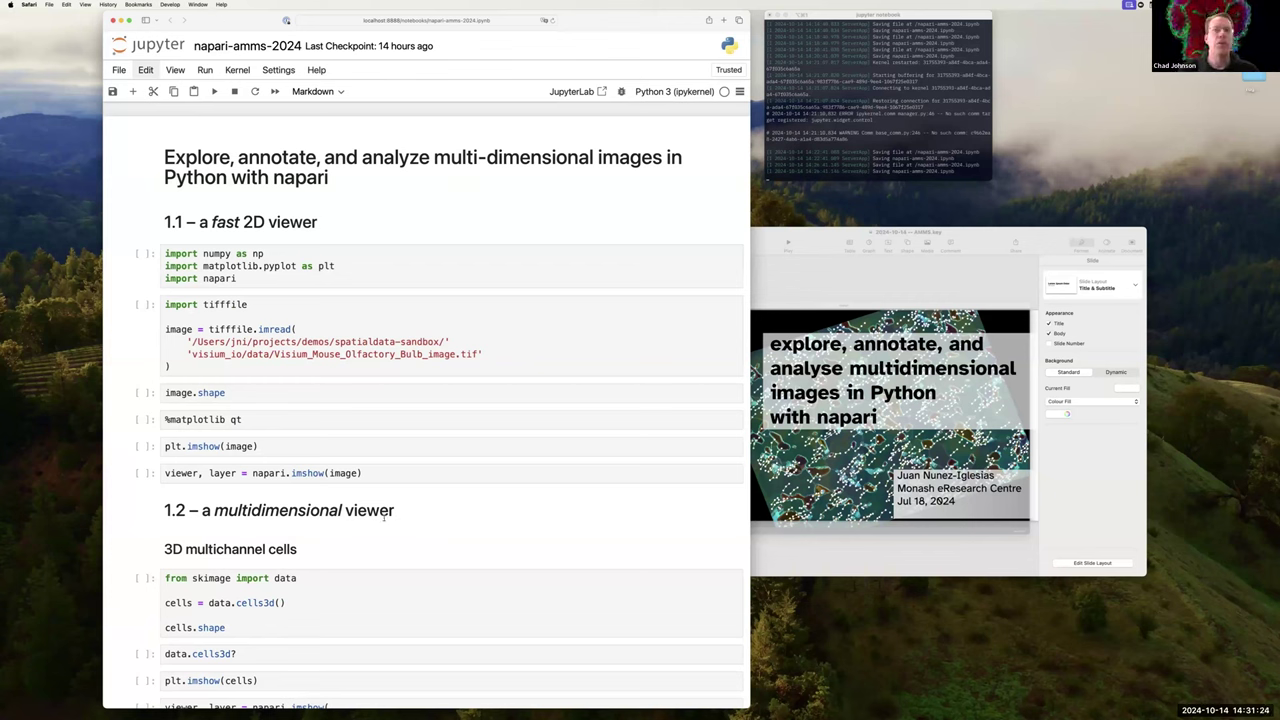
- Advance the napari talk slideshow from the title slide to the 'live demos' slide
{"action": "scroll", "coordinate": [383, 517], "scroll_direction": "down", "scroll_amount": 2}
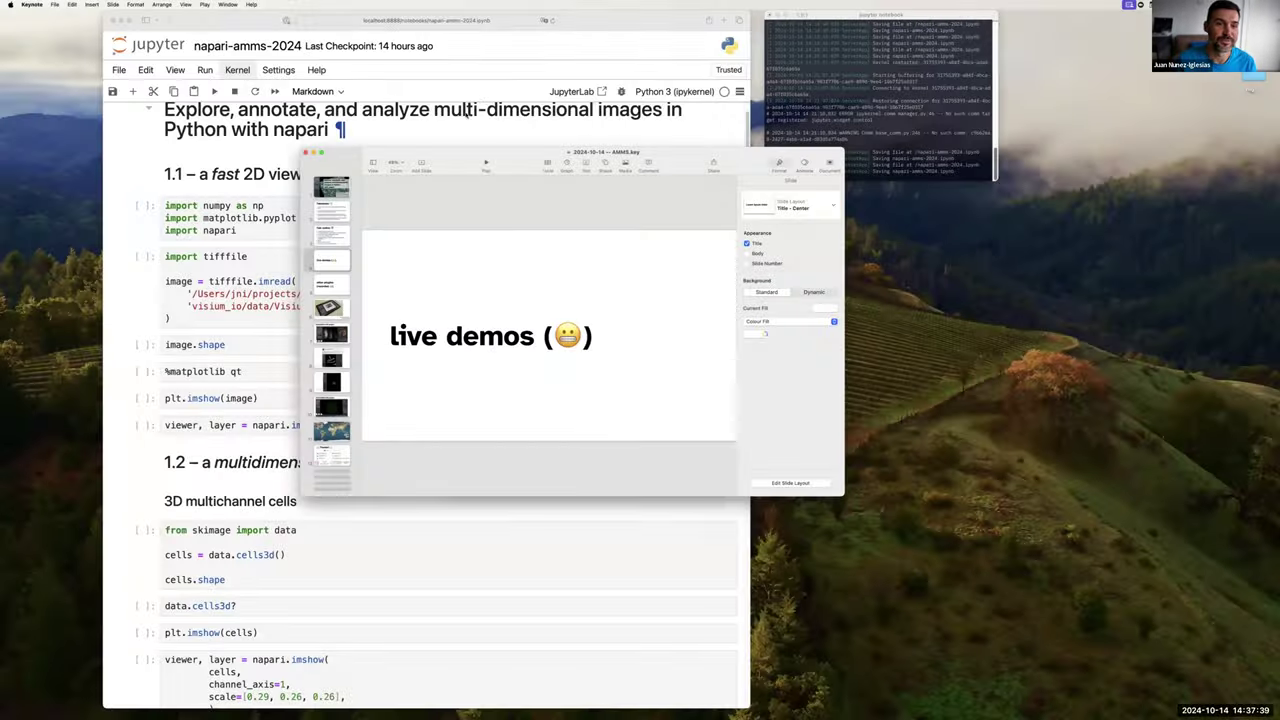
- Run the imports and tifffile cells to load the TIFF image with shape (10000, 10000, 4)
{"action": "left_click", "coordinate": [465, 113]}
{"action": "left_click", "coordinate": [324, 230]}
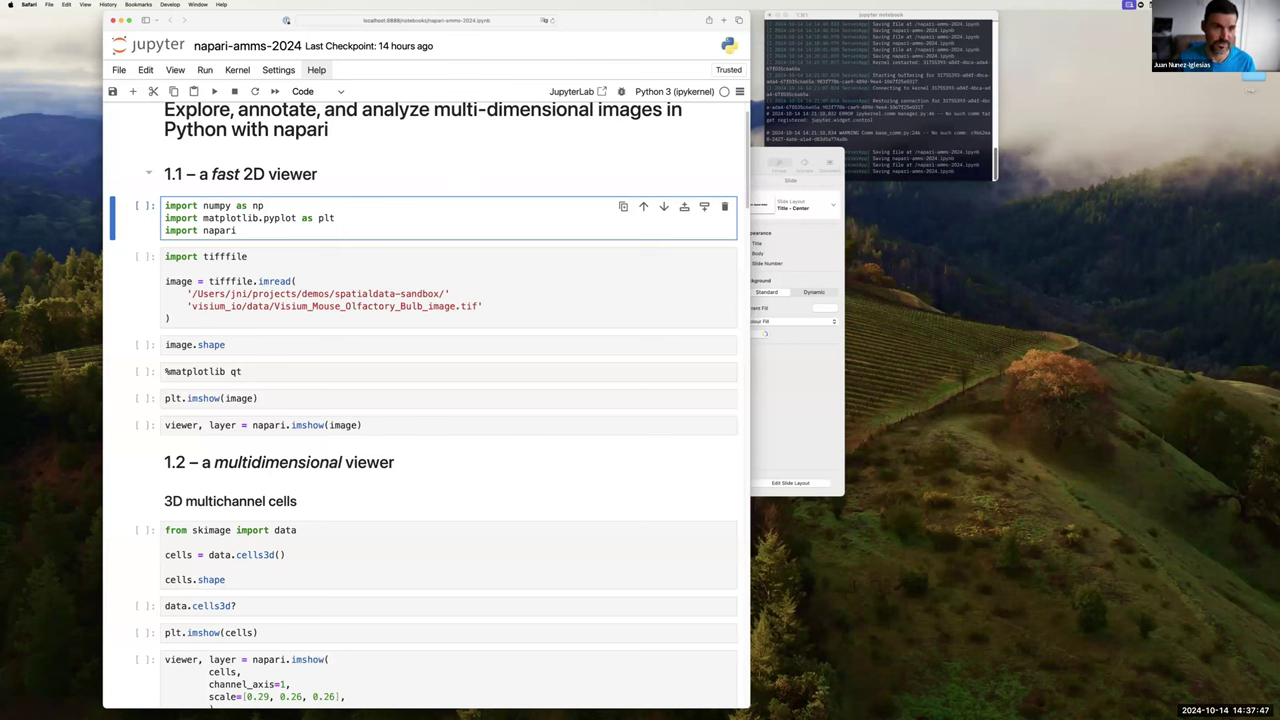
{"action": "key", "text": "shift+Return"}
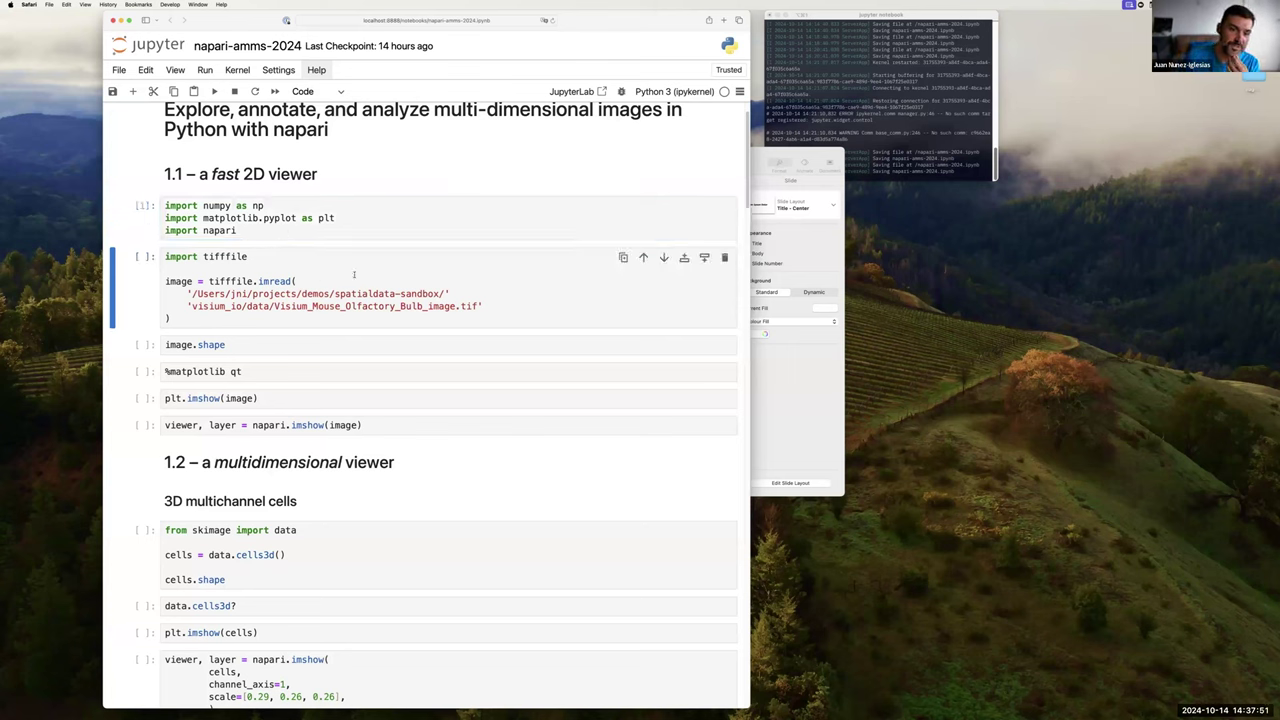
{"action": "left_click", "coordinate": [405, 316]}
{"action": "key", "text": "shift+Return"}
{"action": "key", "text": "shift+Return"}
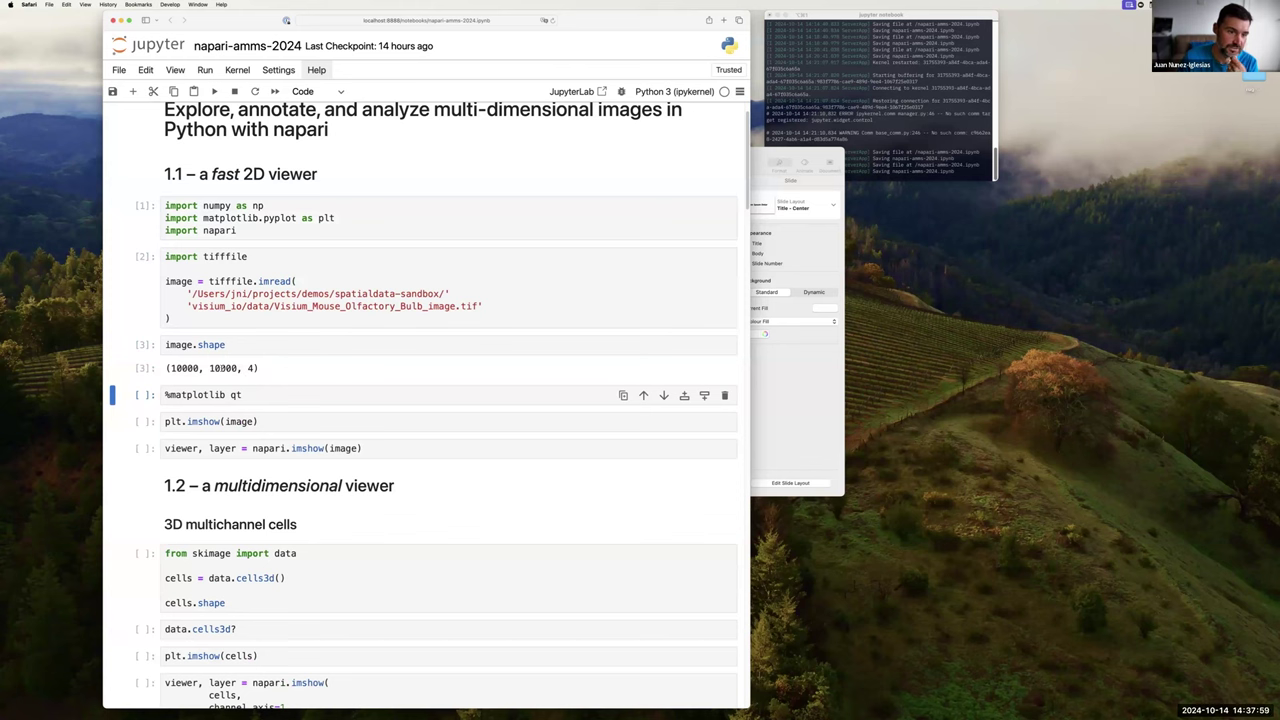
- Run %matplotlib qt and plt.imshow(image) to plot the tissue image in a Figure window
{"action": "left_click", "coordinate": [286, 400]}
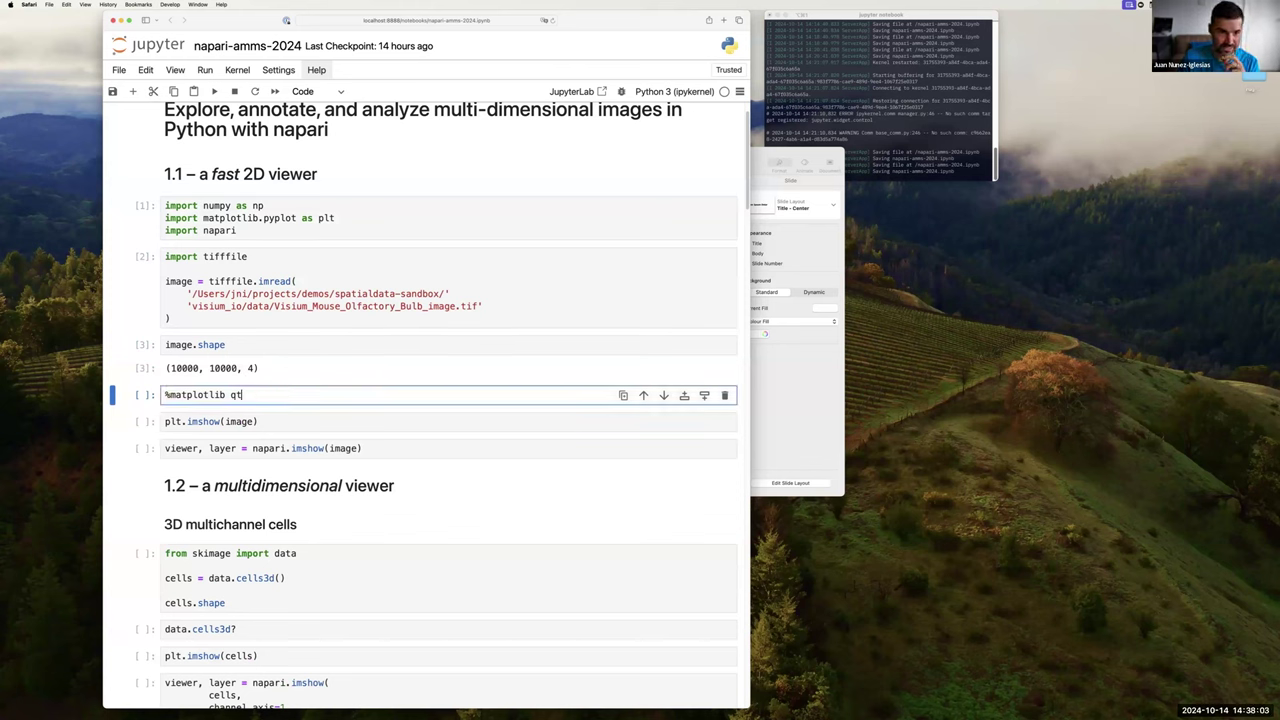
{"action": "key", "text": "shift+Return"}
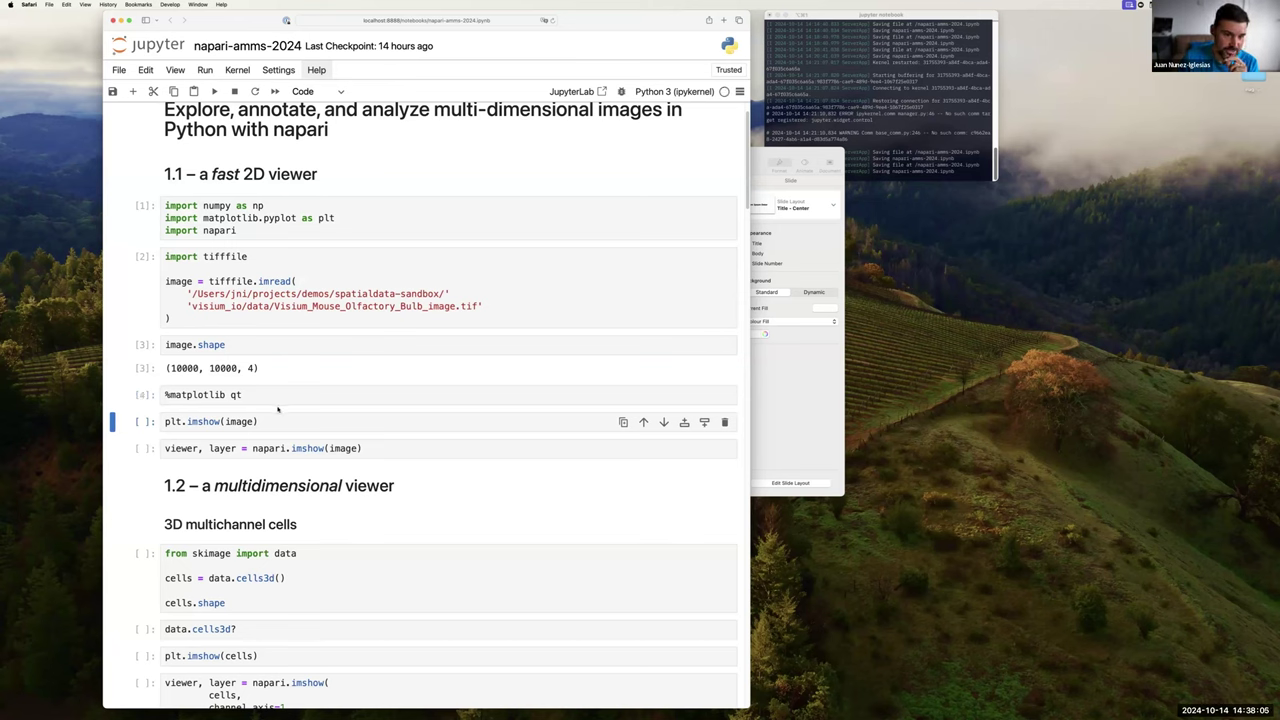
{"action": "key", "text": "Return"}
{"action": "key", "text": "shift+Return"}
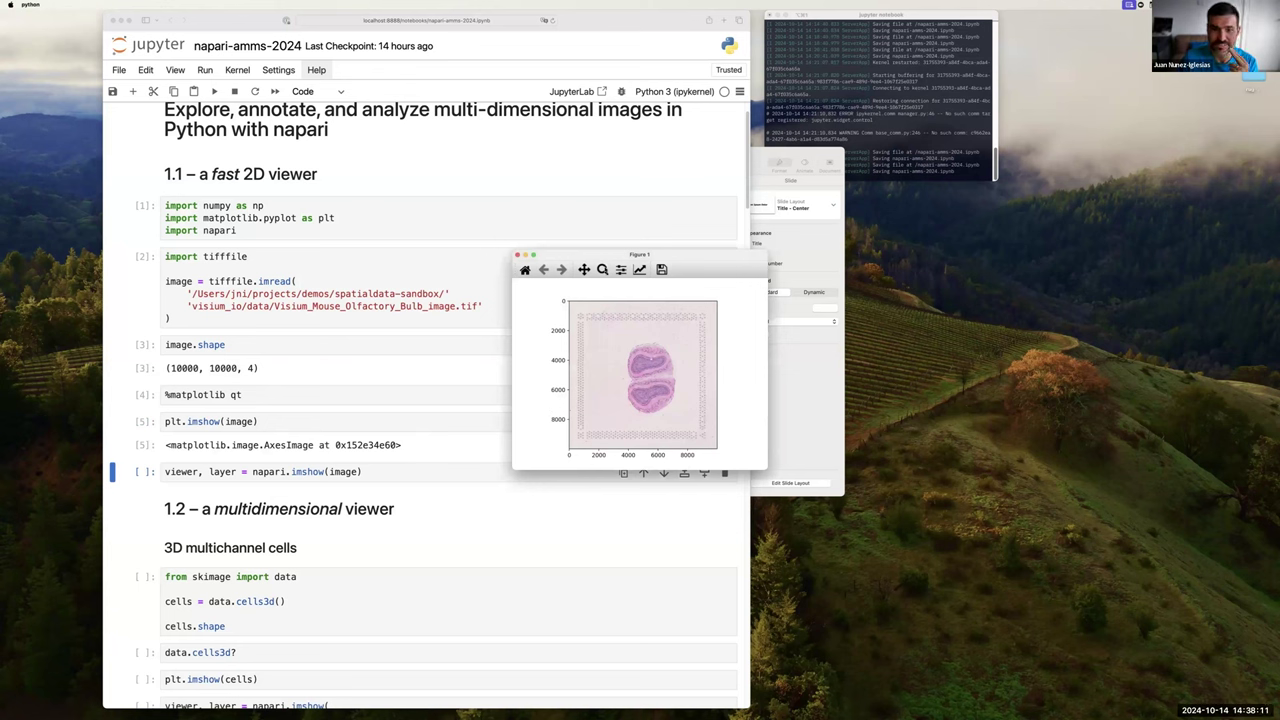
- Zoom the figure into the tissue and pan to roughly x 4600–5800, y 3800–4800
{"action": "left_click", "coordinate": [602, 269]}
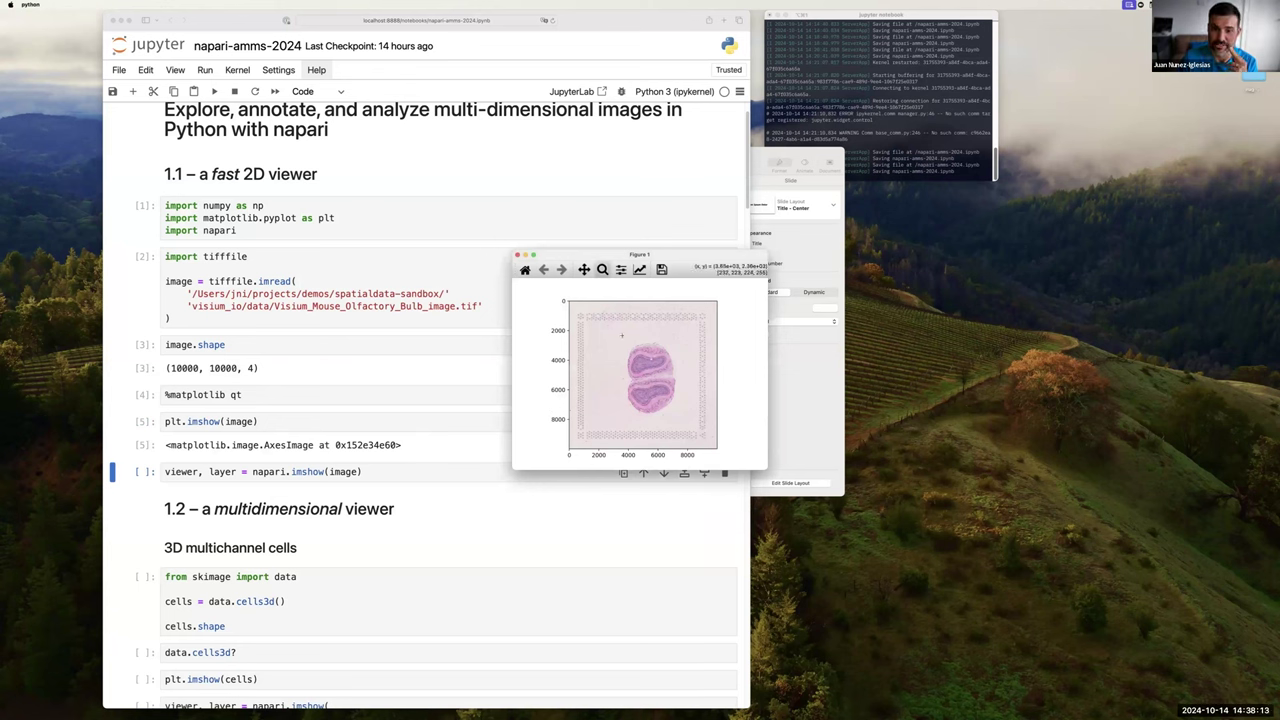
{"action": "mouse_move", "coordinate": [681, 391]}
{"action": "left_mouse_down"}
{"action": "mouse_move", "coordinate": [624, 334]}
{"action": "mouse_move", "coordinate": [694, 397]}
{"action": "left_mouse_up"}
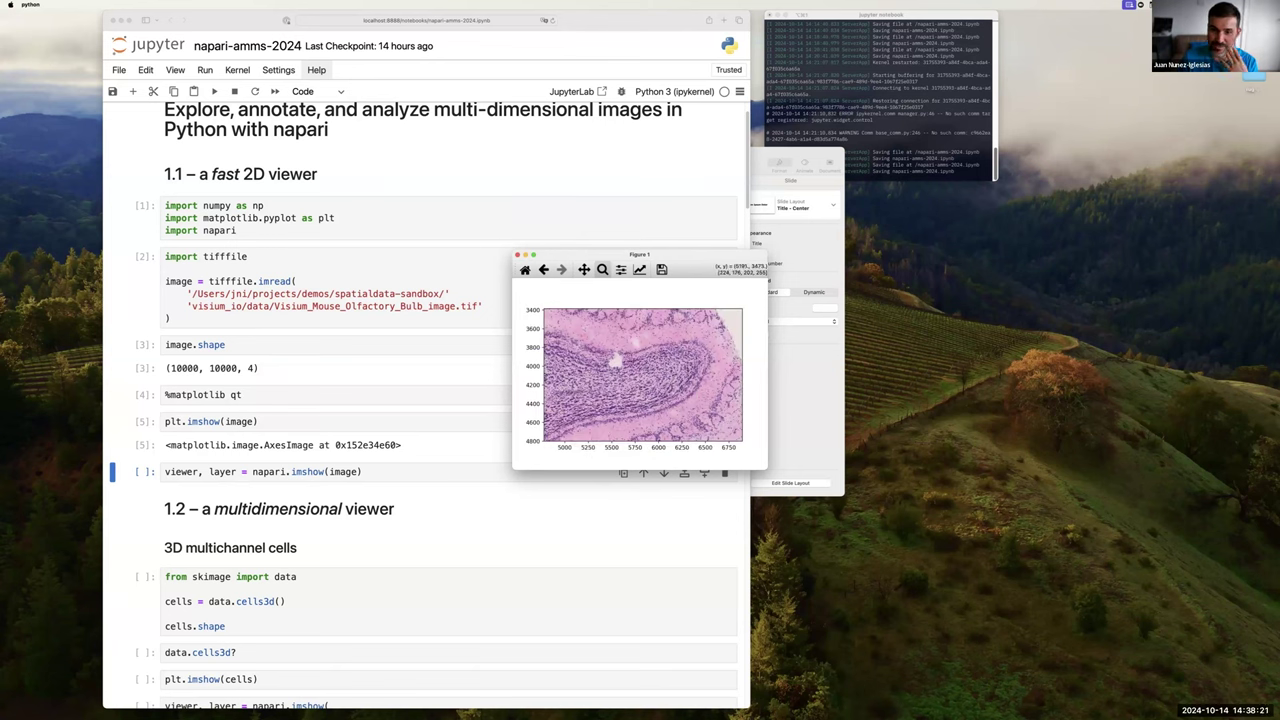
{"action": "left_click_drag", "start_coordinate": [717, 427], "coordinate": [584, 330]}
{"action": "key", "text": "p"}
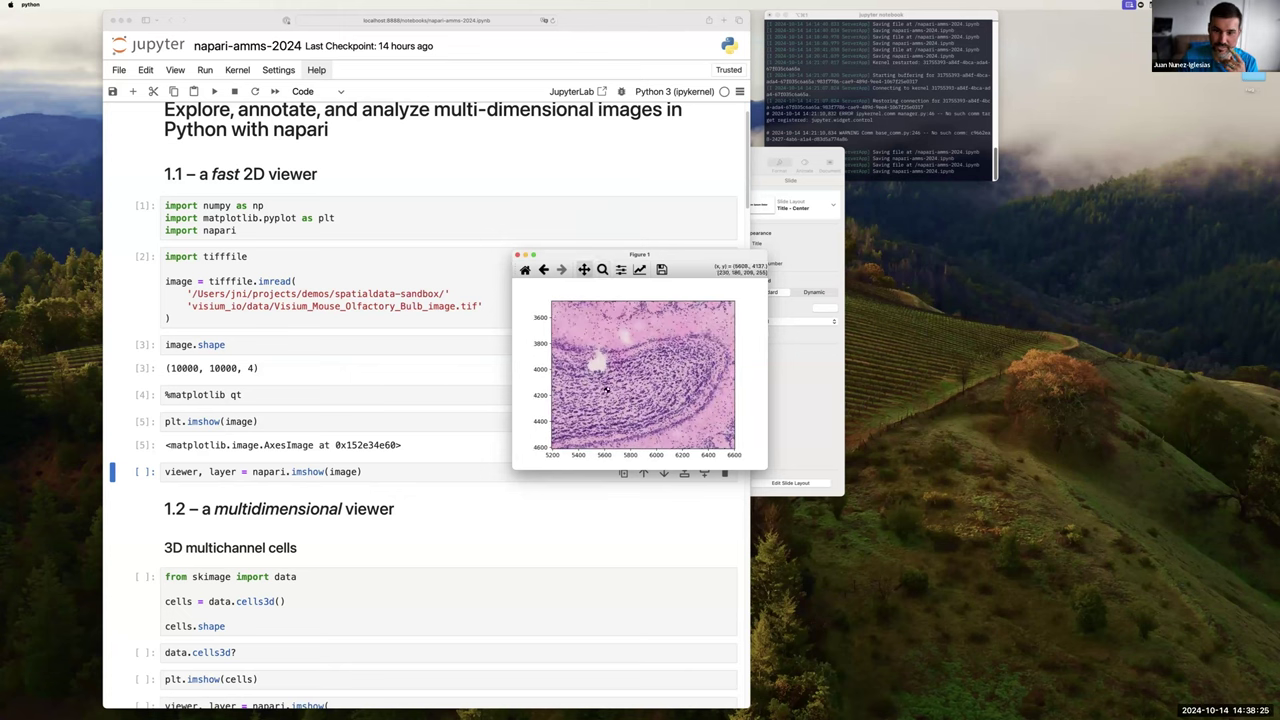
{"action": "left_click_drag", "start_coordinate": [606, 375], "coordinate": [574, 303]}
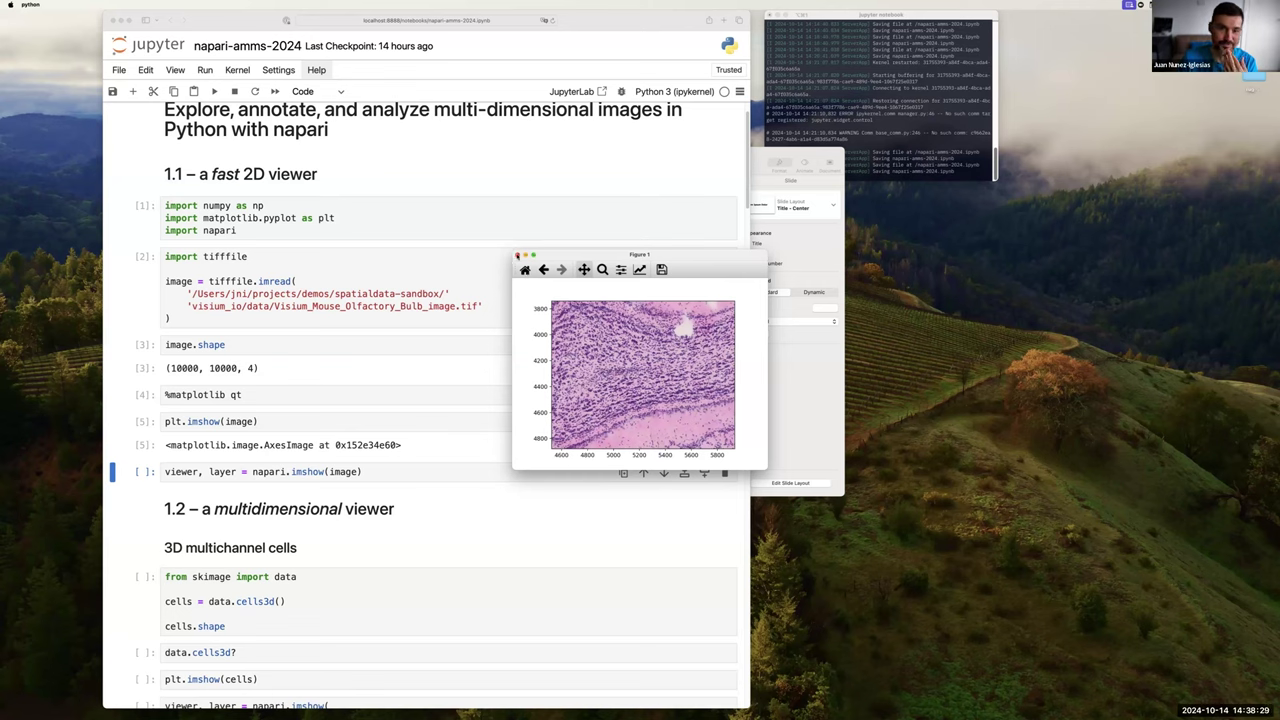
- Close the Matplotlib figure and run napari.imshow(image) to open the tissue in napari
{"action": "left_click", "coordinate": [517, 256]}
{"action": "left_click", "coordinate": [297, 470]}
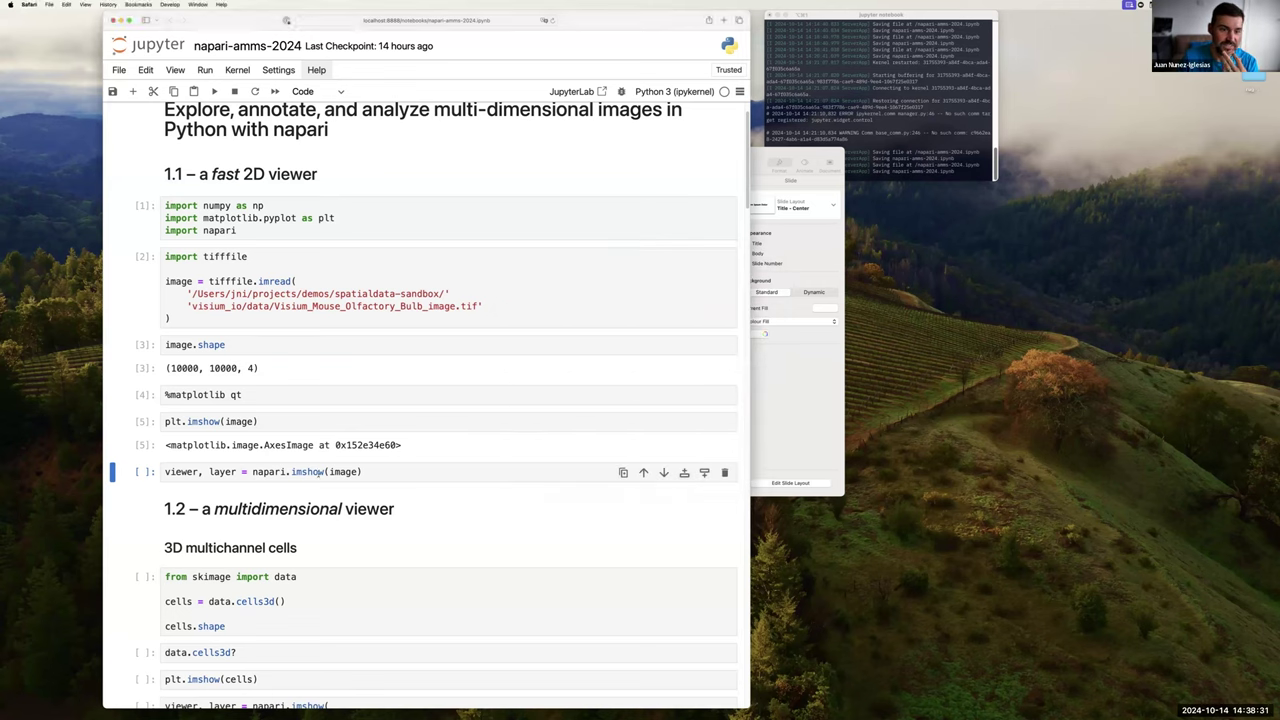
{"action": "left_click", "coordinate": [166, 472]}
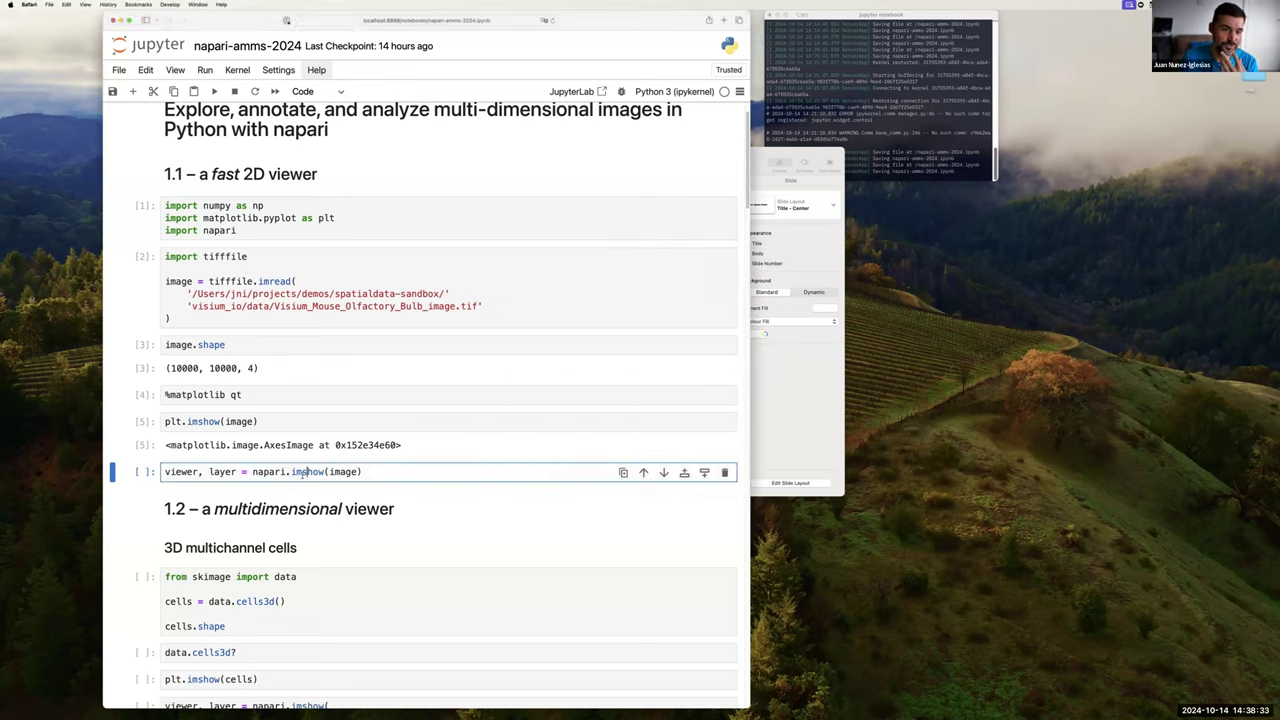
{"action": "left_click", "coordinate": [378, 473]}
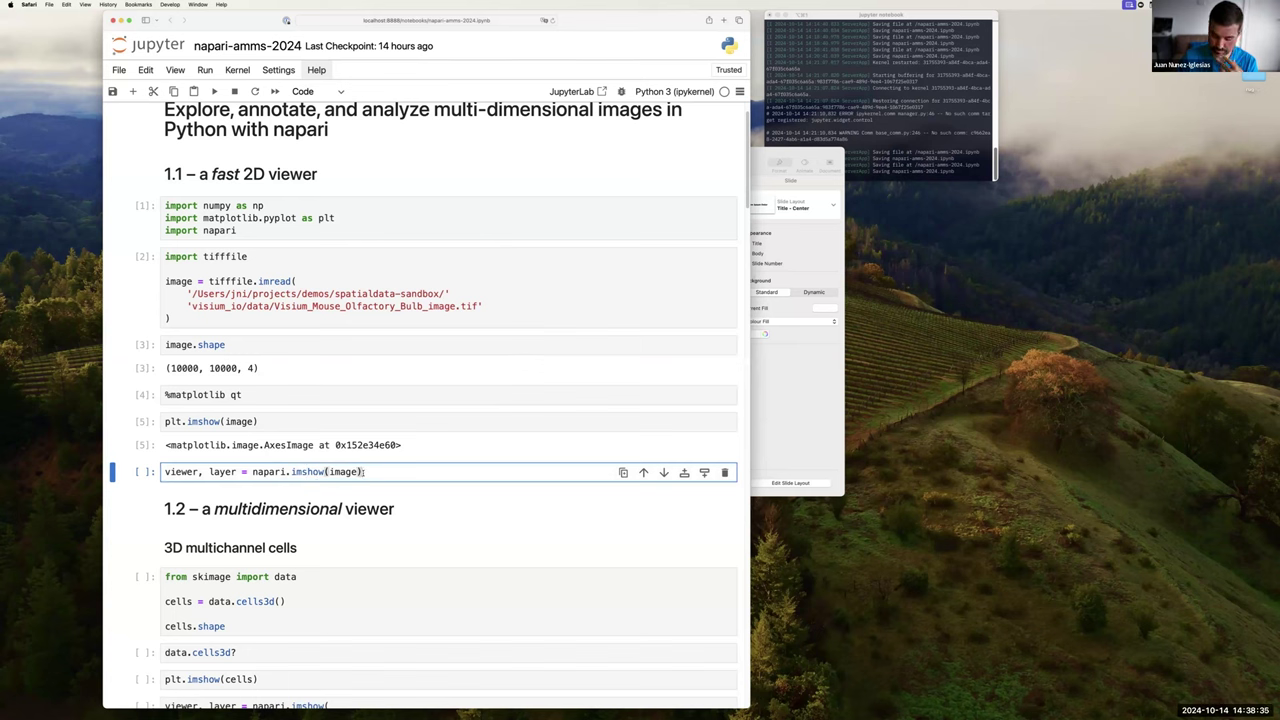
{"action": "key", "text": "shift+Return"}
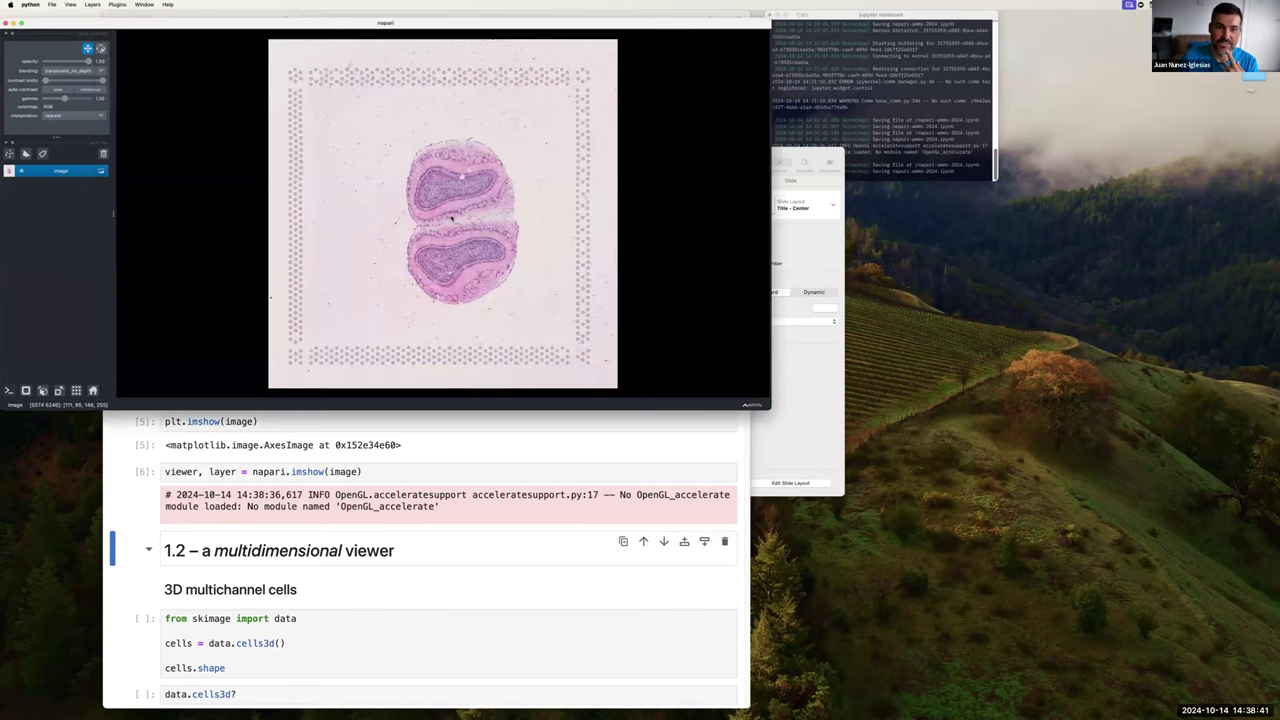
- Zoom and pan across the tissue section at several magnifications, then close the napari viewer
{"action": "scroll", "coordinate": [447, 218], "scroll_direction": "up", "scroll_amount": 10}
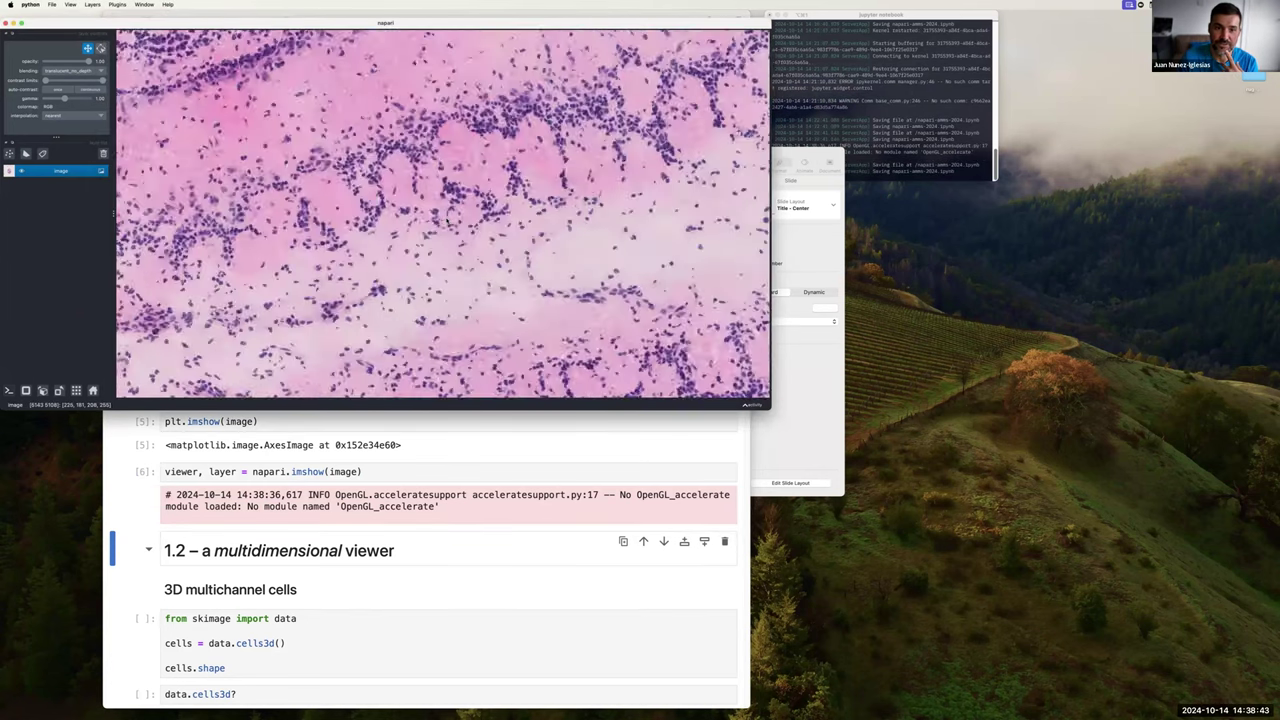
{"action": "scroll", "coordinate": [420, 240], "scroll_direction": "down", "scroll_amount": 10}
{"action": "scroll", "coordinate": [373, 268], "scroll_direction": "up", "scroll_amount": 10}
{"action": "scroll", "coordinate": [400, 200], "scroll_direction": "down", "scroll_amount": 8}
{"action": "scroll", "coordinate": [455, 150], "scroll_direction": "down", "scroll_amount": 3}
{"action": "scroll", "coordinate": [460, 200], "scroll_direction": "up", "scroll_amount": 3}
{"action": "scroll", "coordinate": [465, 270], "scroll_direction": "down", "scroll_amount": 6}
{"action": "scroll", "coordinate": [465, 287], "scroll_direction": "down", "scroll_amount": 2}
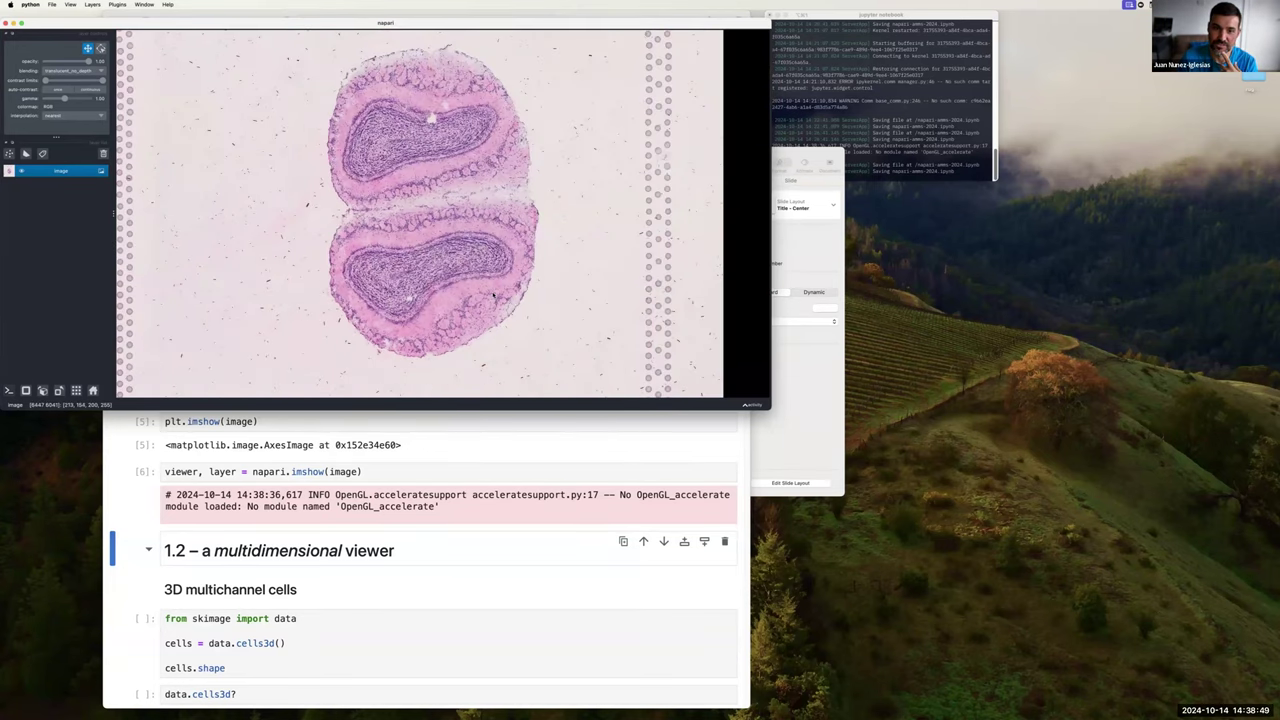
{"action": "scroll", "coordinate": [490, 290], "scroll_direction": "up", "scroll_amount": 10}
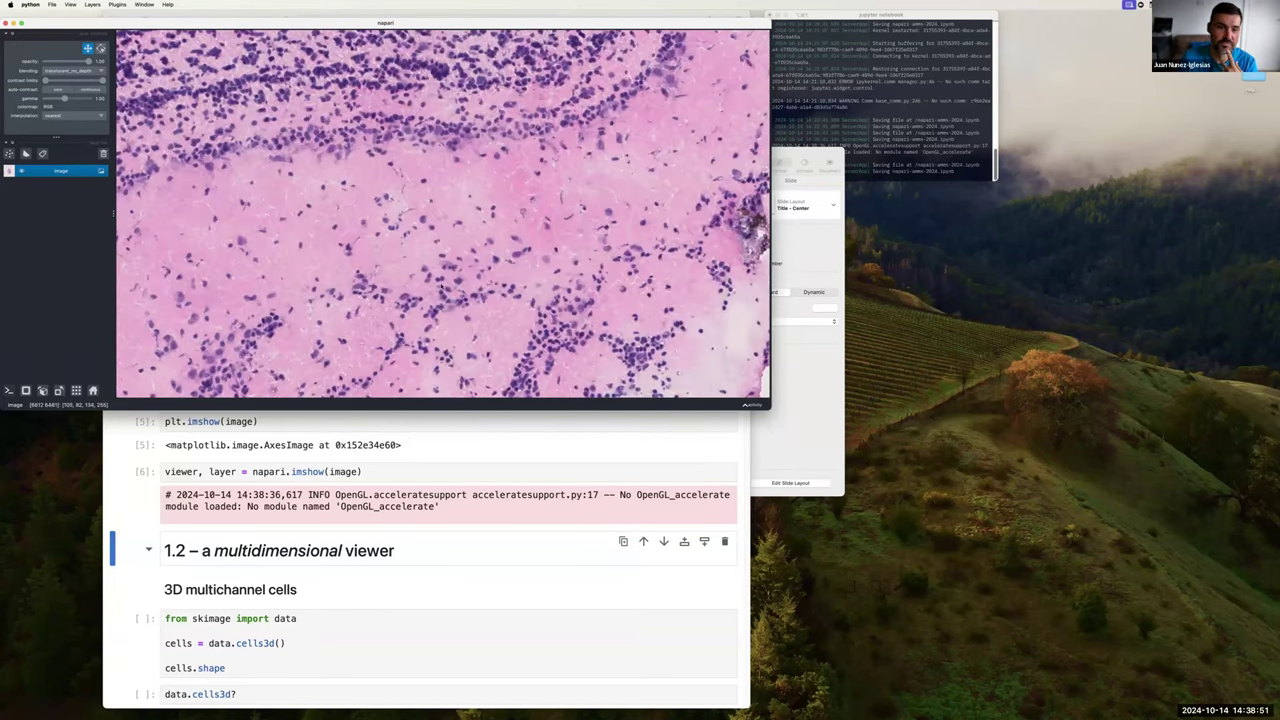
{"action": "scroll", "coordinate": [492, 295], "scroll_direction": "down", "scroll_amount": 6}
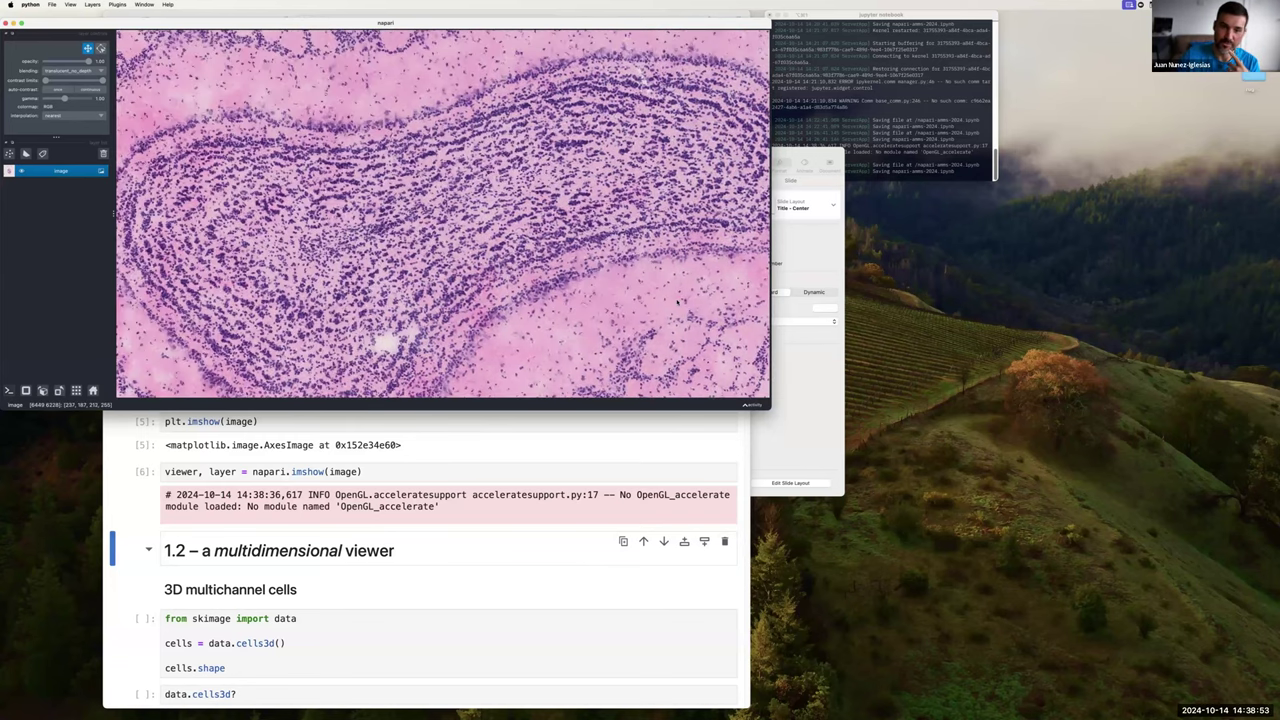
{"action": "left_click_drag", "start_coordinate": [662, 276], "coordinate": [686, 298]}
{"action": "scroll", "coordinate": [687, 290], "scroll_direction": "up", "scroll_amount": 5}
{"action": "scroll", "coordinate": [700, 275], "scroll_direction": "up", "scroll_amount": 6}
{"action": "scroll", "coordinate": [714, 262], "scroll_direction": "down", "scroll_amount": 3}
{"action": "scroll", "coordinate": [714, 262], "scroll_direction": "down", "scroll_amount": 6}
{"action": "scroll", "coordinate": [714, 262], "scroll_direction": "up", "scroll_amount": 3}
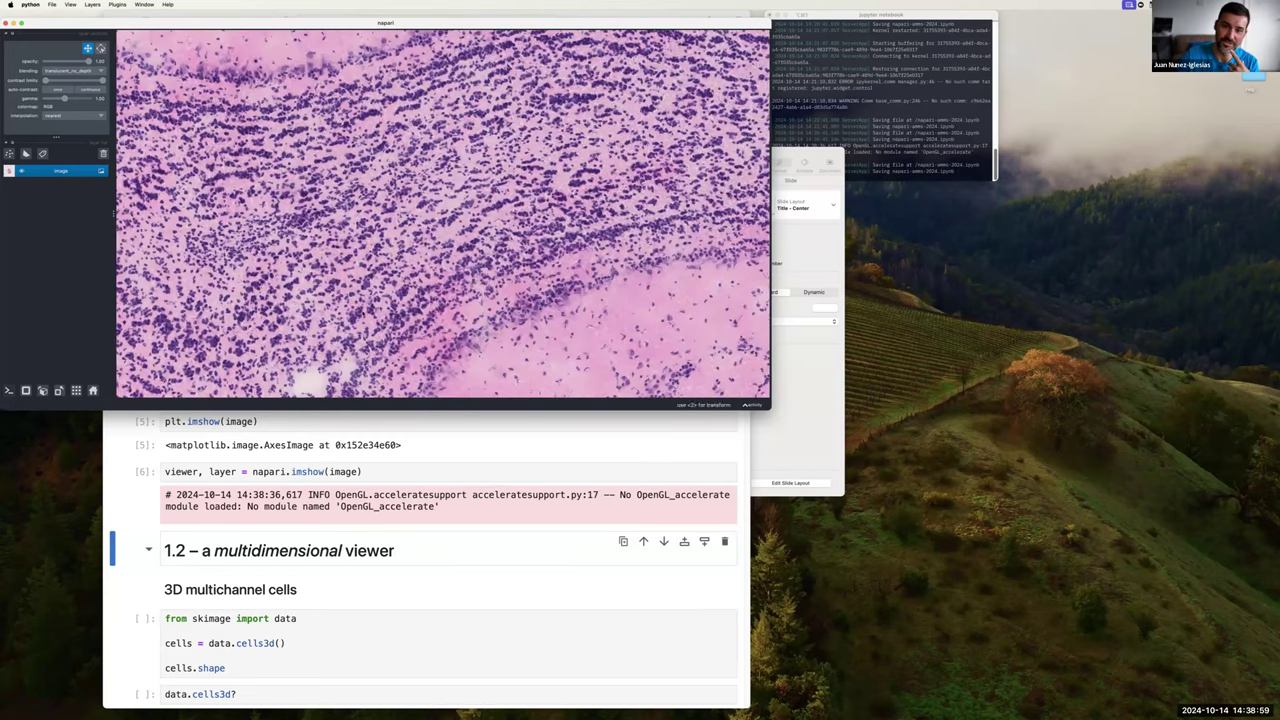
{"action": "scroll", "coordinate": [410, 213], "scroll_direction": "up", "scroll_amount": 3}
{"action": "scroll", "coordinate": [410, 213], "scroll_direction": "down", "scroll_amount": 5}
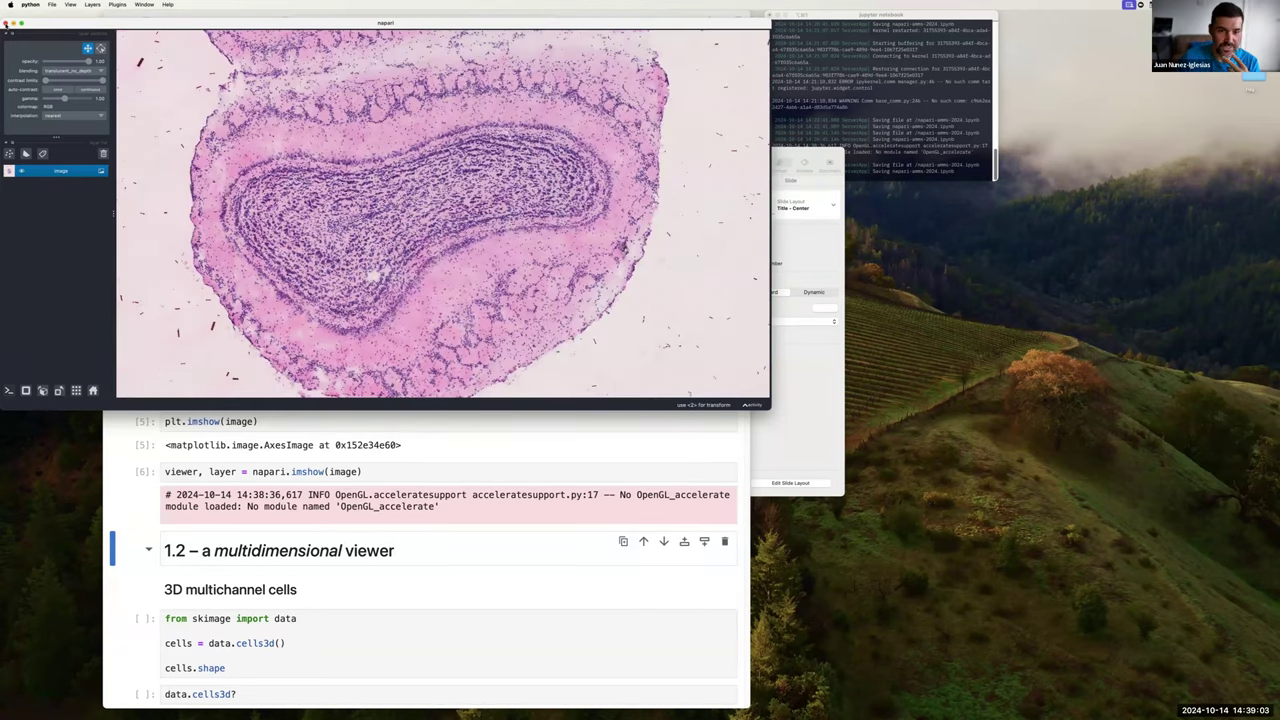
{"action": "left_click", "coordinate": [6, 22]}
- Load cells3d showing shape (60, 2, 256, 256) and display its docstring
{"action": "scroll", "coordinate": [310, 424], "scroll_direction": "down", "scroll_amount": 5}
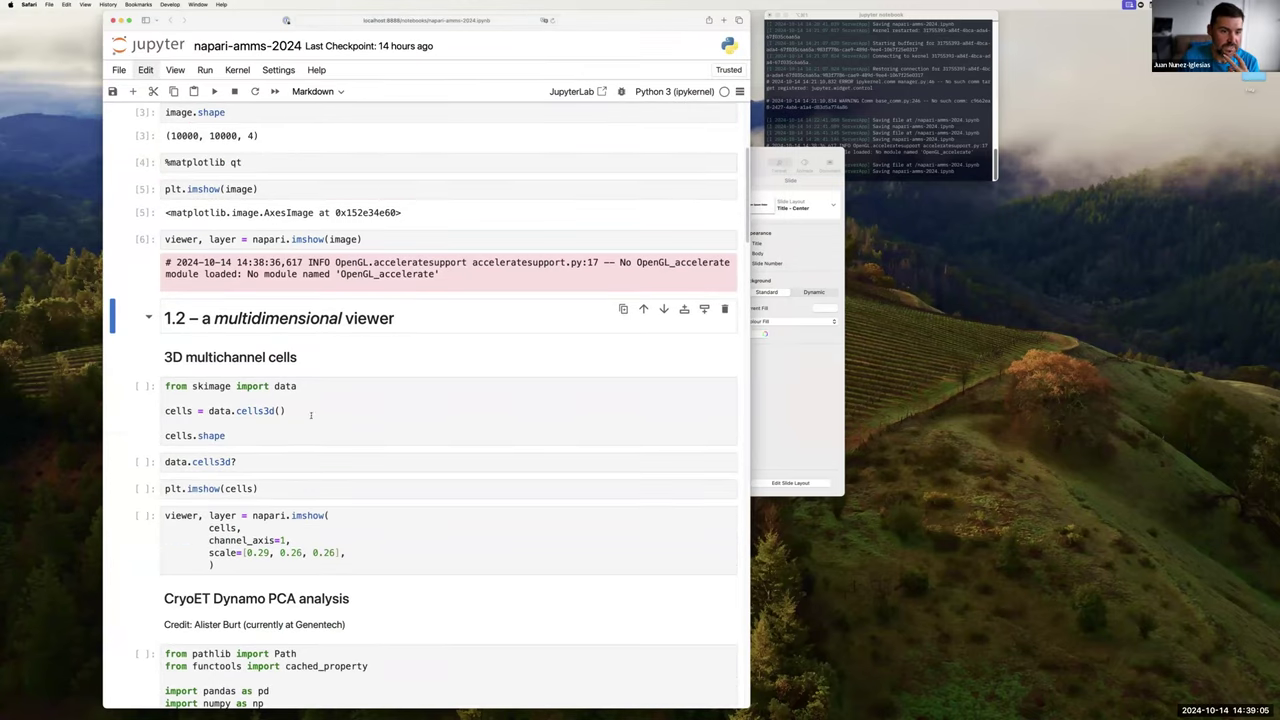
{"action": "left_click", "coordinate": [310, 424]}
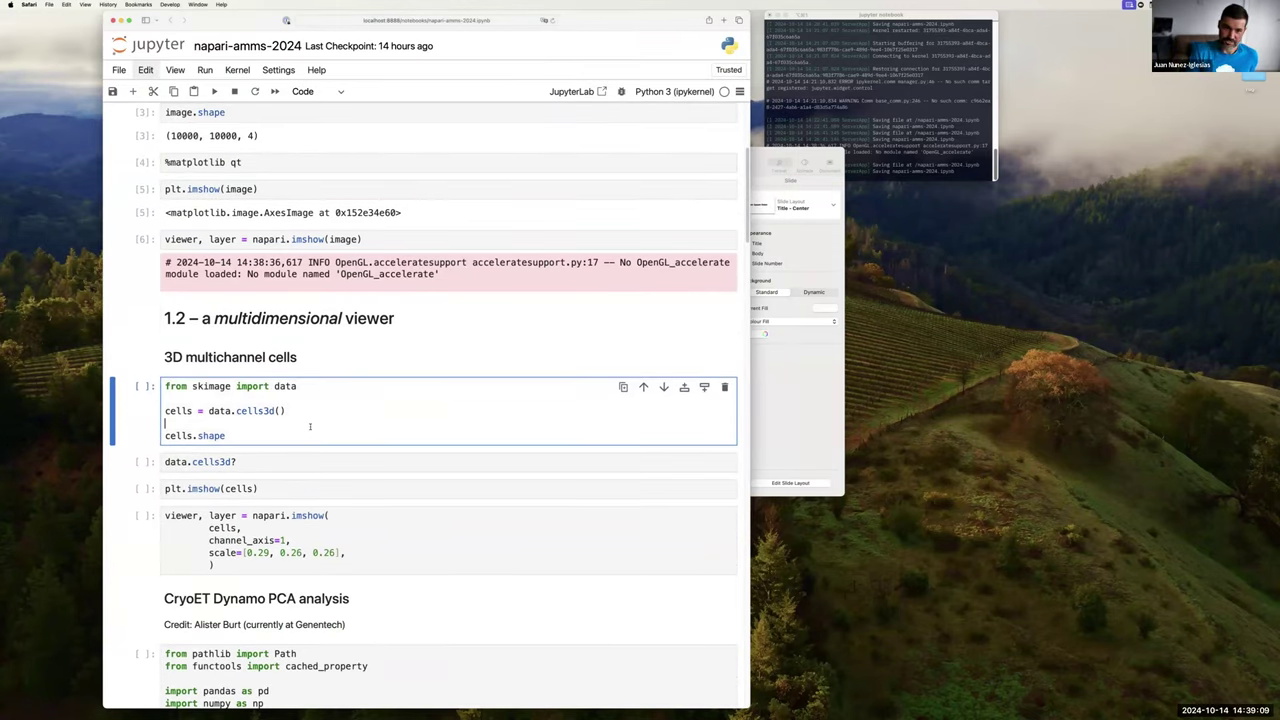
{"action": "key", "text": "shift+Return"}
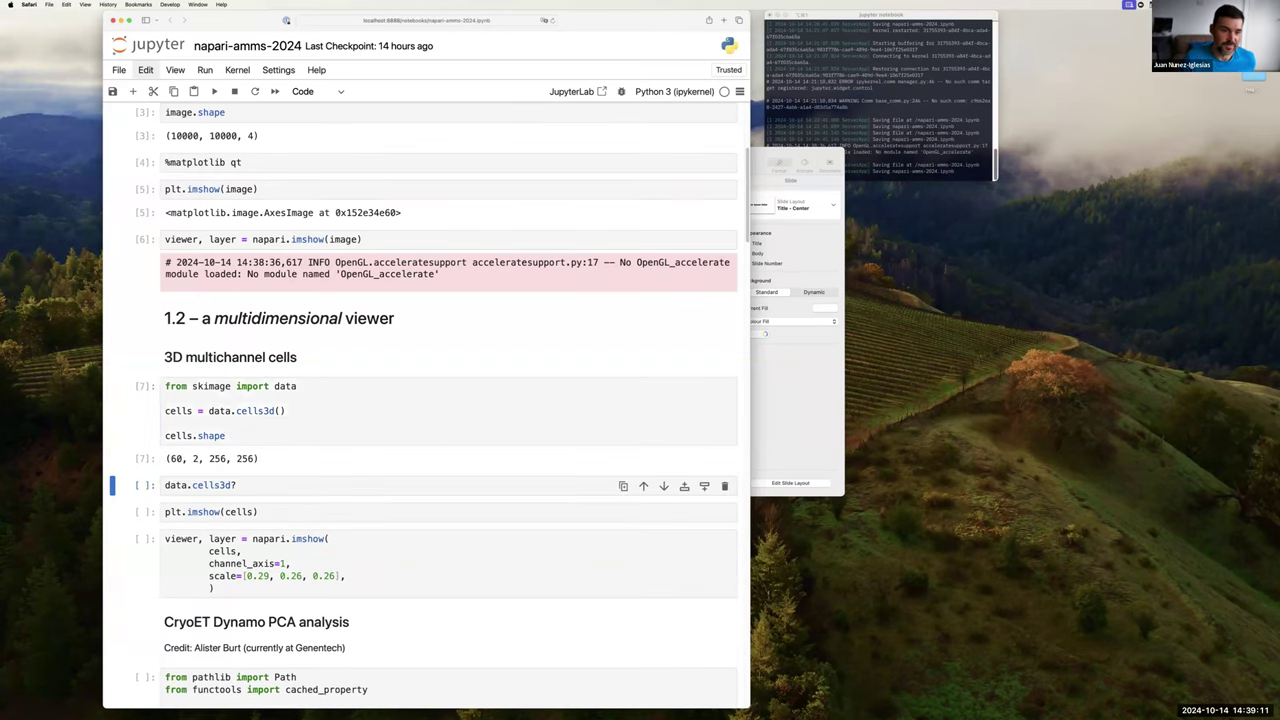
{"action": "key", "text": "shift+Return"}
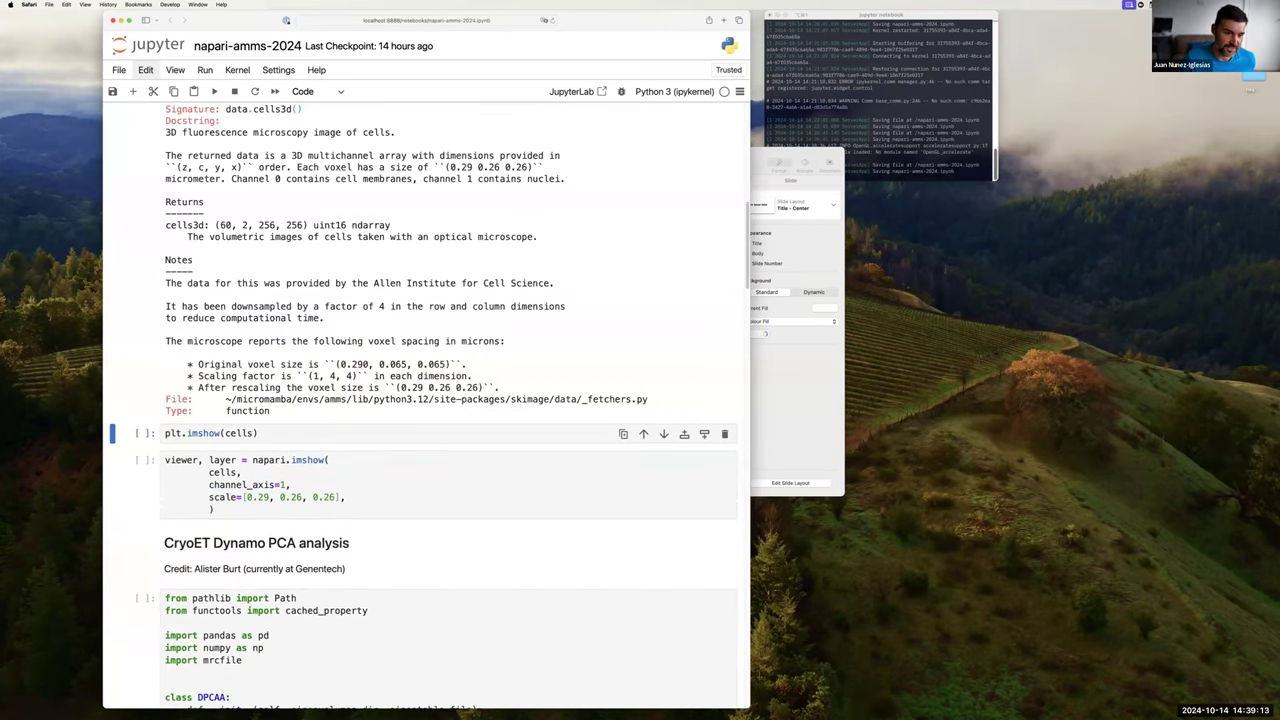
{"action": "scroll", "coordinate": [304, 287], "scroll_direction": "up", "scroll_amount": 4}
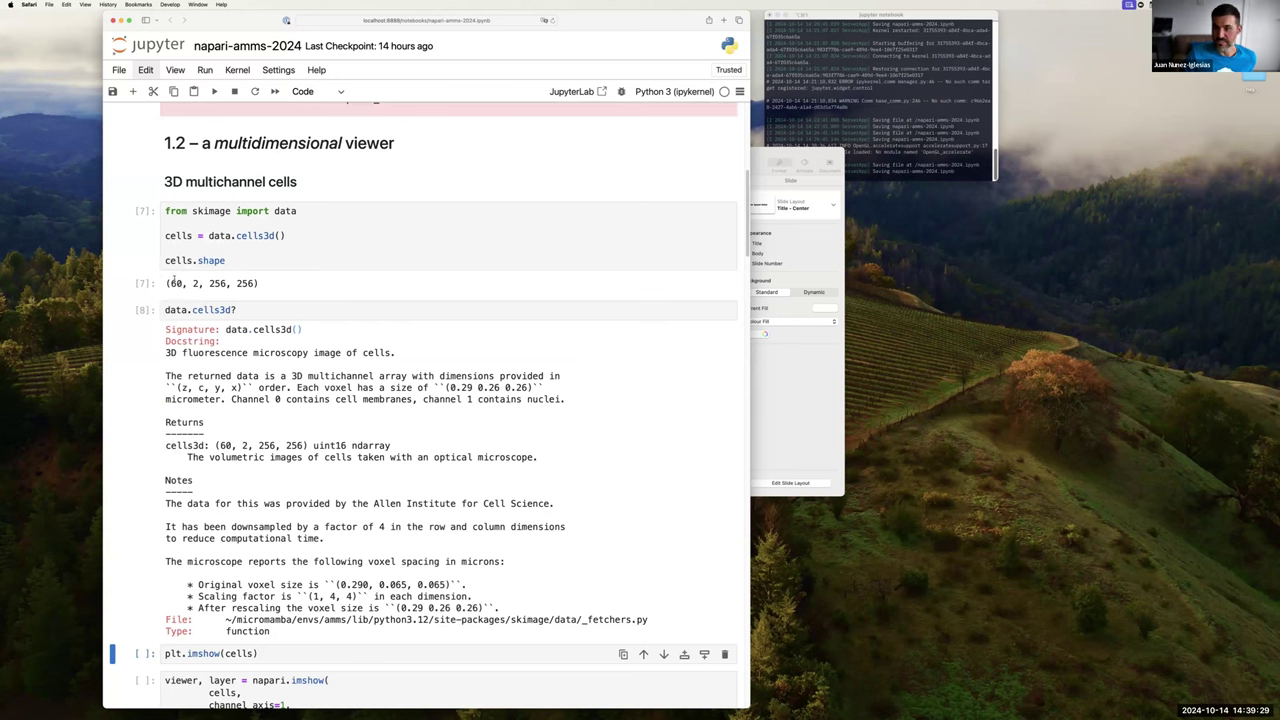
- Run plt.imshow(cells), which fails with TypeError: Invalid shape (60, 2, 256, 256)
{"action": "scroll", "coordinate": [313, 443], "scroll_direction": "down", "scroll_amount": 3}
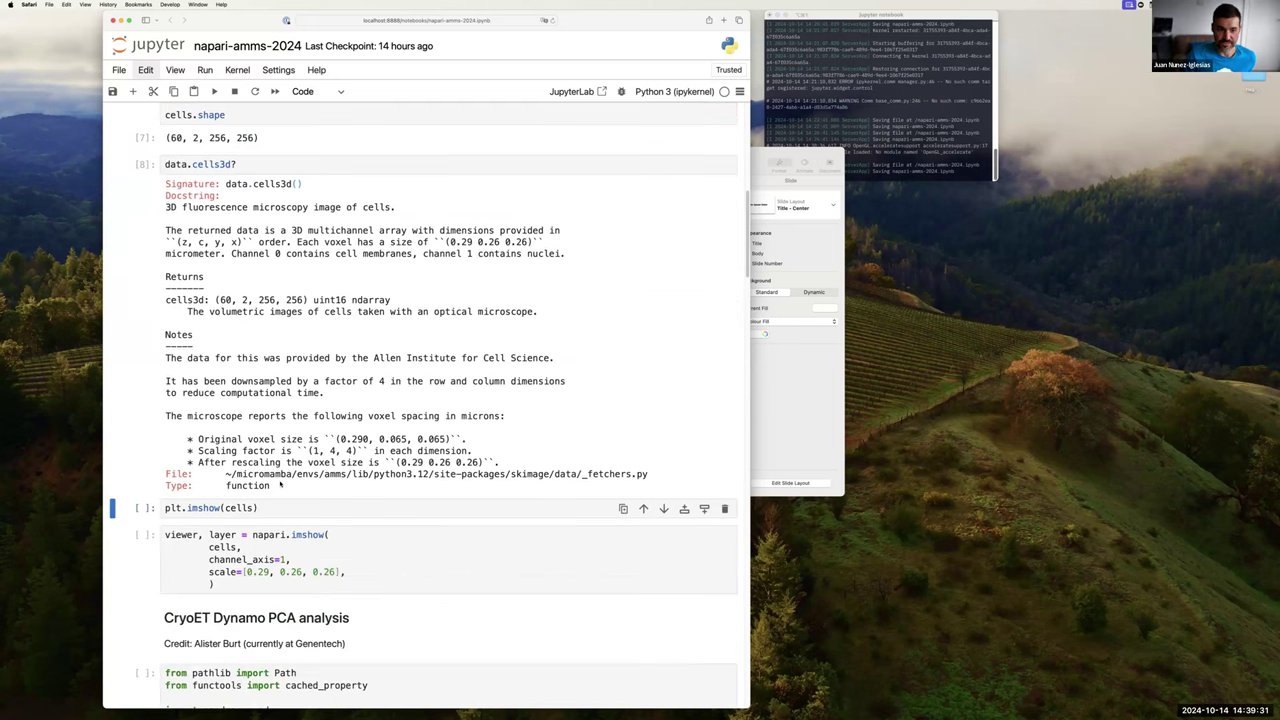
{"action": "scroll", "coordinate": [275, 497], "scroll_direction": "down", "scroll_amount": 2}
{"action": "key", "text": "shift+Return"}
{"action": "scroll", "coordinate": [317, 447], "scroll_direction": "down", "scroll_amount": 10}
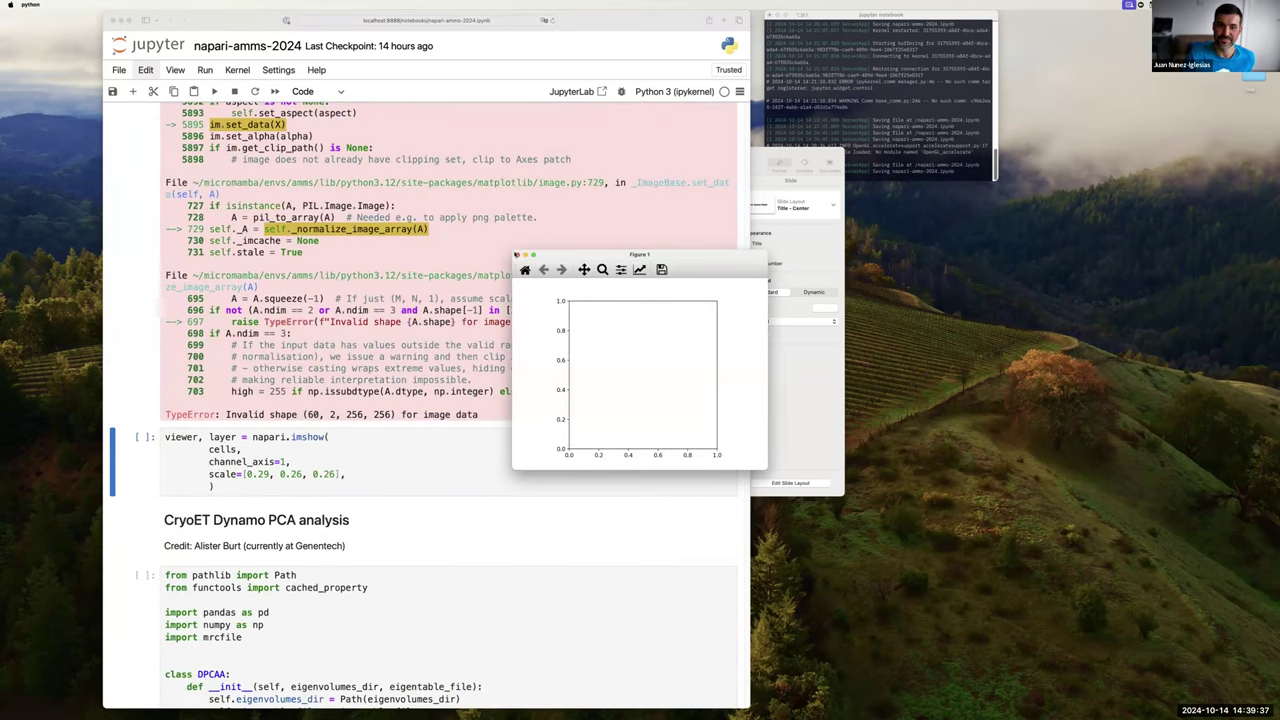
- Close the empty figure and run napari.imshow(cells) with channel_axis=1 and scale [0.29, 0.26, 0.26]
{"action": "left_click", "coordinate": [517, 256]}
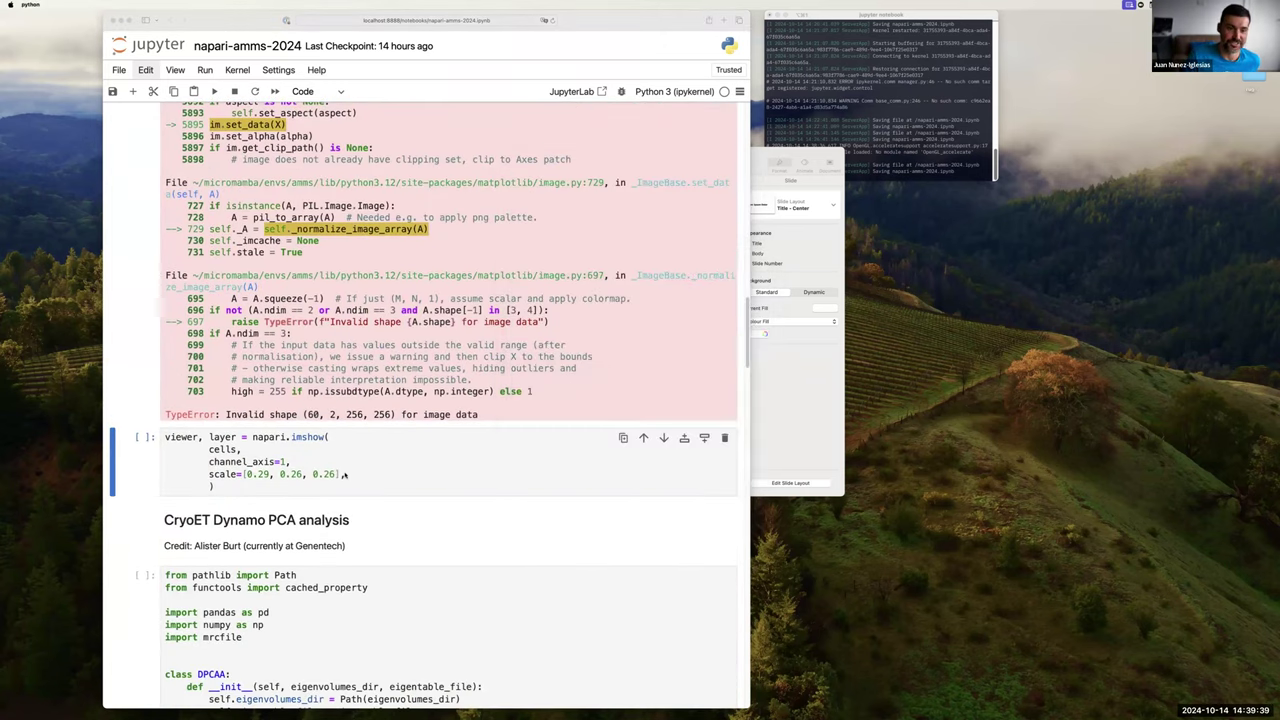
{"action": "left_click", "coordinate": [333, 490]}
{"action": "left_click", "coordinate": [323, 486]}
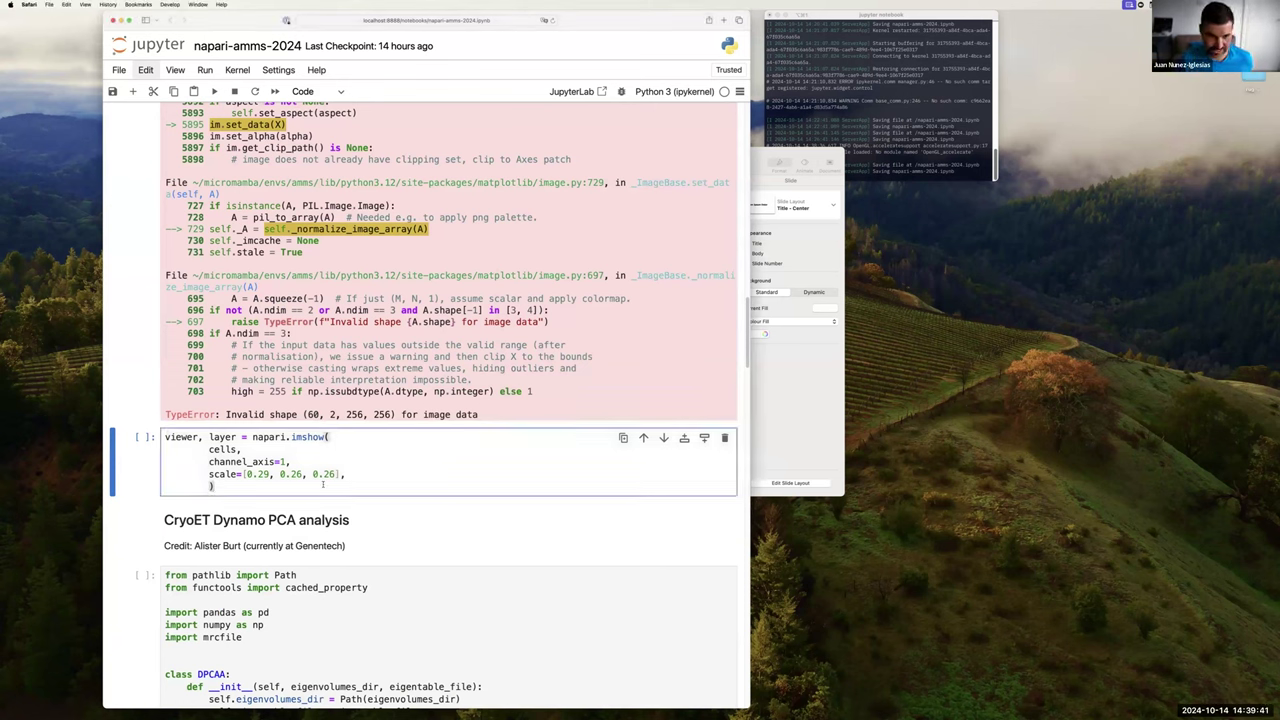
{"action": "left_click", "coordinate": [236, 462]}
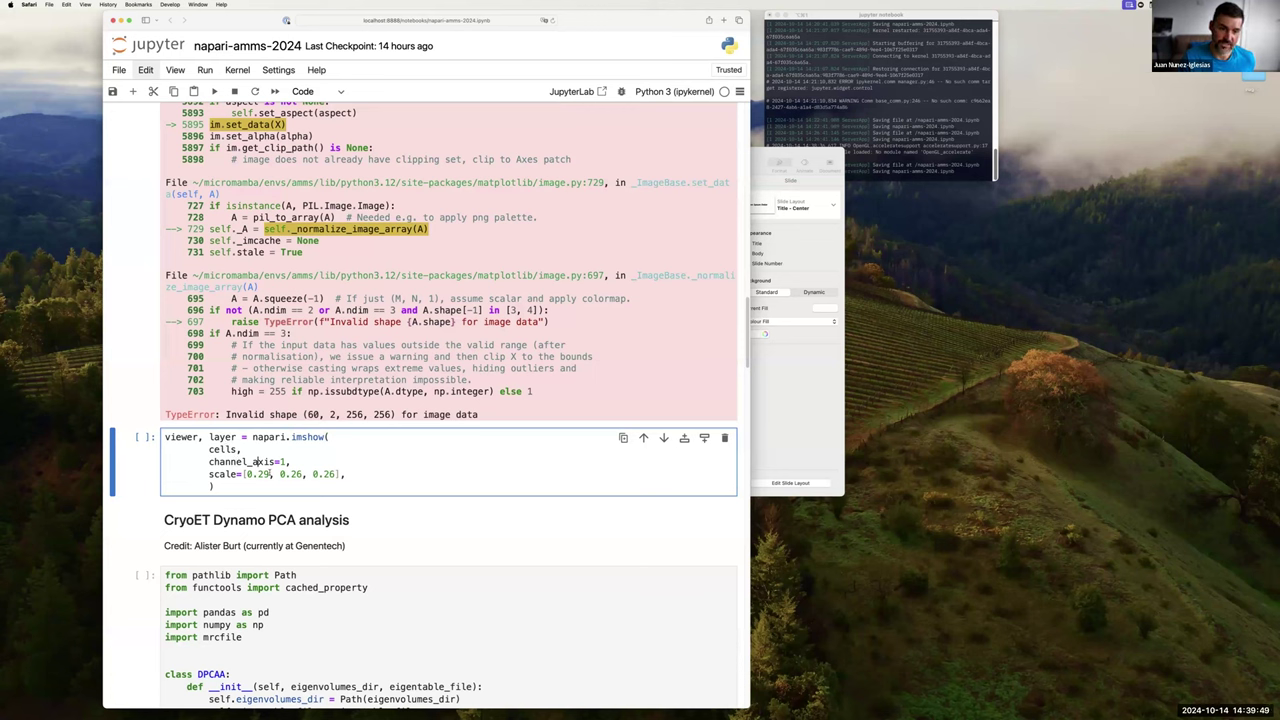
{"action": "key", "text": "Down"}
{"action": "key", "text": "Down"}
{"action": "key", "text": "shift+Return"}
{"action": "left_click", "coordinate": [75, 28]}
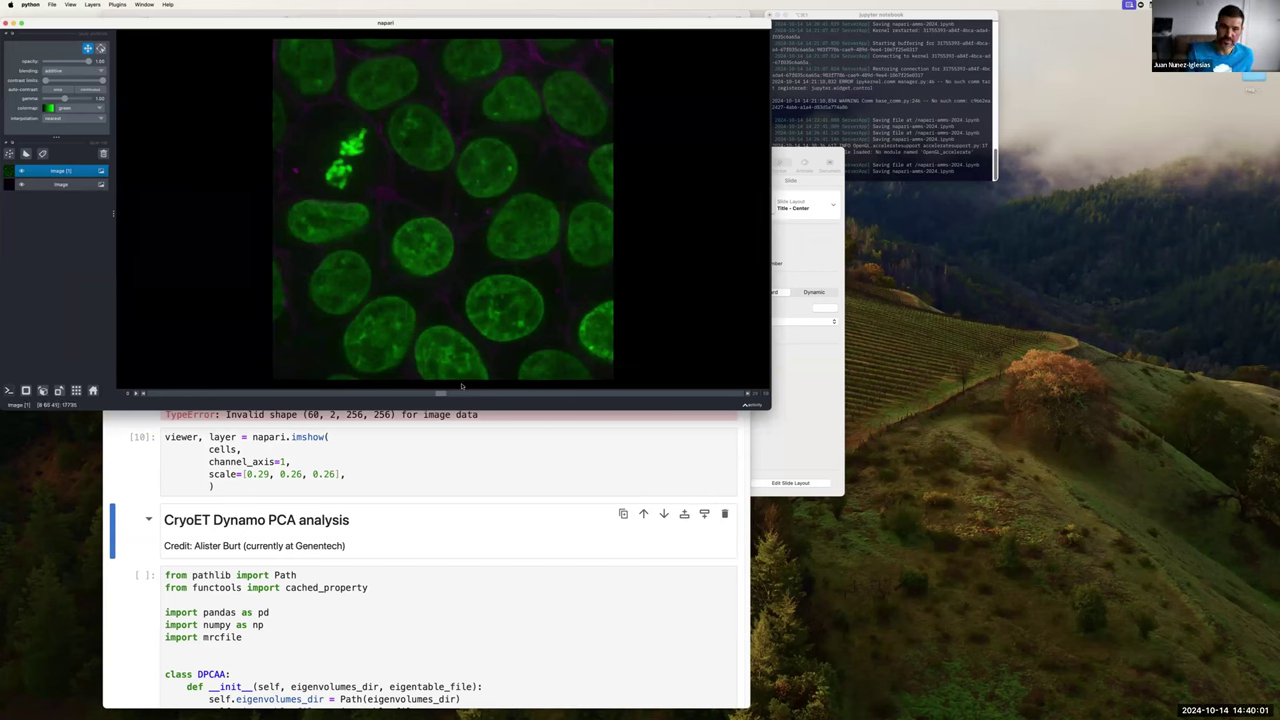
- Move the z-slider to an in-focus slice showing sharp green nuclei, one dividing
{"action": "left_click_drag", "start_coordinate": [272, 398], "coordinate": [422, 412]}
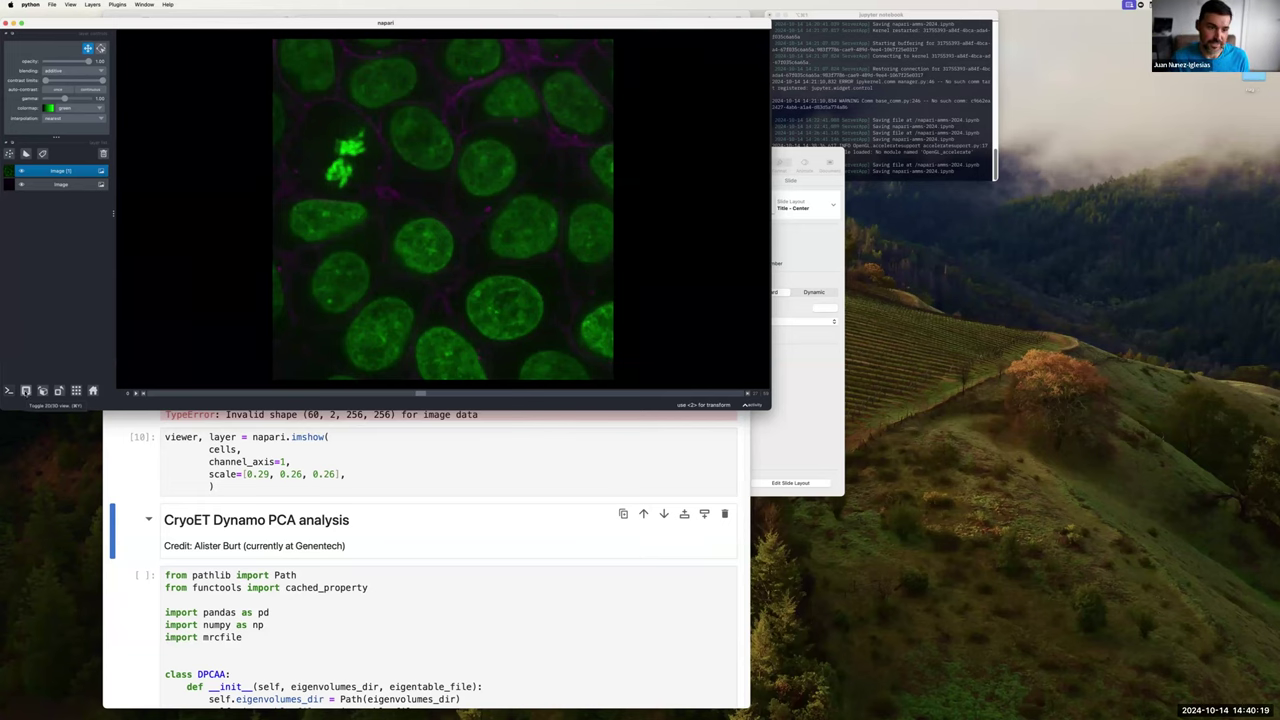
- Switch napari to 3D volume rendering, add perspective, and rotate the cells to an oblique view
{"action": "left_click", "coordinate": [25, 390]}
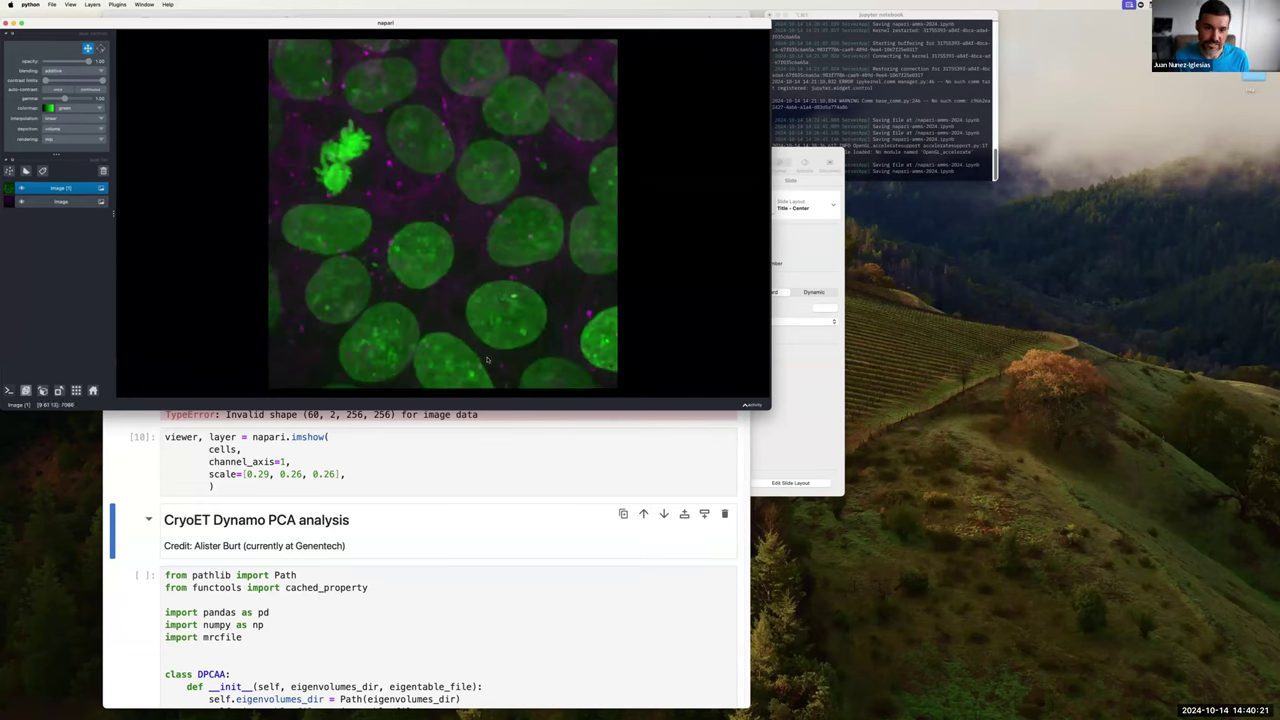
{"action": "left_click_drag", "start_coordinate": [385, 262], "coordinate": [440, 258]}
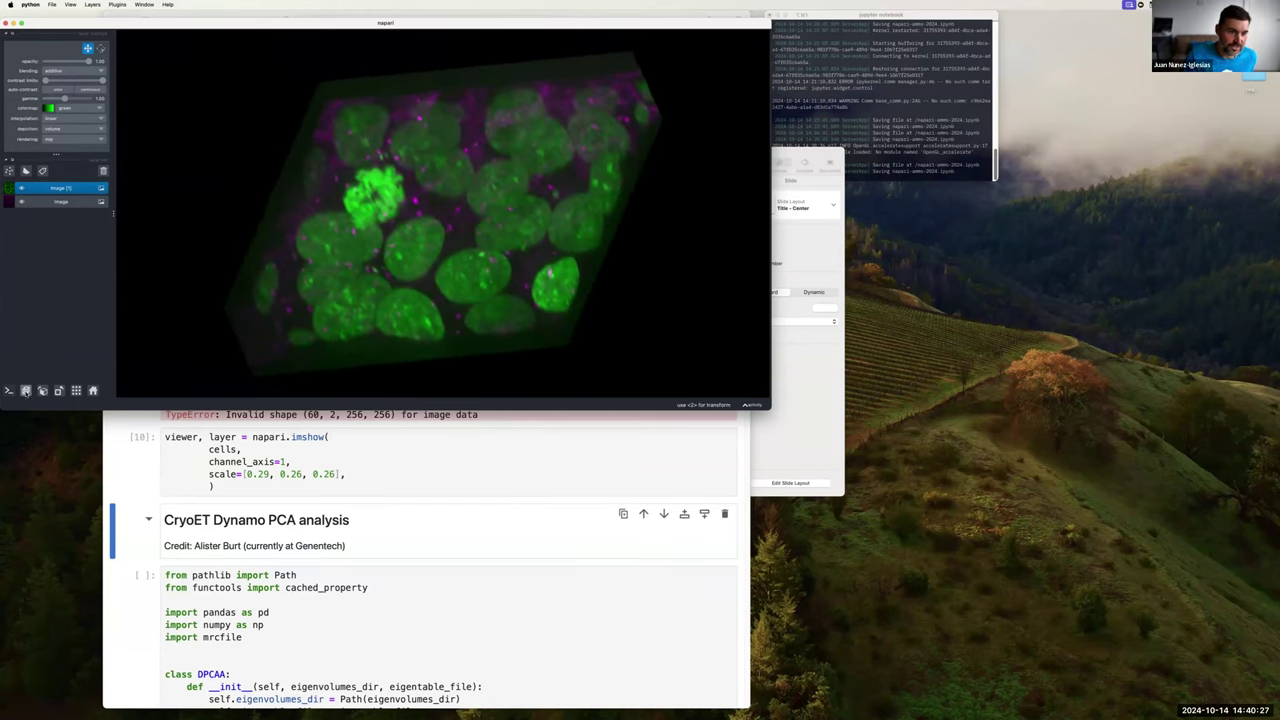
{"action": "right_click", "coordinate": [26, 390]}
{"action": "left_click_drag", "start_coordinate": [28, 378], "coordinate": [38, 378]}
{"action": "left_click_drag", "start_coordinate": [443, 321], "coordinate": [420, 300]}
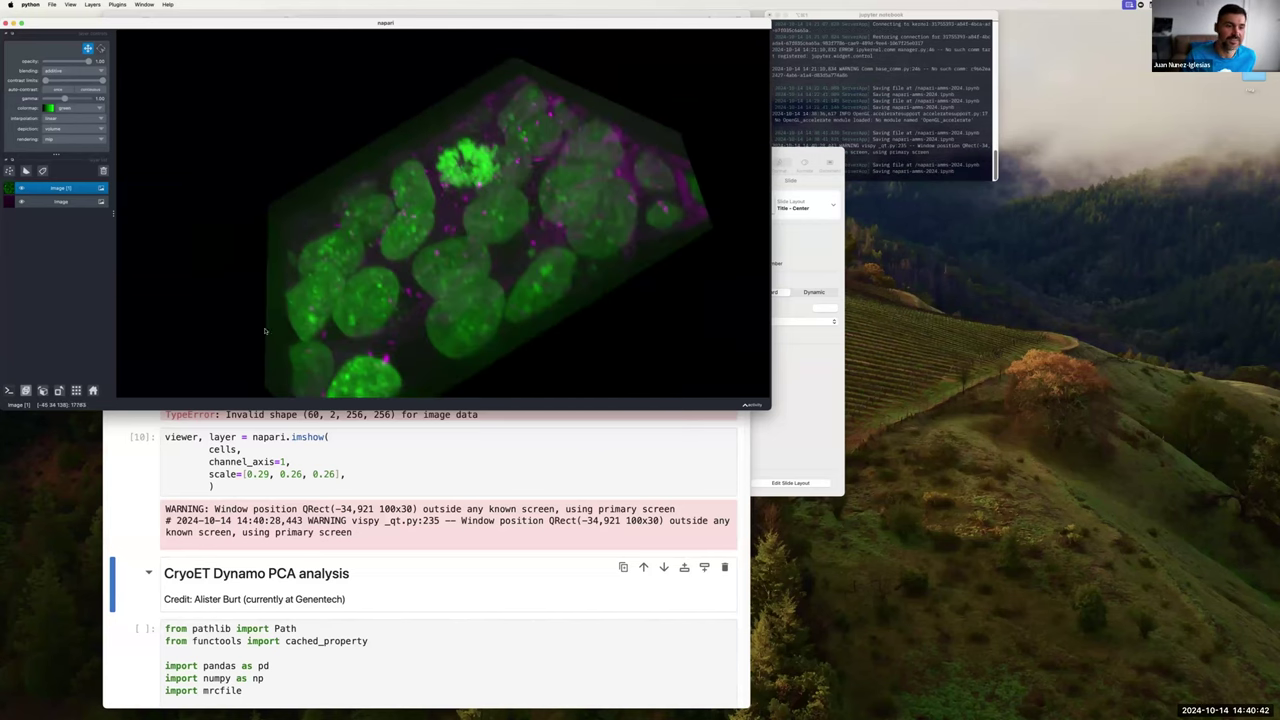
{"action": "right_click", "coordinate": [26, 390]}
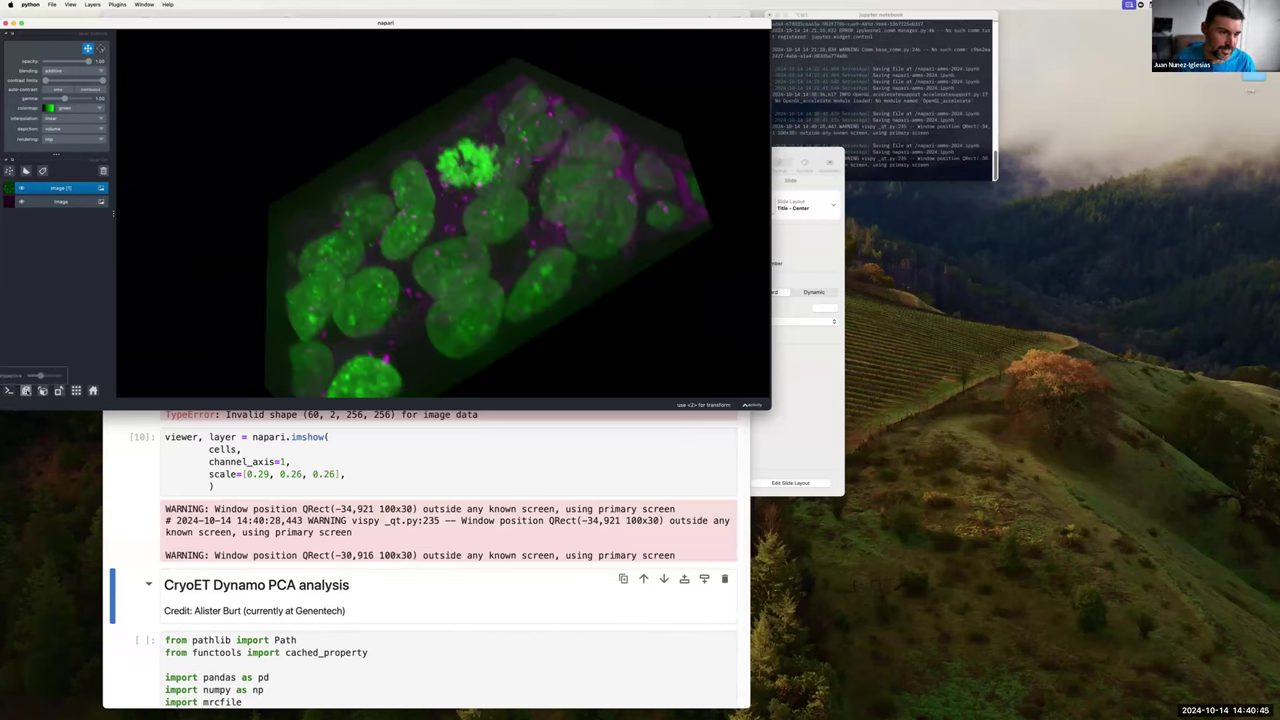
{"action": "left_click_drag", "start_coordinate": [40, 376], "coordinate": [30, 376]}
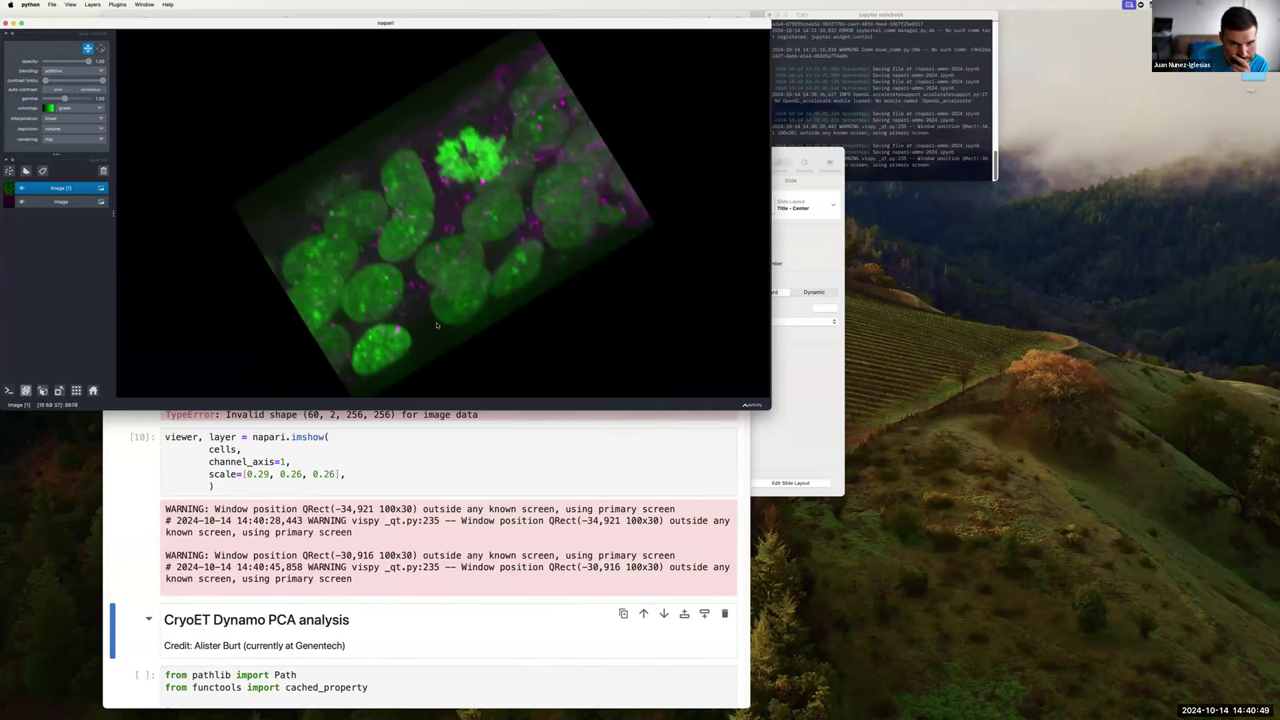
{"action": "left_click_drag", "start_coordinate": [316, 349], "coordinate": [415, 343]}
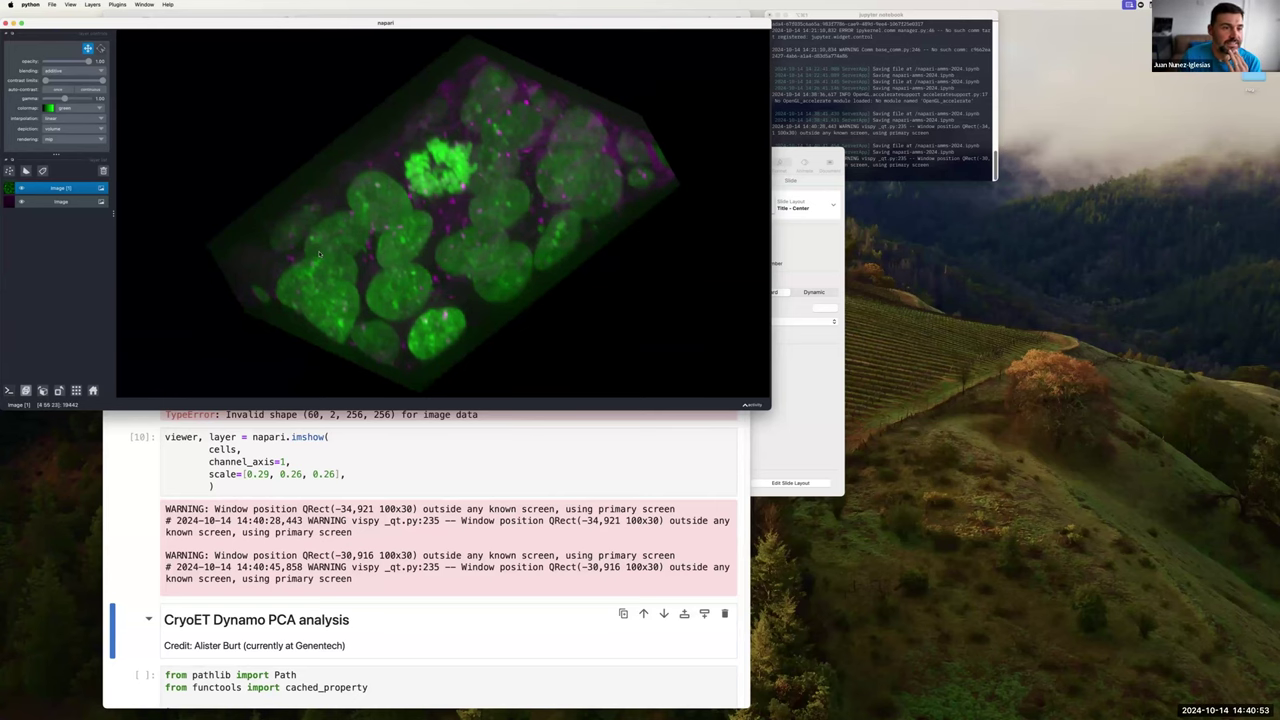
- Back in the notebook, run the cell defining the DPCAA class
{"action": "left_click", "coordinate": [333, 493]}
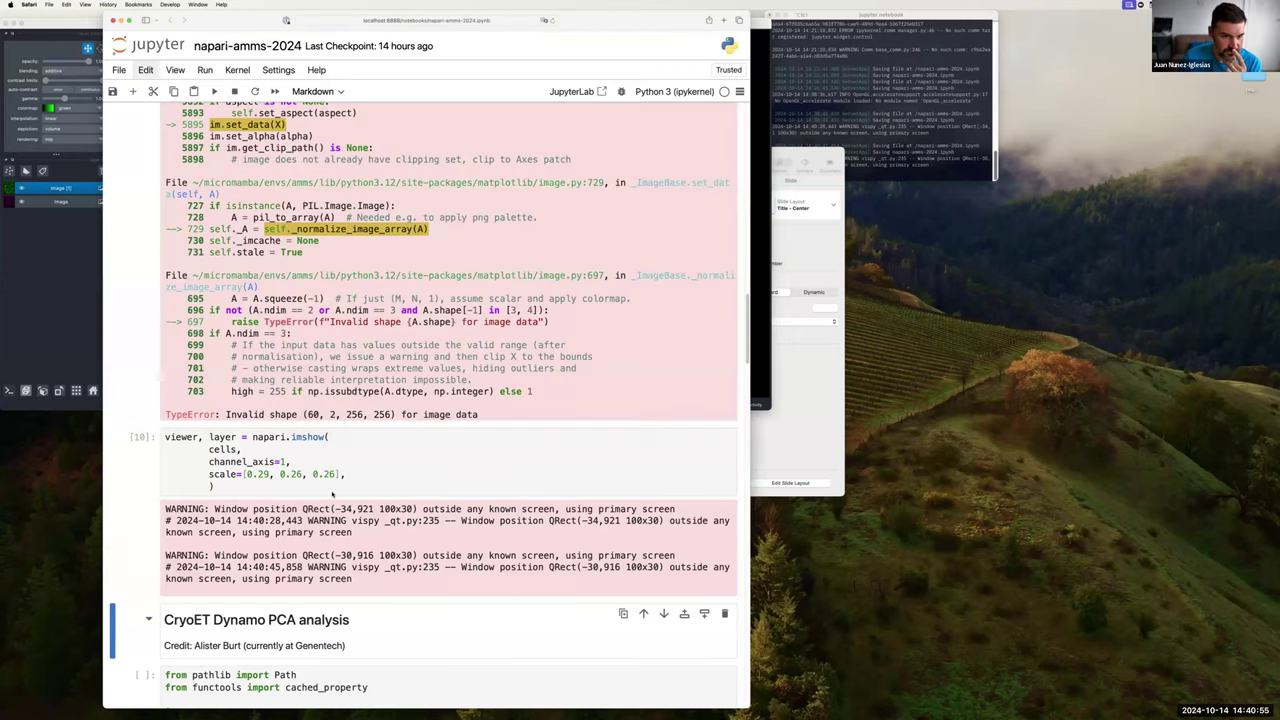
{"action": "left_click", "coordinate": [757, 338]}
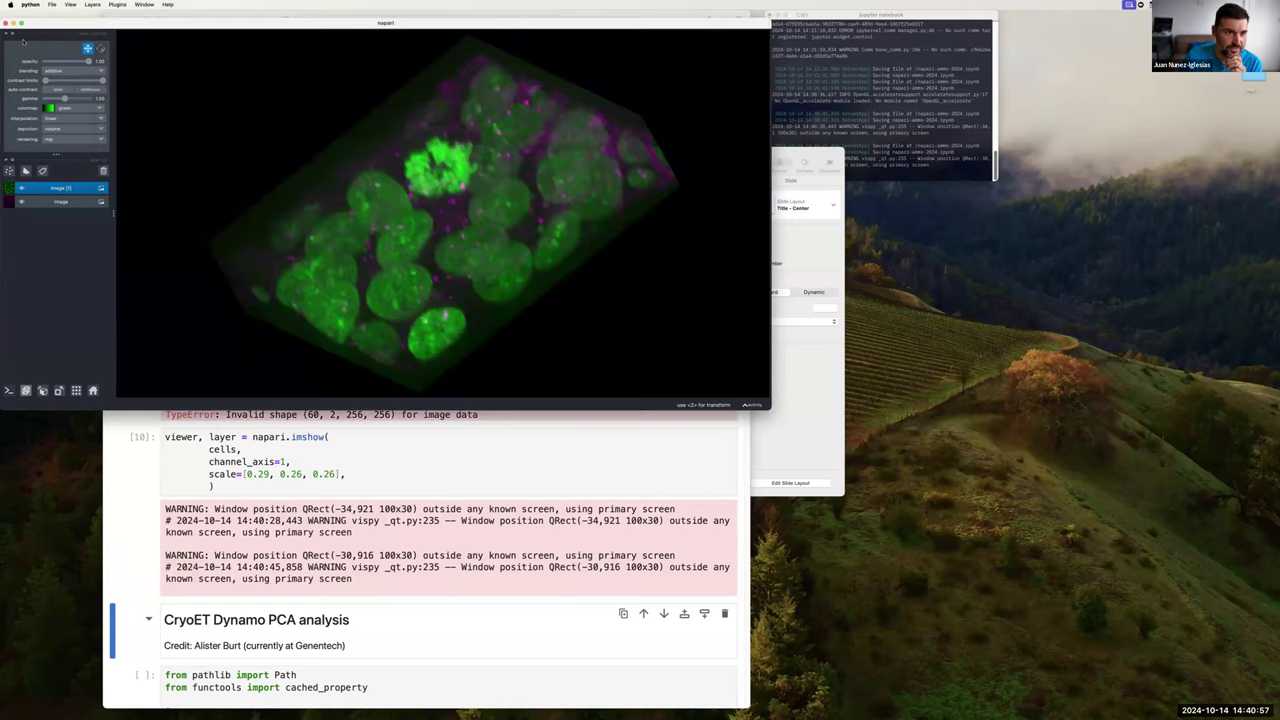
{"action": "left_click", "coordinate": [496, 412]}
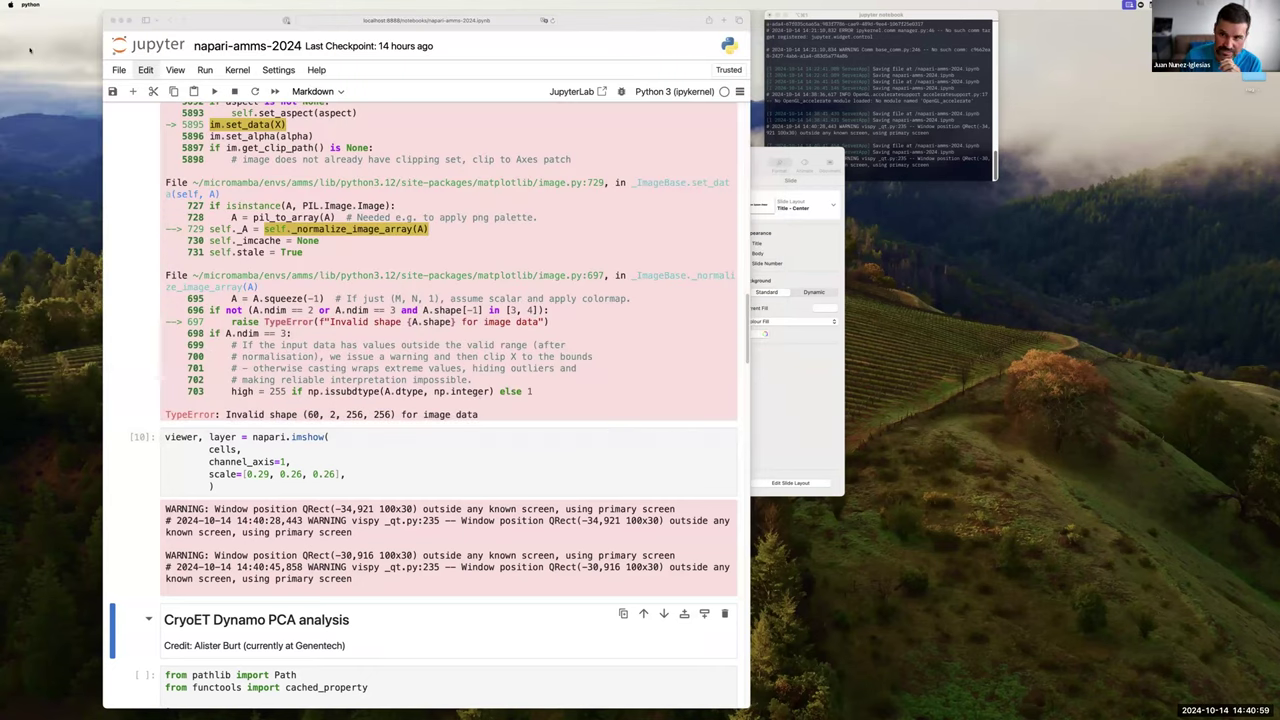
{"action": "scroll", "coordinate": [465, 461], "scroll_direction": "down", "scroll_amount": 3}
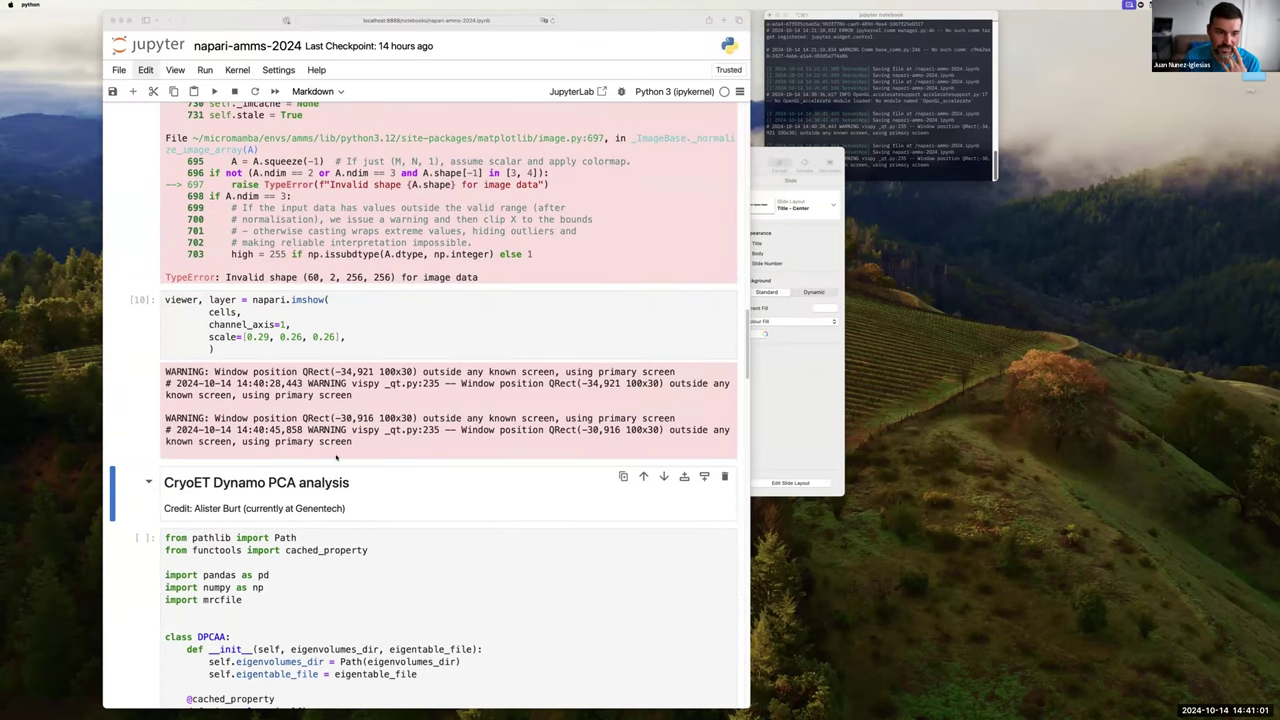
{"action": "scroll", "coordinate": [336, 457], "scroll_direction": "down", "scroll_amount": 5}
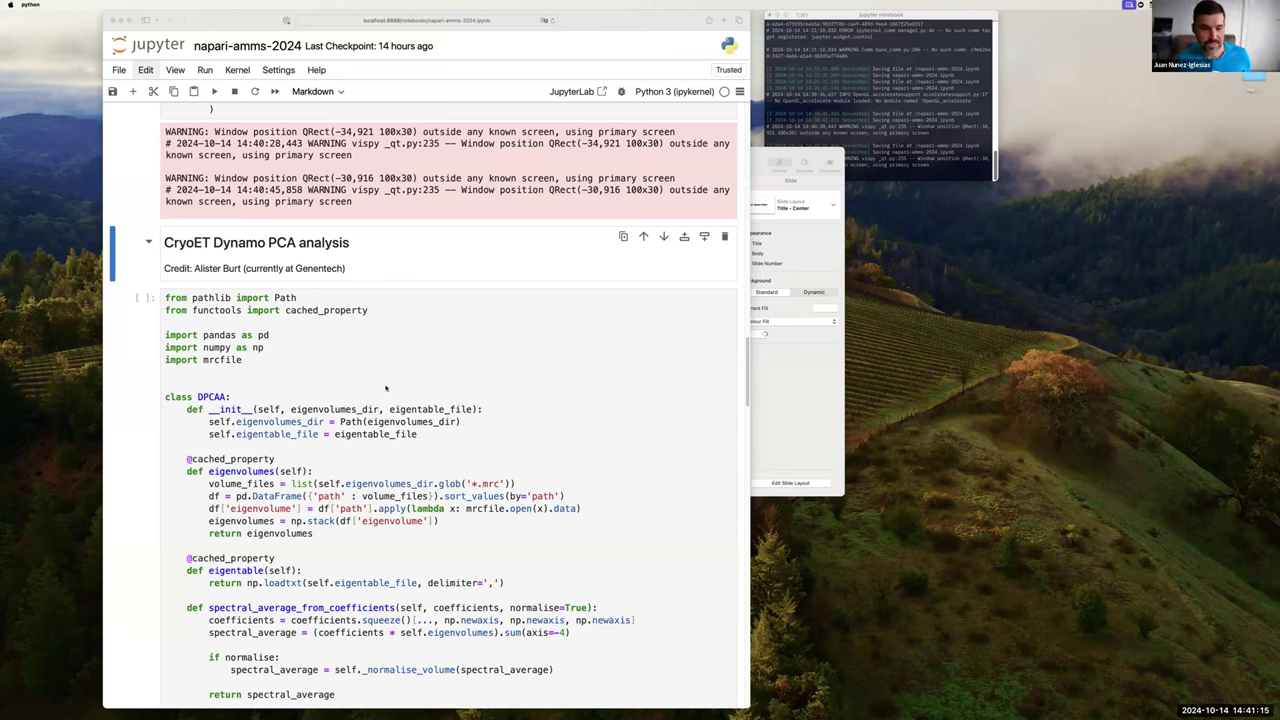
{"action": "scroll", "coordinate": [386, 383], "scroll_direction": "down", "scroll_amount": 3}
{"action": "scroll", "coordinate": [385, 387], "scroll_direction": "up", "scroll_amount": 3}
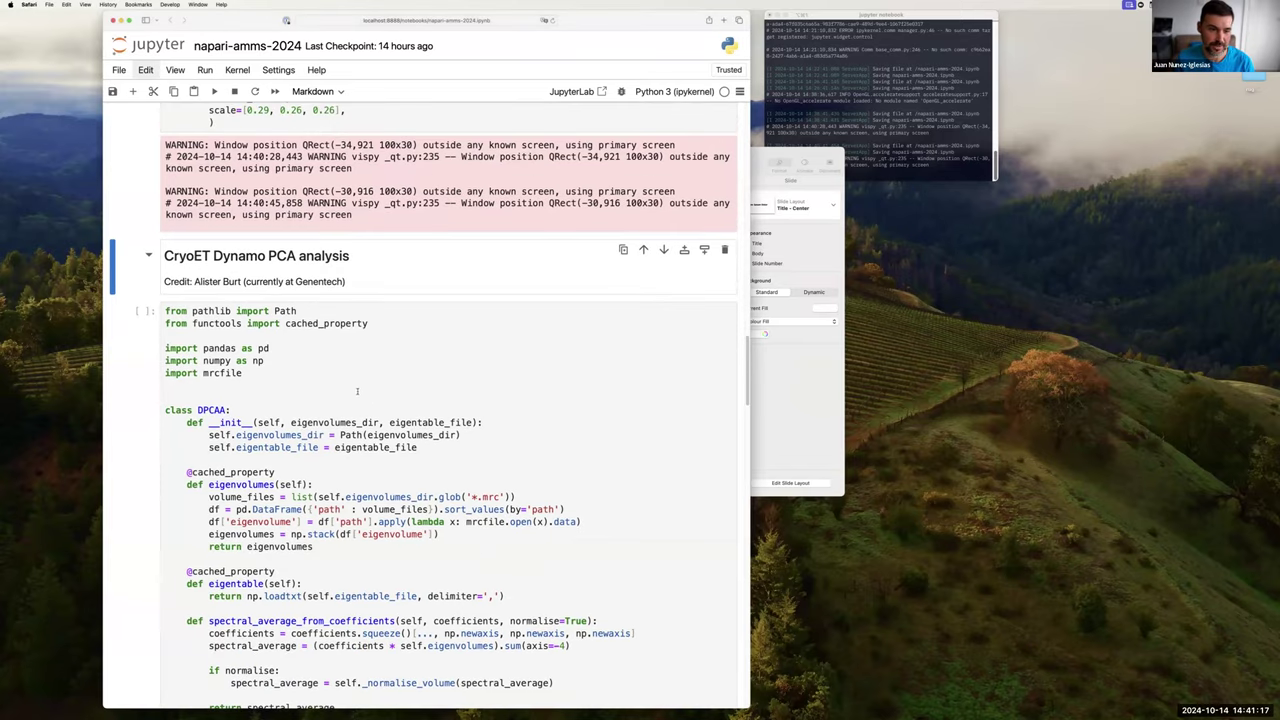
{"action": "left_click", "coordinate": [356, 391]}
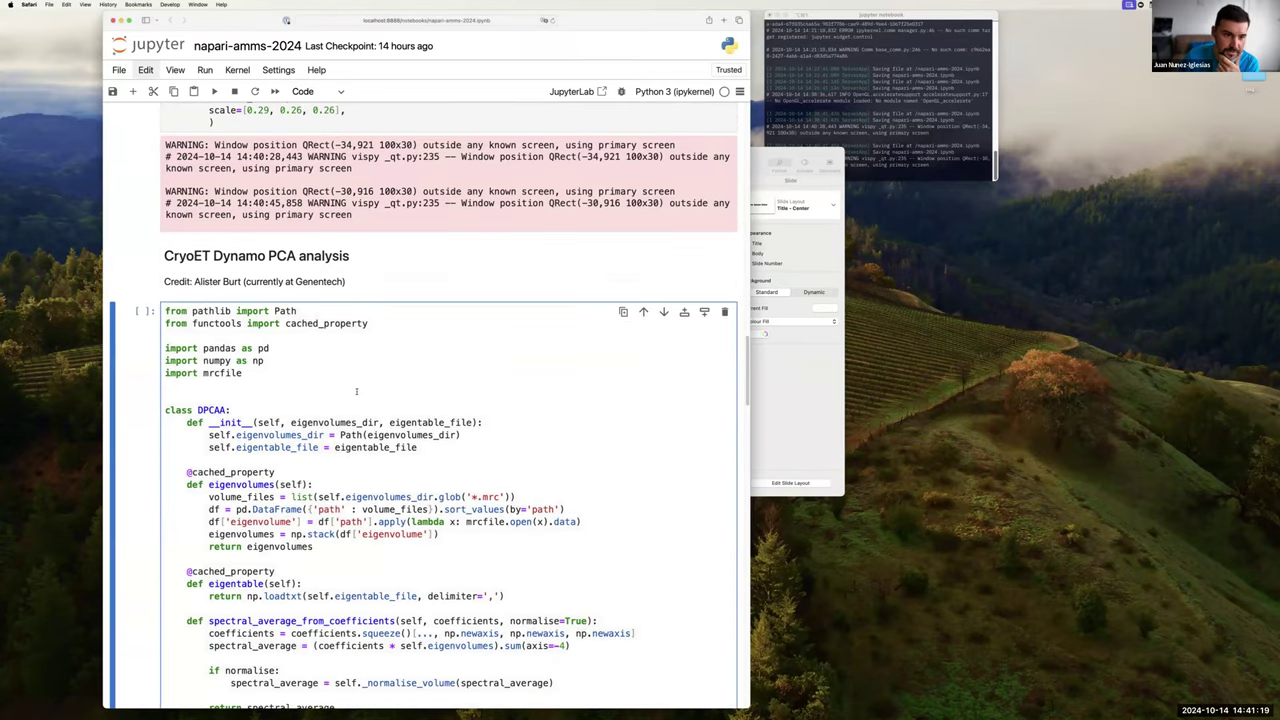
{"action": "key", "text": "shift+Return"}
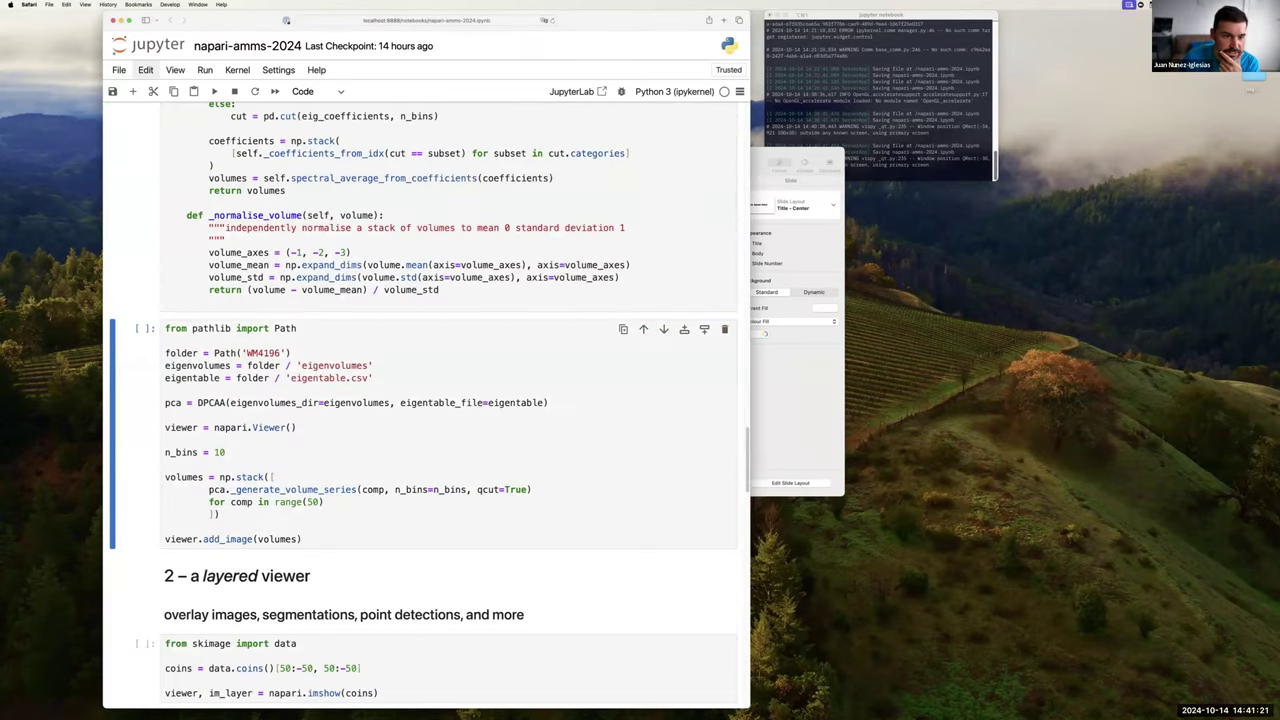
- Run the WM4196 cell to add the PCA eigenvolumes to a new napari viewer as 'volumes'
{"action": "scroll", "coordinate": [410, 339], "scroll_direction": "up", "scroll_amount": 5}
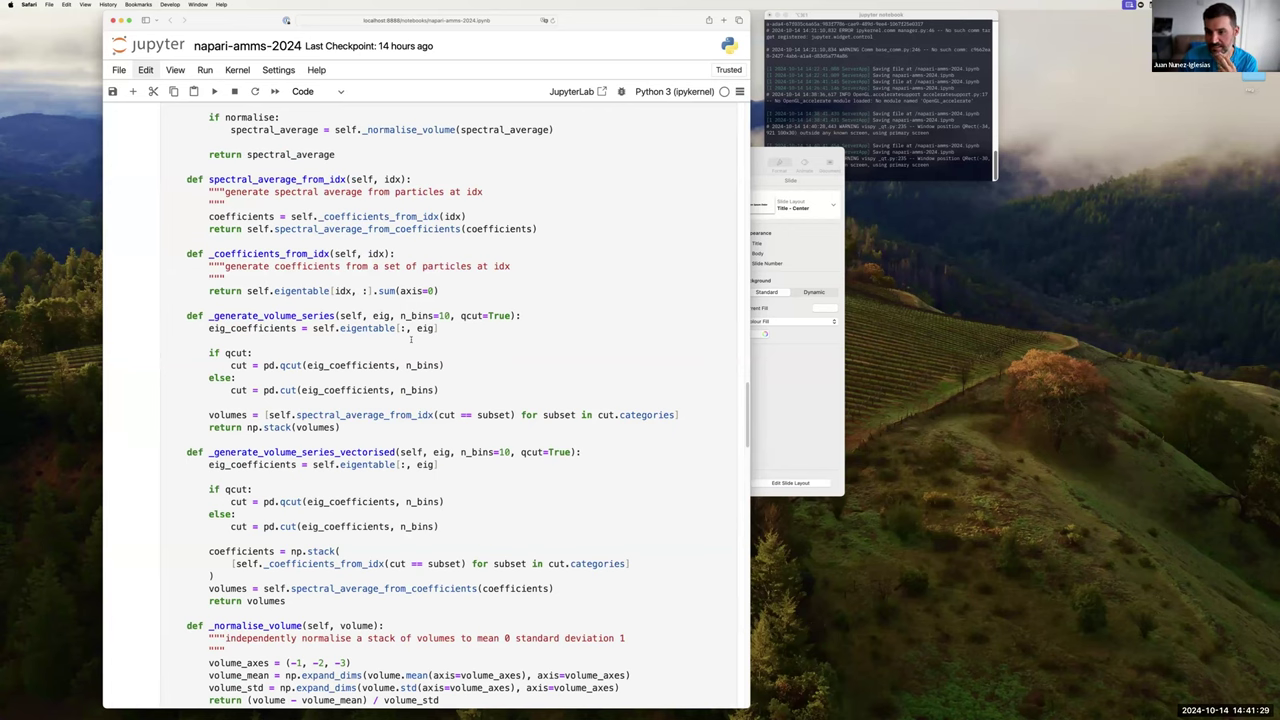
{"action": "scroll", "coordinate": [410, 339], "scroll_direction": "down", "scroll_amount": 6}
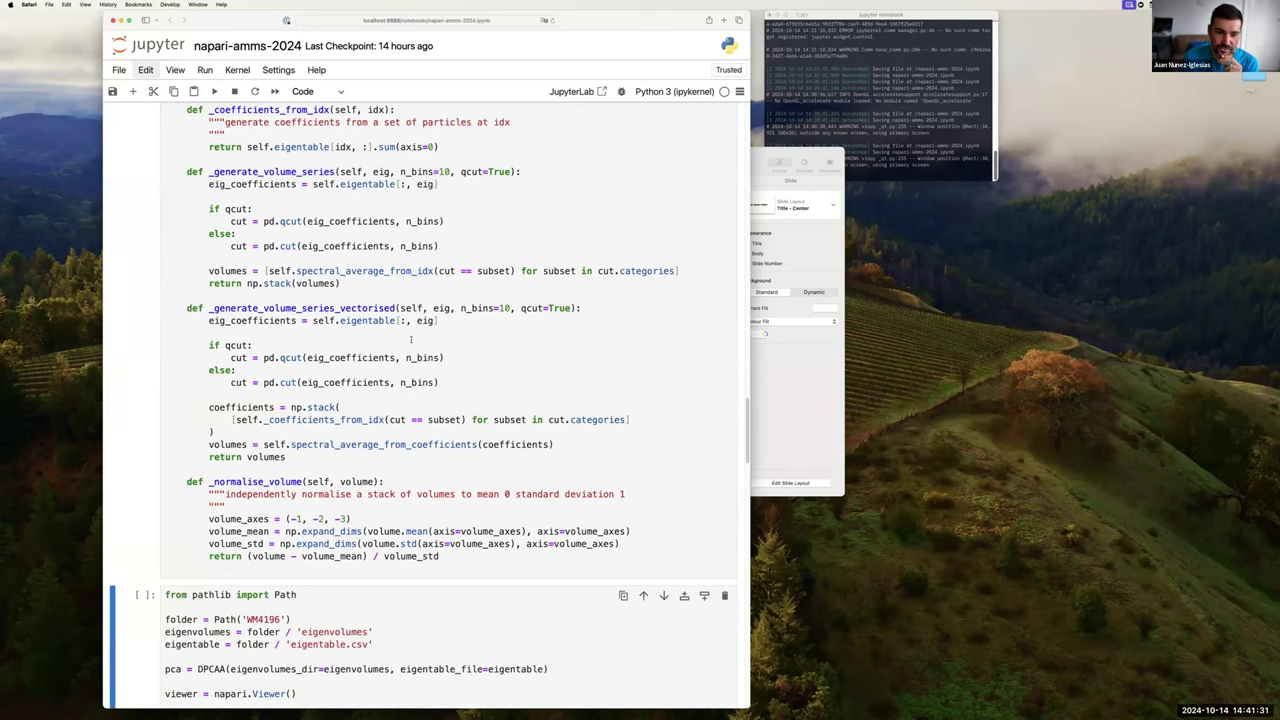
{"action": "left_click", "coordinate": [309, 337]}
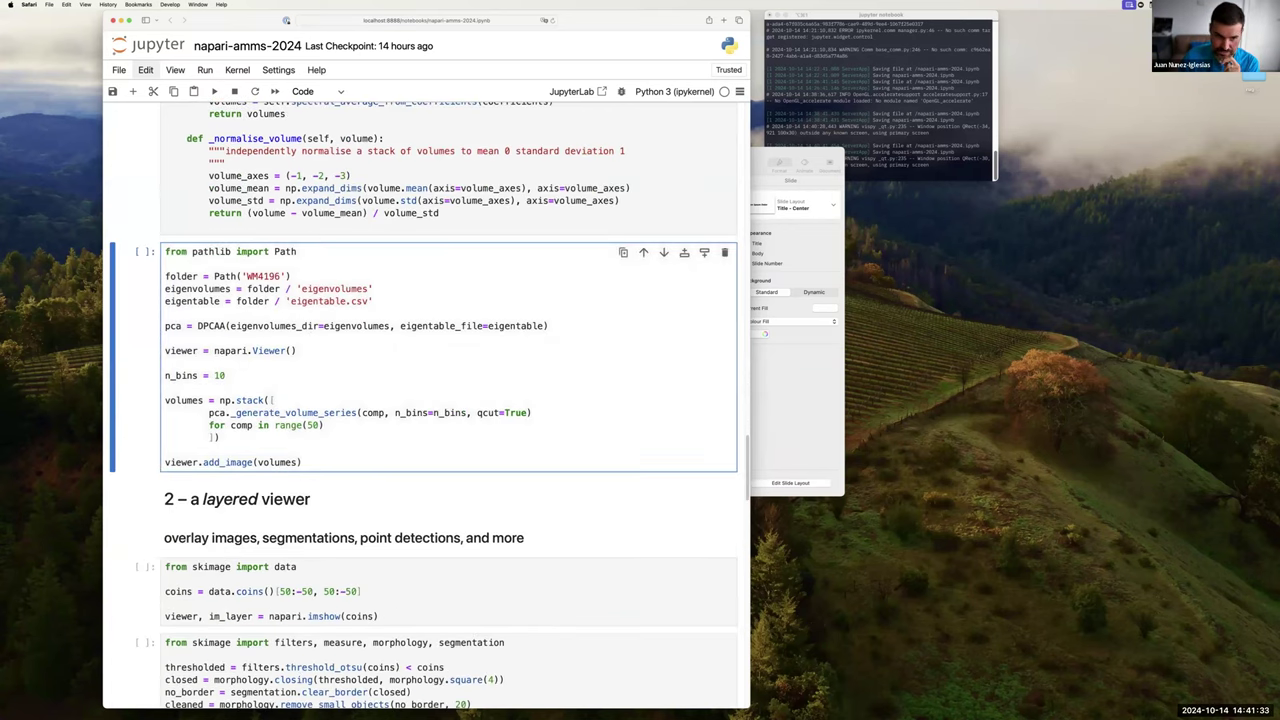
{"action": "key", "text": "shift+Return"}
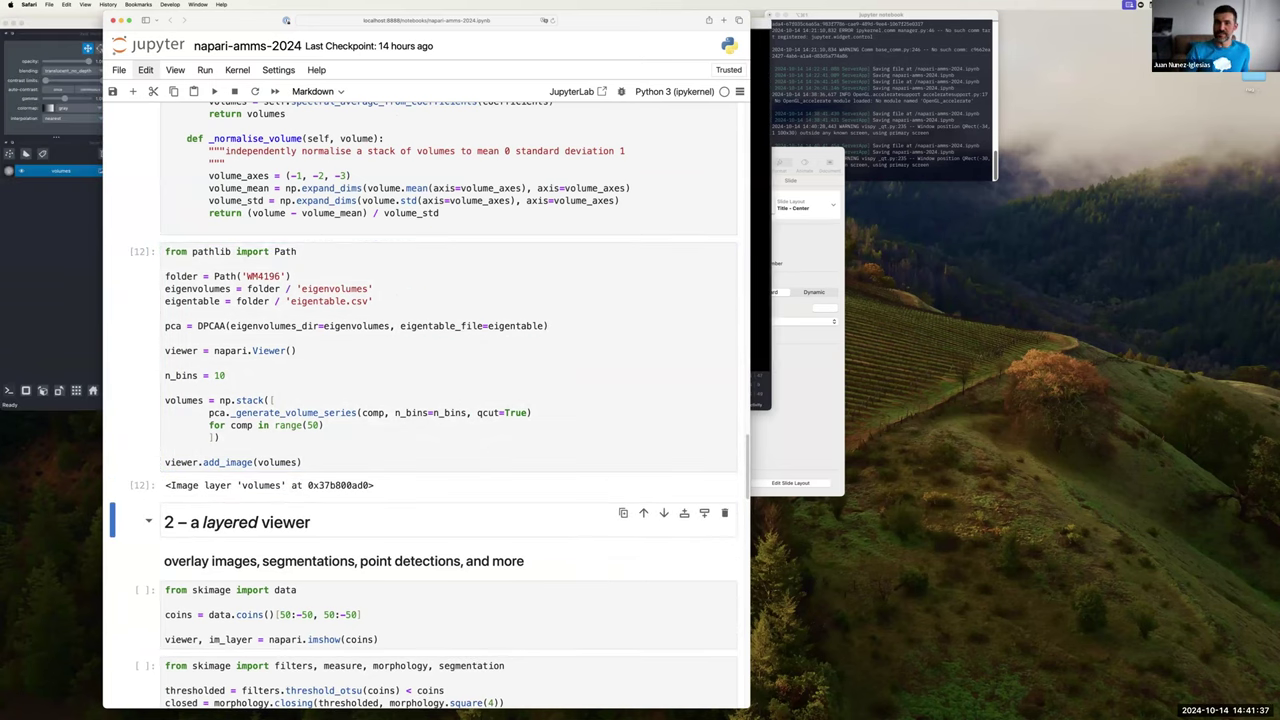
- Set the 'volumes' layer interpolation to spline36 in napari's layer controls
{"action": "left_click", "coordinate": [85, 28]}
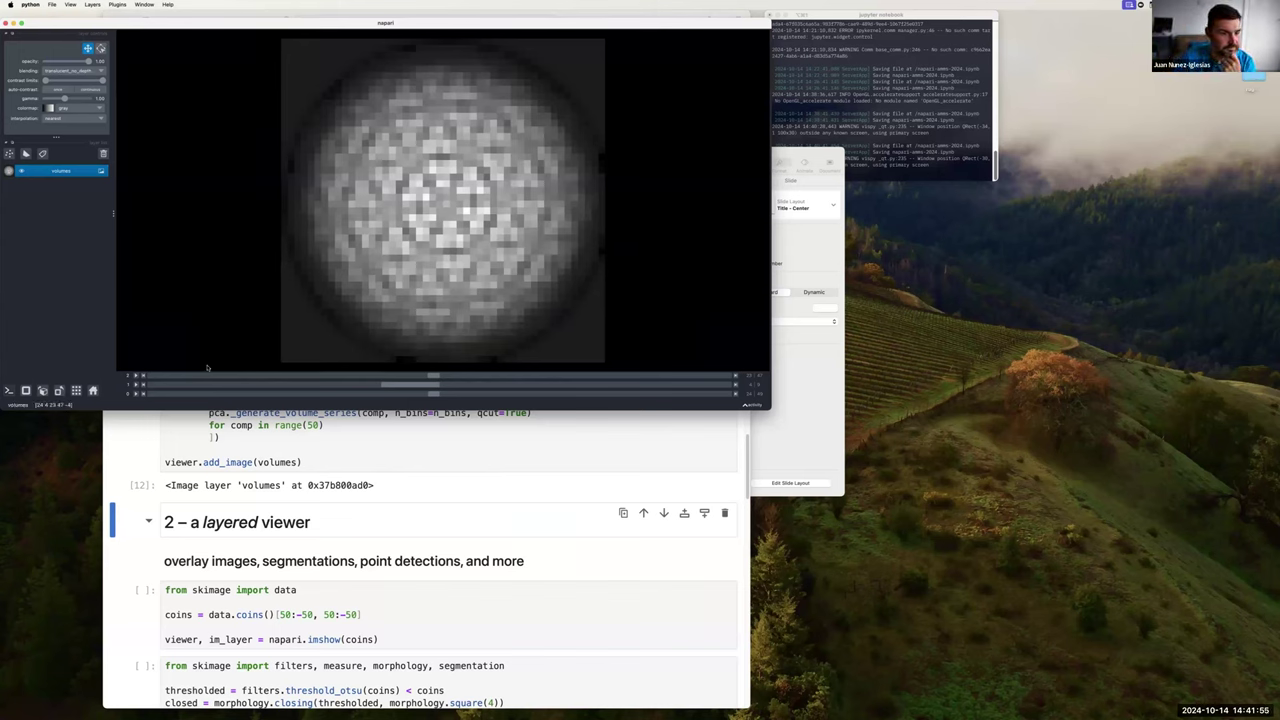
{"action": "left_click", "coordinate": [68, 119]}
{"action": "left_click", "coordinate": [67, 124]}
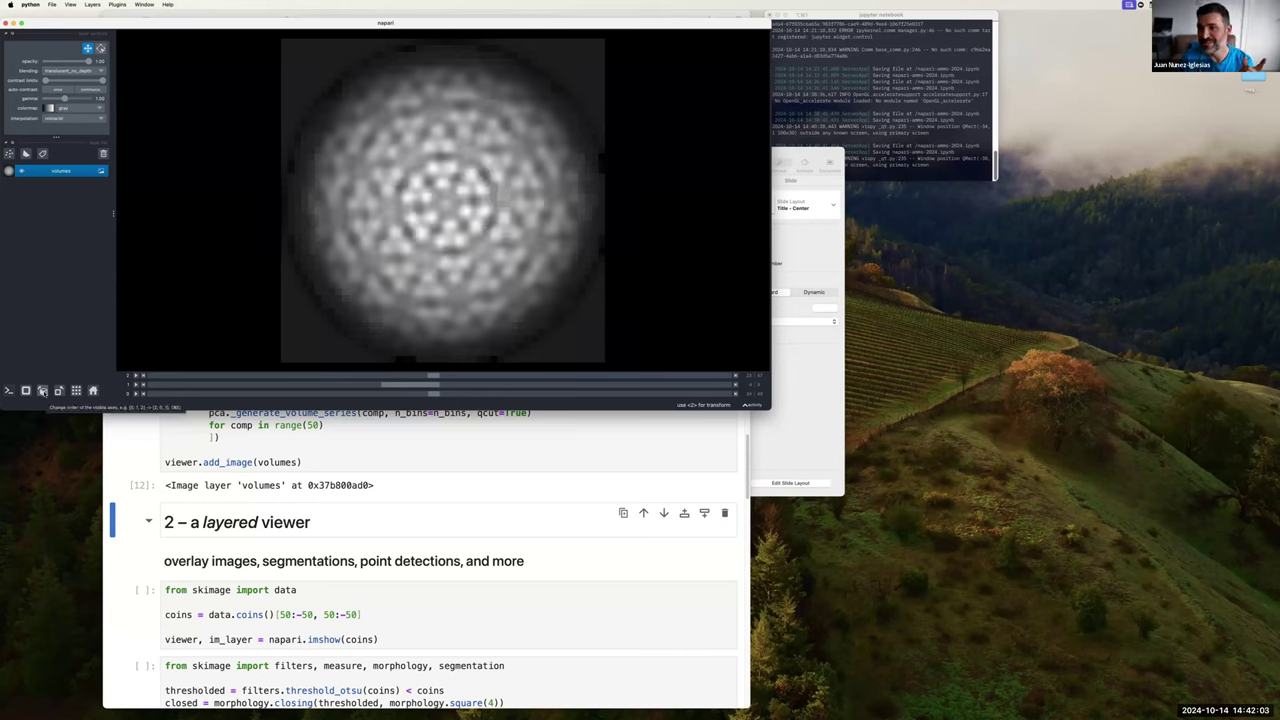
- In napari's Dims Ordering, move the bottom axis row of the PCA volumes to the top
{"action": "right_click", "coordinate": [42, 390]}
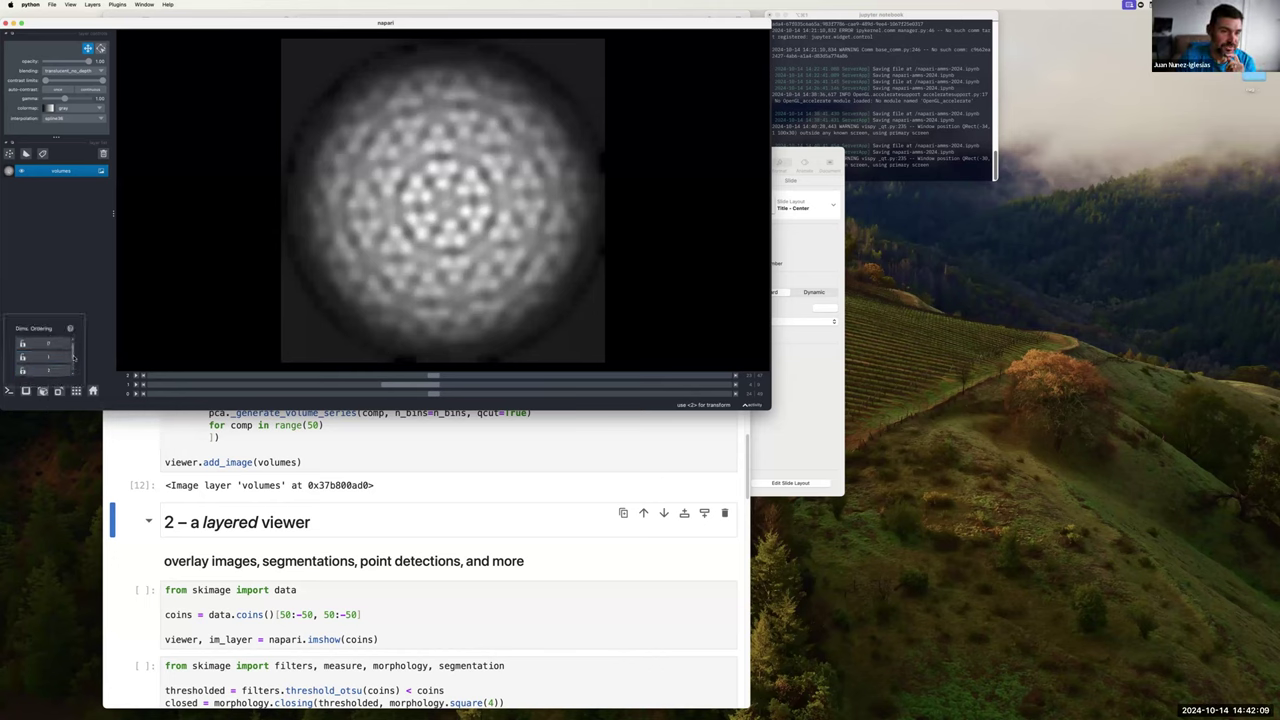
{"action": "left_click_drag", "start_coordinate": [73, 352], "coordinate": [72, 367]}
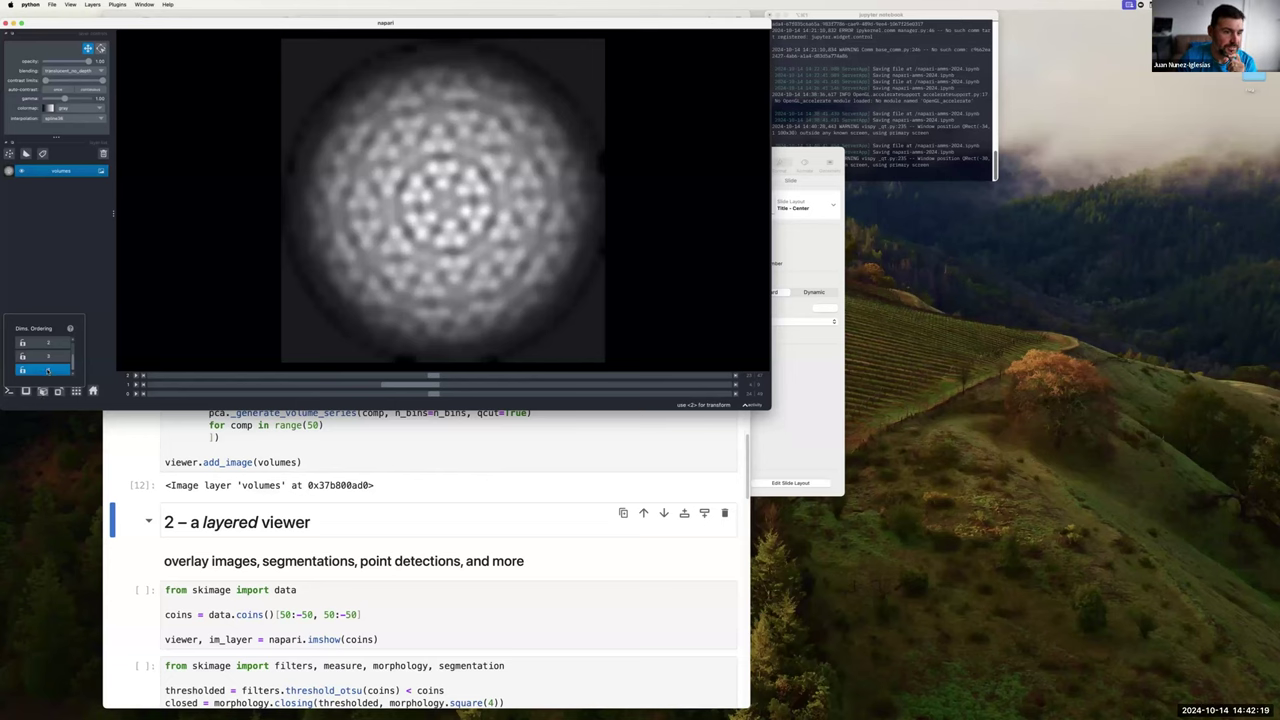
{"action": "mouse_move", "coordinate": [47, 371]}
{"action": "left_mouse_down"}
{"action": "mouse_move", "coordinate": [47, 341]}
{"action": "mouse_move", "coordinate": [47, 371]}
{"action": "left_mouse_up"}
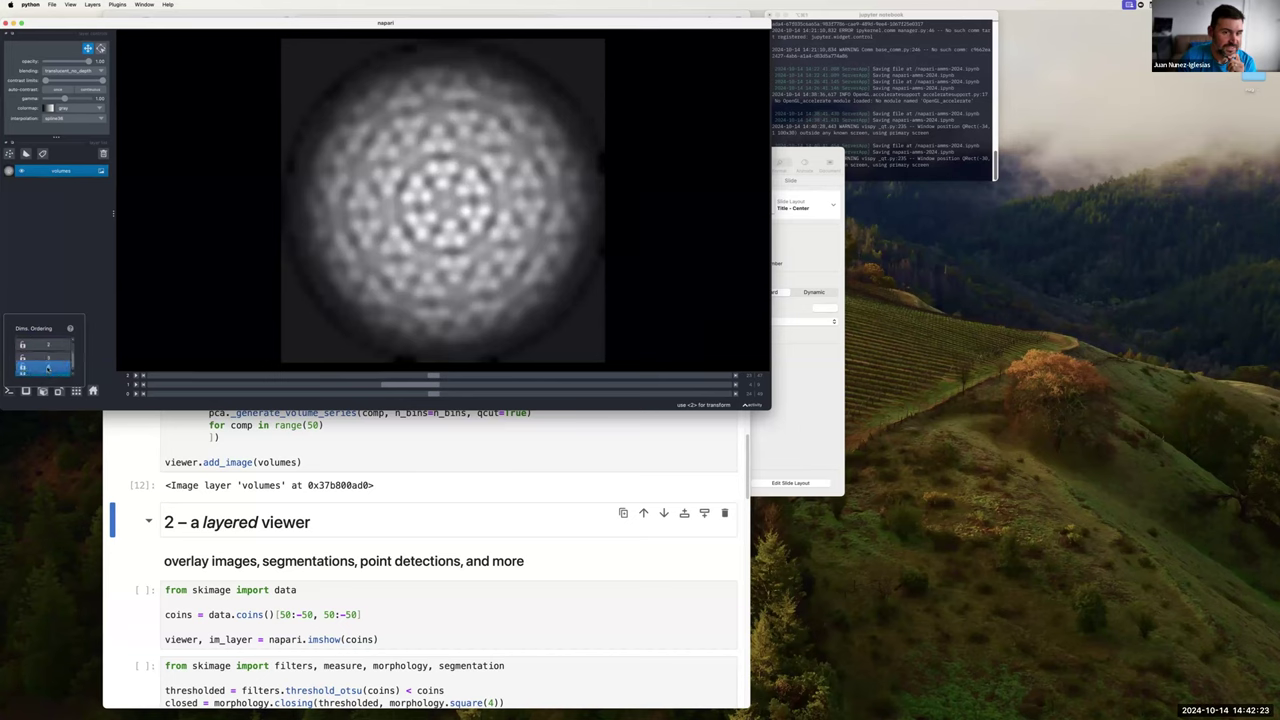
- Drag the third and second dims sliders left to show a triangular lattice inside a bright ring
{"action": "left_click", "coordinate": [348, 292]}
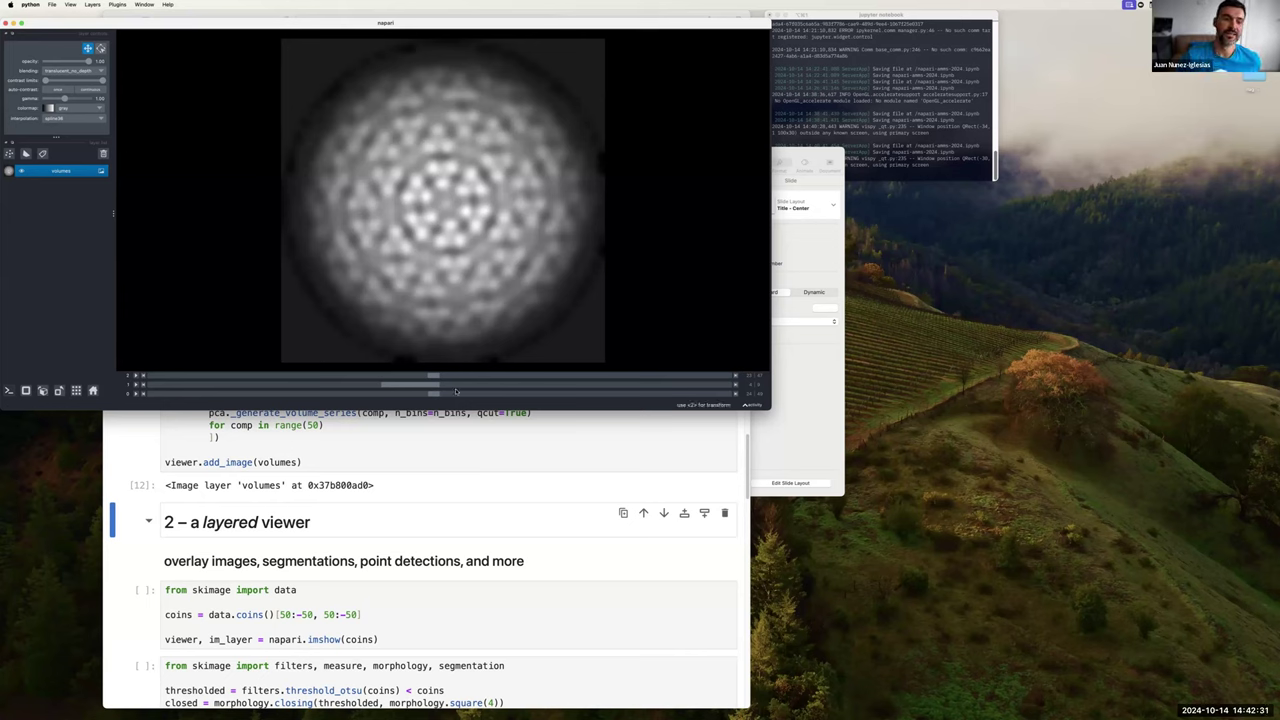
{"action": "left_click_drag", "start_coordinate": [432, 378], "coordinate": [406, 376]}
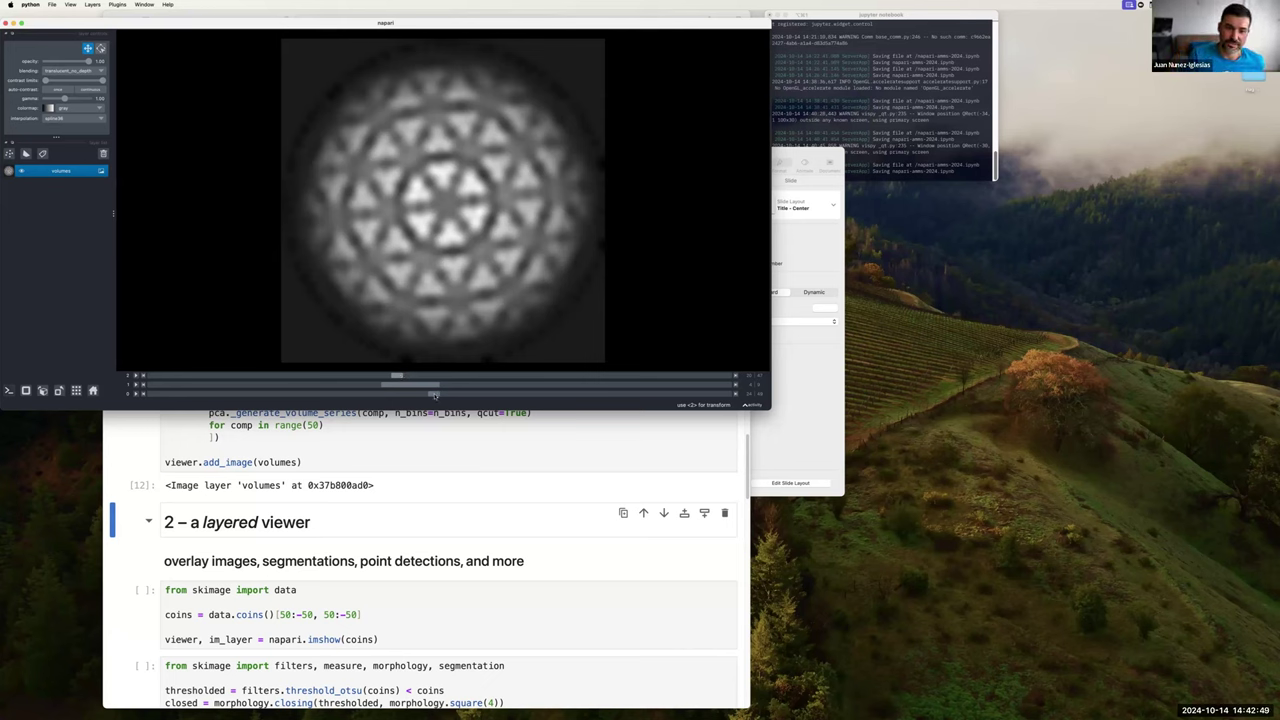
{"action": "left_click_drag", "start_coordinate": [435, 395], "coordinate": [147, 393]}
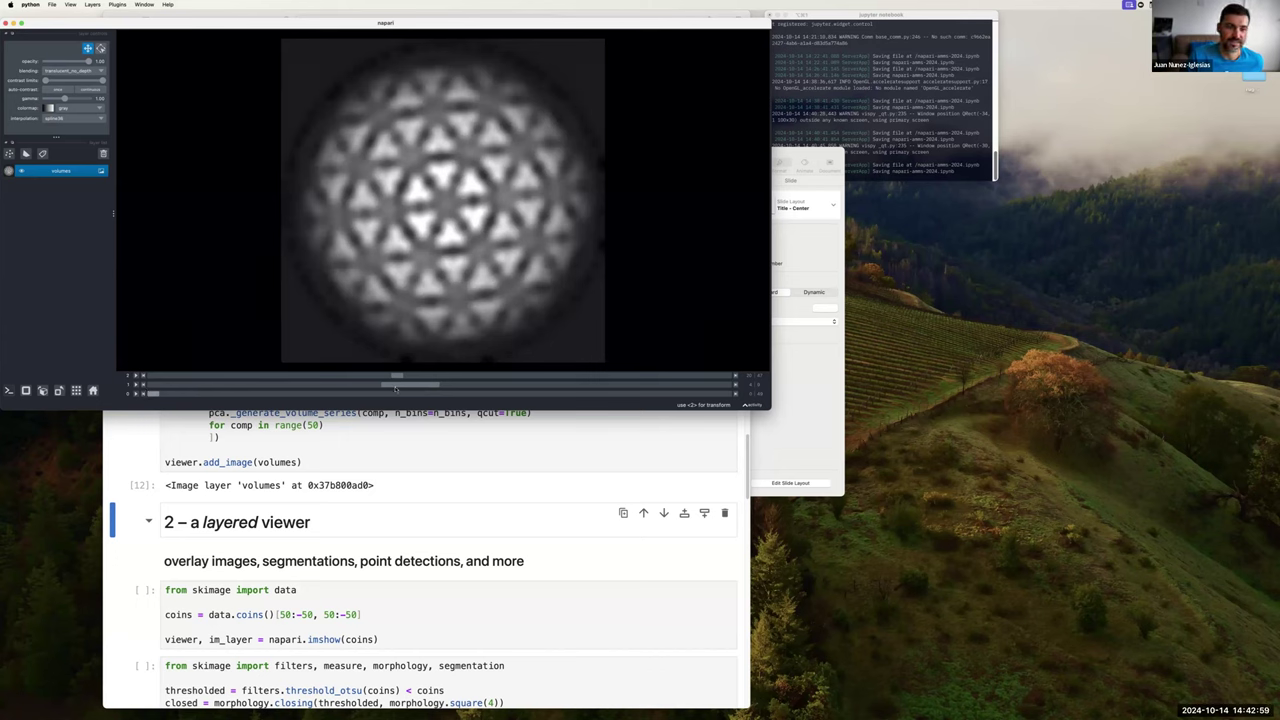
{"action": "left_click_drag", "start_coordinate": [409, 385], "coordinate": [137, 387]}
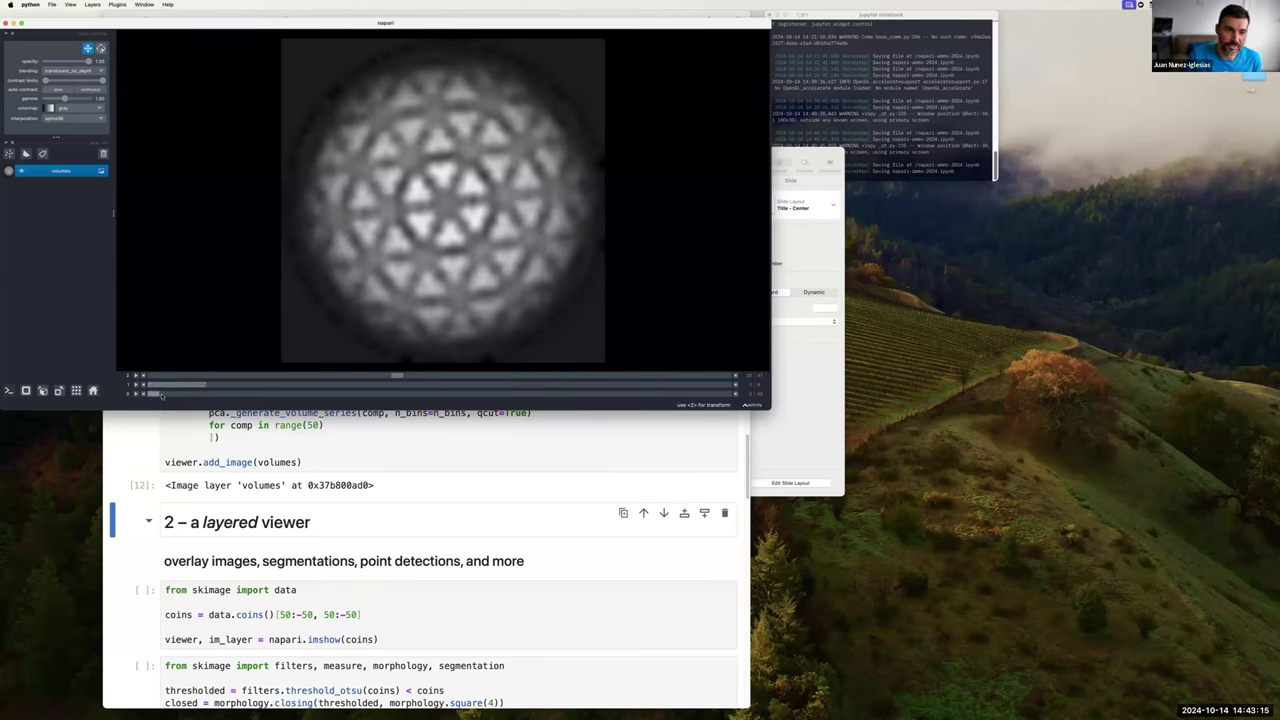
- Adjust the dims sliders to a slice with a dense lattice of small bright spots
{"action": "left_click_drag", "start_coordinate": [165, 395], "coordinate": [167, 392]}
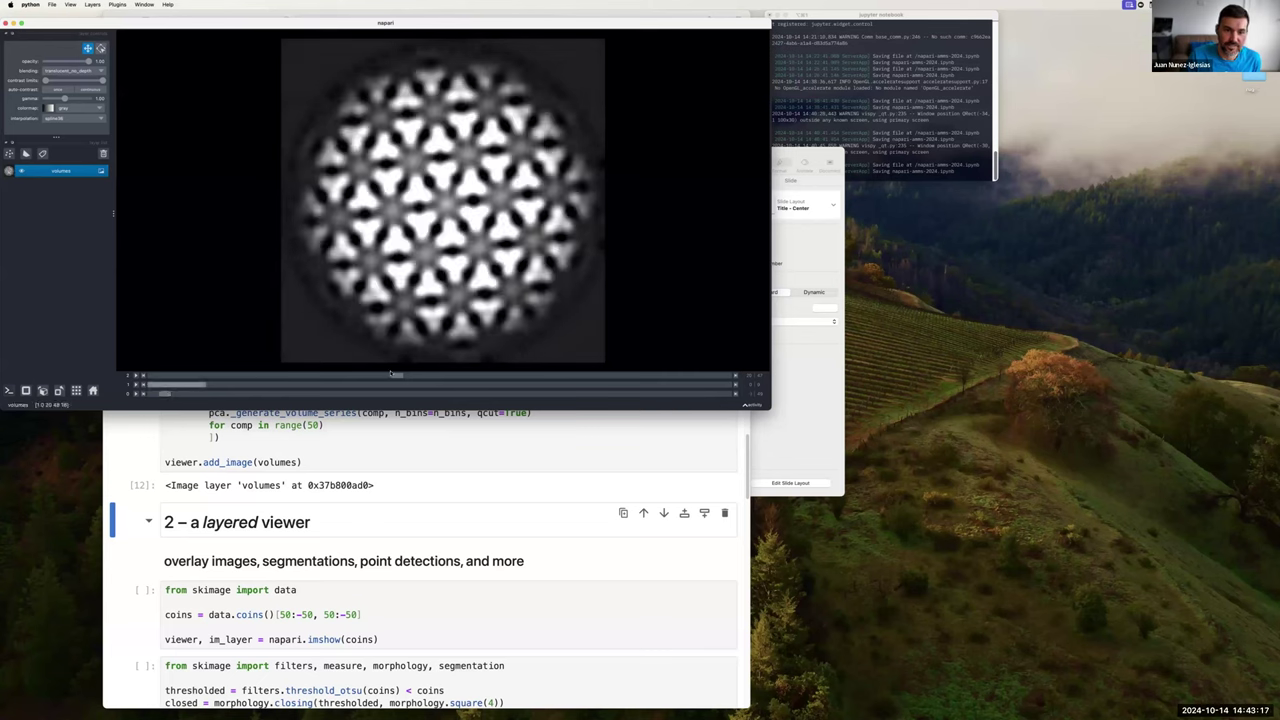
{"action": "left_click_drag", "start_coordinate": [397, 375], "coordinate": [421, 375]}
{"action": "left_click_drag", "start_coordinate": [196, 387], "coordinate": [468, 386]}
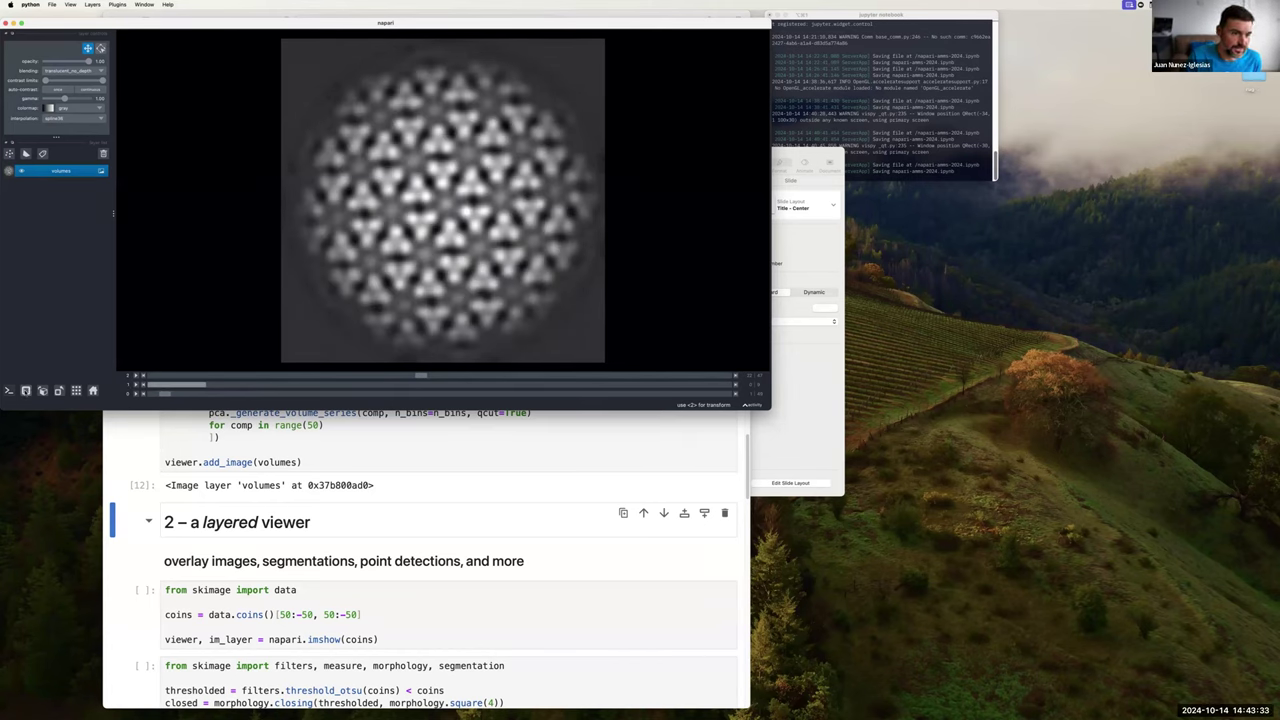
- Reorder the dims so the third axis is on top, giving a side-on view
{"action": "right_click", "coordinate": [42, 390]}
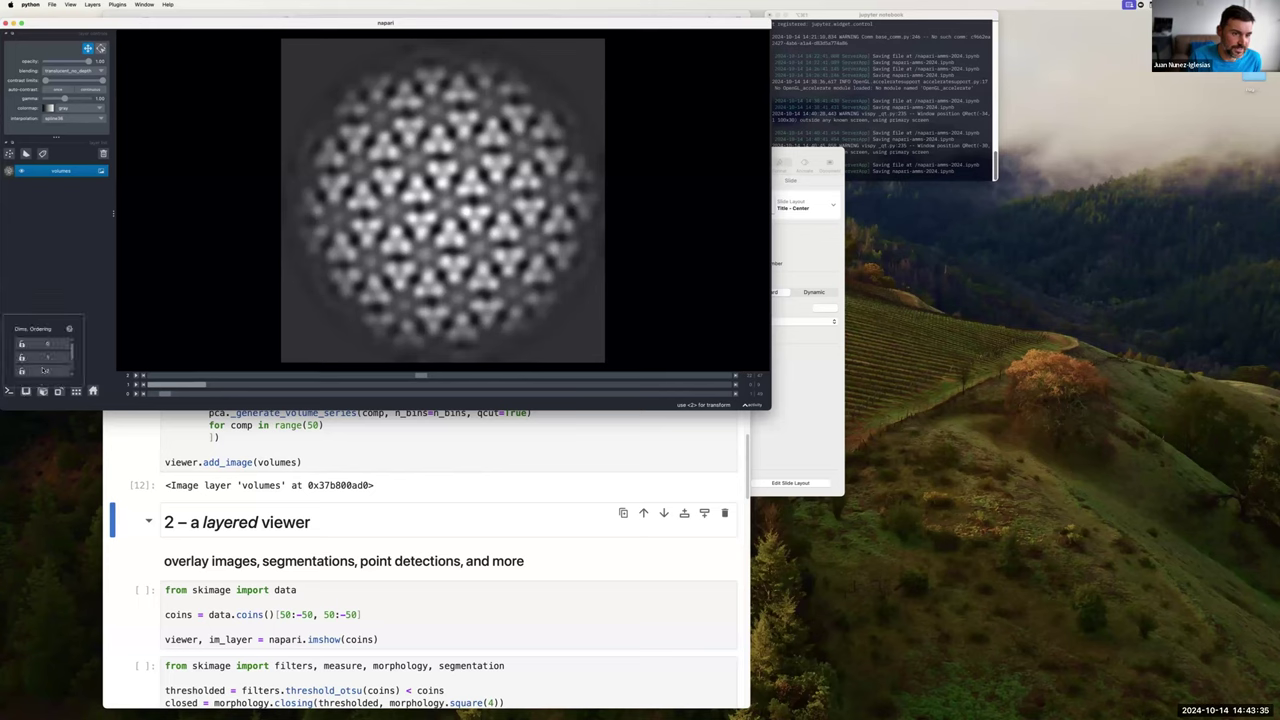
{"action": "left_click", "coordinate": [44, 369]}
{"action": "left_click_drag", "start_coordinate": [46, 369], "coordinate": [46, 340]}
{"action": "left_click", "coordinate": [430, 375]}
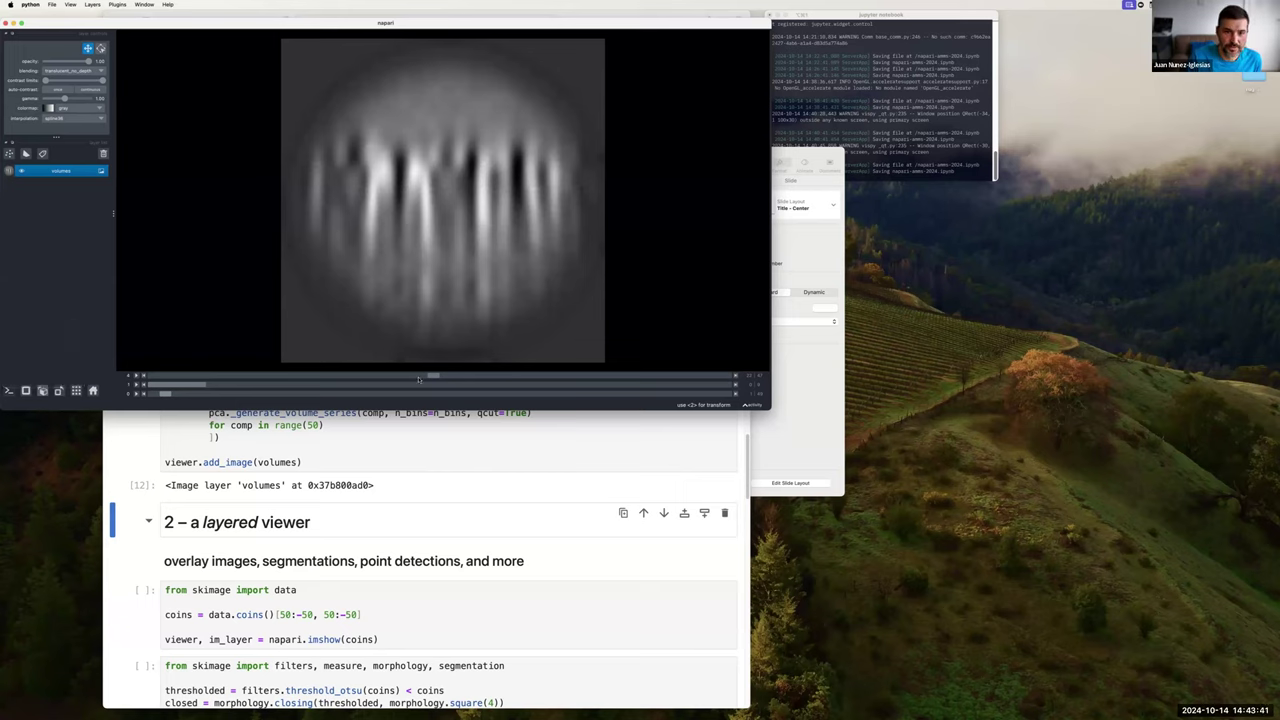
- Step the lower and top axis sliders to show slices with vertical column structures
{"action": "left_click", "coordinate": [135, 395]}
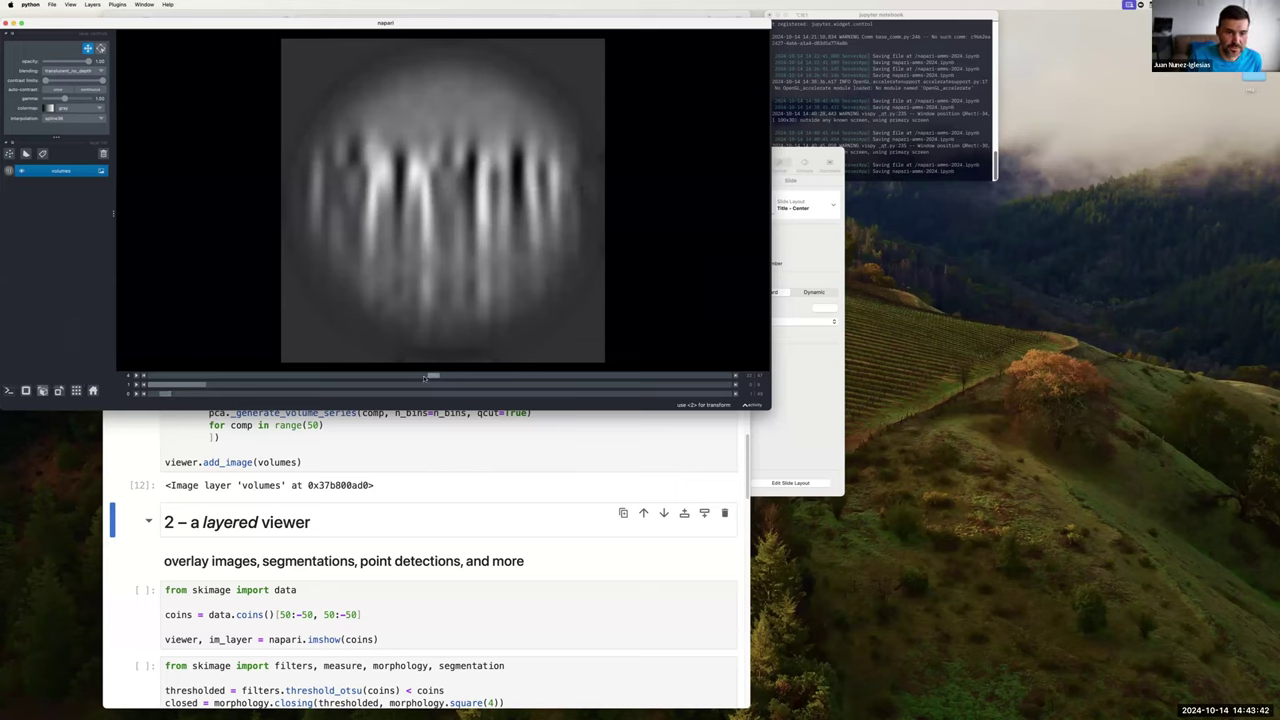
{"action": "left_click", "coordinate": [135, 395]}
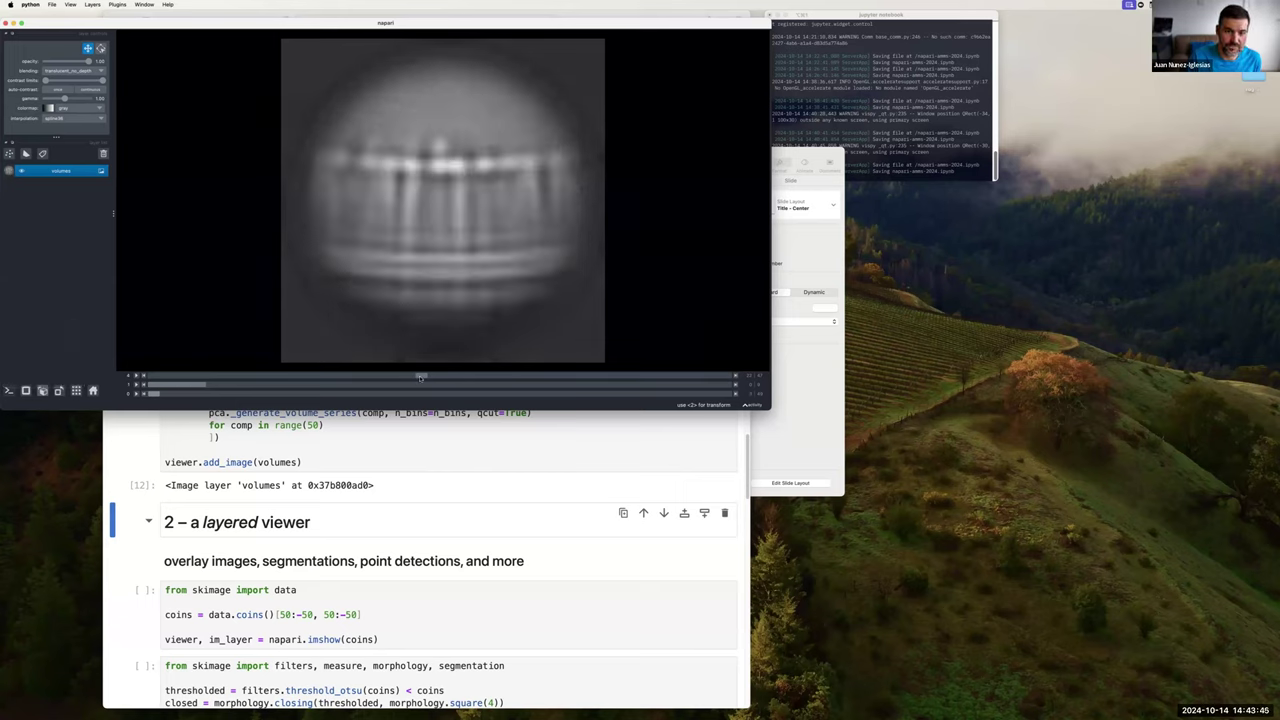
{"action": "key", "text": "Right"}
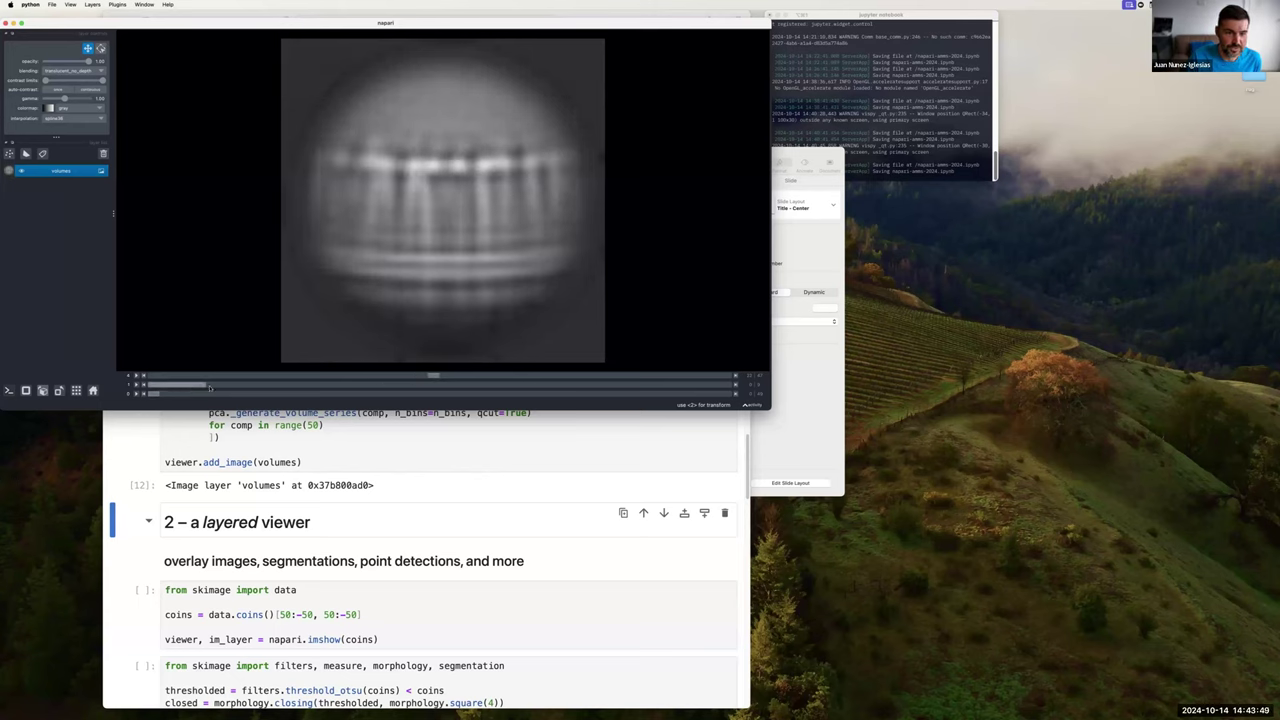
{"action": "left_click", "coordinate": [452, 376]}
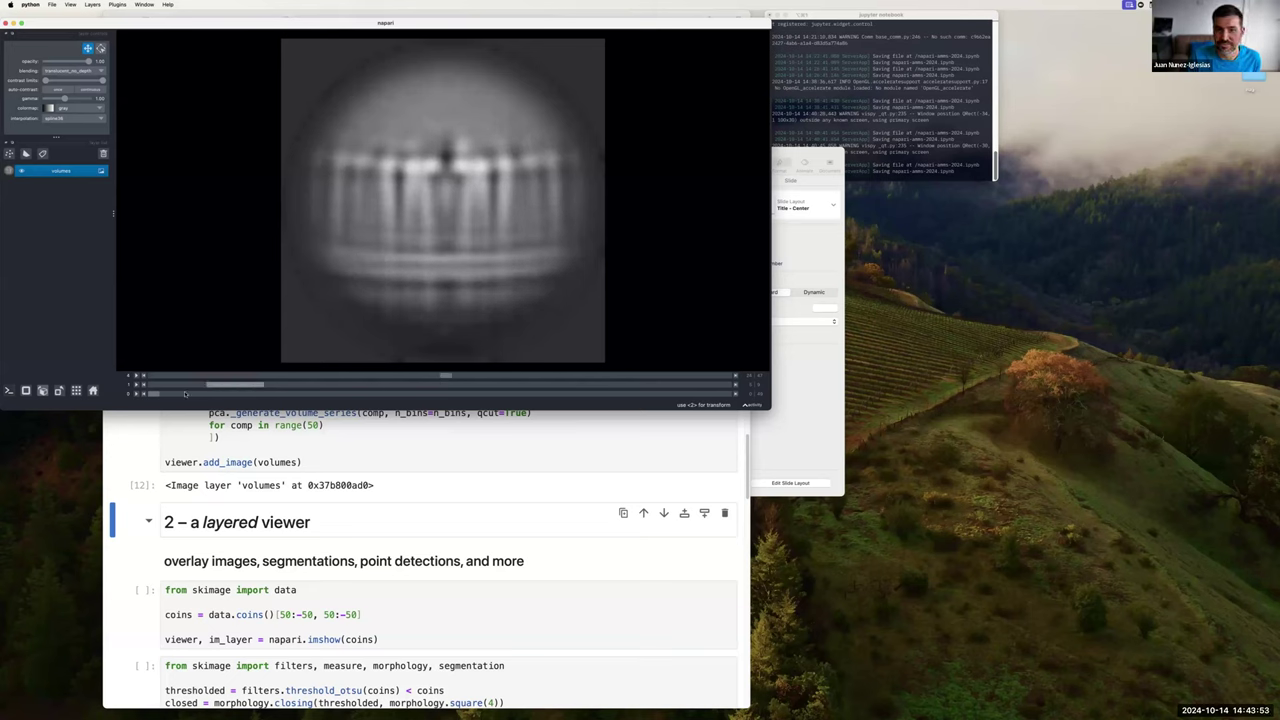
{"action": "left_click", "coordinate": [351, 384]}
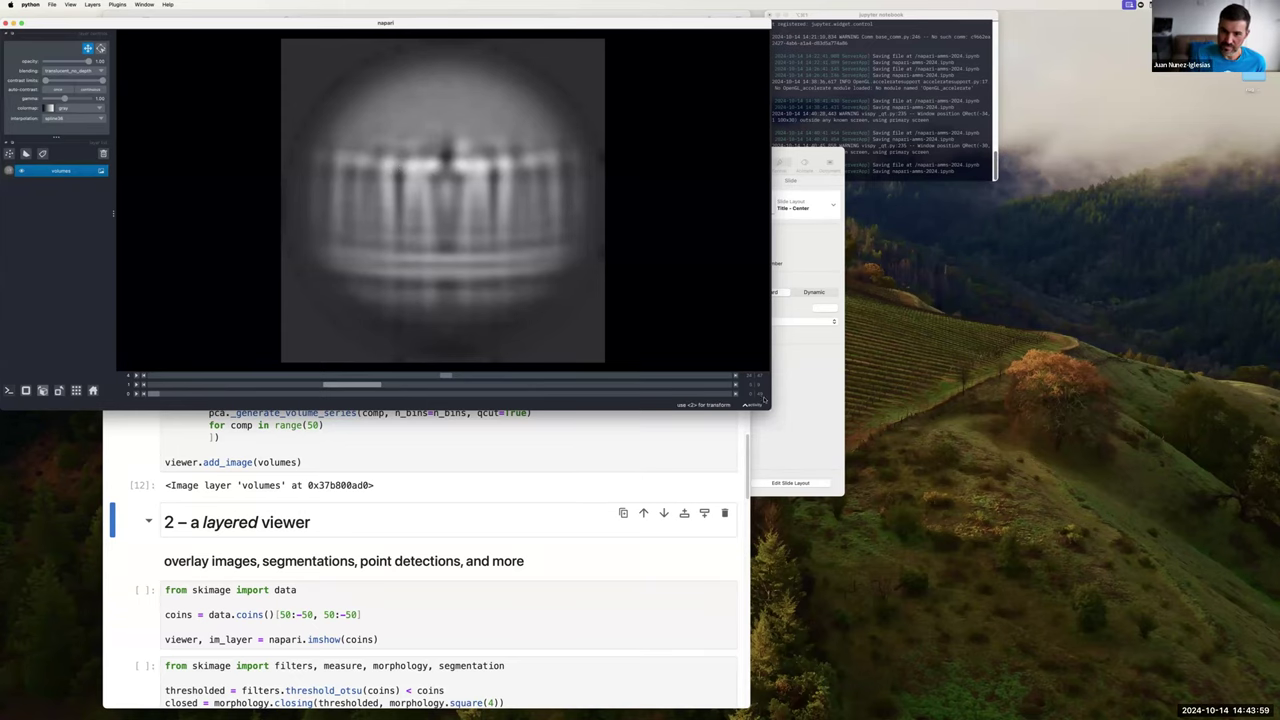
- Enlarge the napari window and scrub the dims sliders back and forth through side-on slices
{"action": "left_click_drag", "start_coordinate": [768, 405], "coordinate": [1056, 580]}
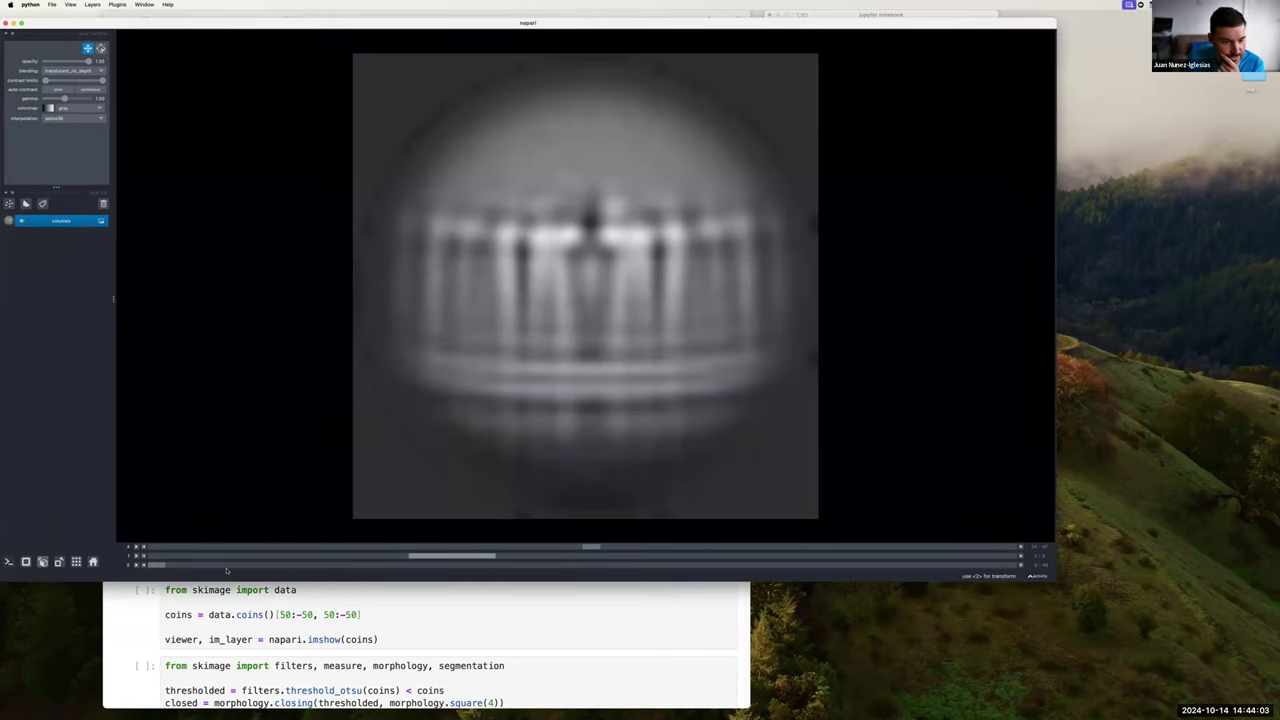
{"action": "left_click_drag", "start_coordinate": [228, 568], "coordinate": [345, 568]}
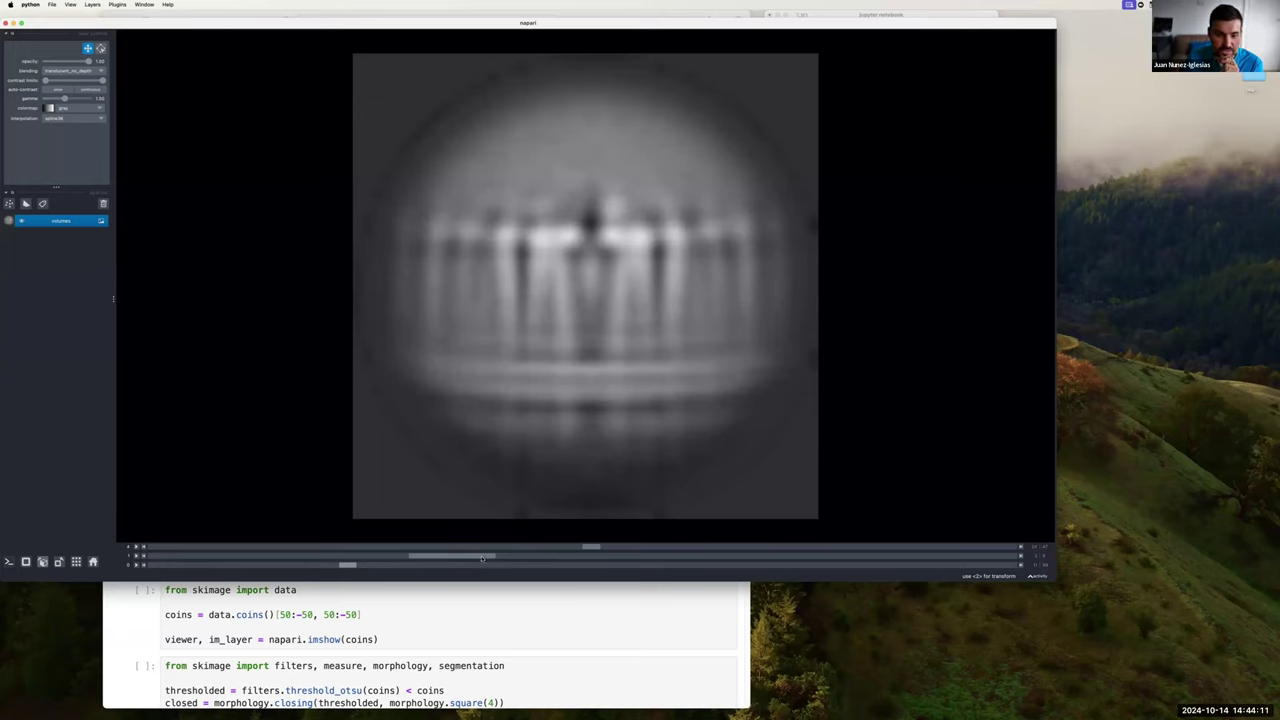
{"action": "left_click_drag", "start_coordinate": [482, 559], "coordinate": [991, 525]}
{"action": "left_click_drag", "start_coordinate": [671, 549], "coordinate": [975, 540]}
{"action": "left_click_drag", "start_coordinate": [773, 527], "coordinate": [542, 551]}
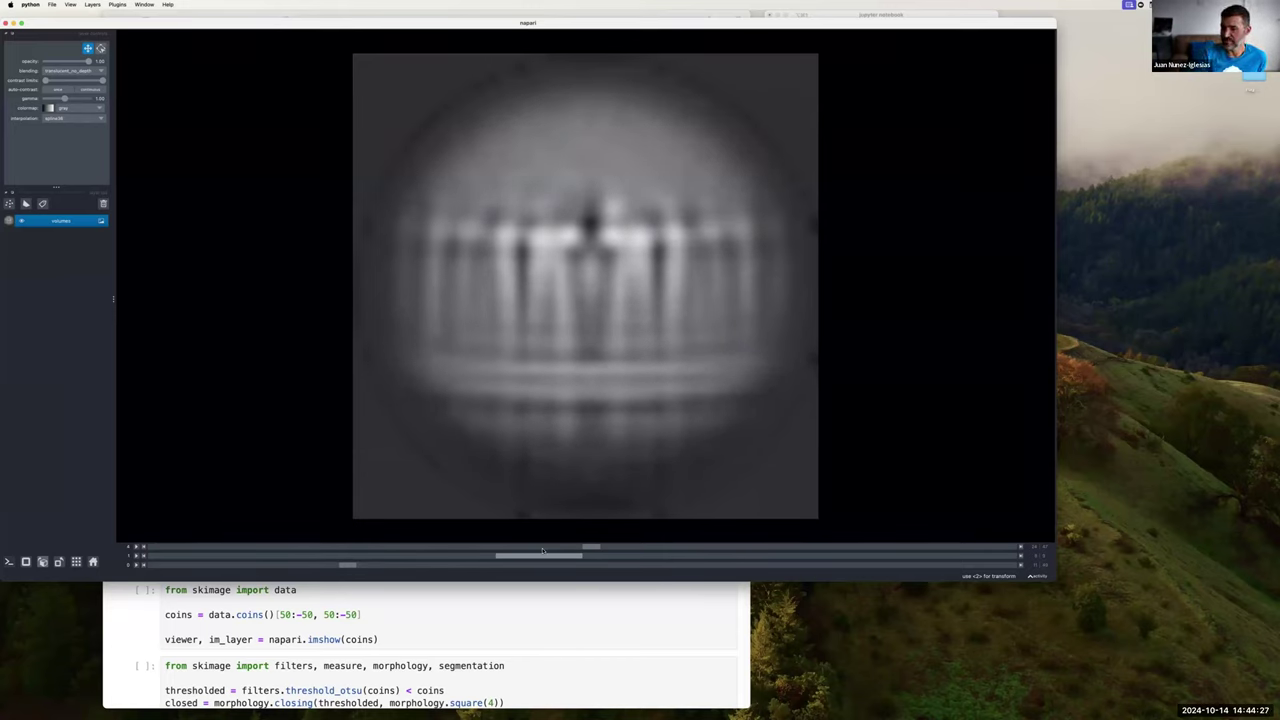
{"action": "left_click", "coordinate": [420, 623]}
{"action": "left_click", "coordinate": [96, 300]}
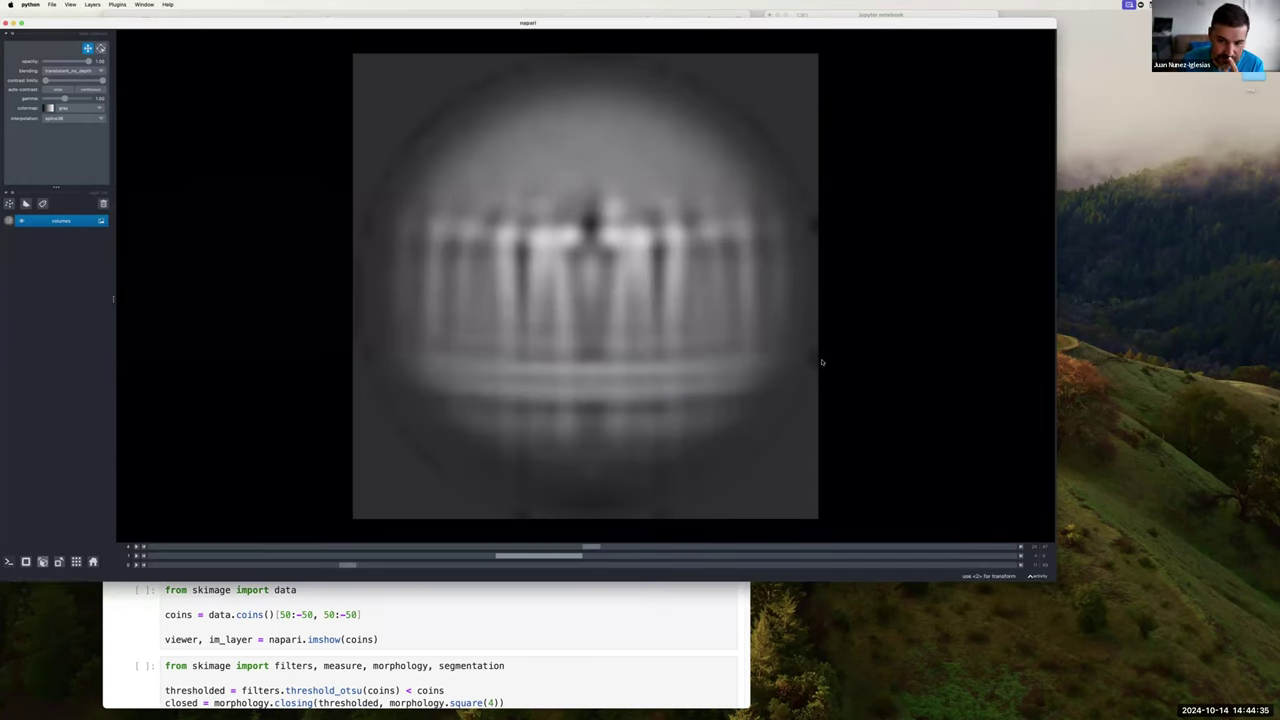
- Switch to 3D with Ctrl+Y, tilt the volume to reveal its lattice, then close the viewer
{"action": "key", "text": "ctrl+y"}
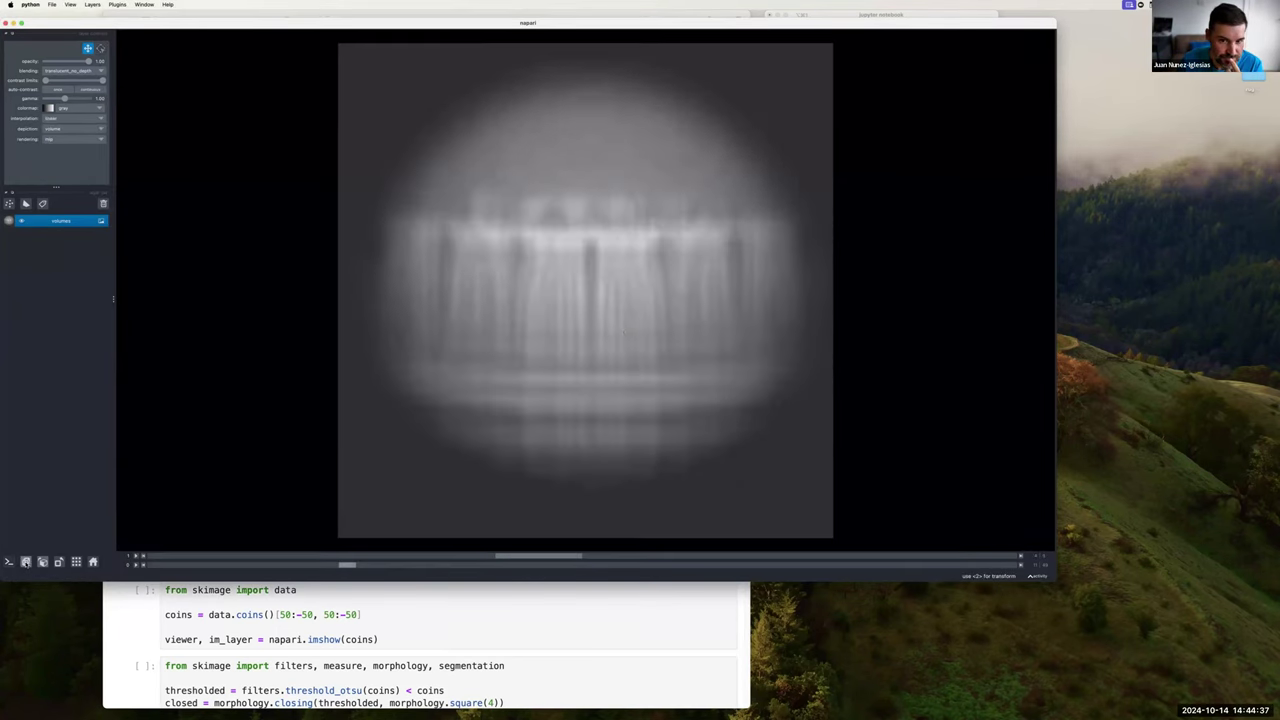
{"action": "left_click_drag", "start_coordinate": [624, 330], "coordinate": [556, 520]}
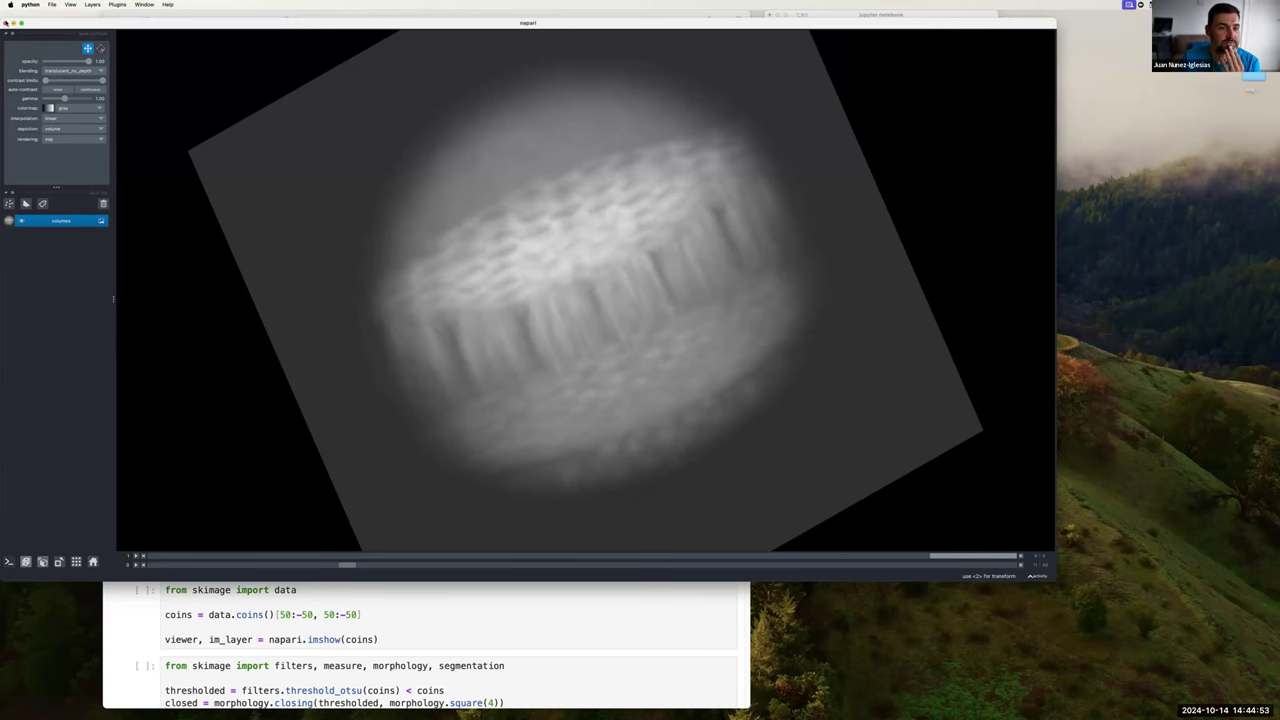
{"action": "key", "text": "super+w"}
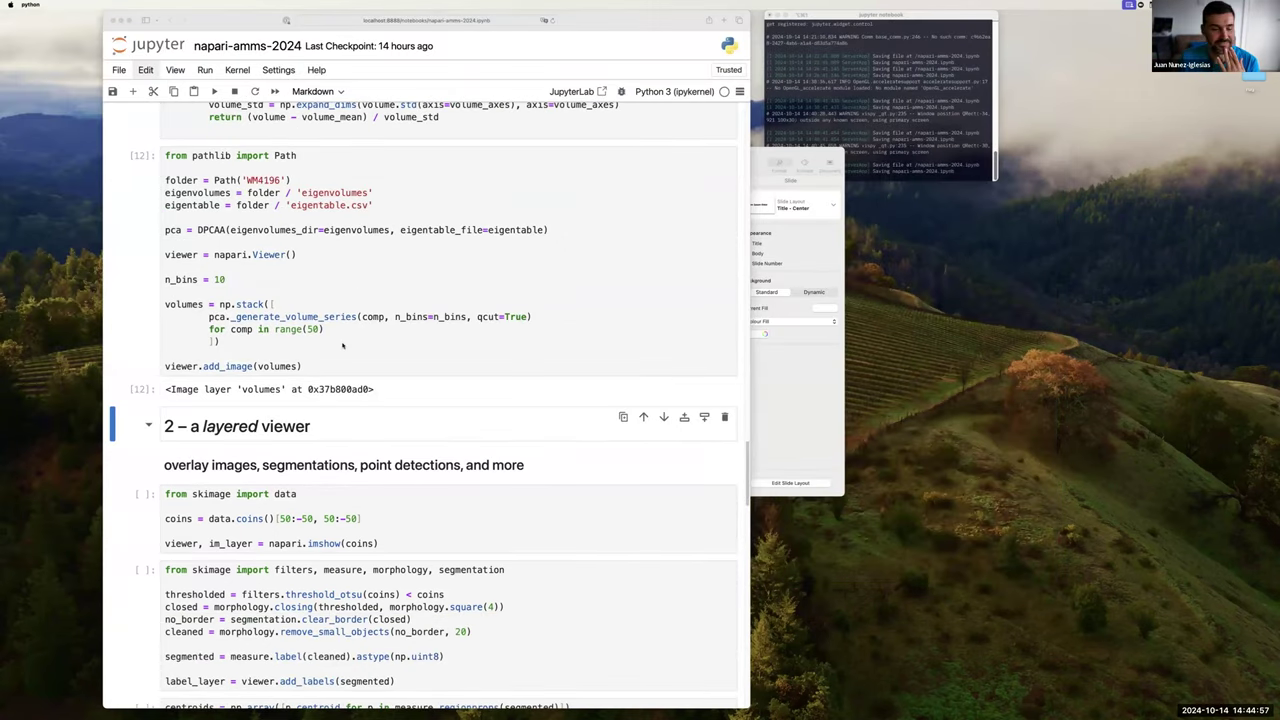
- Run the coins cell in '2 – a layered viewer' to open a napari viewer with the coins image
{"action": "scroll", "coordinate": [342, 345], "scroll_direction": "down", "scroll_amount": 3}
{"action": "scroll", "coordinate": [342, 345], "scroll_direction": "up", "scroll_amount": 2}
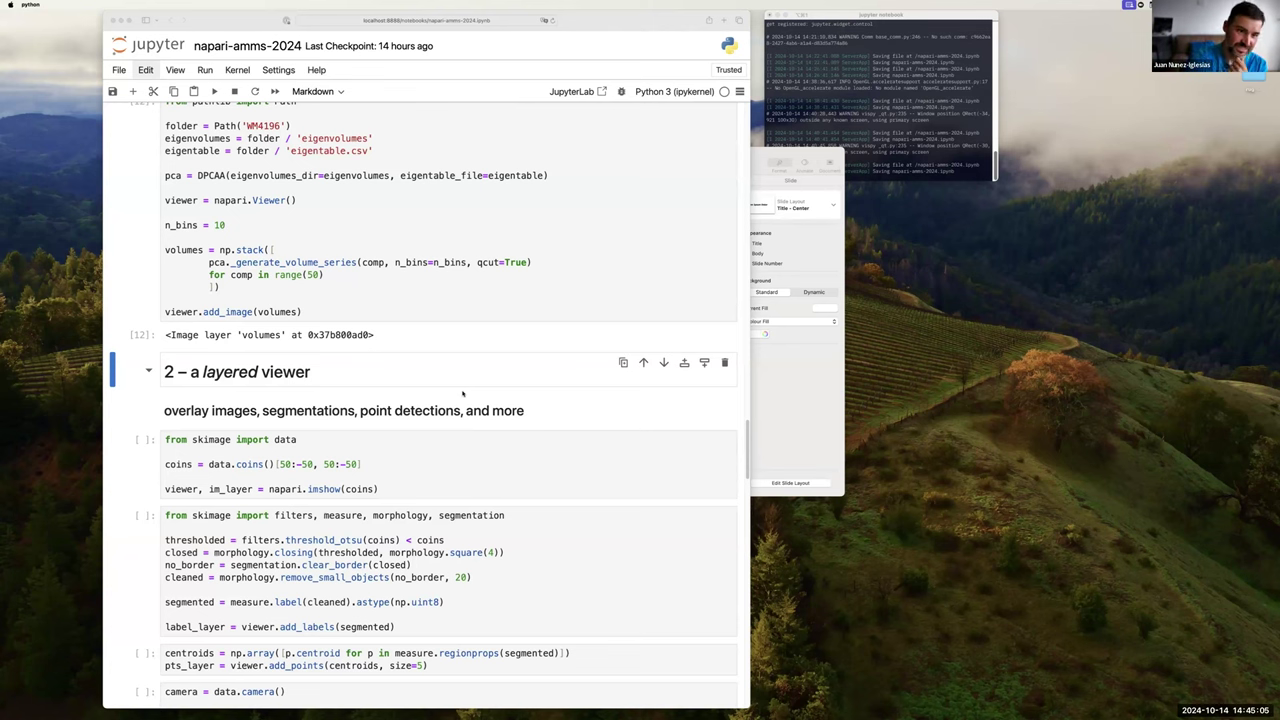
{"action": "scroll", "coordinate": [459, 412], "scroll_direction": "down", "scroll_amount": 2}
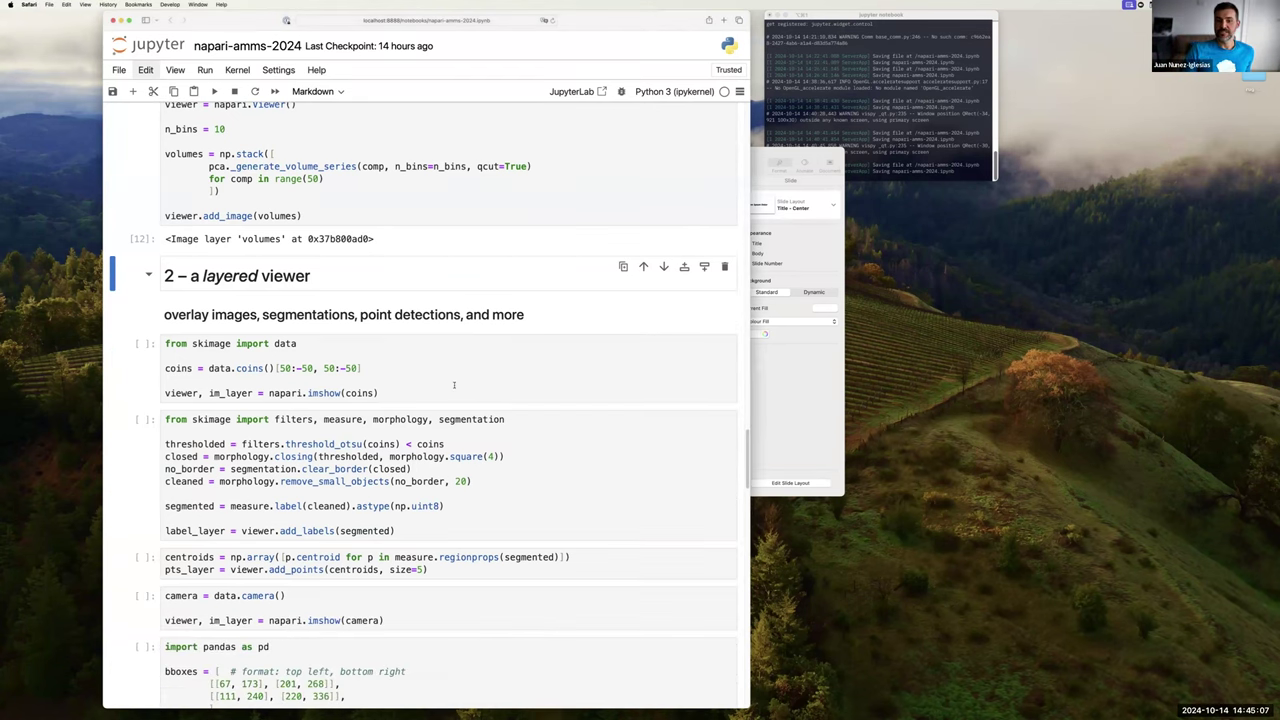
{"action": "left_click", "coordinate": [454, 389]}
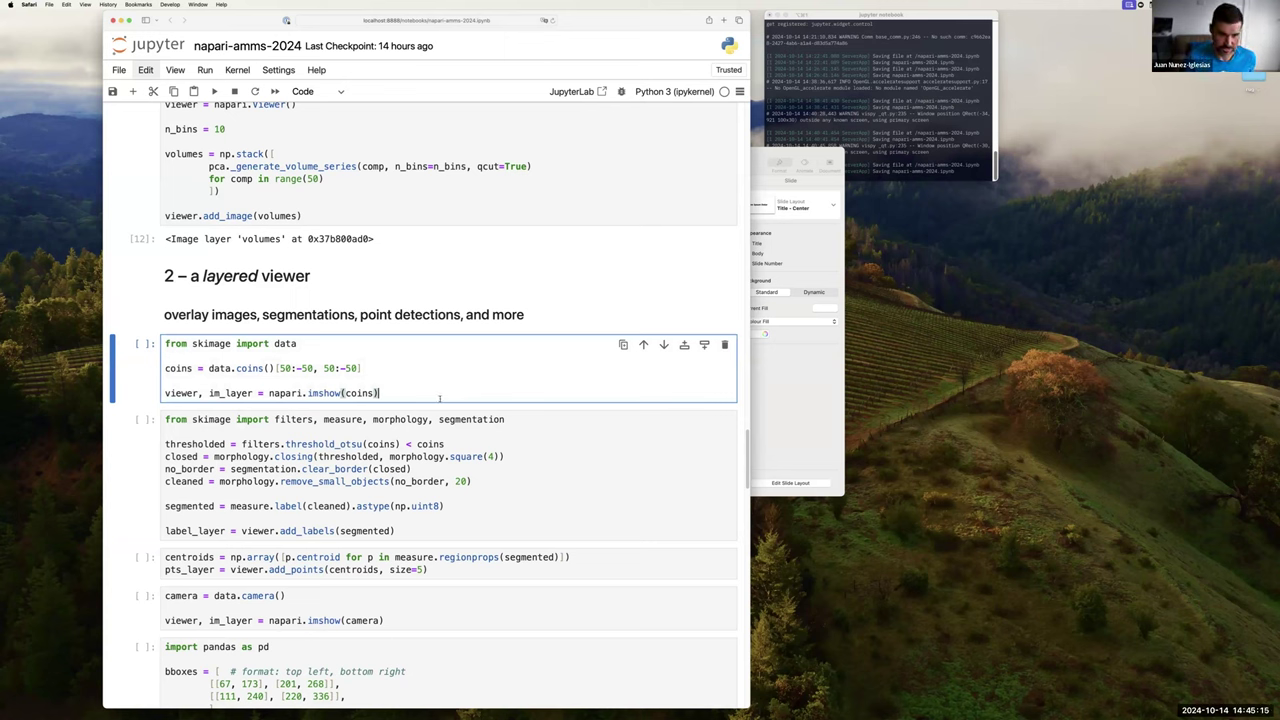
{"action": "key", "text": "shift+Return"}
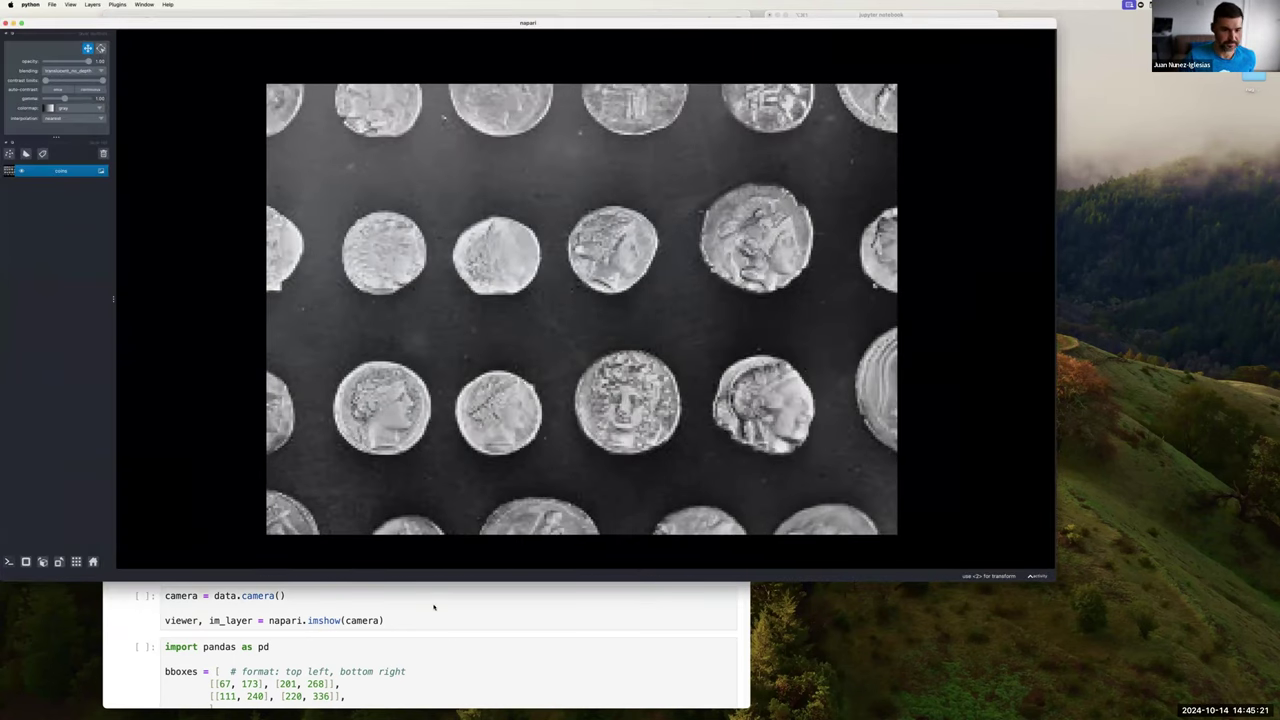
- Run the threshold-and-label cell to add a 'segmented' labels layer colouring each coin
{"action": "key", "text": "super+Tab"}
{"action": "left_click", "coordinate": [427, 520]}
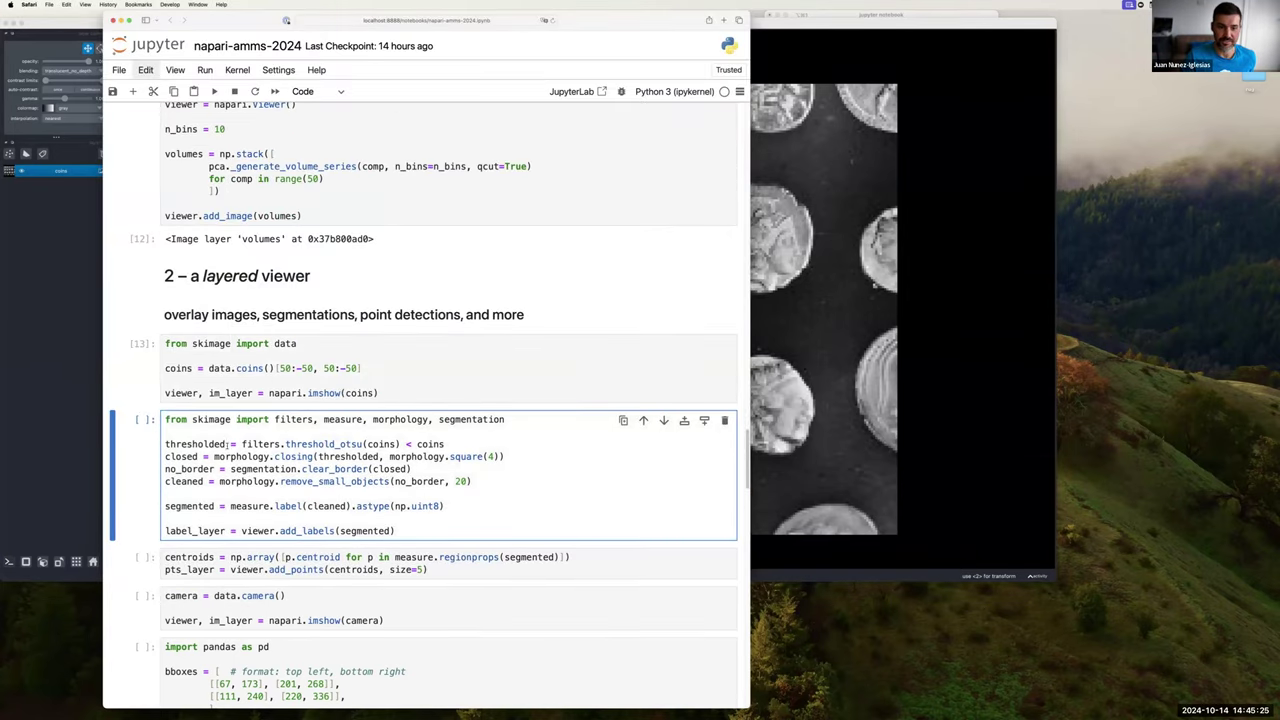
{"action": "left_click_drag", "start_coordinate": [165, 444], "coordinate": [252, 490]}
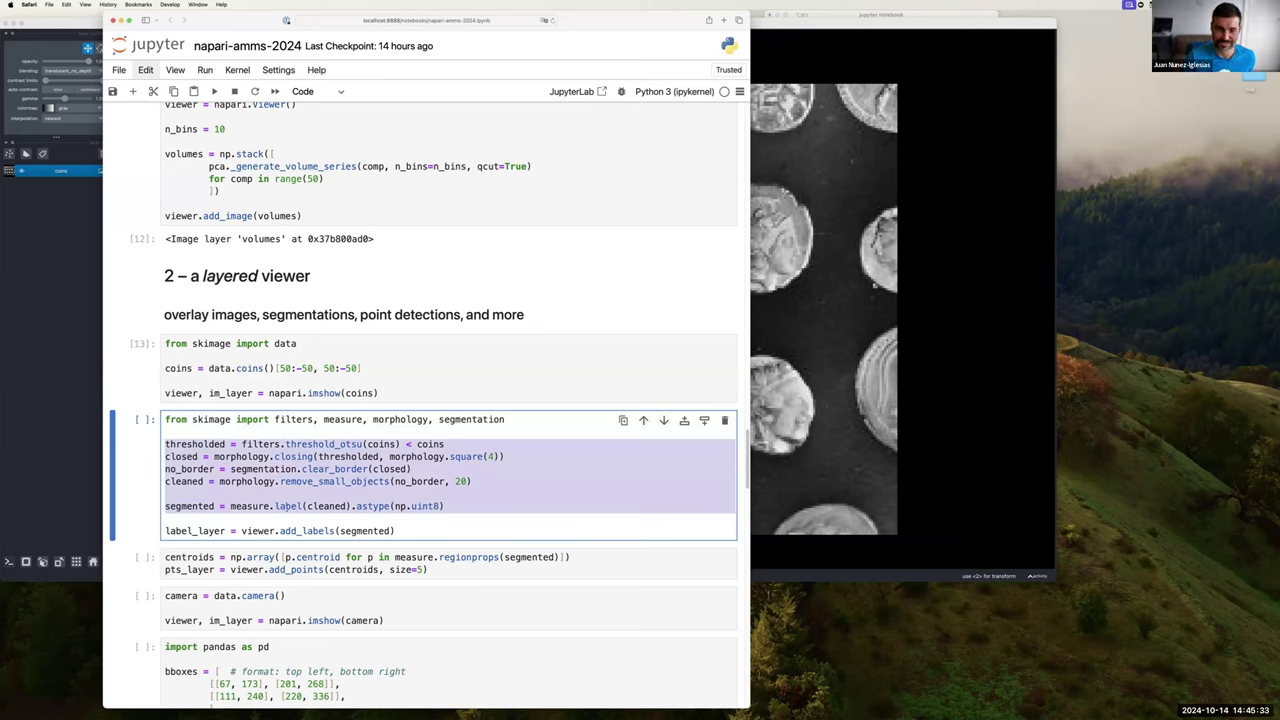
{"action": "left_click", "coordinate": [400, 530]}
{"action": "key", "text": "shift+Return"}
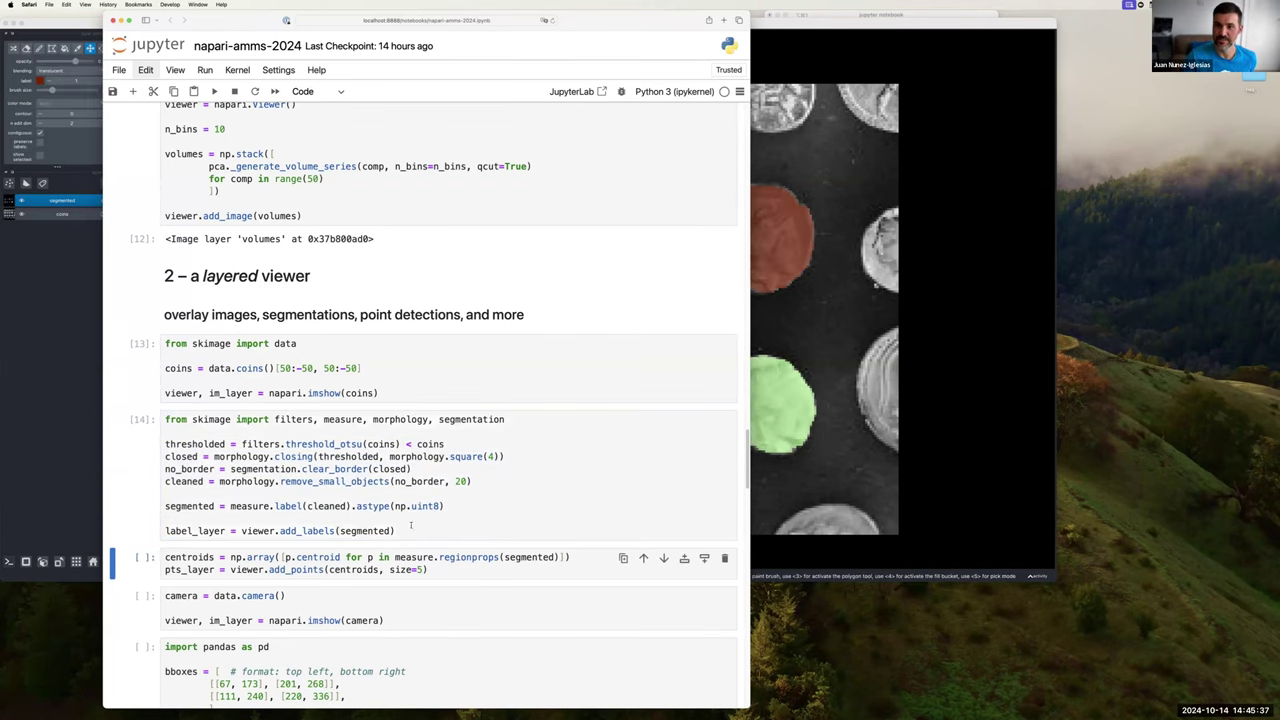
- Toggle the 'segmented' layer's visibility and shuffle the coin label colours twice
{"action": "left_click", "coordinate": [856, 88]}
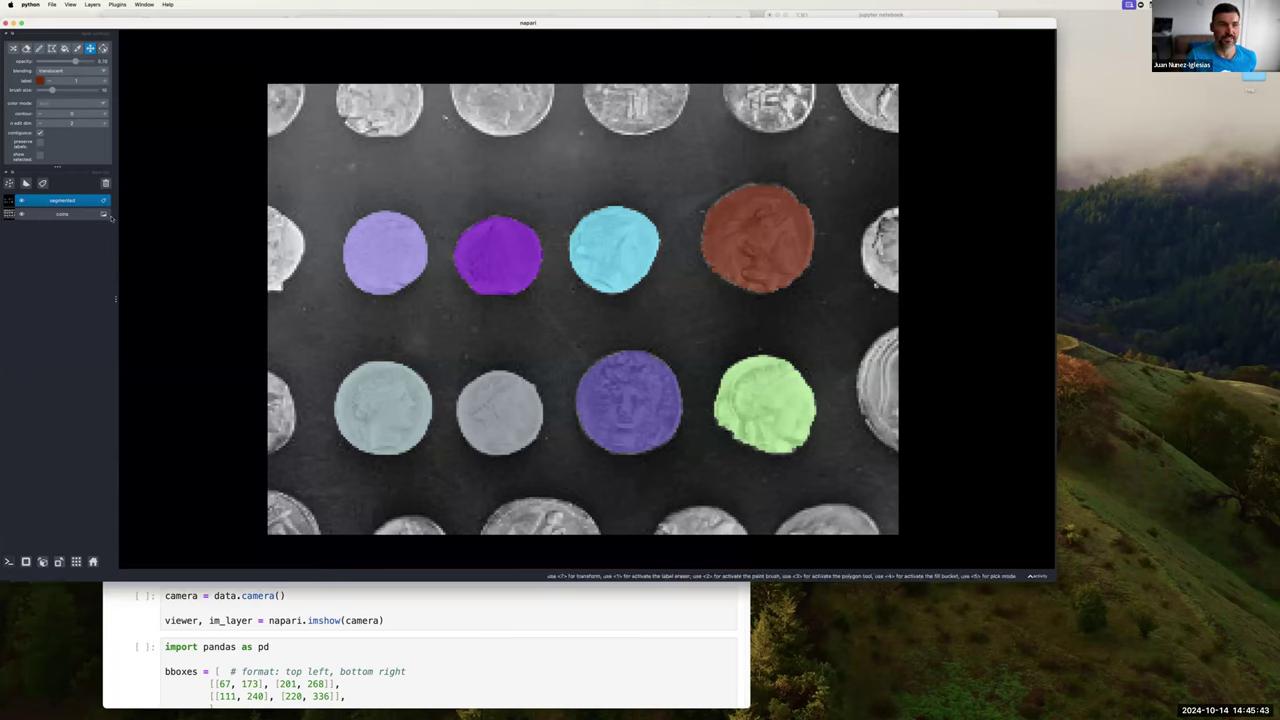
{"action": "left_click", "coordinate": [21, 201]}
{"action": "left_click", "coordinate": [21, 201]}
{"action": "left_click", "coordinate": [21, 201]}
{"action": "left_click", "coordinate": [21, 201]}
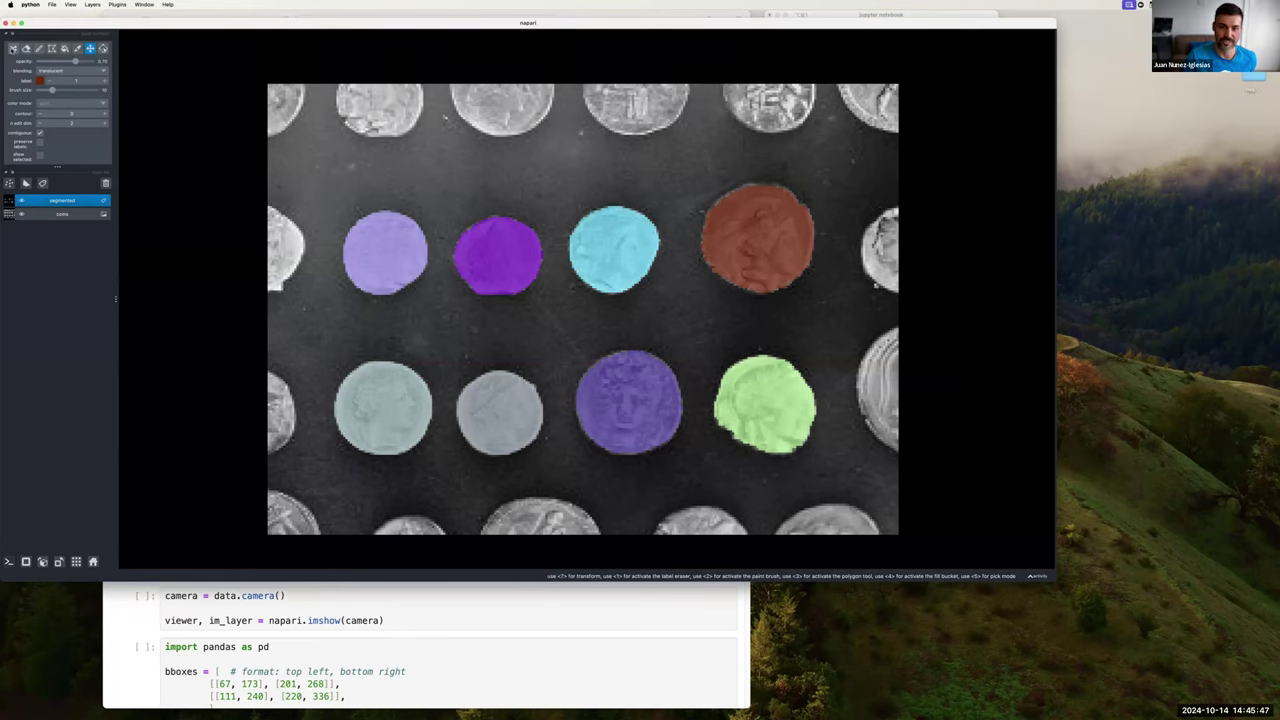
{"action": "left_click", "coordinate": [14, 48]}
{"action": "left_click", "coordinate": [14, 48]}
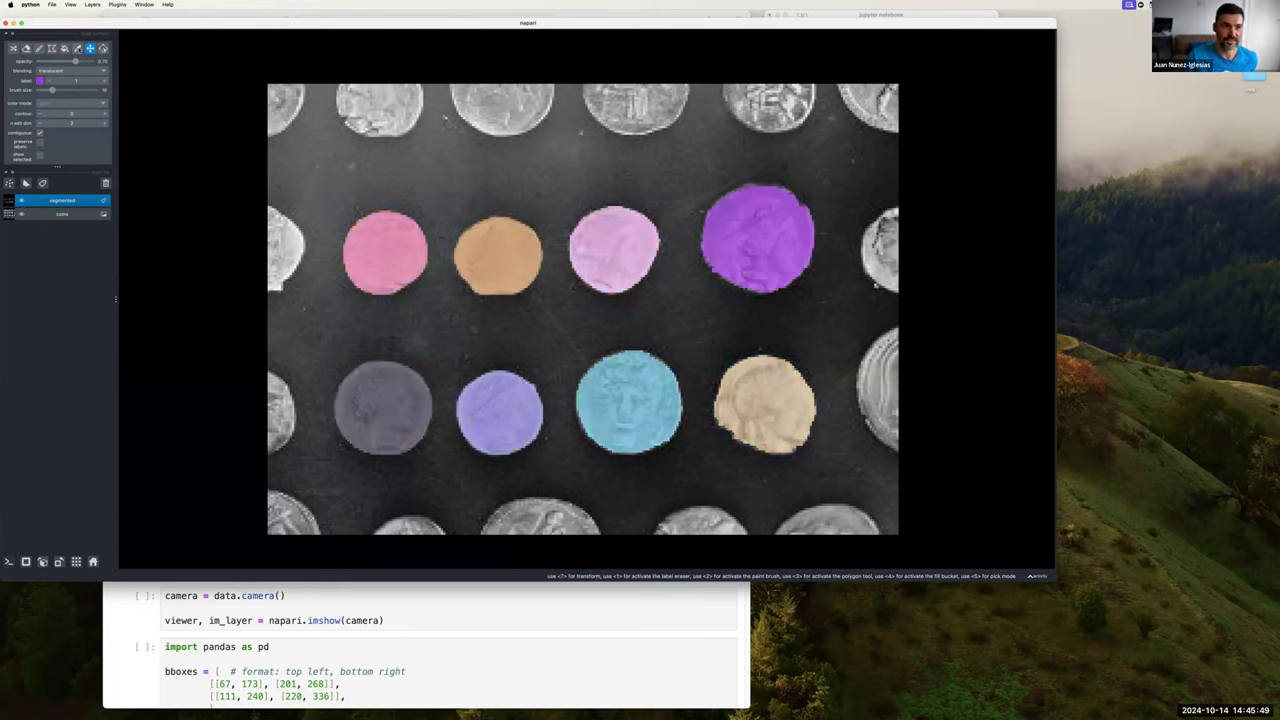
- Erase the pink coin's lower label edge, then paint it back with the brush
{"action": "left_click", "coordinate": [26, 48]}
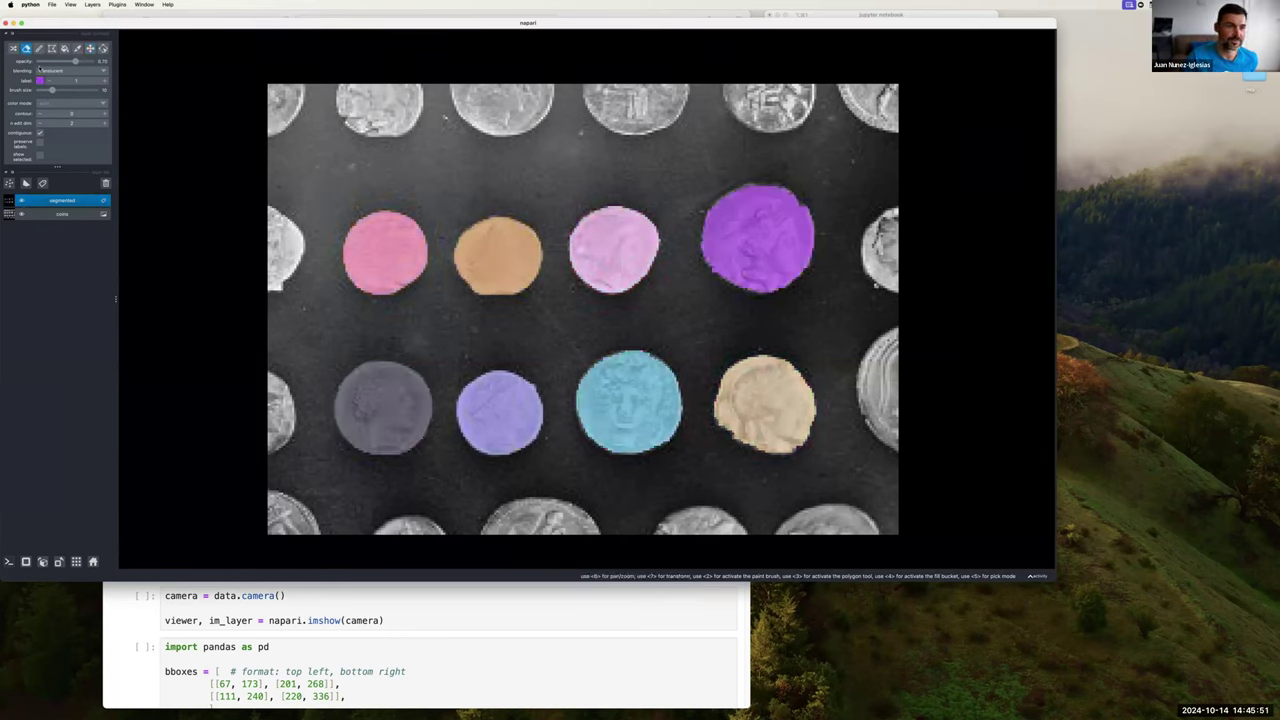
{"action": "mouse_move", "coordinate": [394, 300]}
{"action": "left_mouse_down"}
{"action": "mouse_move", "coordinate": [349, 280]}
{"action": "mouse_move", "coordinate": [393, 288]}
{"action": "left_mouse_up"}
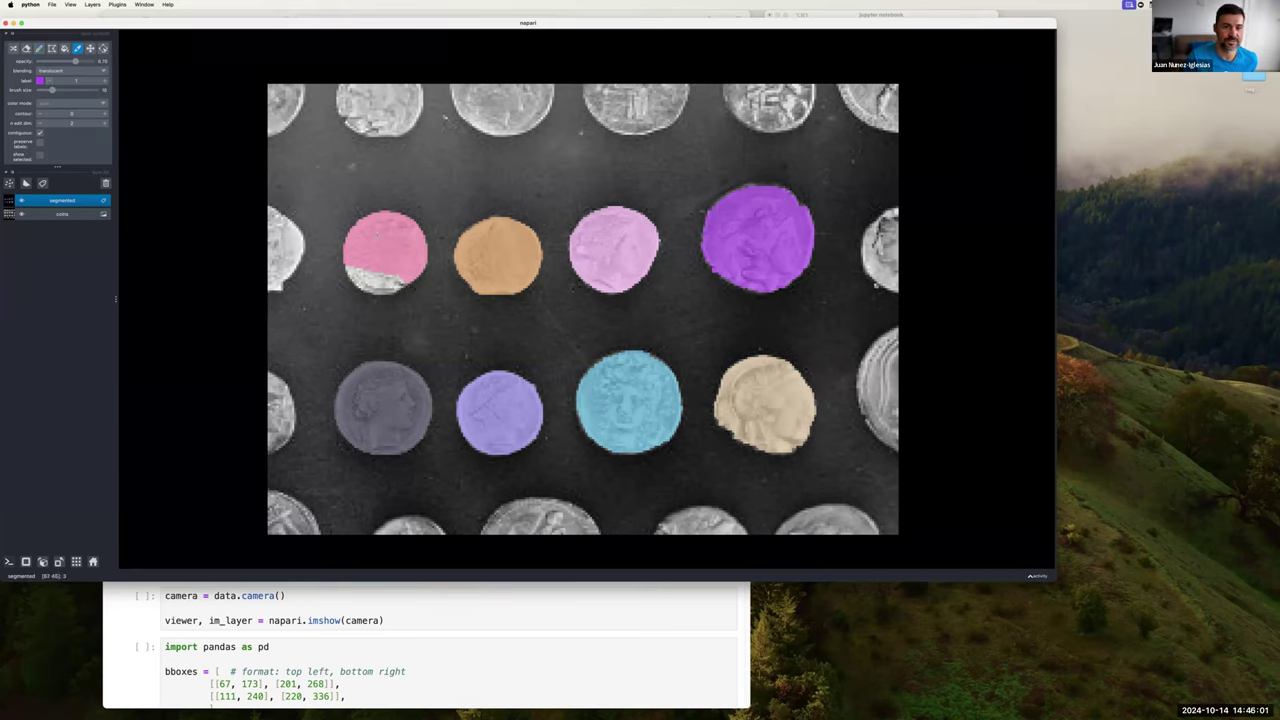
{"action": "left_click", "coordinate": [39, 49]}
{"action": "mouse_move", "coordinate": [360, 266]}
{"action": "left_mouse_down"}
{"action": "mouse_move", "coordinate": [394, 278]}
{"action": "mouse_move", "coordinate": [361, 274]}
{"action": "mouse_move", "coordinate": [385, 286]}
{"action": "mouse_move", "coordinate": [395, 276]}
{"action": "left_mouse_up"}
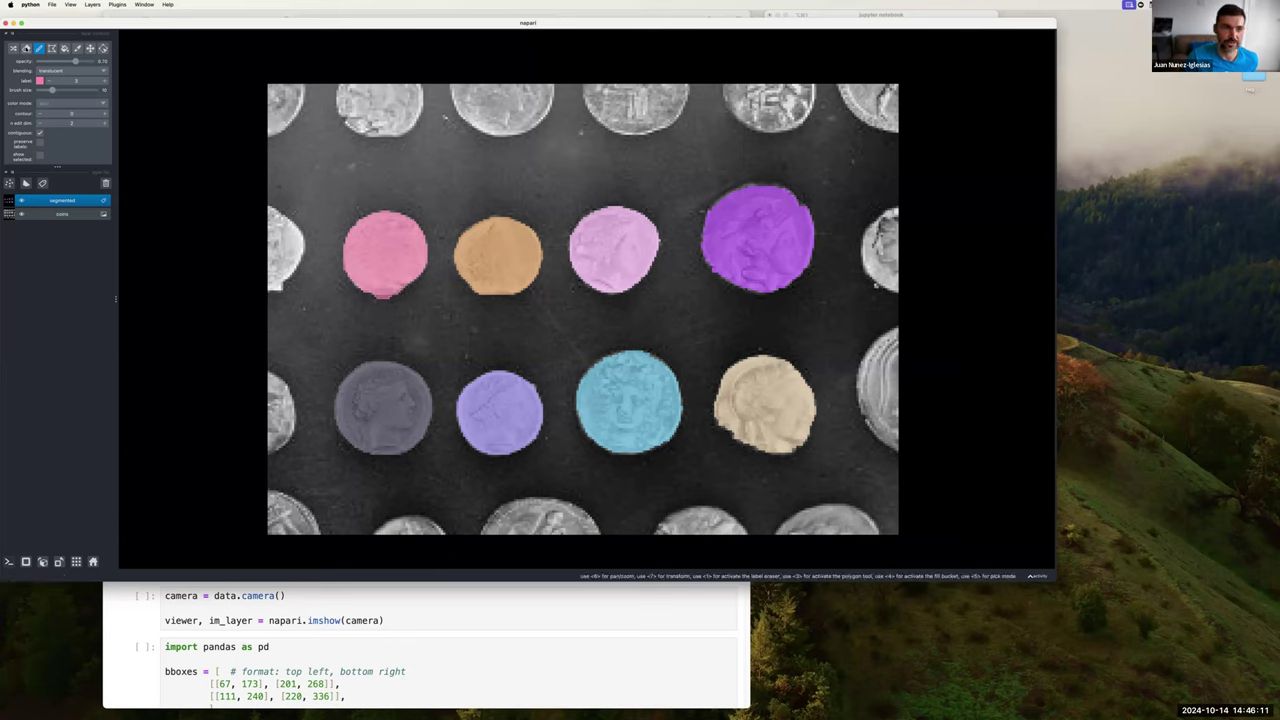
{"action": "left_click", "coordinate": [26, 48]}
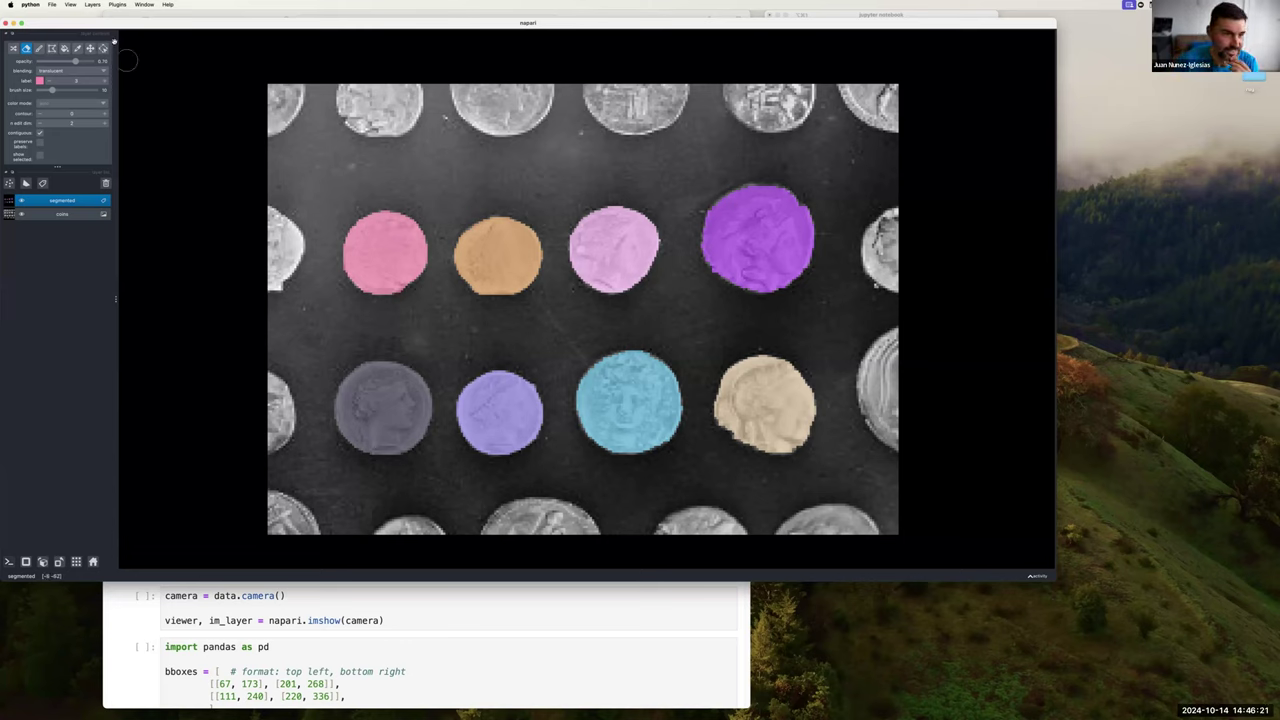
- Run the centroids cell to mark each coin's centre with a white point, and check napari
{"action": "left_click", "coordinate": [302, 609]}
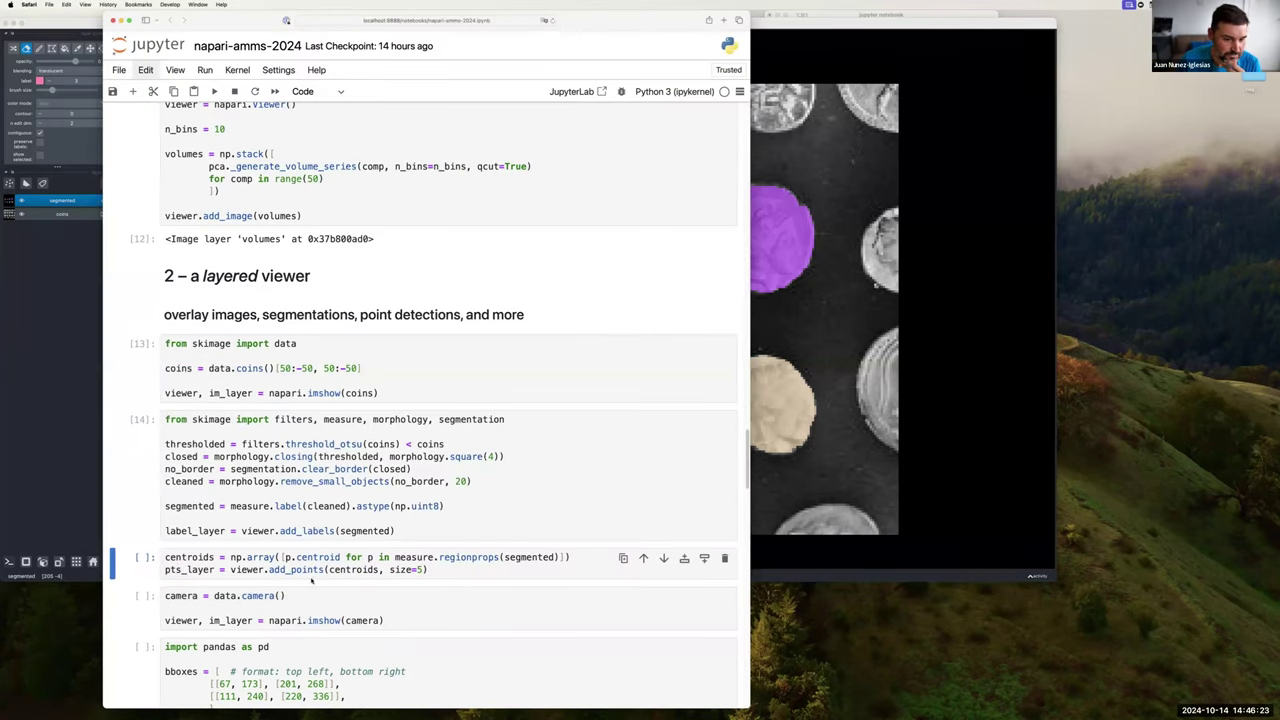
{"action": "left_click", "coordinate": [319, 569]}
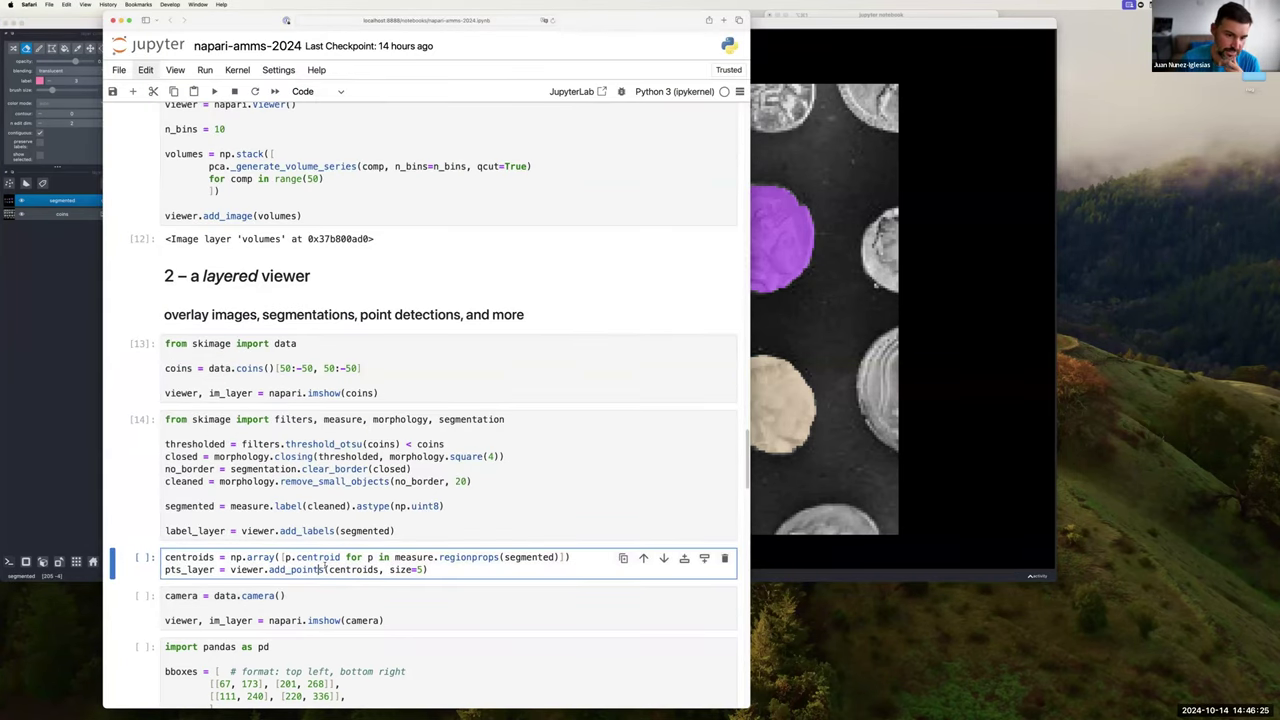
{"action": "key", "text": "shift+Return"}
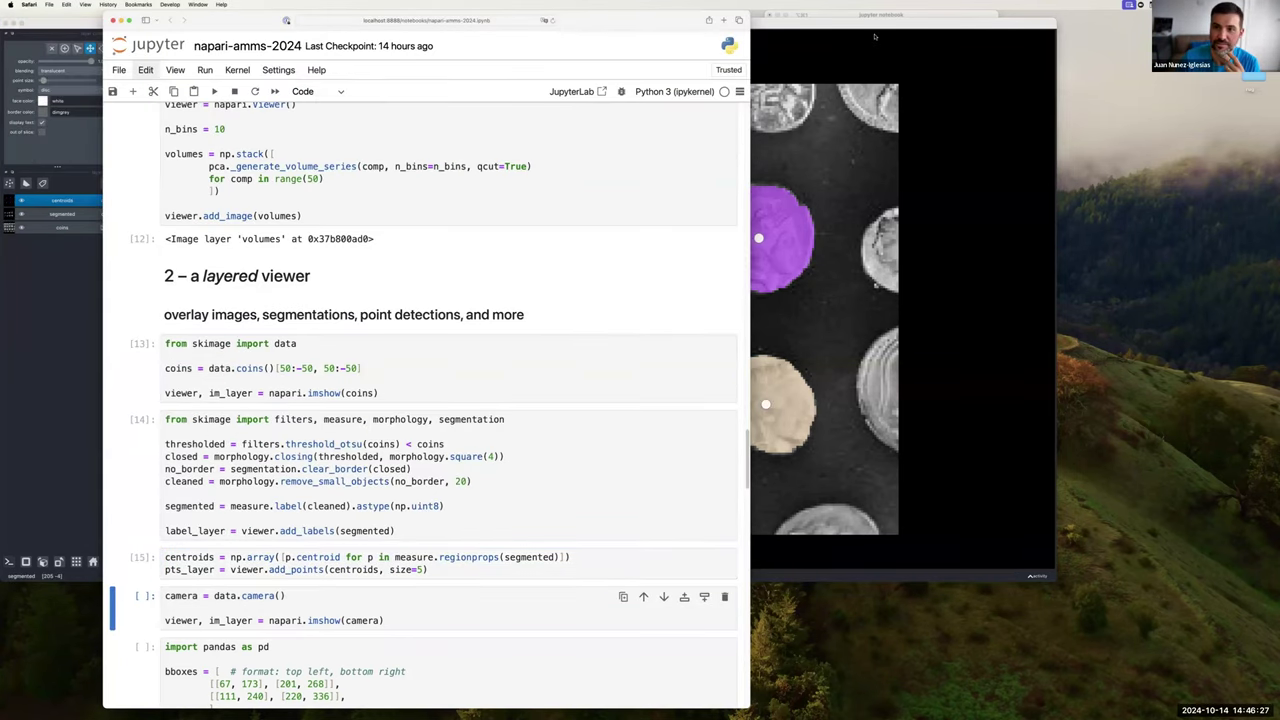
{"action": "left_click", "coordinate": [879, 25]}
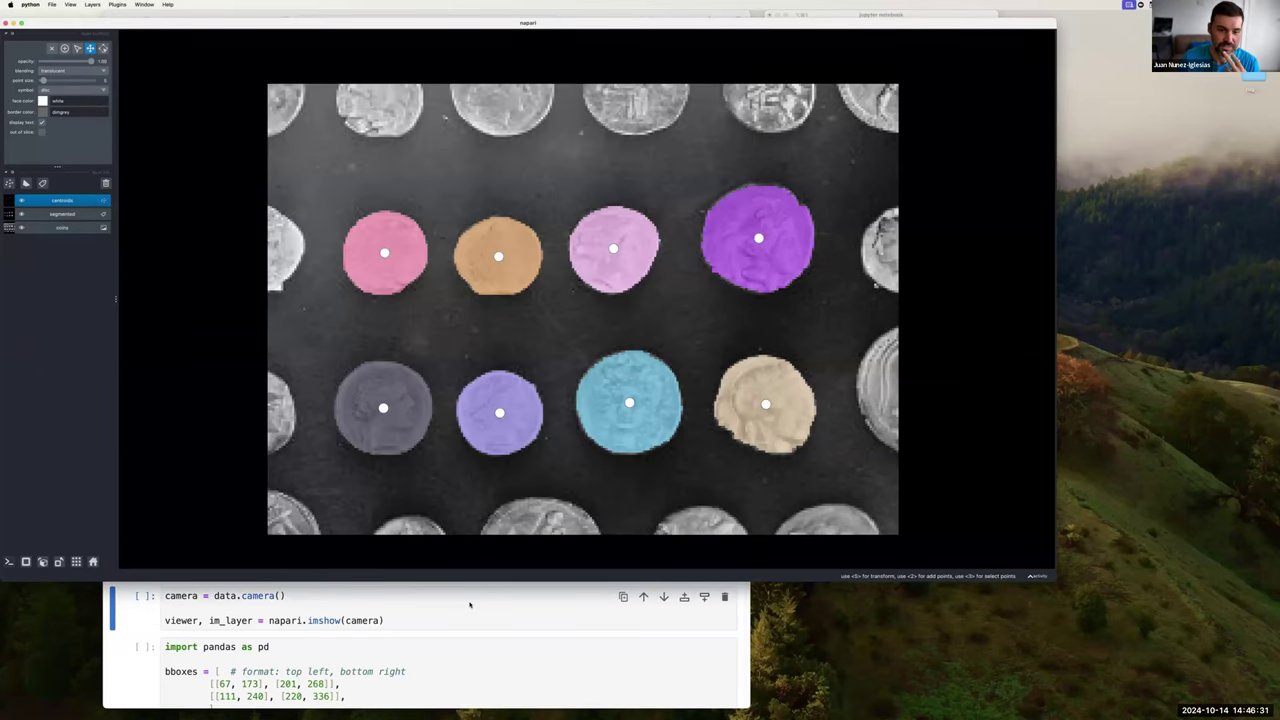
{"action": "left_click", "coordinate": [465, 604]}
- Select the camera image cell and close the coins viewer window
{"action": "scroll", "coordinate": [450, 595], "scroll_direction": "down", "scroll_amount": 5}
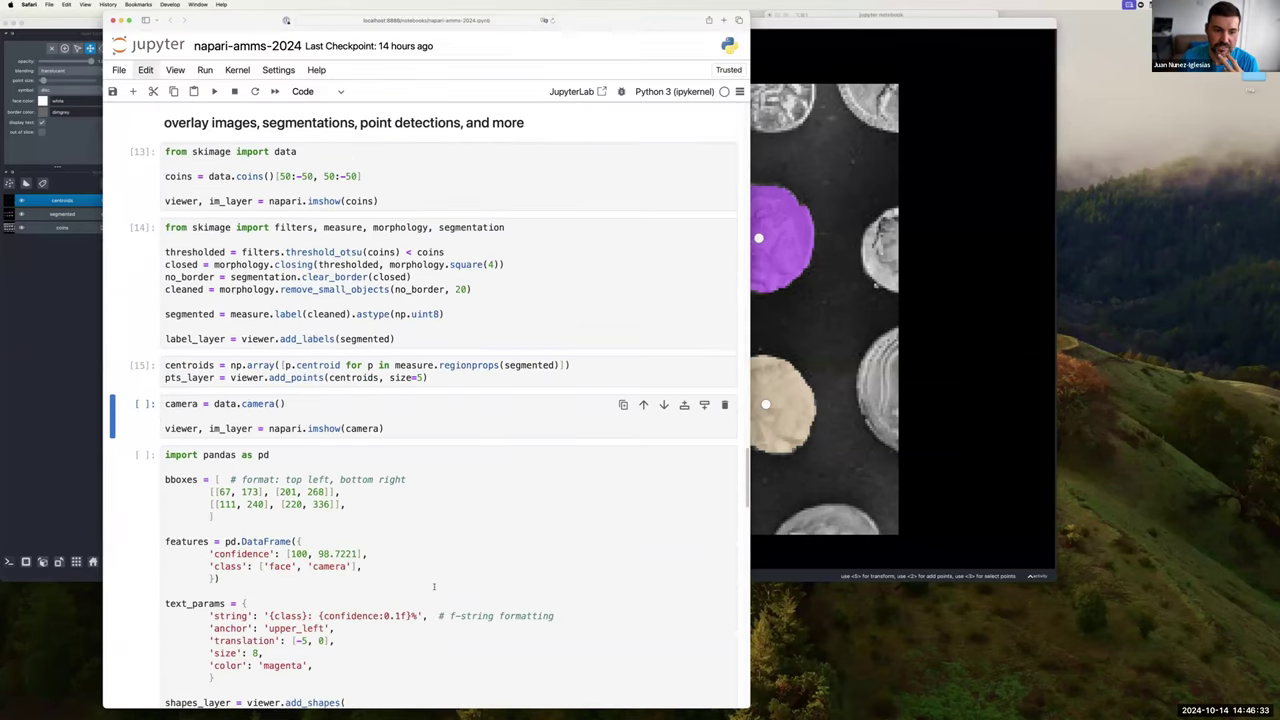
{"action": "left_click", "coordinate": [464, 426]}
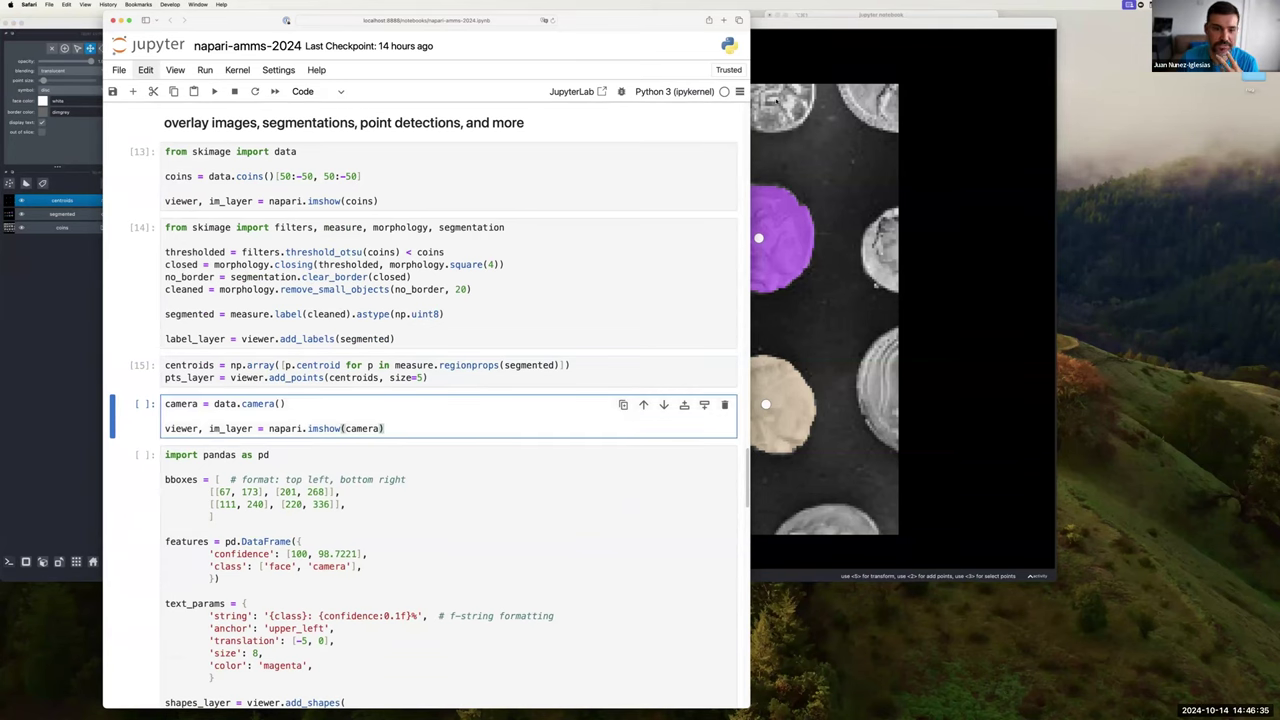
{"action": "left_click", "coordinate": [880, 22]}
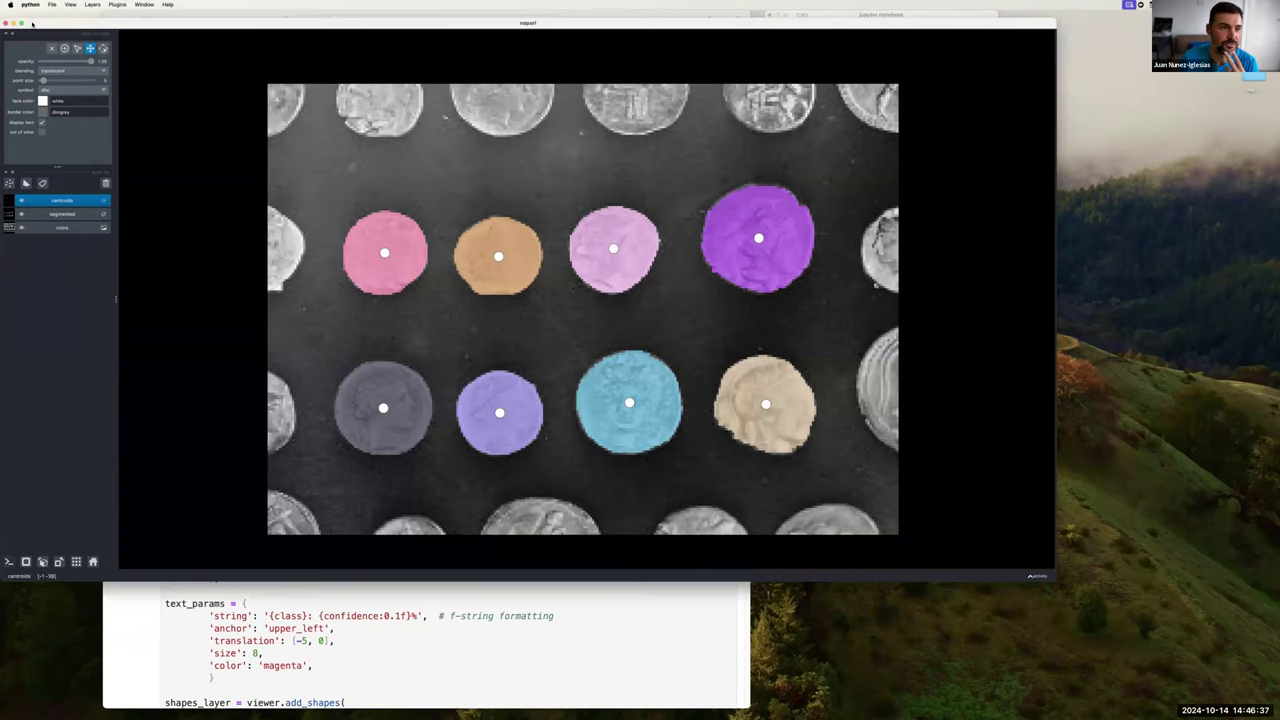
{"action": "left_click", "coordinate": [10, 22]}
{"action": "left_click", "coordinate": [398, 428]}
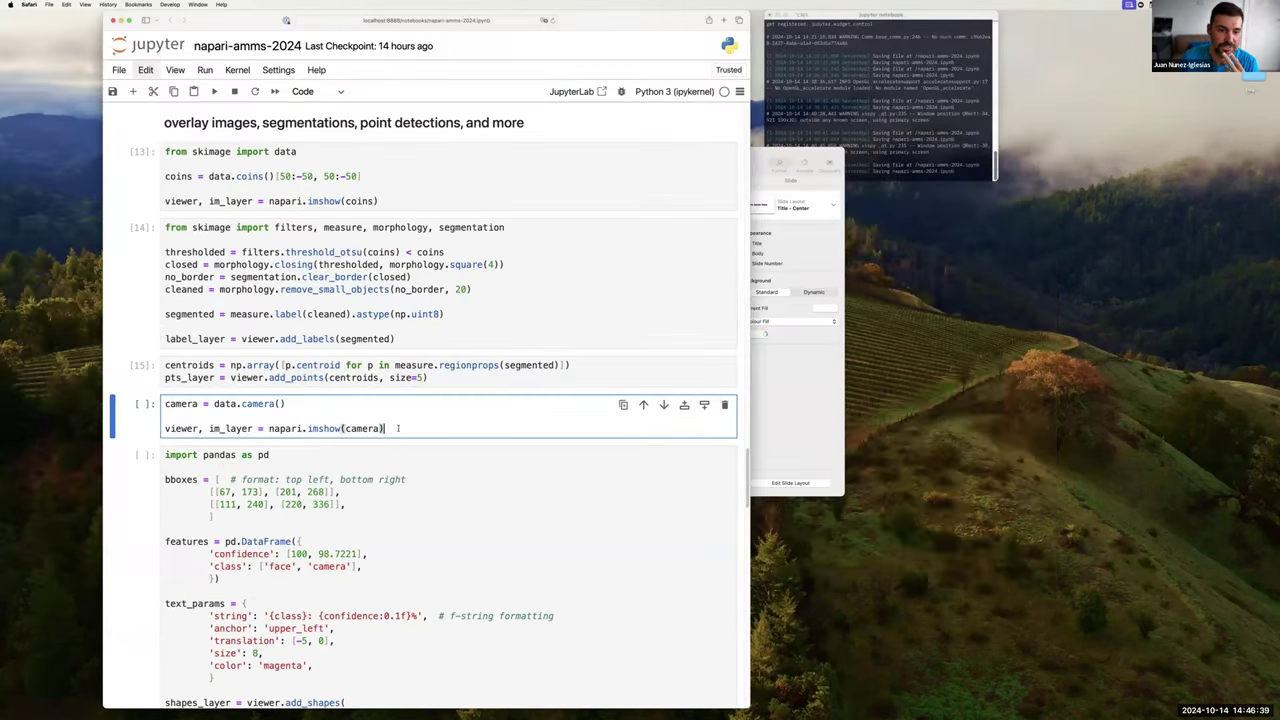
- Open the cameraman photo in napari and move its viewer window to the right
{"action": "key", "text": "shift+Return"}
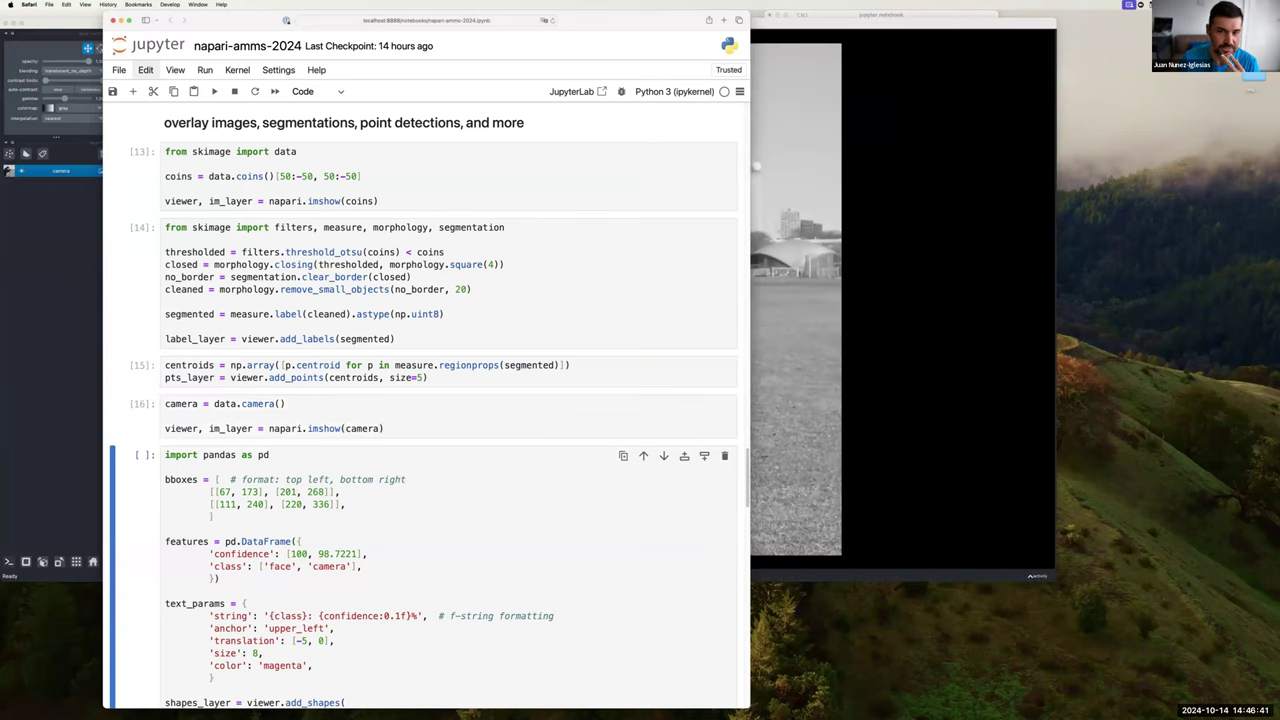
{"action": "left_click", "coordinate": [890, 22]}
{"action": "left_click_drag", "start_coordinate": [890, 22], "coordinate": [982, 22]}
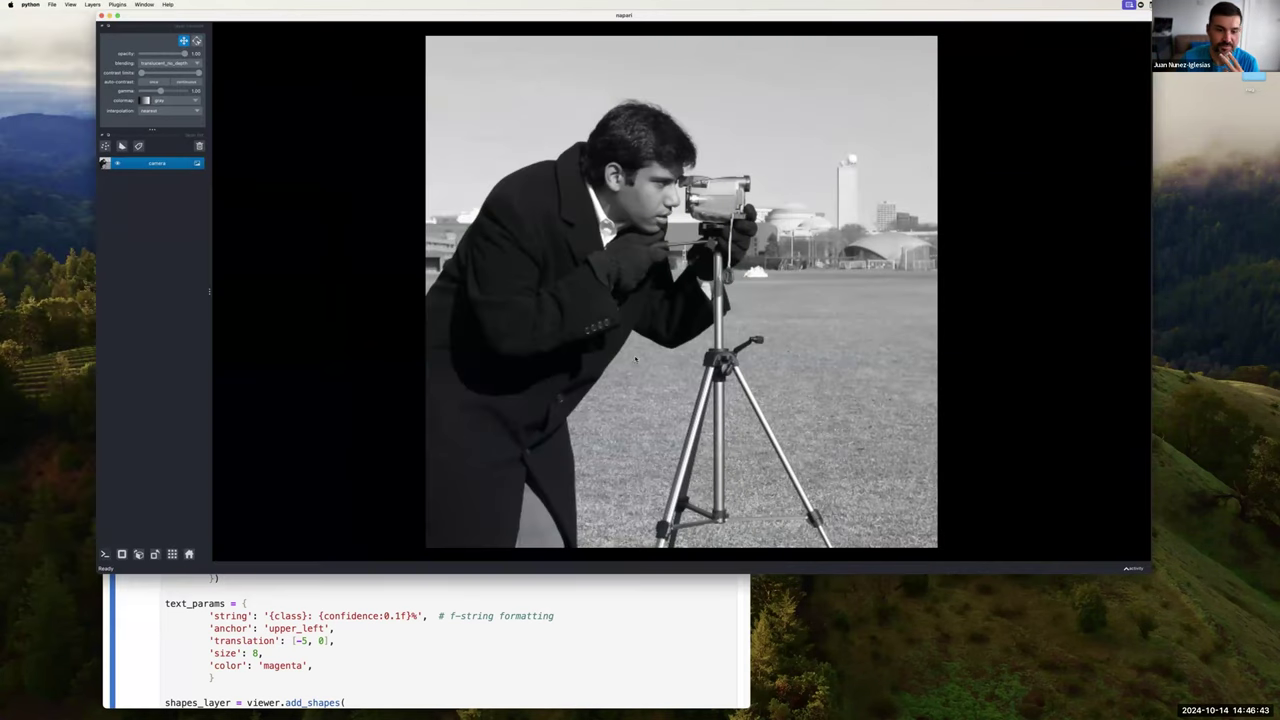
{"action": "left_click", "coordinate": [379, 558]}
{"action": "scroll", "coordinate": [379, 558], "scroll_direction": "down", "scroll_amount": 3}
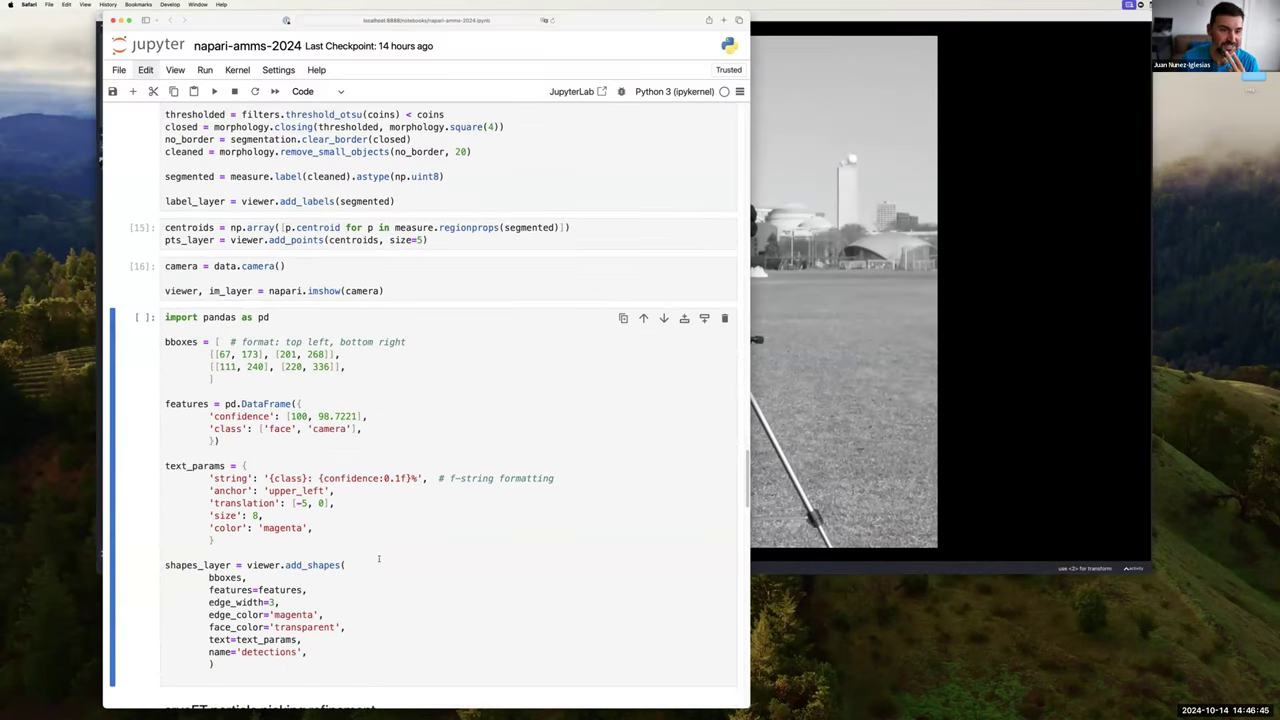
{"action": "scroll", "coordinate": [379, 558], "scroll_direction": "down", "scroll_amount": 1}
- Add the magenta 'detections' boxes around the face and camera, with class-confidence labels
{"action": "left_click", "coordinate": [379, 535]}
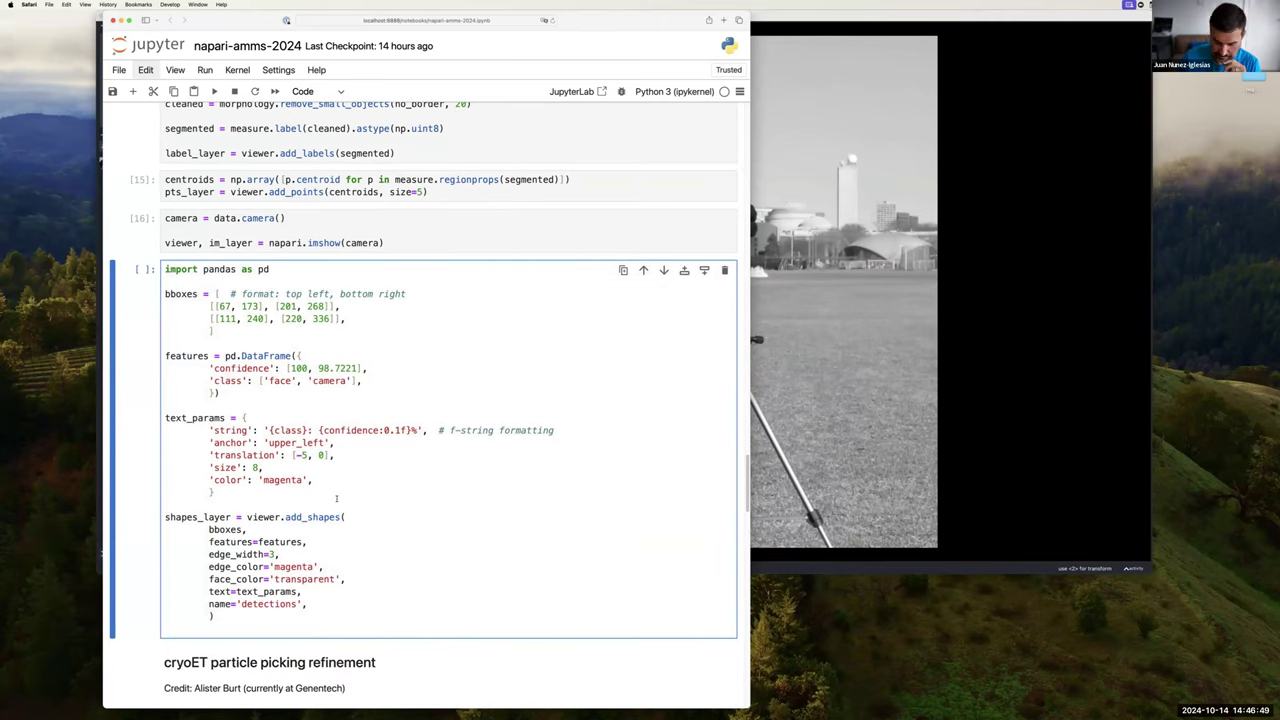
{"action": "key", "text": "shift+Return"}
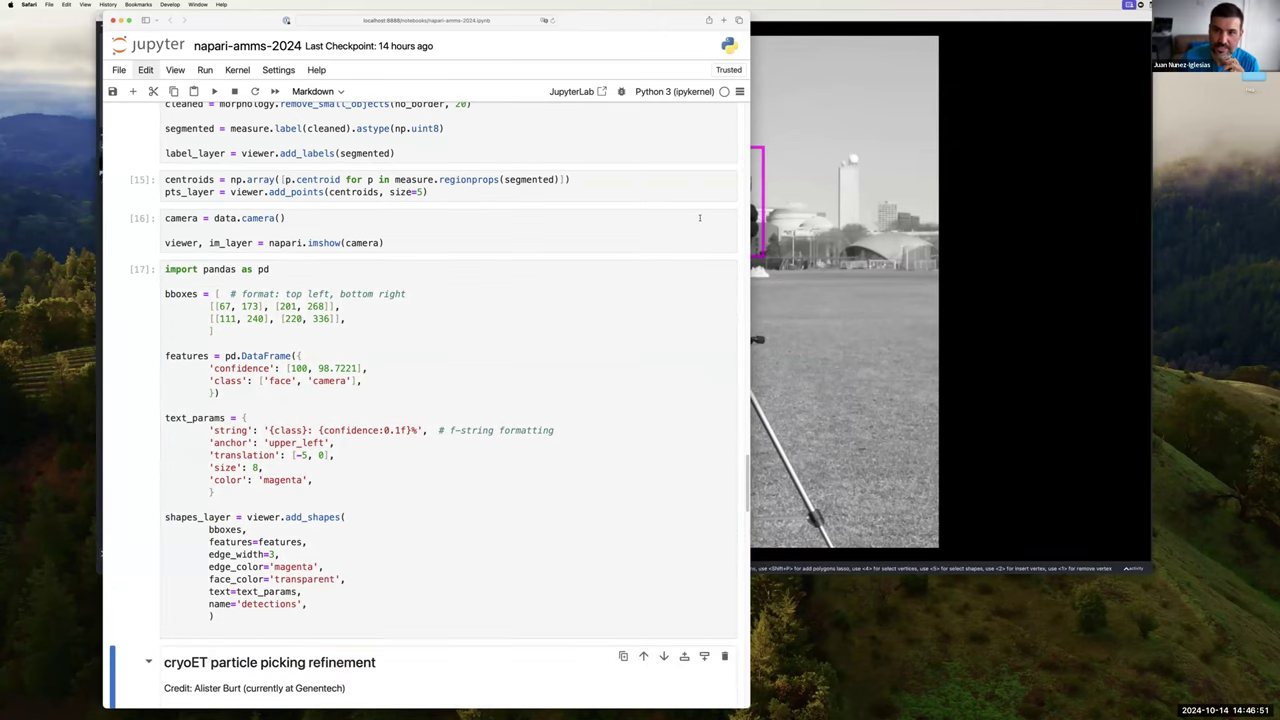
{"action": "left_click", "coordinate": [906, 24]}
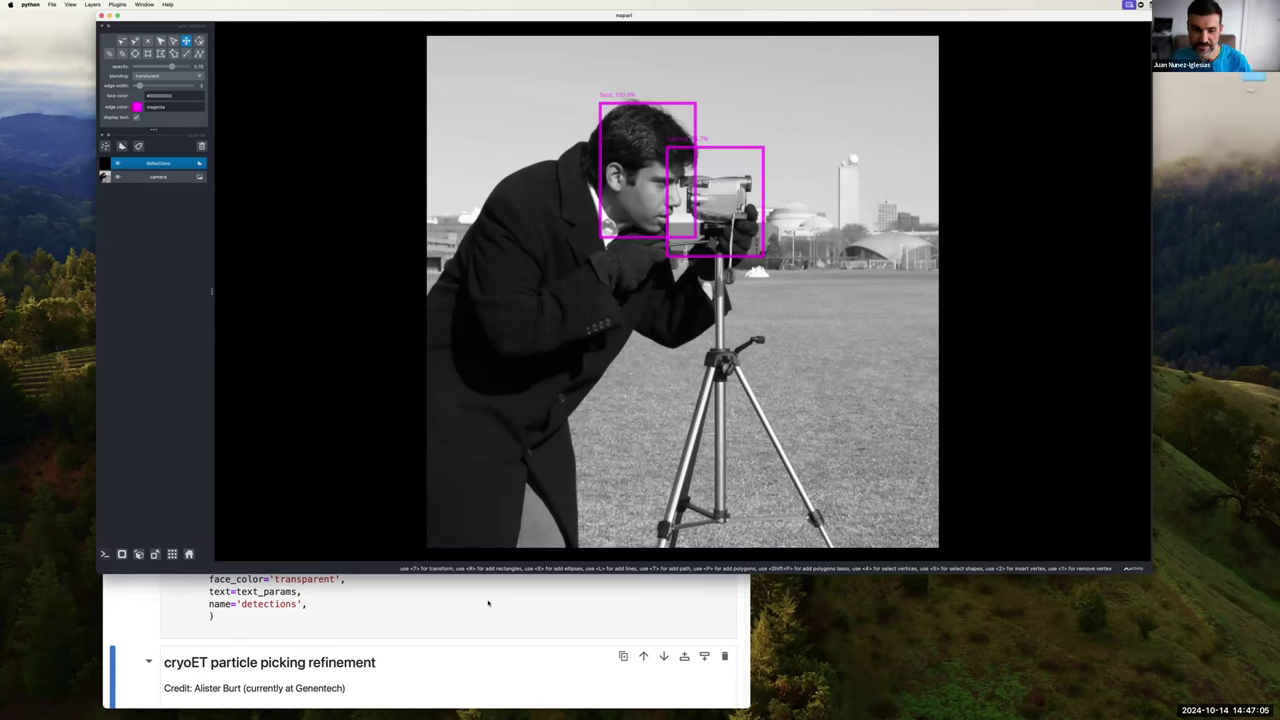
{"action": "left_click", "coordinate": [400, 597]}
{"action": "scroll", "coordinate": [458, 385], "scroll_direction": "down", "scroll_amount": 5}
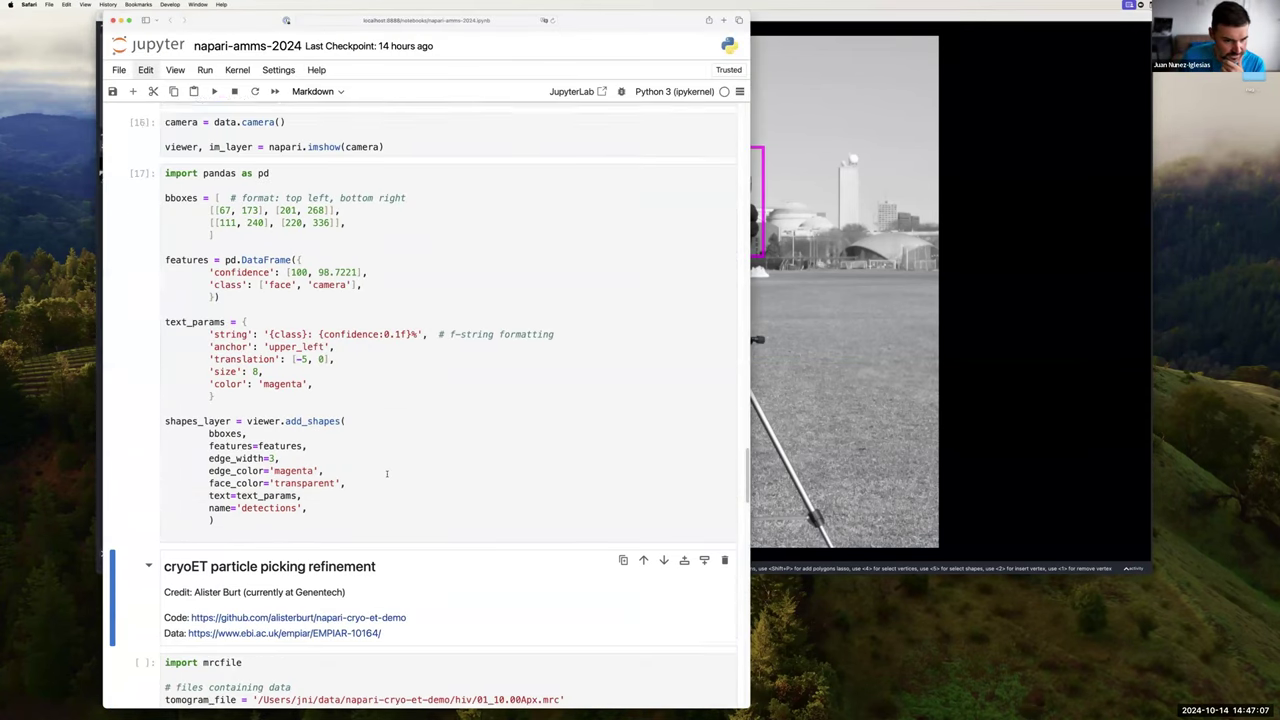
- Close the camera viewer and move down to the cryoET tomogram loading cell
{"action": "left_click", "coordinate": [896, 14]}
{"action": "left_click", "coordinate": [101, 17]}
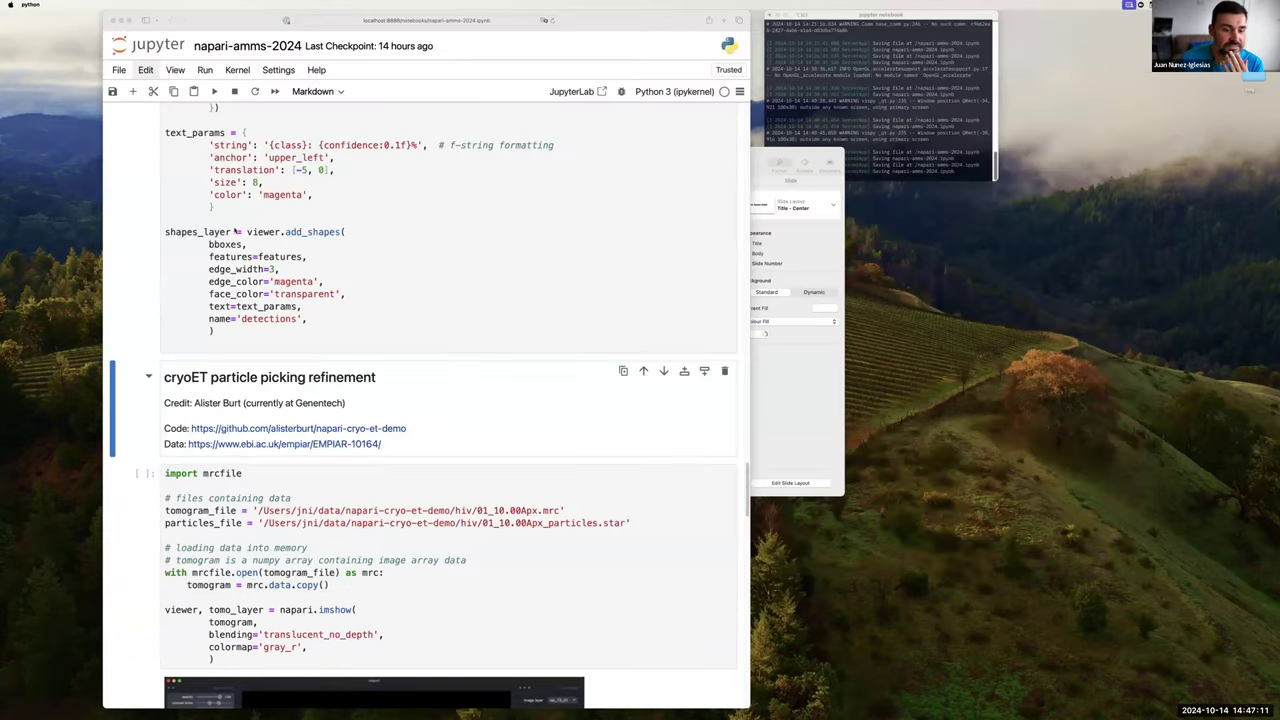
{"action": "scroll", "coordinate": [337, 277], "scroll_direction": "down", "scroll_amount": 5}
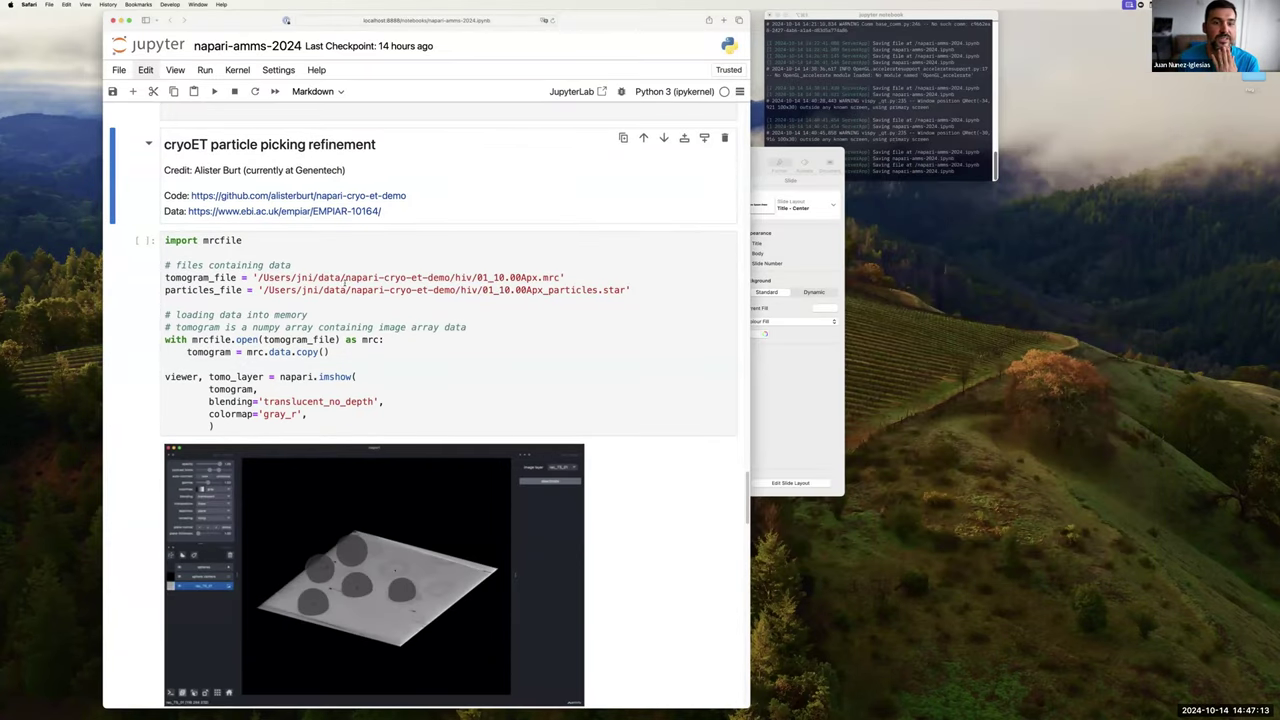
{"action": "left_click", "coordinate": [337, 277]}
{"action": "scroll", "coordinate": [345, 280], "scroll_direction": "down", "scroll_amount": 2}
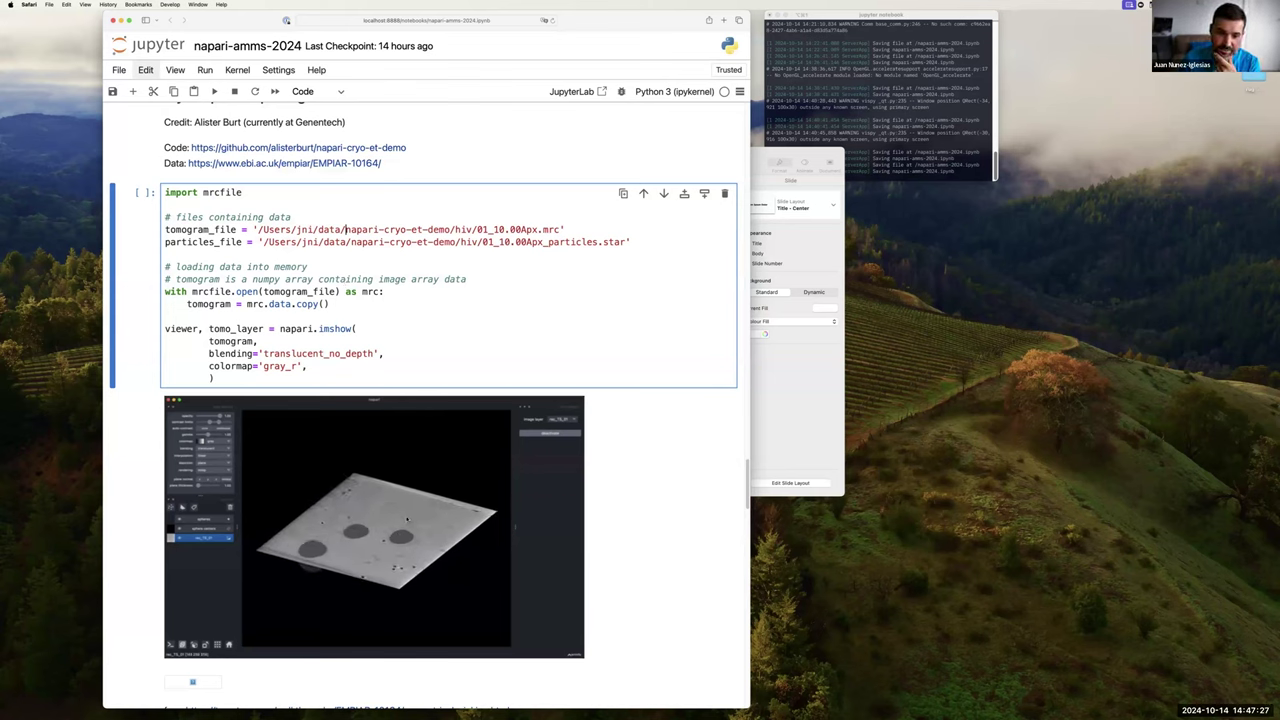
{"action": "scroll", "coordinate": [407, 518], "scroll_direction": "down", "scroll_amount": 3}
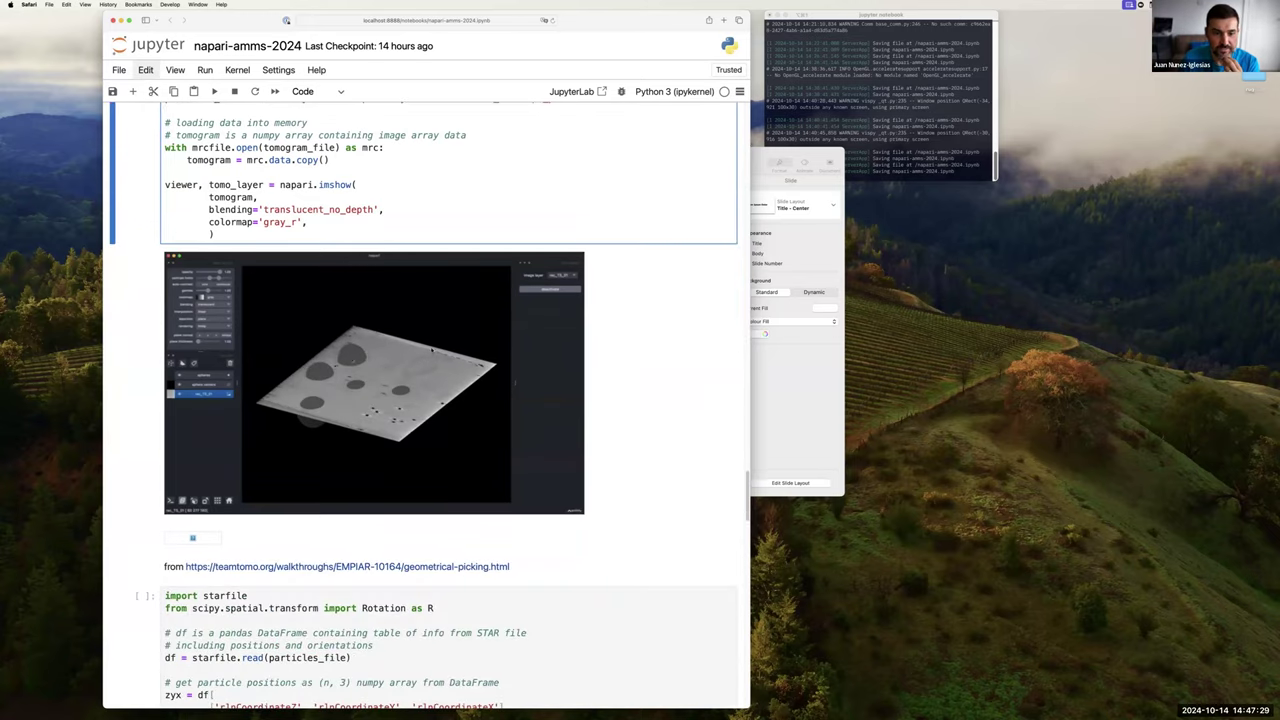
{"action": "left_click", "coordinate": [404, 233]}
- Load the mrcfile tomogram as a 'tomogram' layer and scrub through its slices
{"action": "key", "text": "shift+Return"}
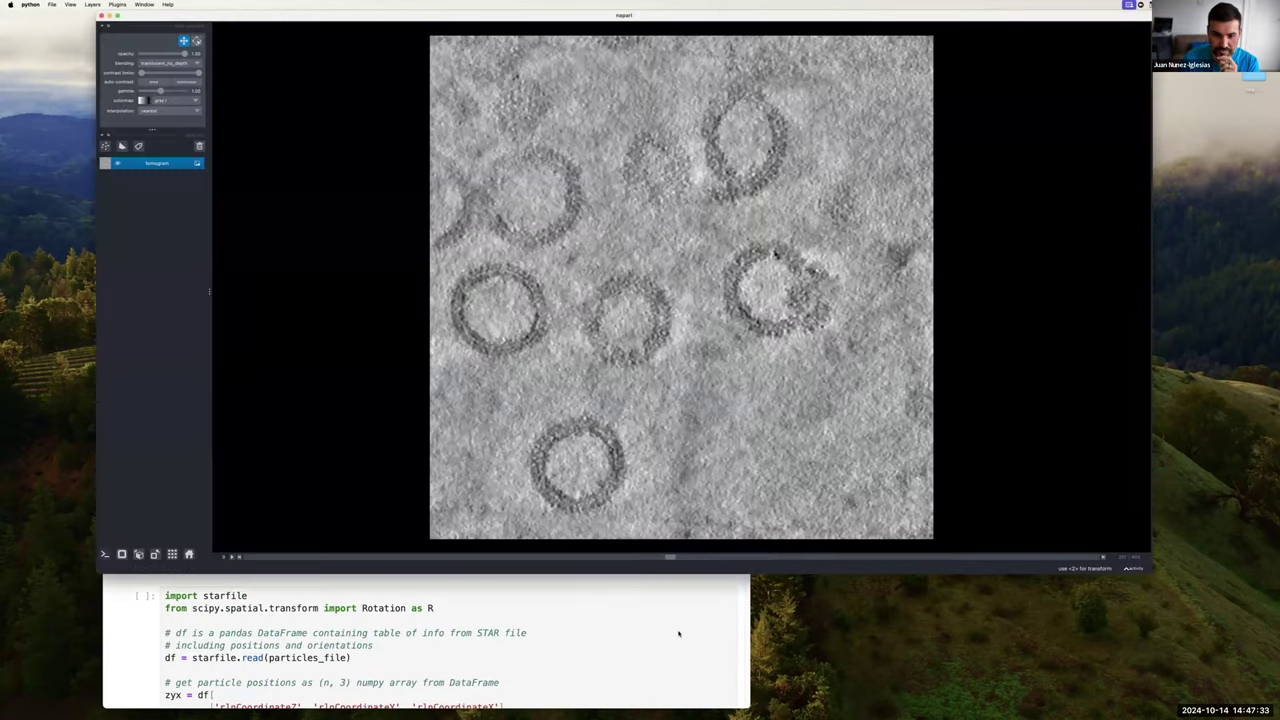
{"action": "left_click_drag", "start_coordinate": [671, 560], "coordinate": [751, 558]}
{"action": "left_click_drag", "start_coordinate": [894, 557], "coordinate": [690, 566]}
{"action": "left_click", "coordinate": [500, 668]}
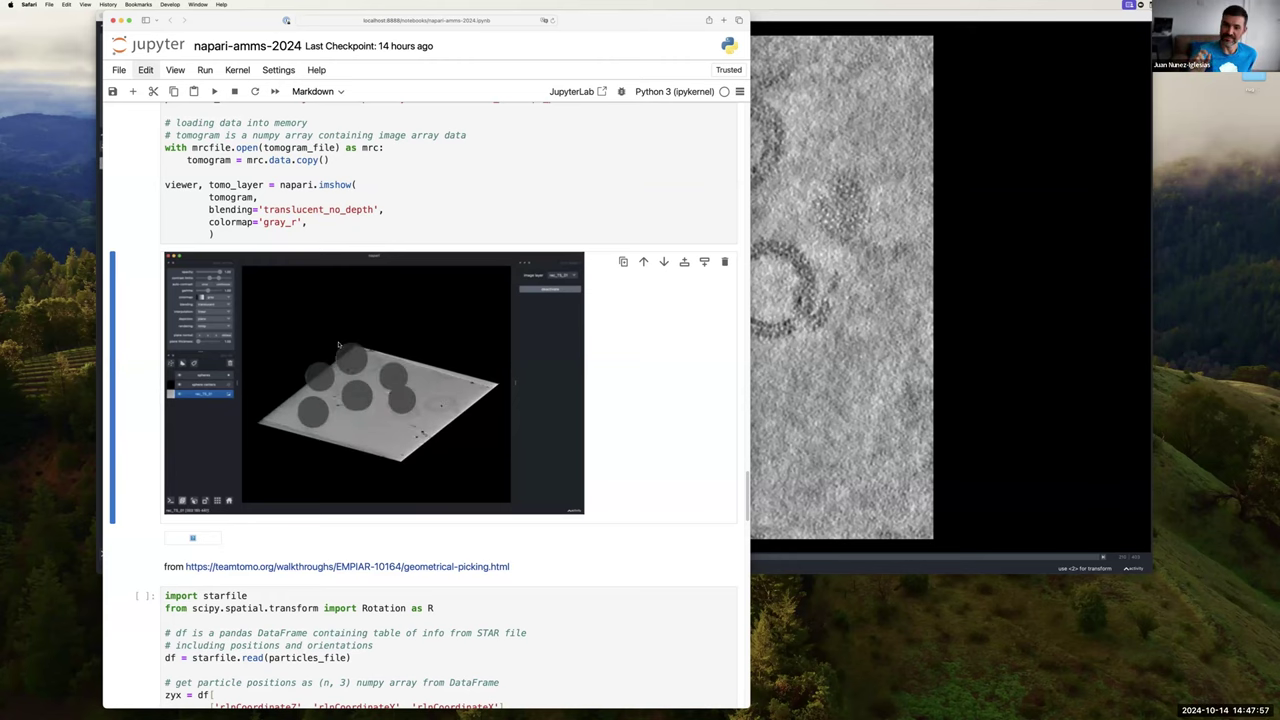
- Read the STAR file and add its particle positions as cornflowerblue points on the tomogram
{"action": "scroll", "coordinate": [340, 350], "scroll_direction": "down", "scroll_amount": 4}
{"action": "scroll", "coordinate": [345, 360], "scroll_direction": "up", "scroll_amount": 2}
{"action": "scroll", "coordinate": [354, 380], "scroll_direction": "down", "scroll_amount": 2}
{"action": "scroll", "coordinate": [354, 380], "scroll_direction": "down", "scroll_amount": 1}
{"action": "left_click", "coordinate": [345, 442]}
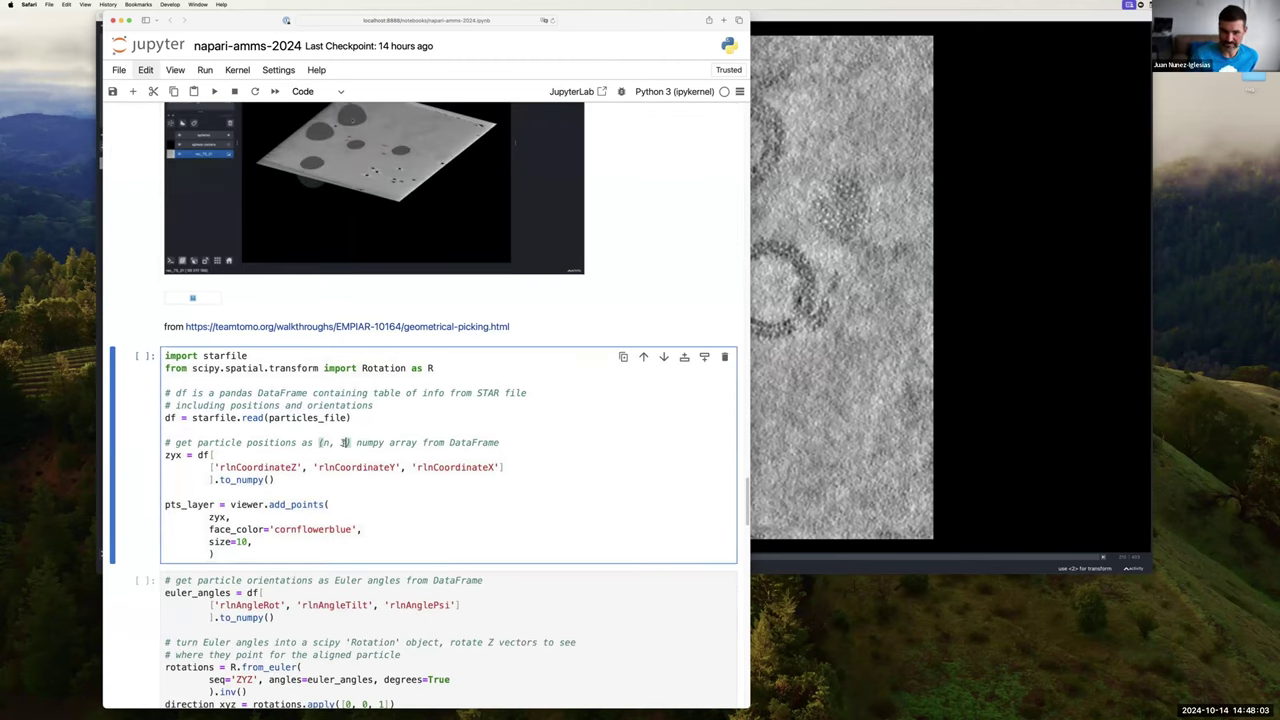
{"action": "scroll", "coordinate": [340, 465], "scroll_direction": "down", "scroll_amount": 1}
{"action": "scroll", "coordinate": [340, 465], "scroll_direction": "up", "scroll_amount": 3}
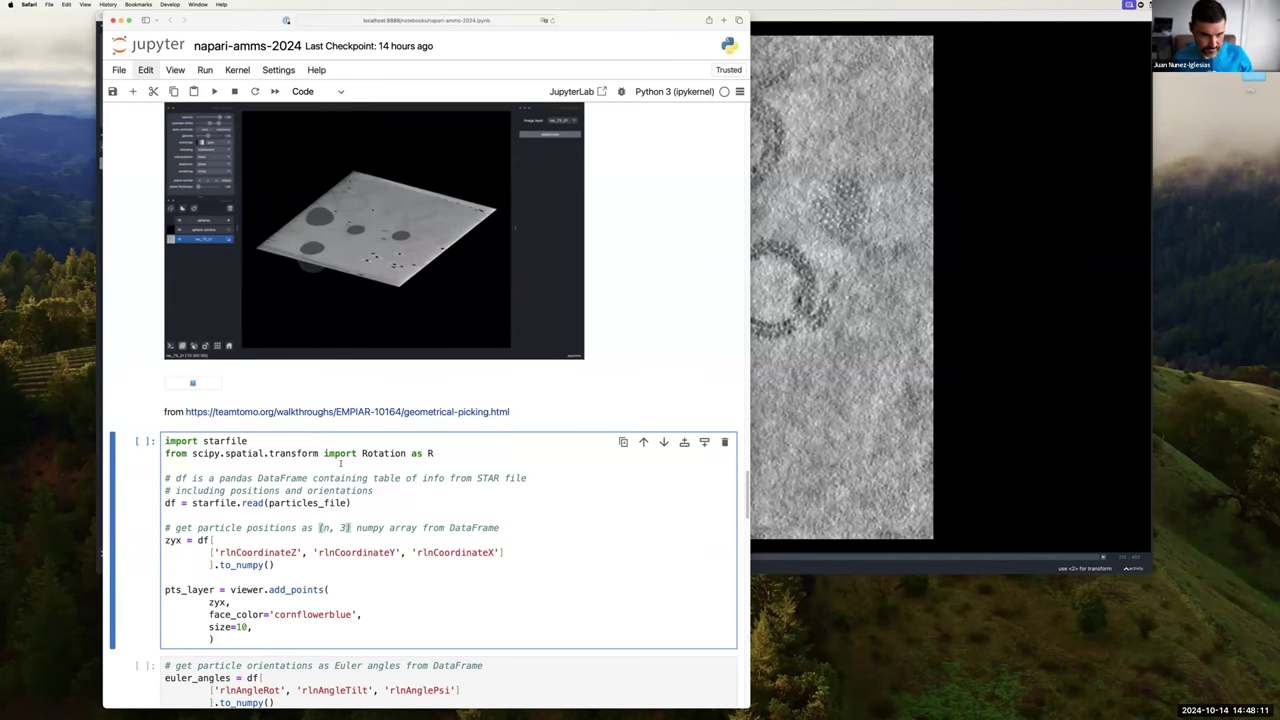
{"action": "scroll", "coordinate": [351, 598], "scroll_direction": "down", "scroll_amount": 1}
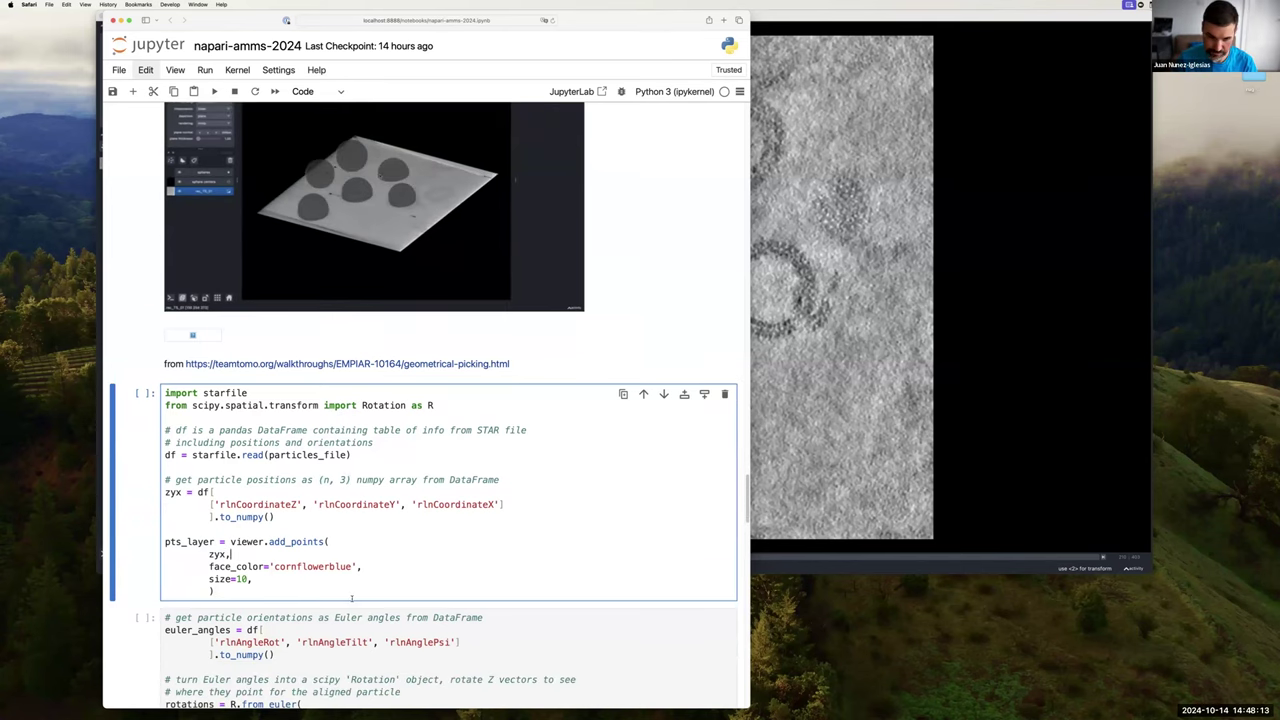
{"action": "key", "text": "shift+Return"}
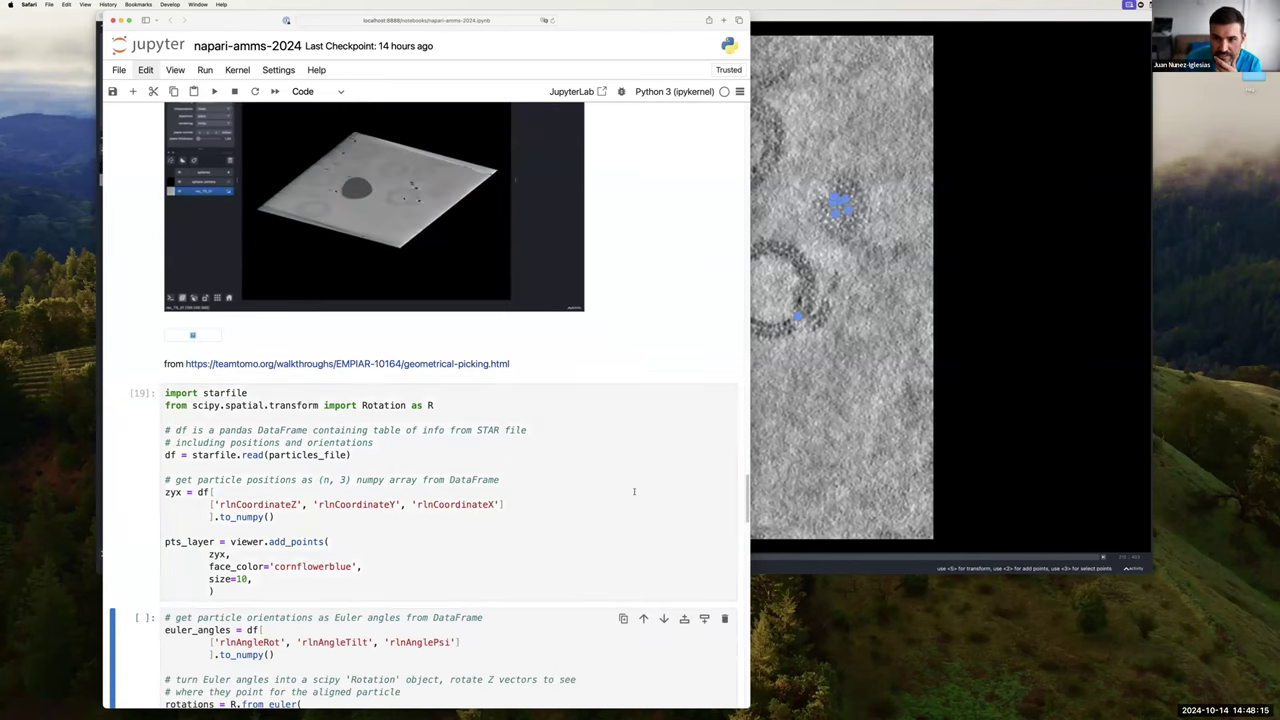
- Switch napari to 3D and orbit and zoom to show the blue particle spheres
{"action": "key", "text": "super+Tab"}
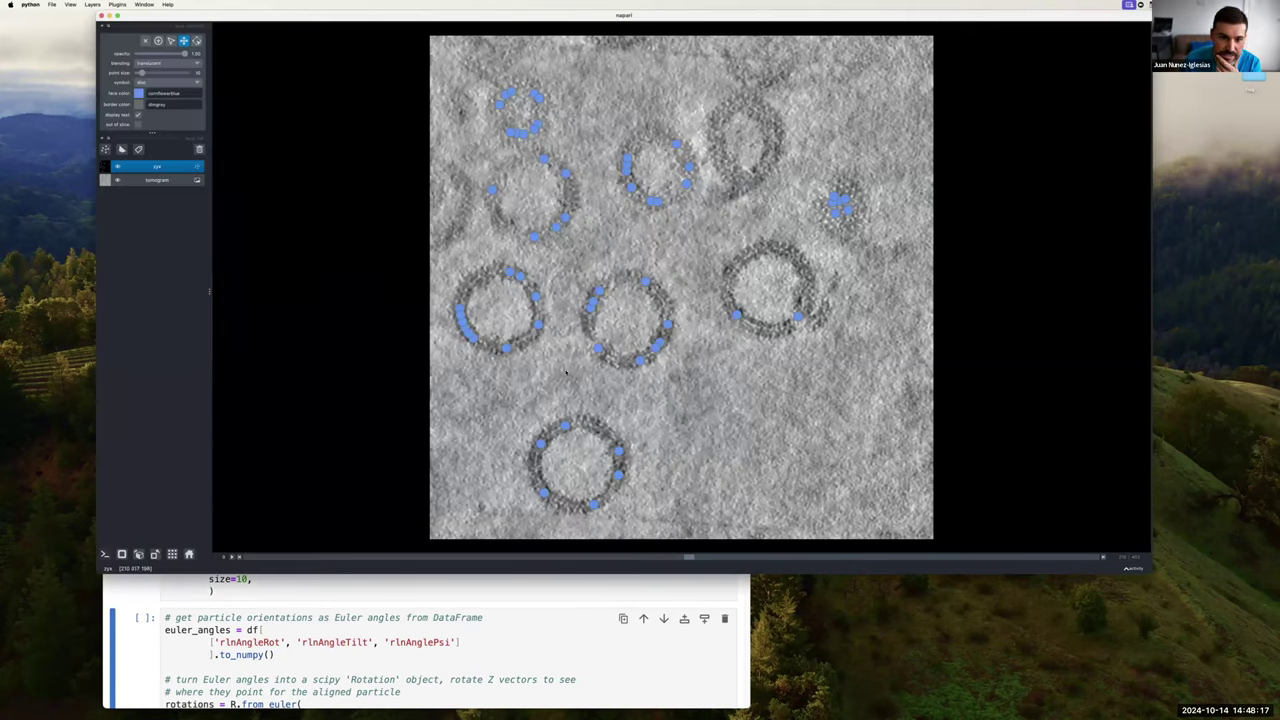
{"action": "left_click", "coordinate": [121, 554]}
{"action": "left_click_drag", "start_coordinate": [667, 414], "coordinate": [619, 352]}
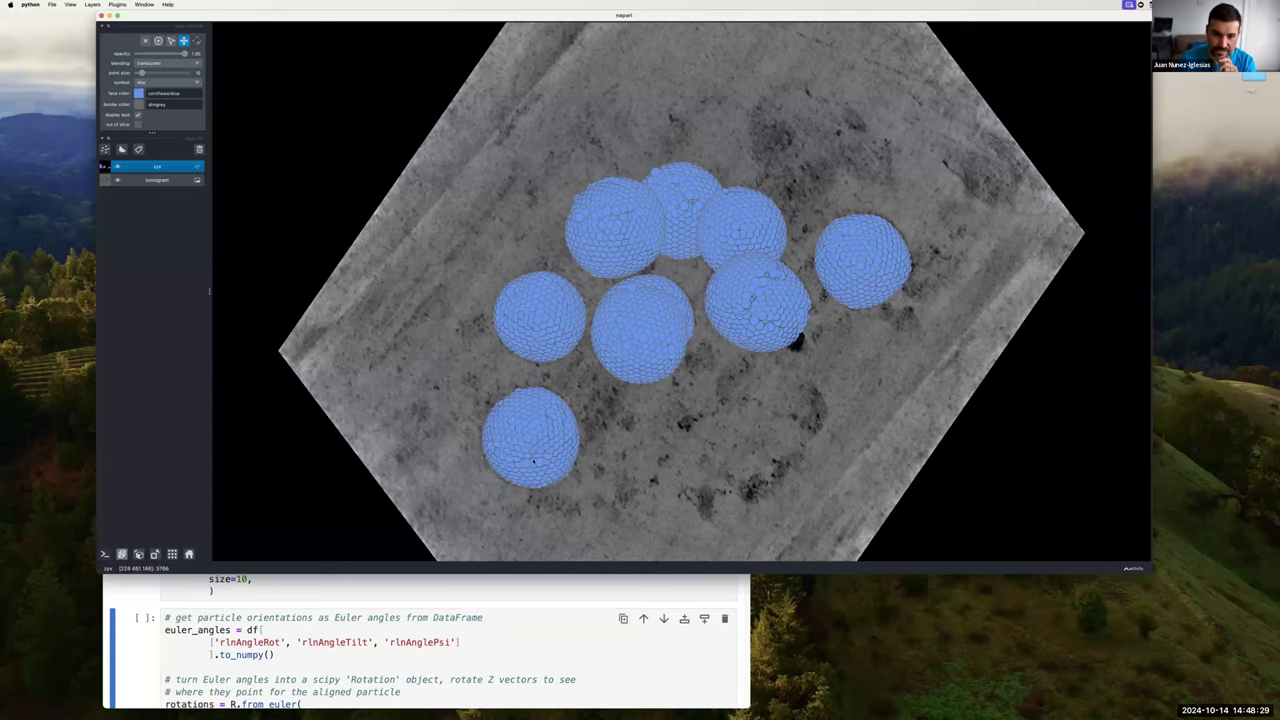
{"action": "scroll", "coordinate": [530, 453], "scroll_direction": "up", "scroll_amount": 5}
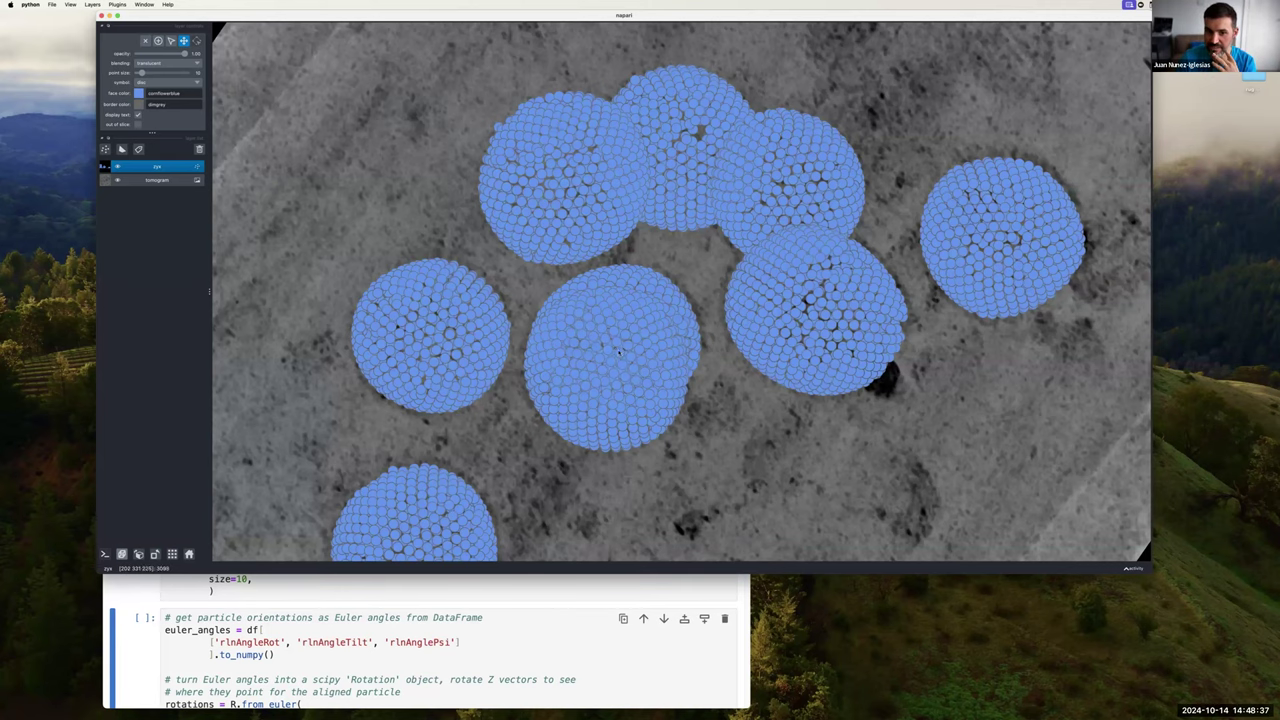
{"action": "scroll", "coordinate": [640, 425], "scroll_direction": "down", "scroll_amount": 6}
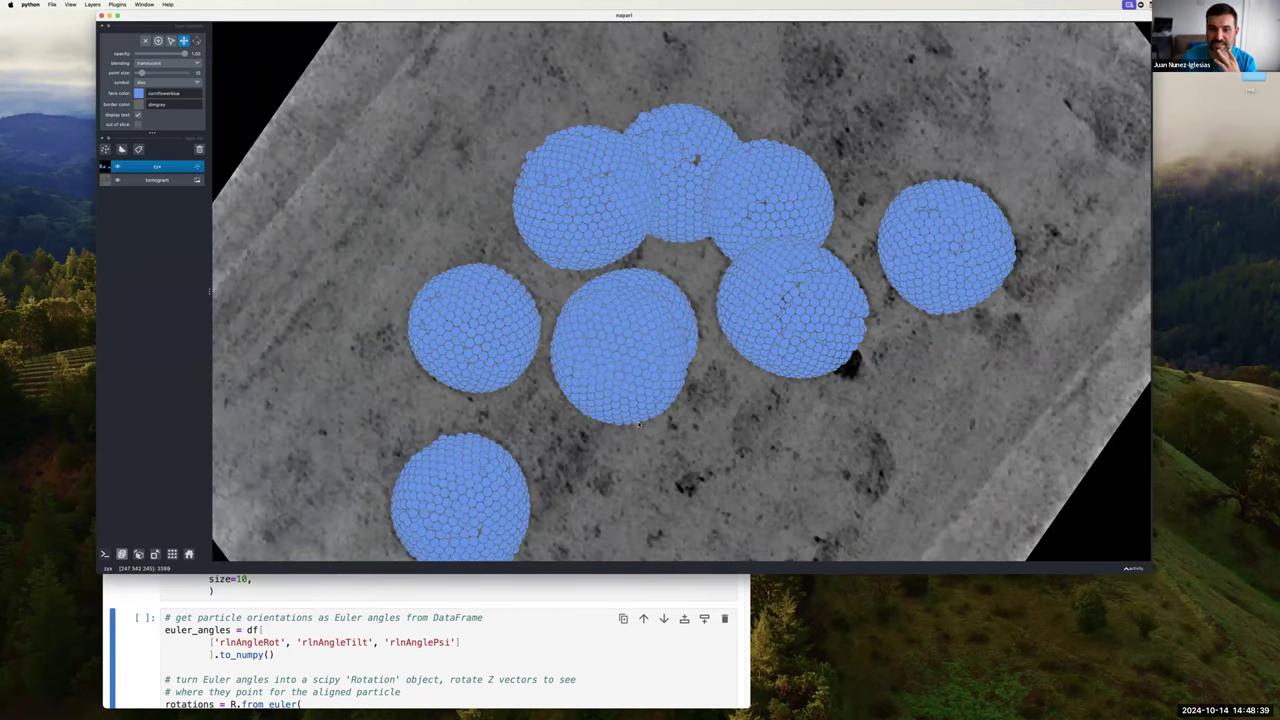
{"action": "left_click_drag", "start_coordinate": [700, 410], "coordinate": [600, 440]}
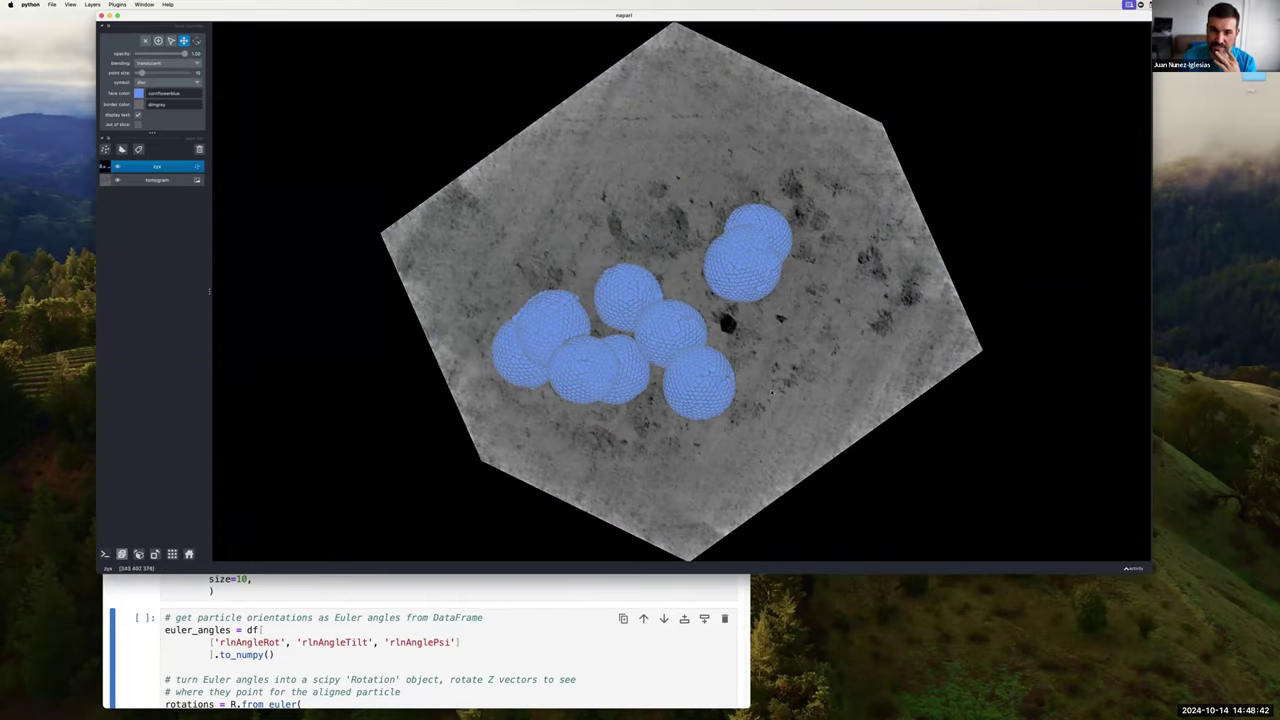
- Return to the notebook at the Euler-angles orientation-vectors cell
{"action": "left_click", "coordinate": [432, 676]}
{"action": "scroll", "coordinate": [435, 645], "scroll_direction": "down", "scroll_amount": 2}
{"action": "left_click", "coordinate": [555, 585]}
{"action": "scroll", "coordinate": [556, 585], "scroll_direction": "down", "scroll_amount": 3}
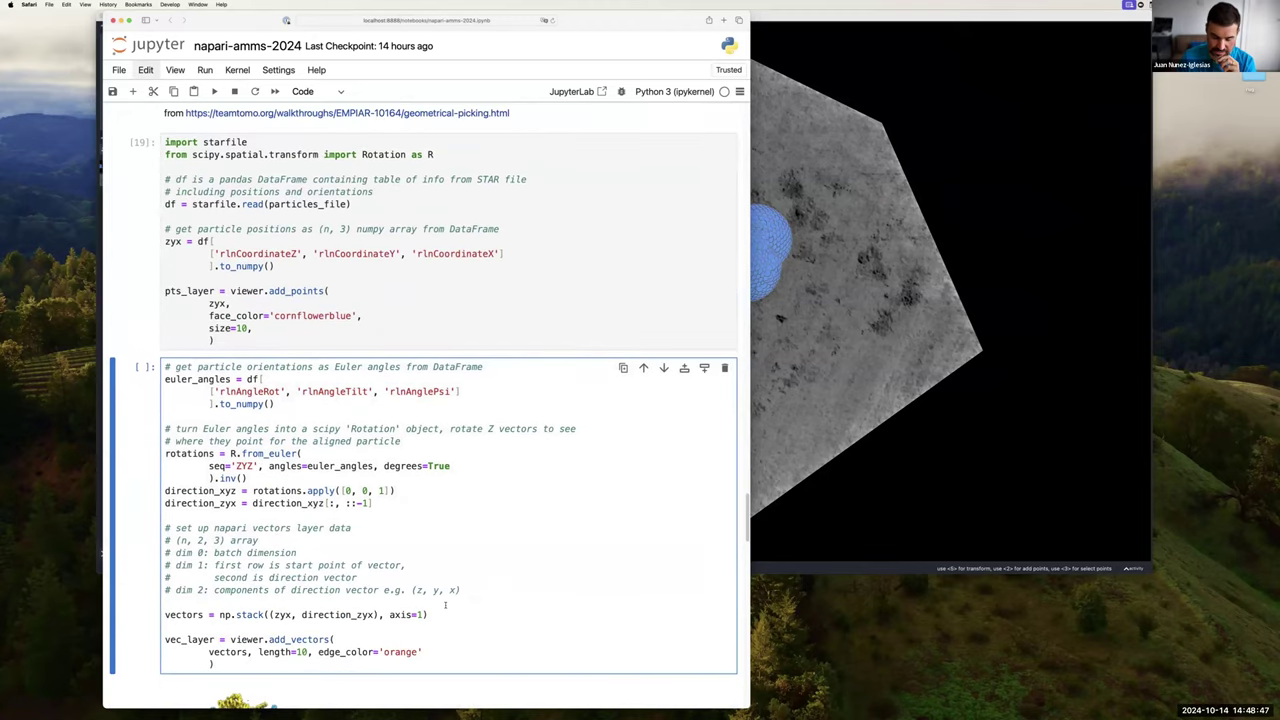
- Add an orange orientation 'vectors' layer to the particle spheres and orbit to inspect it
{"action": "key", "text": "shift+Return"}
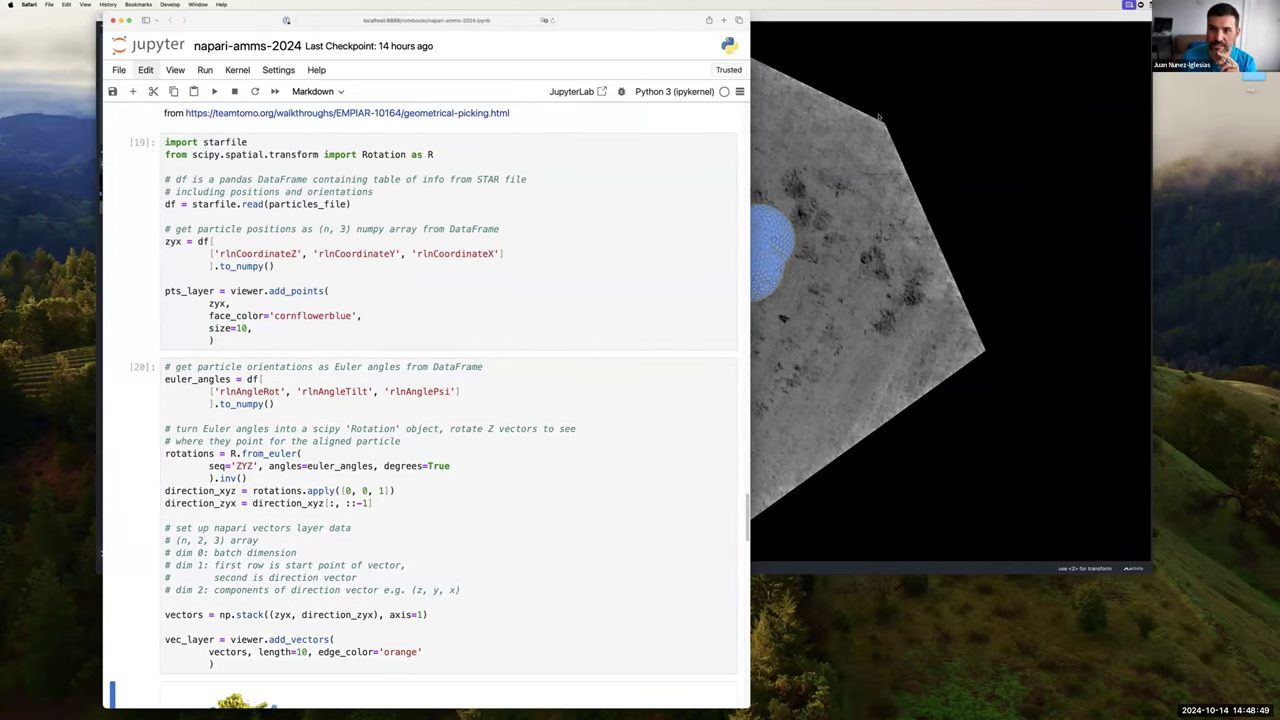
{"action": "left_click", "coordinate": [901, 15]}
{"action": "scroll", "coordinate": [693, 392], "scroll_direction": "up", "scroll_amount": 10}
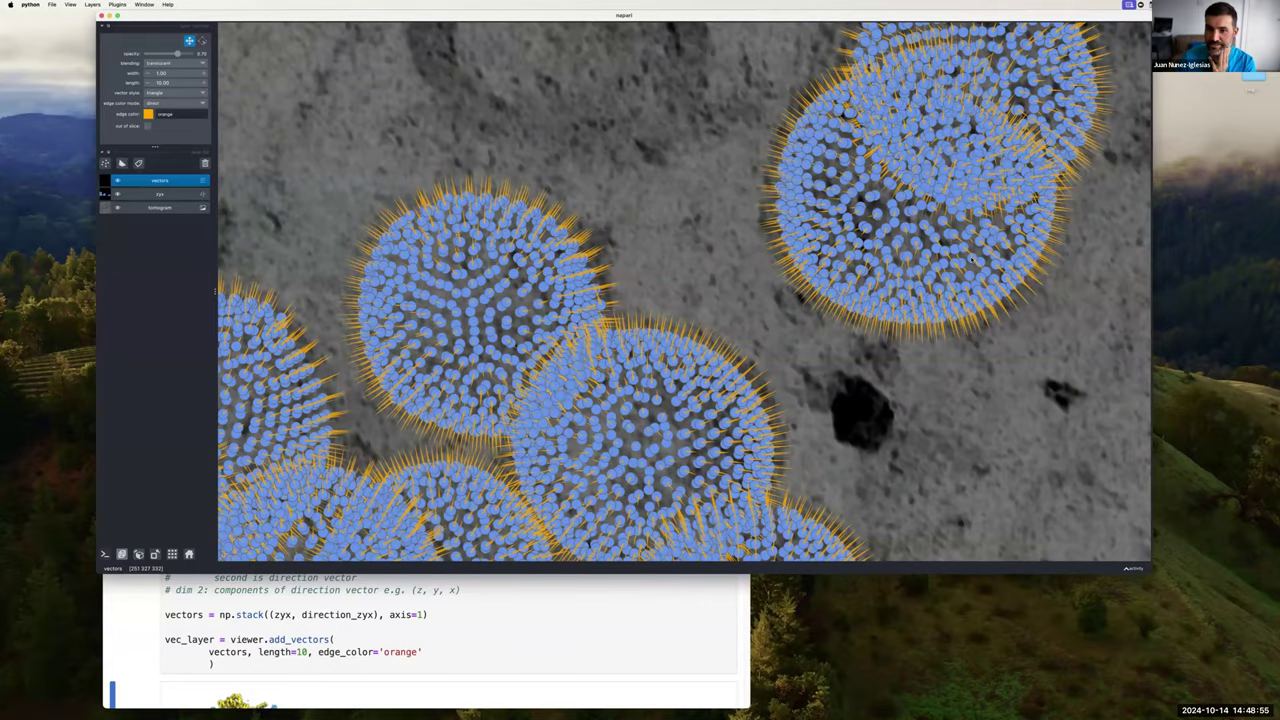
{"action": "left_click_drag", "start_coordinate": [970, 258], "coordinate": [957, 280]}
{"action": "scroll", "coordinate": [723, 466], "scroll_direction": "down", "scroll_amount": 10}
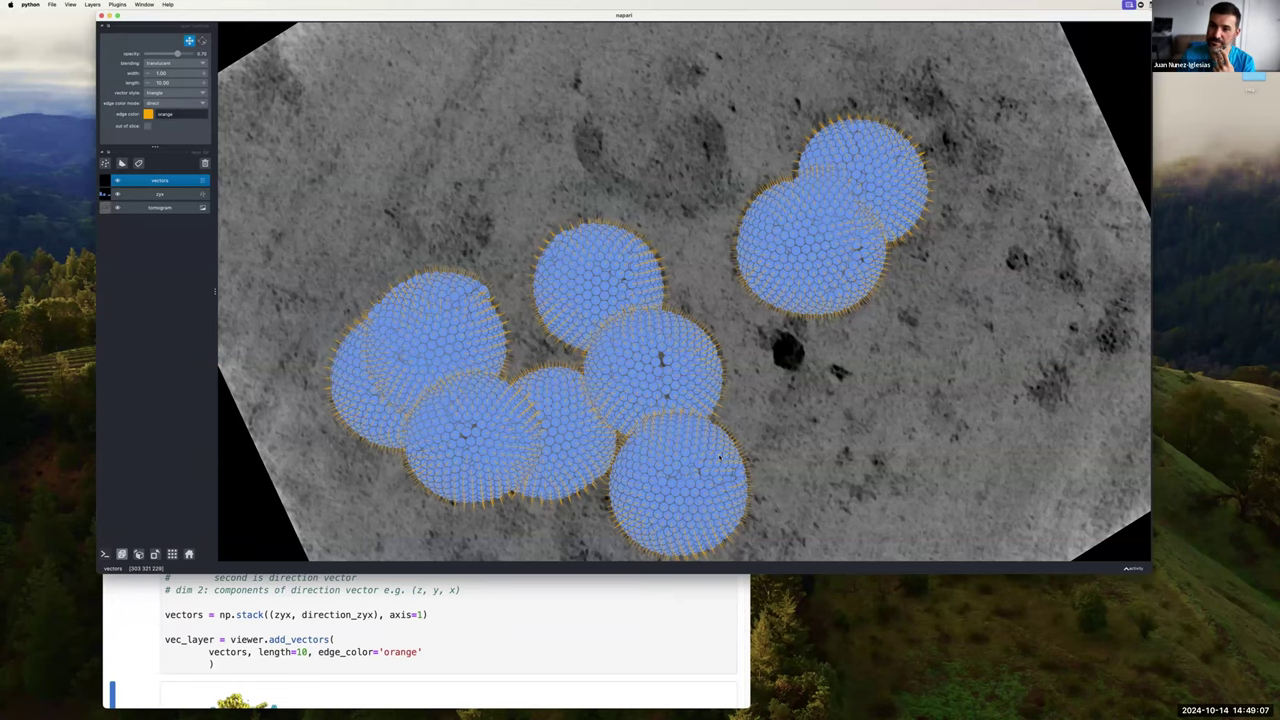
{"action": "left_click_drag", "start_coordinate": [719, 457], "coordinate": [620, 490]}
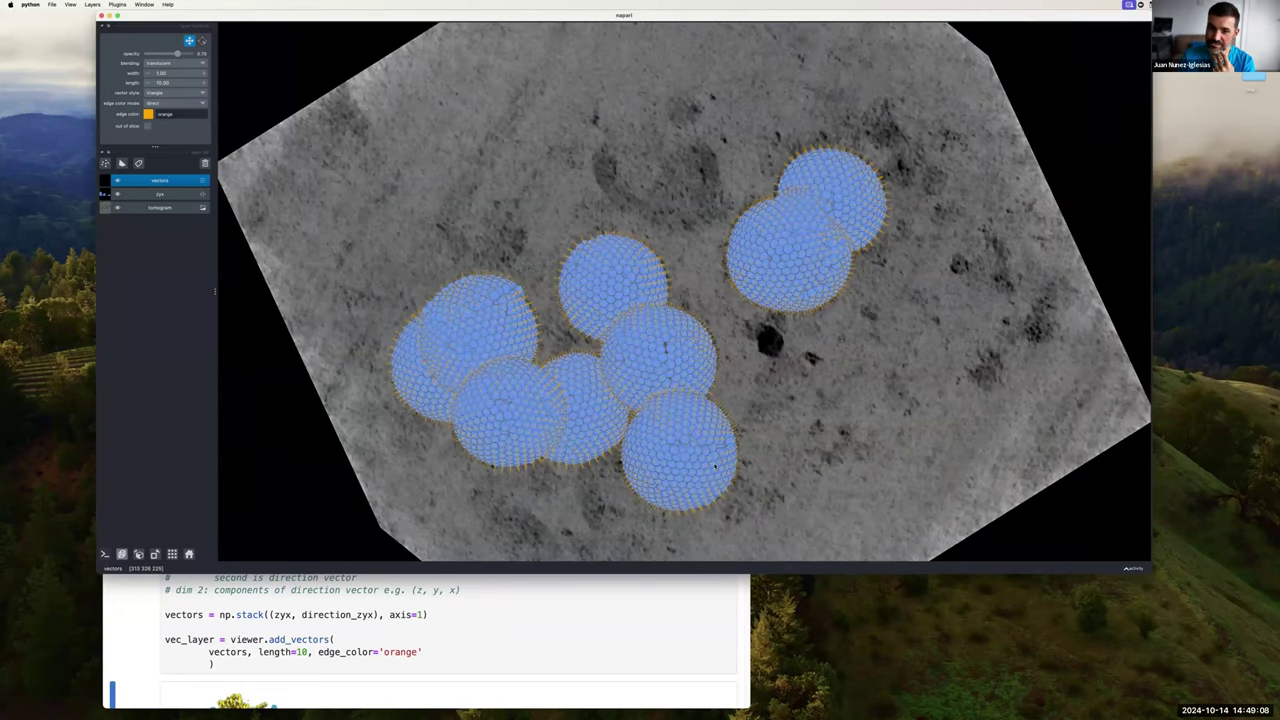
{"action": "left_click", "coordinate": [351, 630]}
{"action": "scroll", "coordinate": [351, 620], "scroll_direction": "down", "scroll_amount": 5}
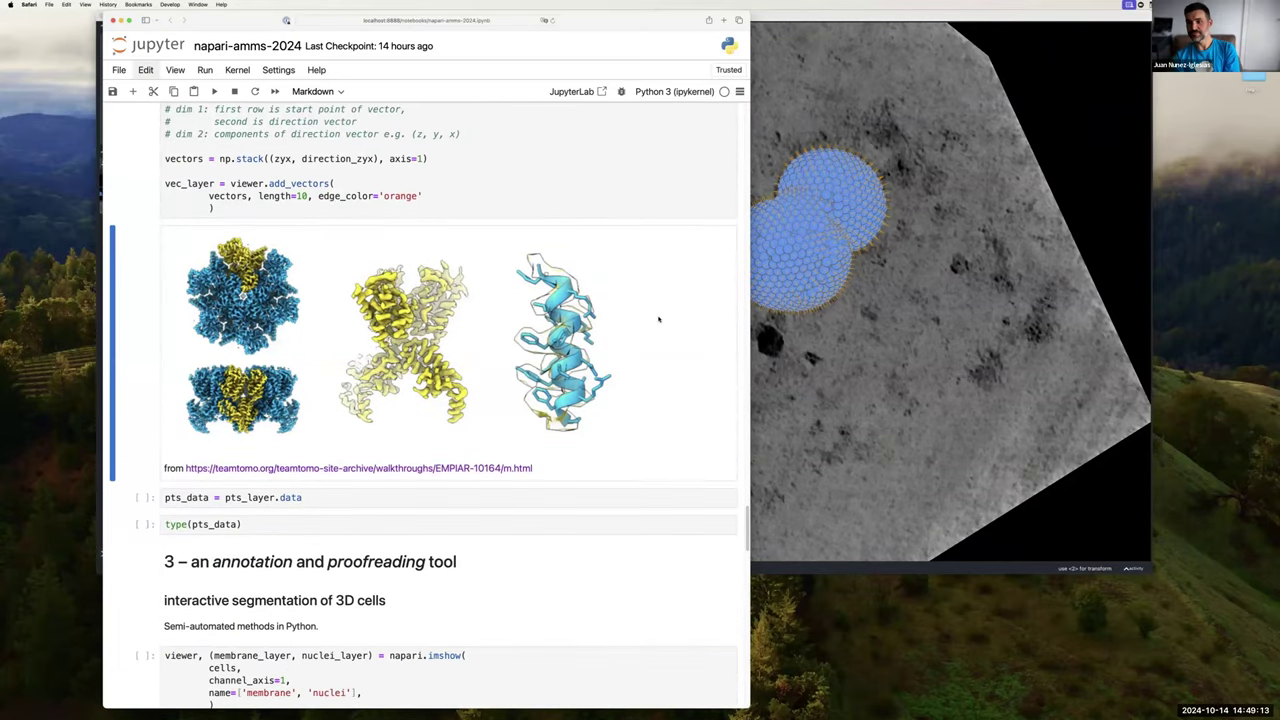
- Copy the points layer data into pts_data and confirm its type is numpy.ndarray
{"action": "scroll", "coordinate": [500, 400], "scroll_direction": "down", "scroll_amount": 3}
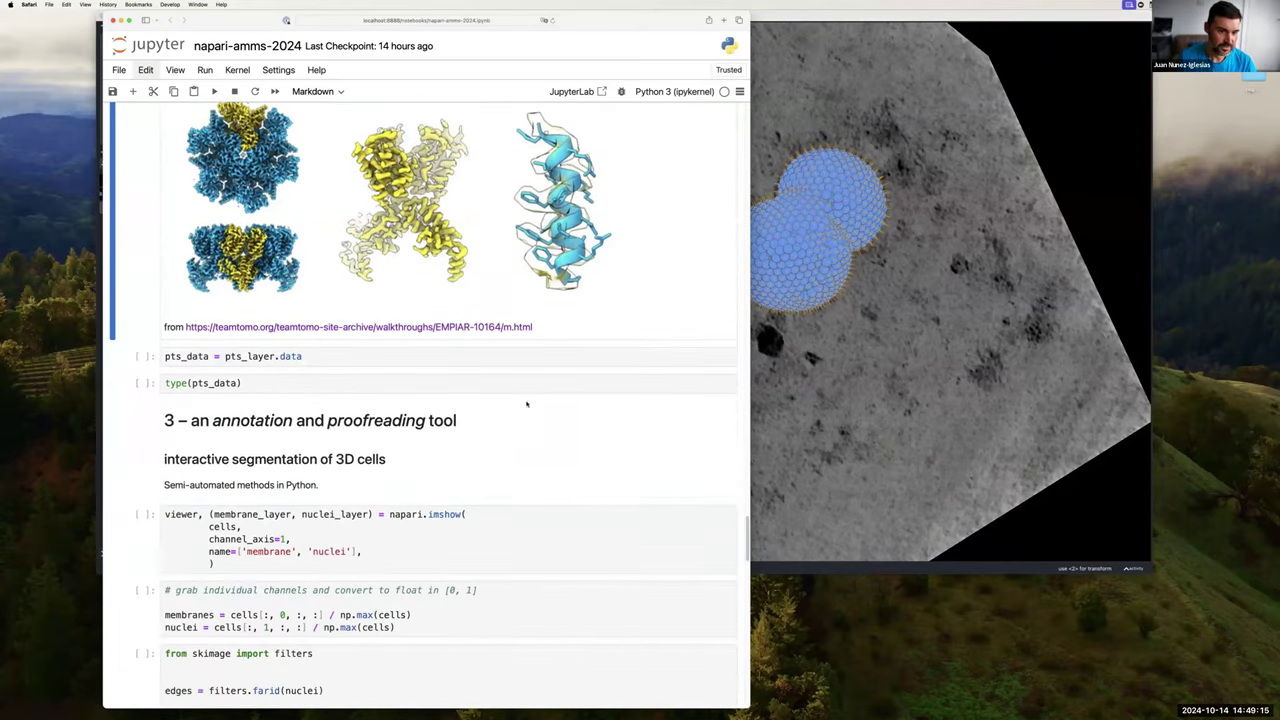
{"action": "scroll", "coordinate": [334, 342], "scroll_direction": "down", "scroll_amount": 2}
{"action": "scroll", "coordinate": [307, 370], "scroll_direction": "up", "scroll_amount": 2}
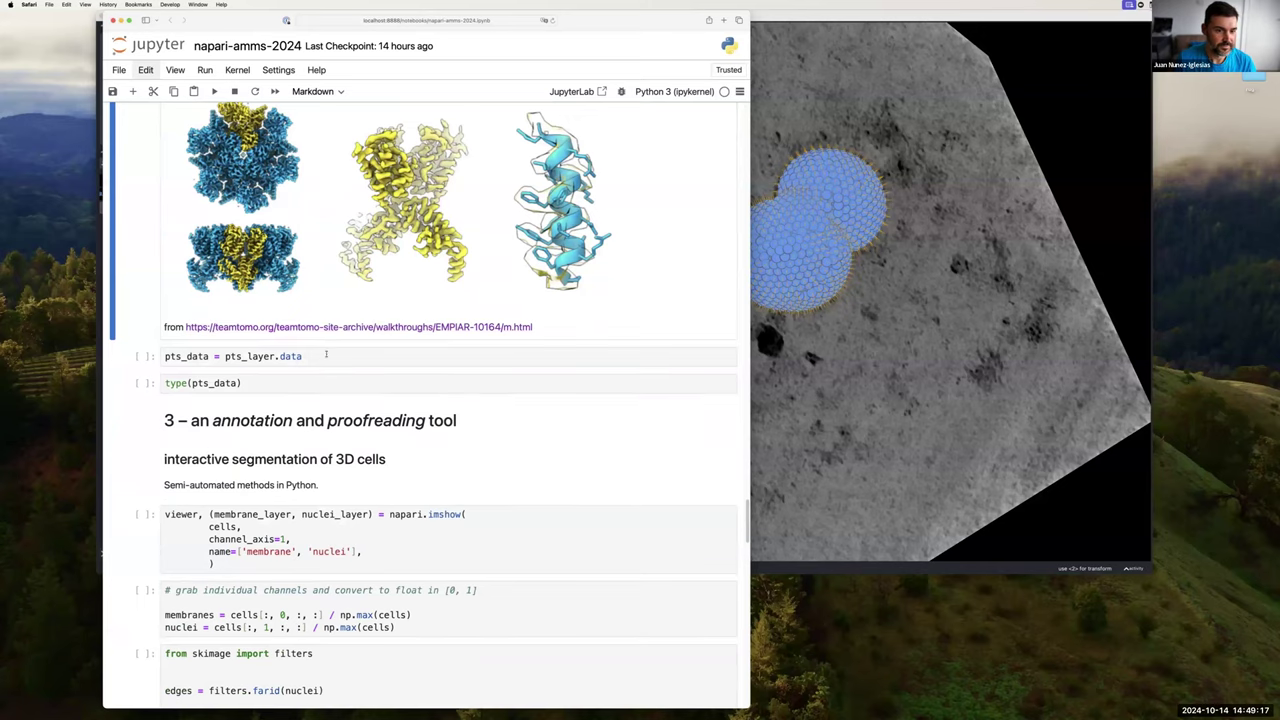
{"action": "left_click", "coordinate": [326, 355]}
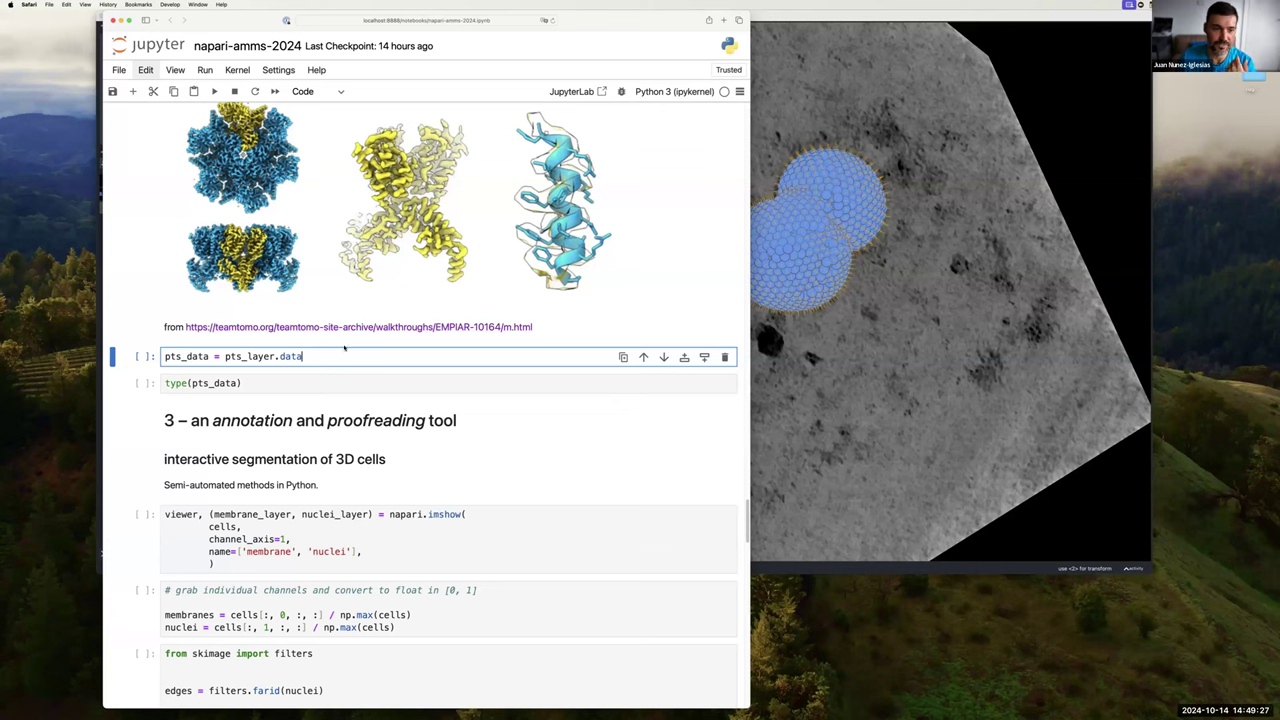
{"action": "scroll", "coordinate": [327, 357], "scroll_direction": "up", "scroll_amount": 10}
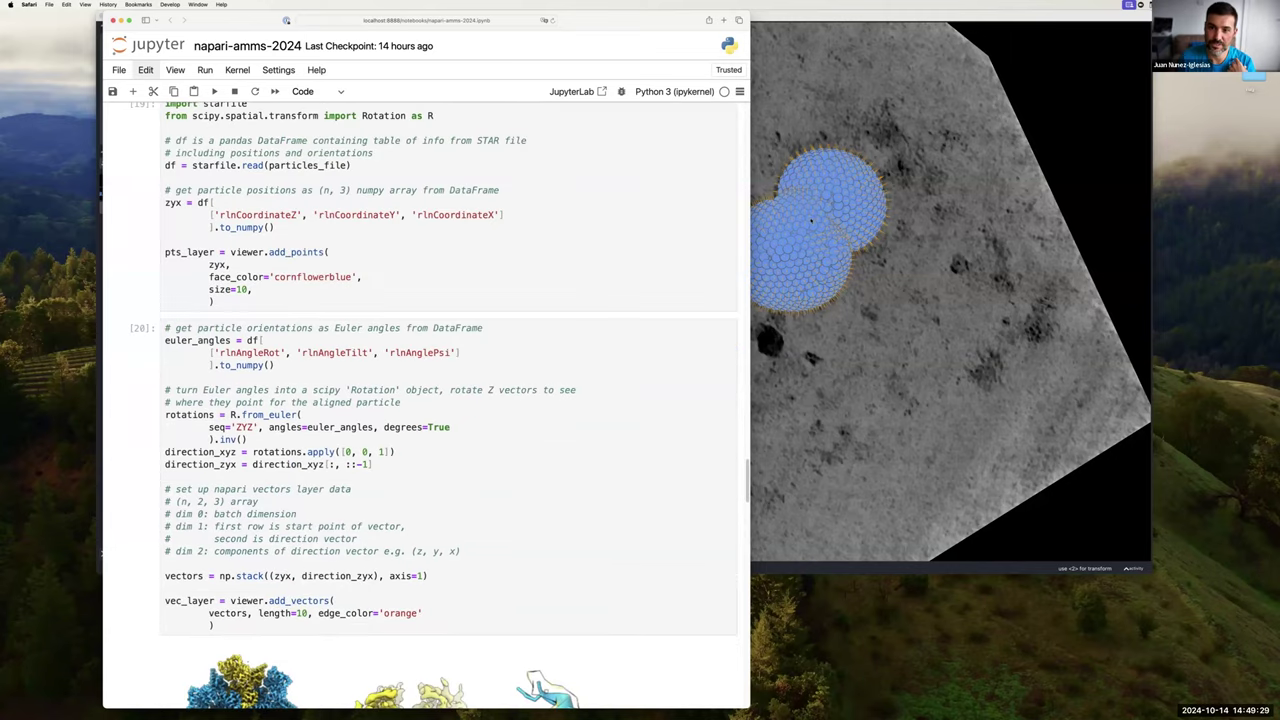
{"action": "scroll", "coordinate": [469, 400], "scroll_direction": "down", "scroll_amount": 8}
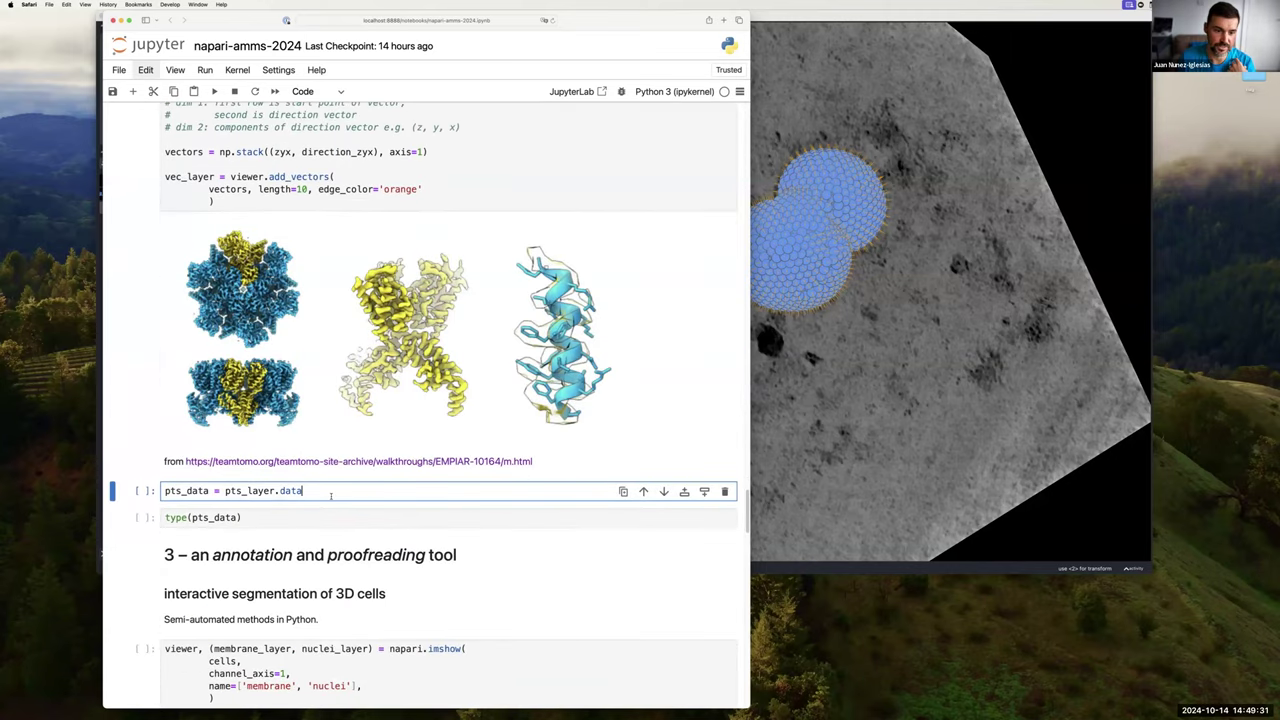
{"action": "key", "text": "shift+Return"}
{"action": "key", "text": "shift+Return"}
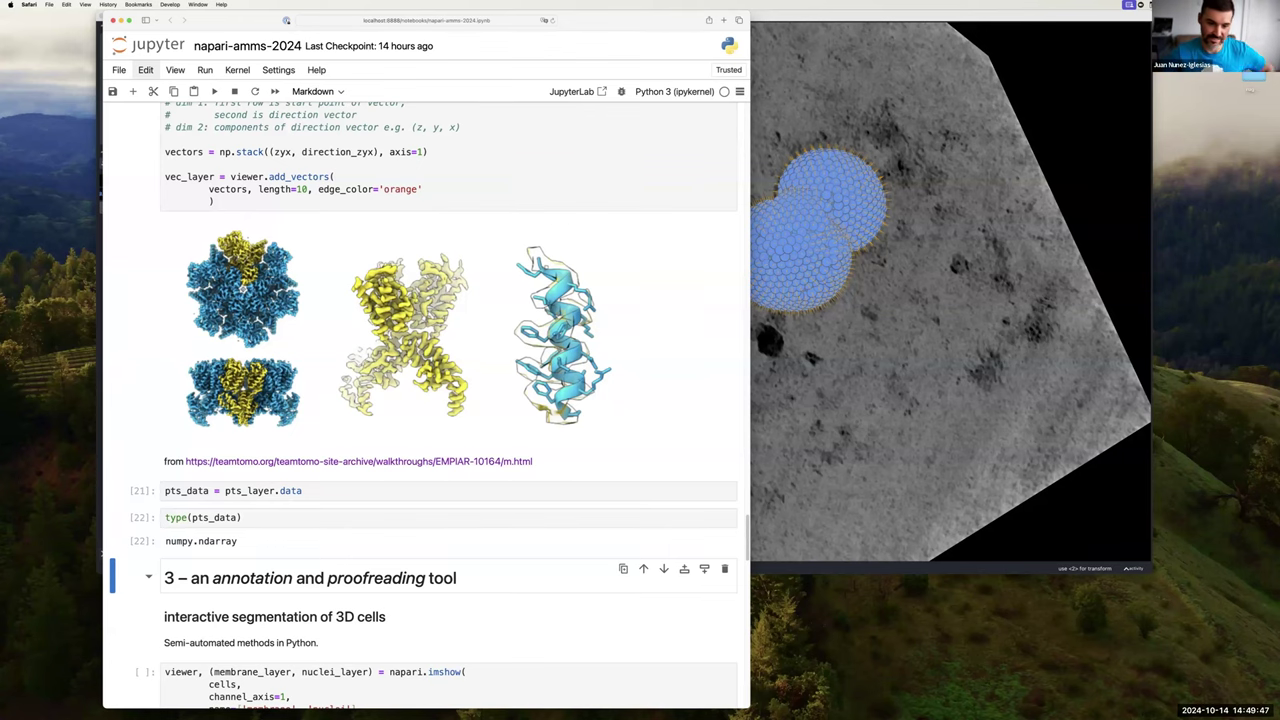
{"action": "scroll", "coordinate": [357, 491], "scroll_direction": "down", "scroll_amount": 5}
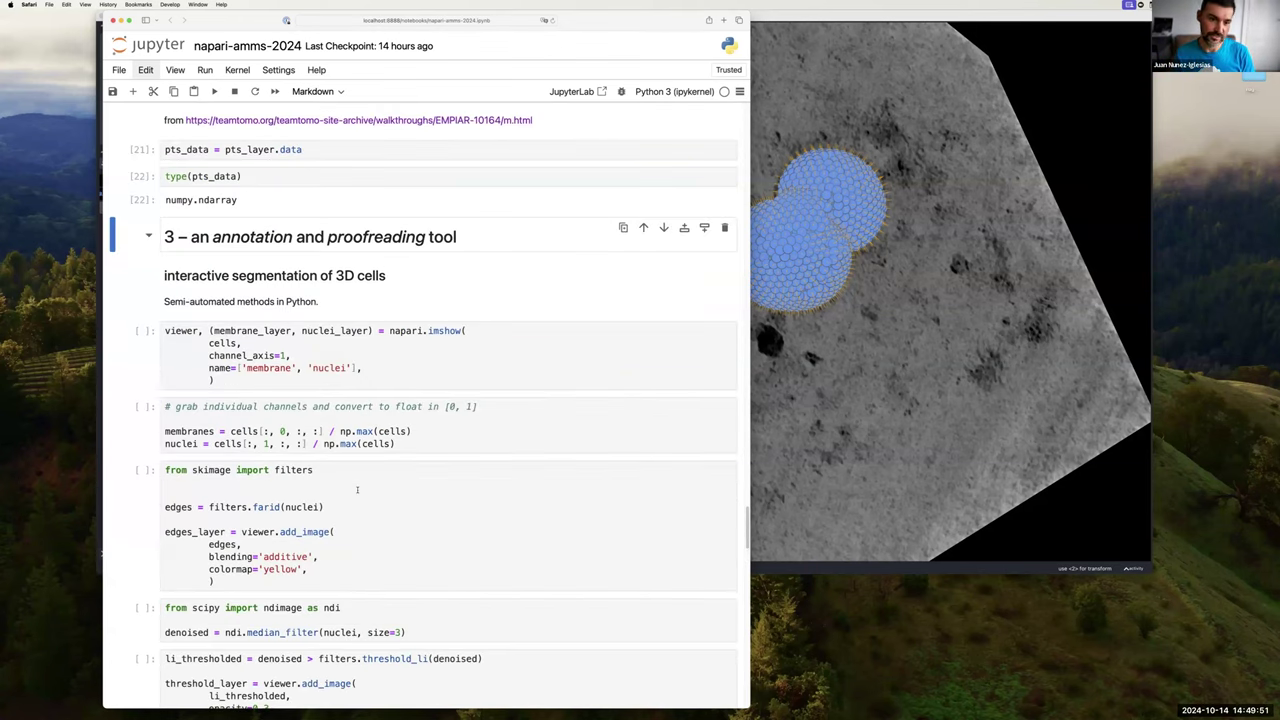
{"action": "left_click", "coordinate": [371, 380]}
{"action": "left_click", "coordinate": [870, 271]}
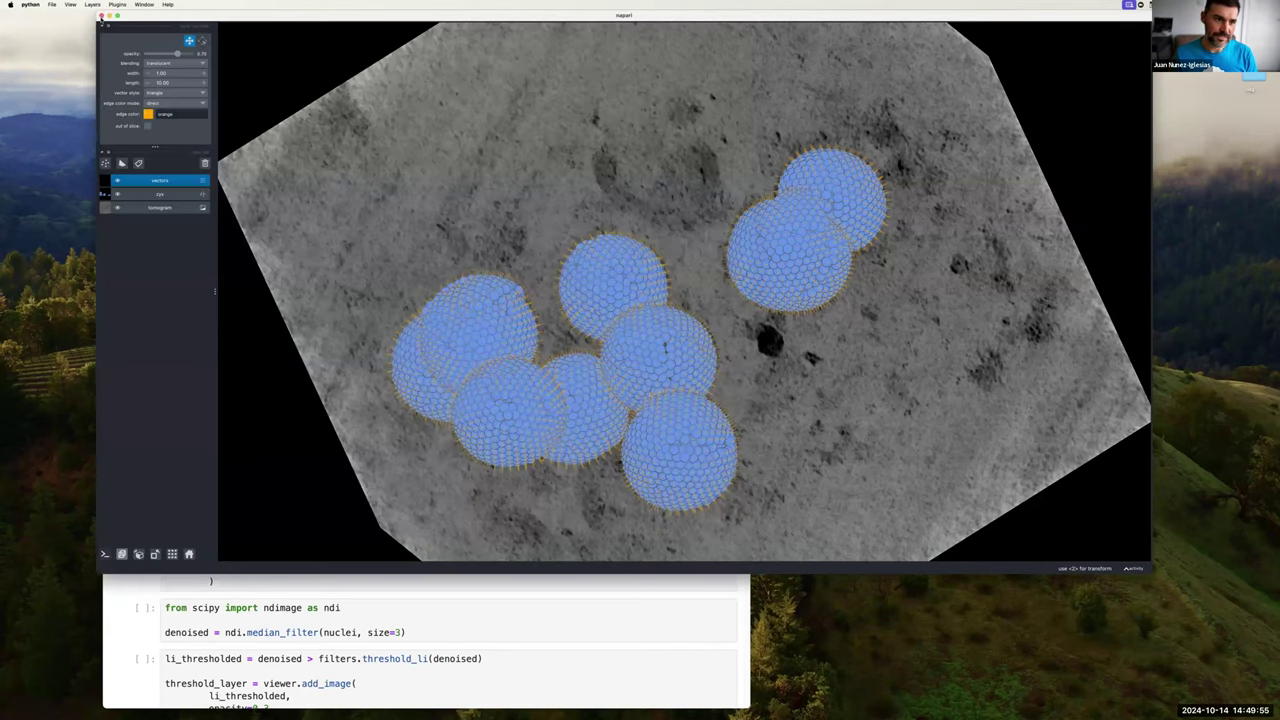
- Open the 3D cells image with membrane, nuclei and yellow 'edges' layers, hiding nuclei
{"action": "key", "text": "super+h"}
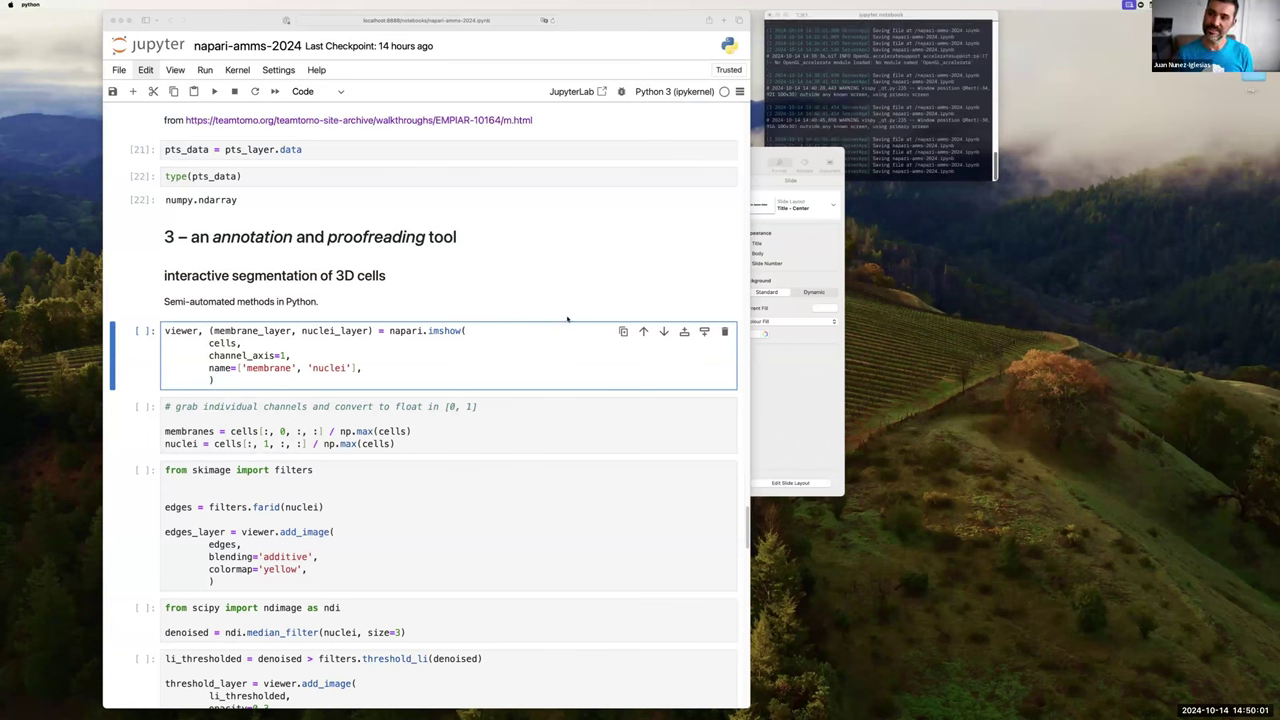
{"action": "left_click", "coordinate": [416, 378]}
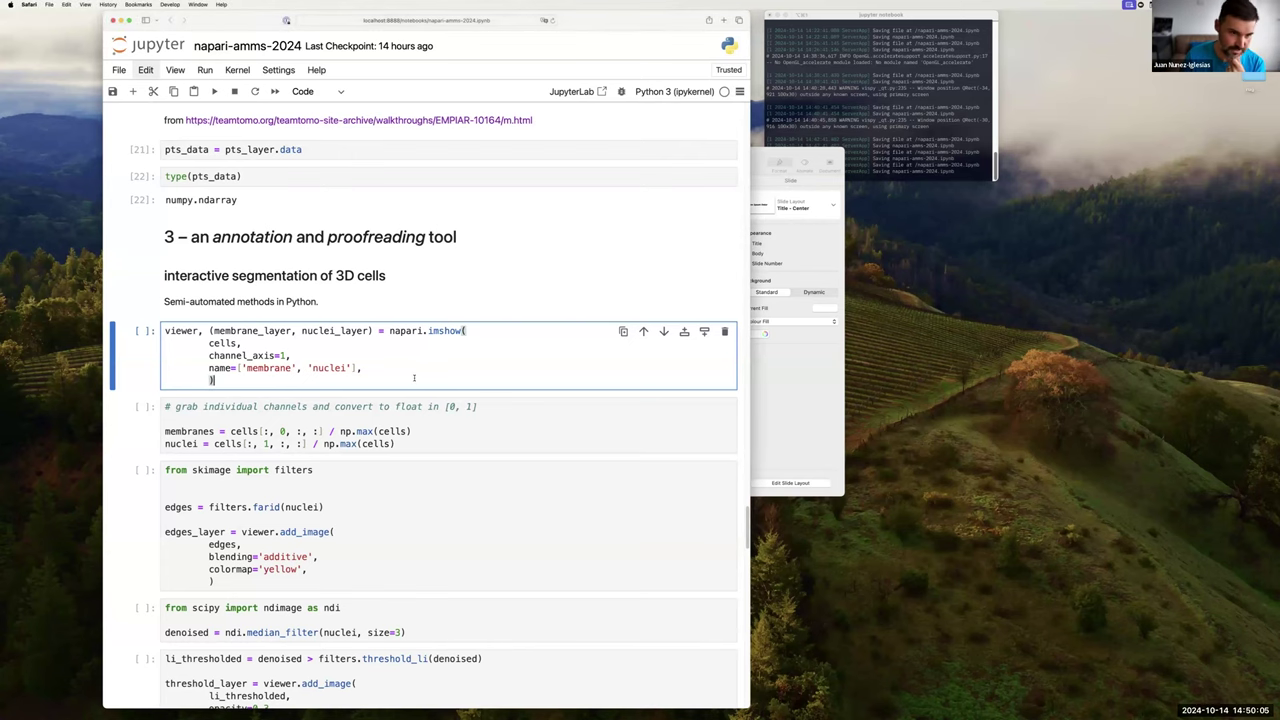
{"action": "key", "text": "shift+Return"}
{"action": "key", "text": "shift+Return"}
{"action": "key", "text": "shift+Return"}
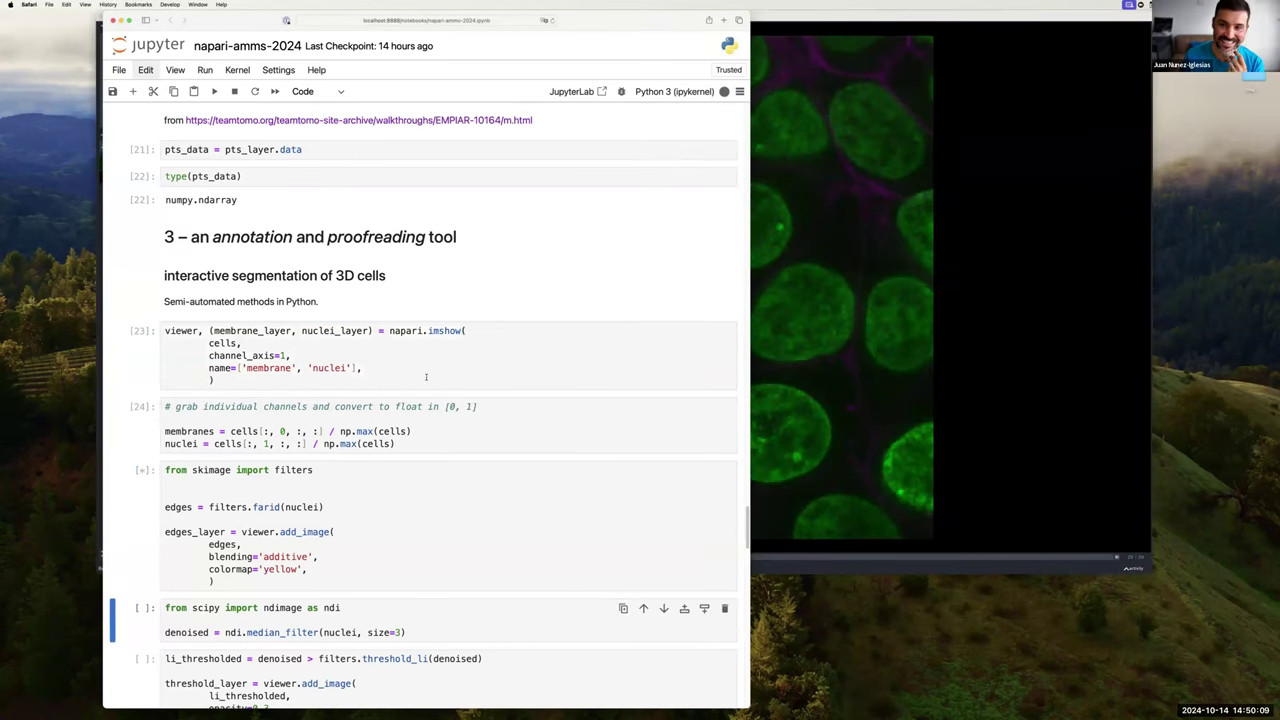
{"action": "left_click", "coordinate": [955, 17]}
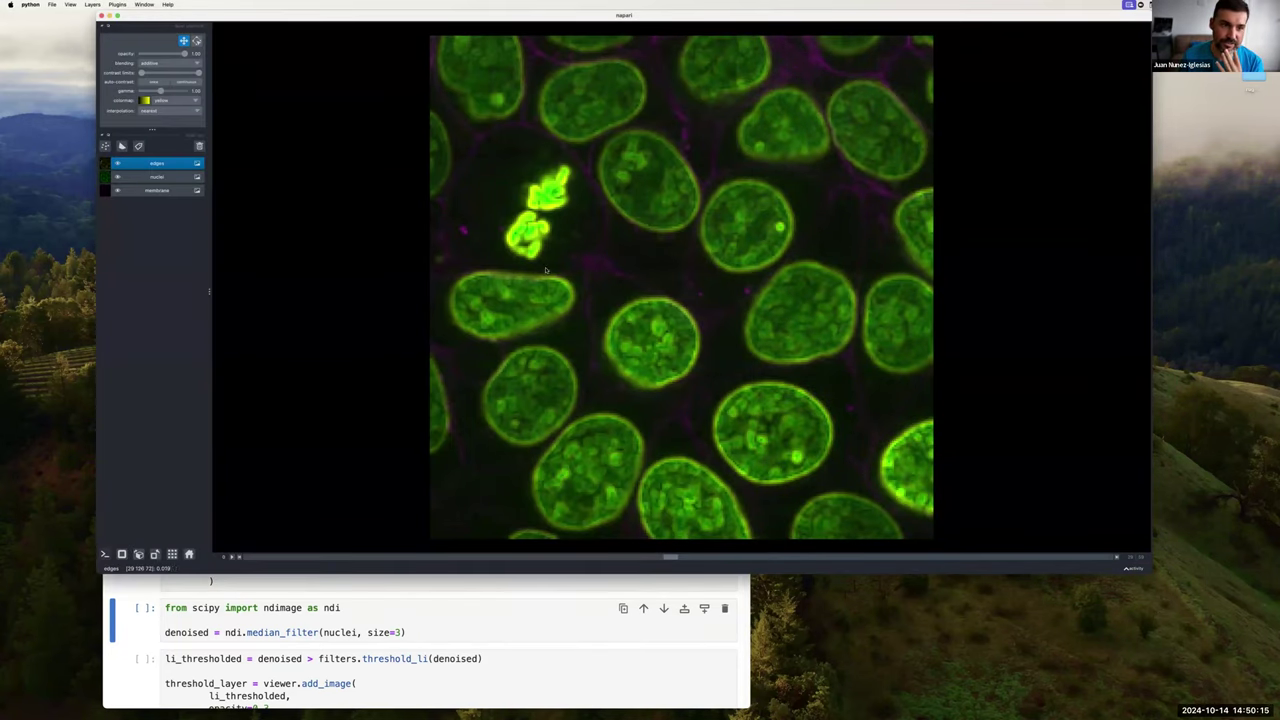
{"action": "left_click", "coordinate": [117, 177]}
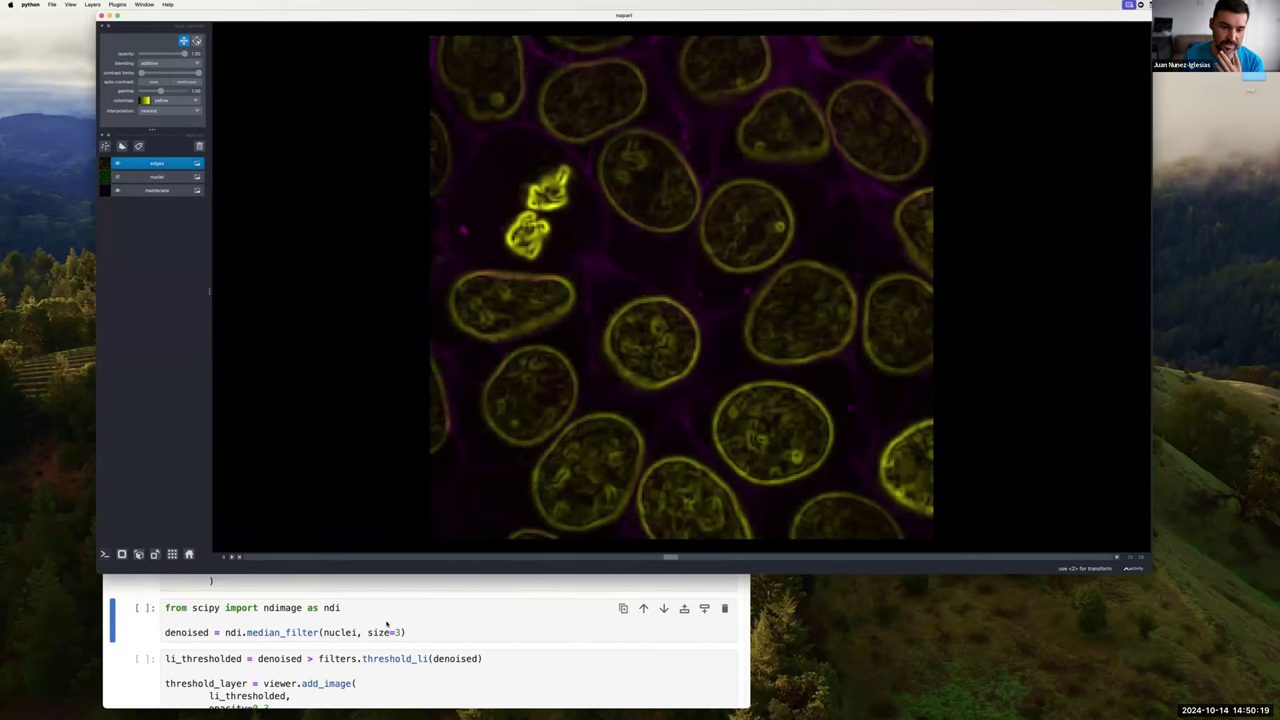
{"action": "left_click", "coordinate": [386, 624]}
{"action": "scroll", "coordinate": [386, 600], "scroll_direction": "down", "scroll_amount": 4}
{"action": "left_click", "coordinate": [397, 440]}
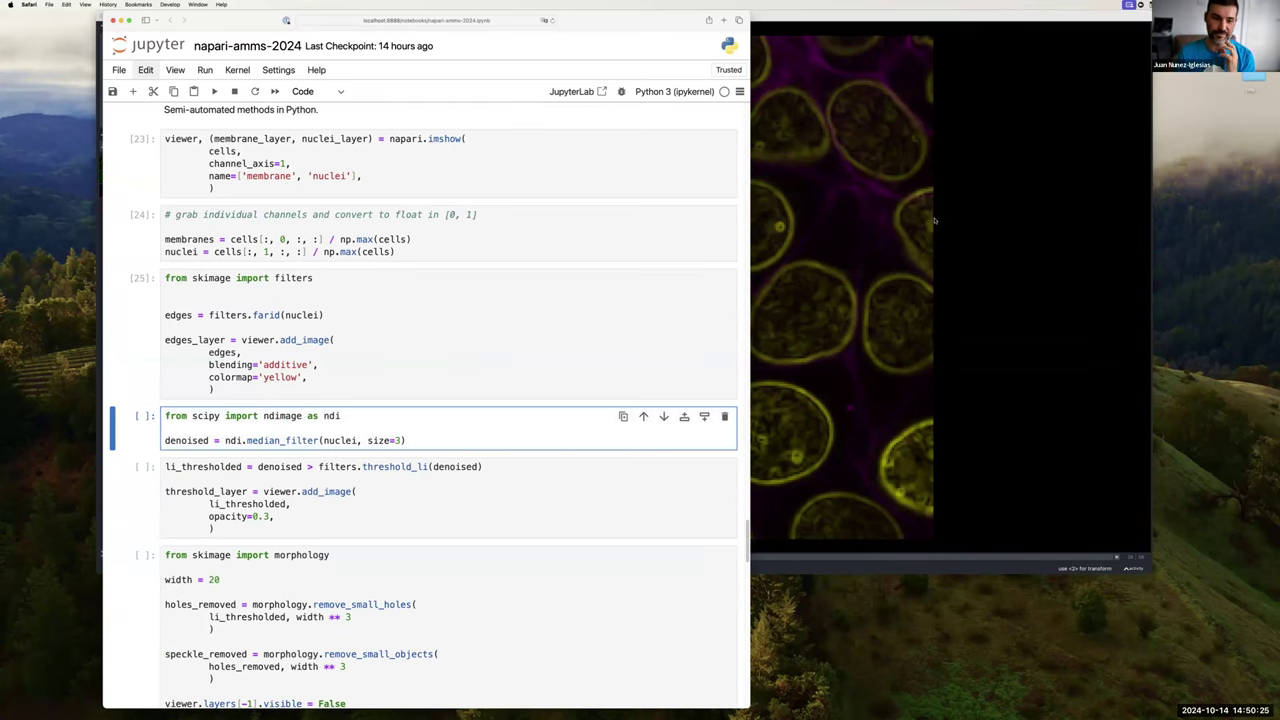
- Median-filter, Li-threshold and clean the nuclei, then add them as a 'labels' layer
{"action": "left_click", "coordinate": [419, 440]}
{"action": "key", "text": "shift+Return"}
{"action": "key", "text": "shift+Return"}
{"action": "key", "text": "shift+Return"}
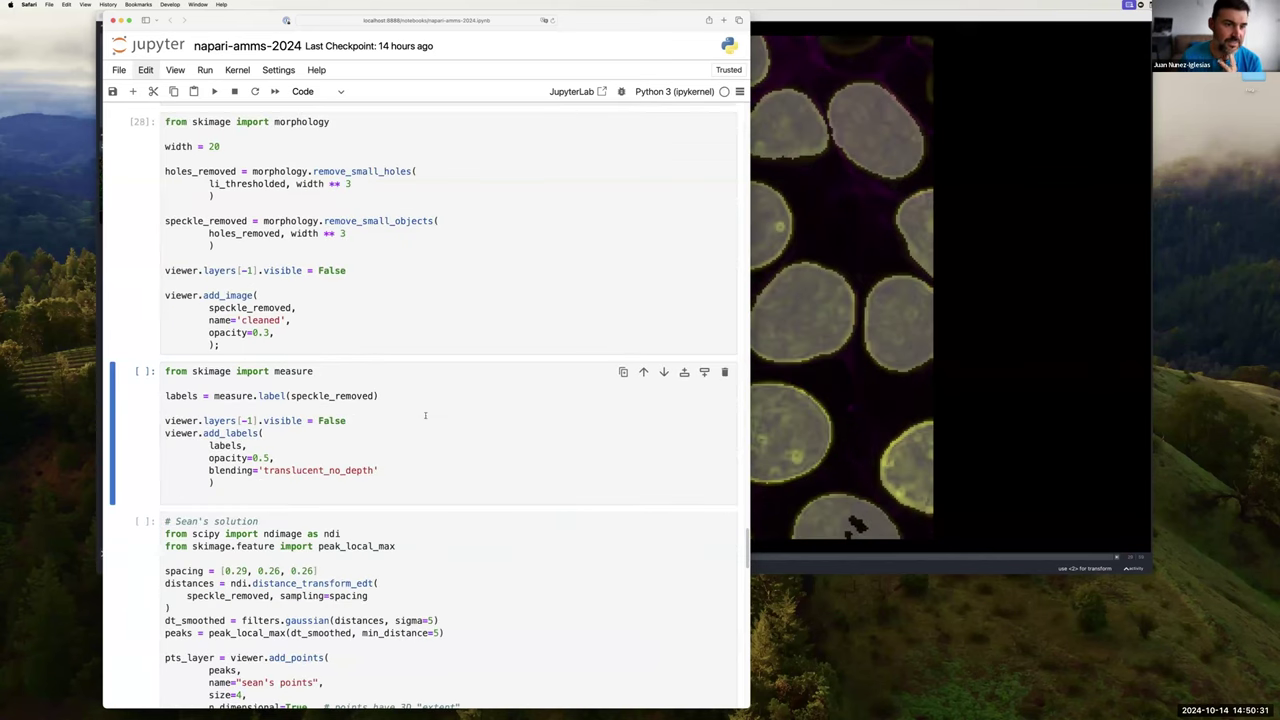
{"action": "scroll", "coordinate": [366, 339], "scroll_direction": "down", "scroll_amount": 5}
{"action": "left_click", "coordinate": [338, 292]}
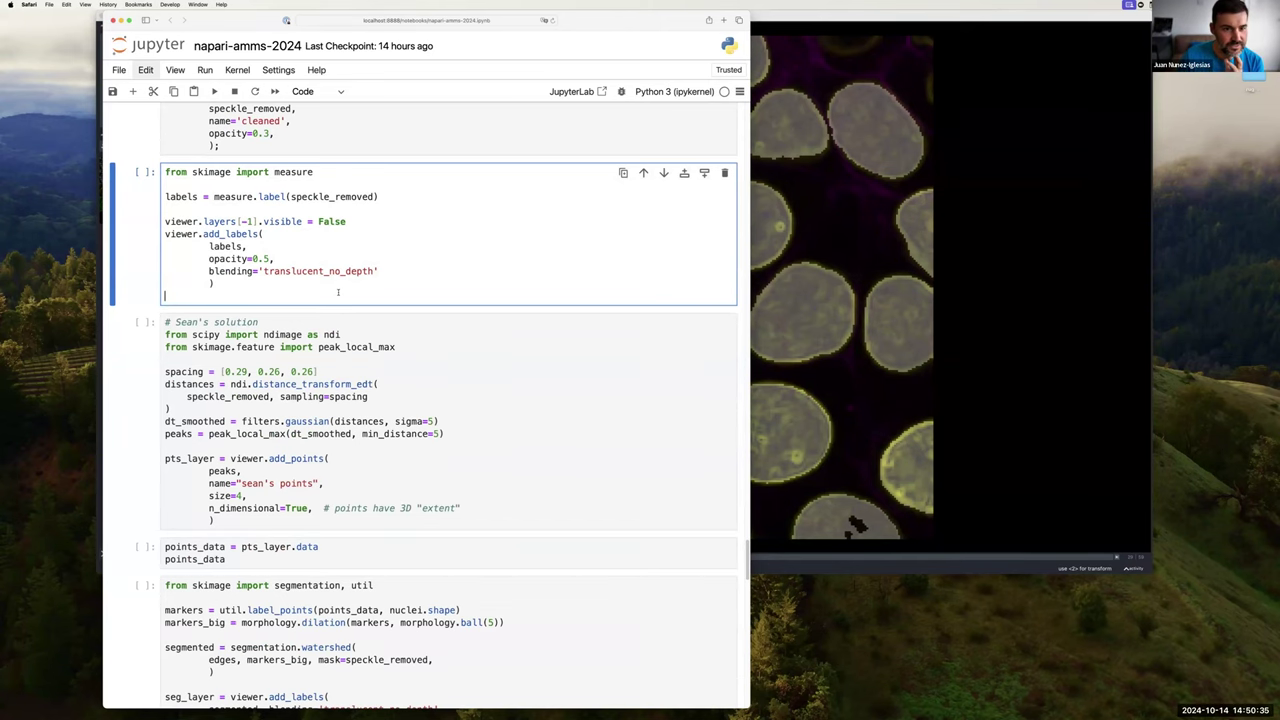
{"action": "key", "text": "shift+Return"}
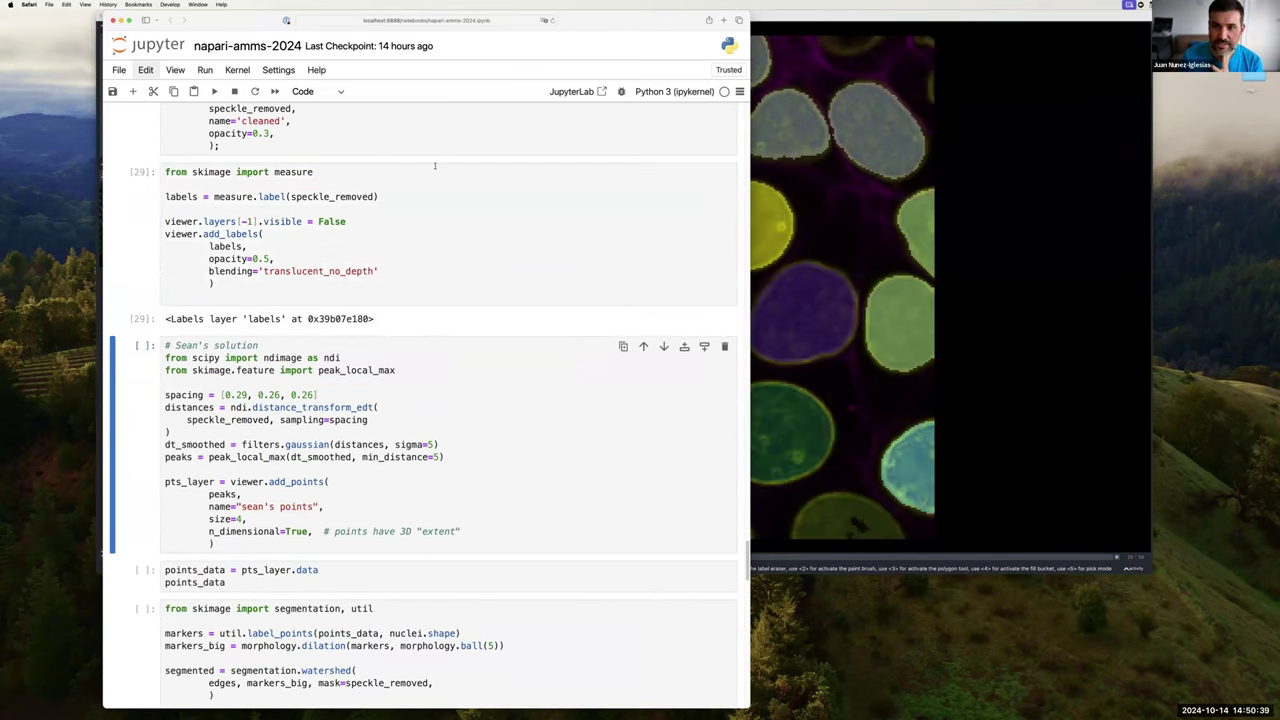
- View the labelled nuclei in 3D with Ctrl+Y, rotate the volume, then return to the notebook
{"action": "left_click", "coordinate": [864, 12]}
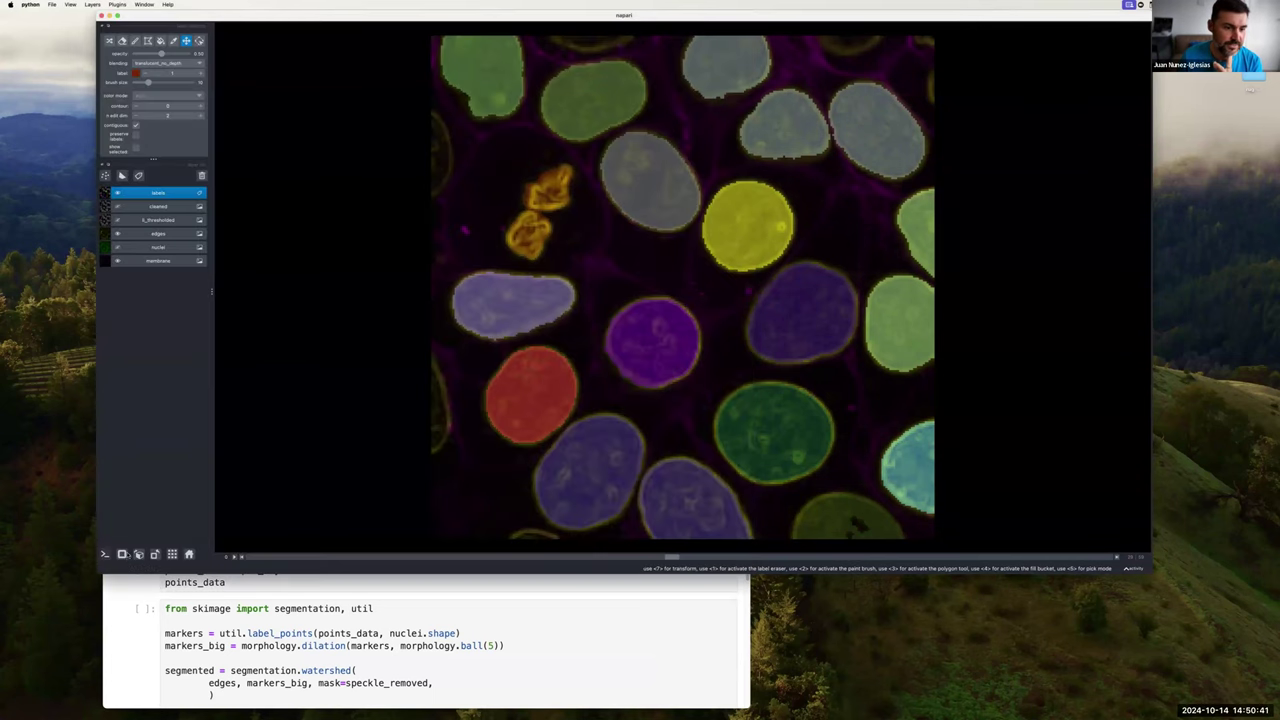
{"action": "key", "text": "ctrl+y"}
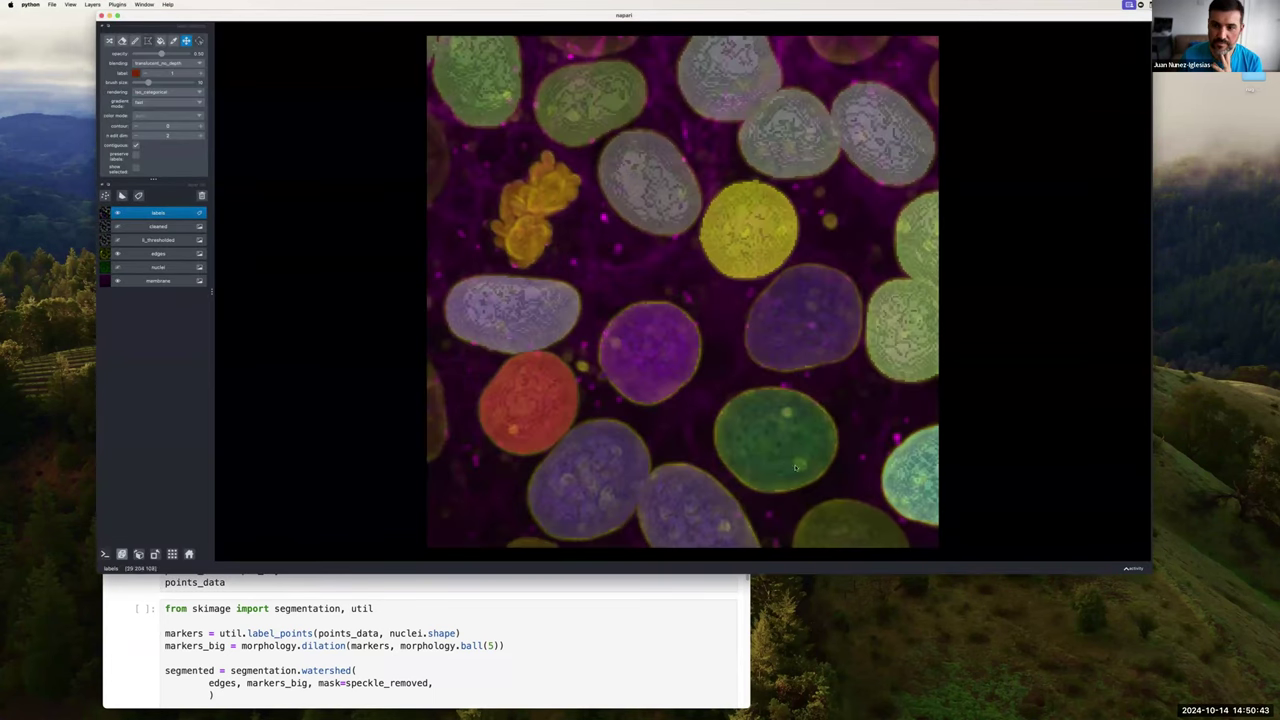
{"action": "left_click_drag", "start_coordinate": [690, 365], "coordinate": [777, 438]}
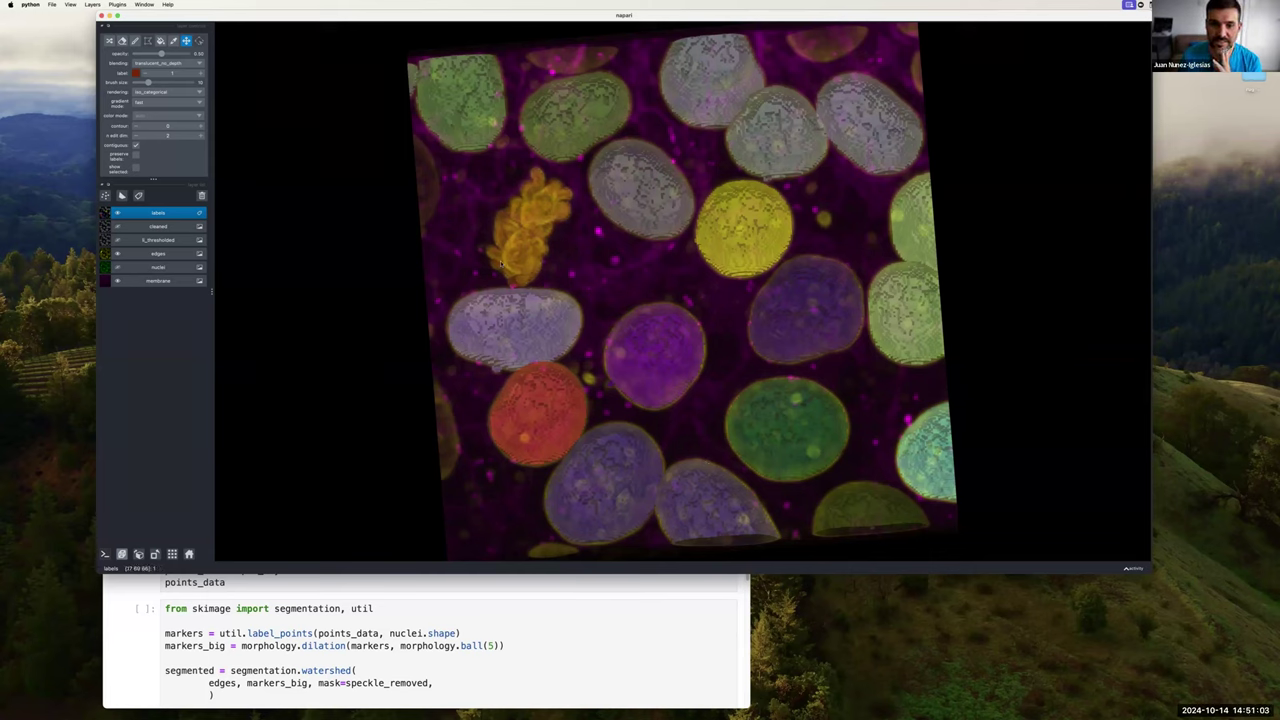
{"action": "left_click_drag", "start_coordinate": [519, 275], "coordinate": [536, 380]}
{"action": "key", "text": "super+Tab"}
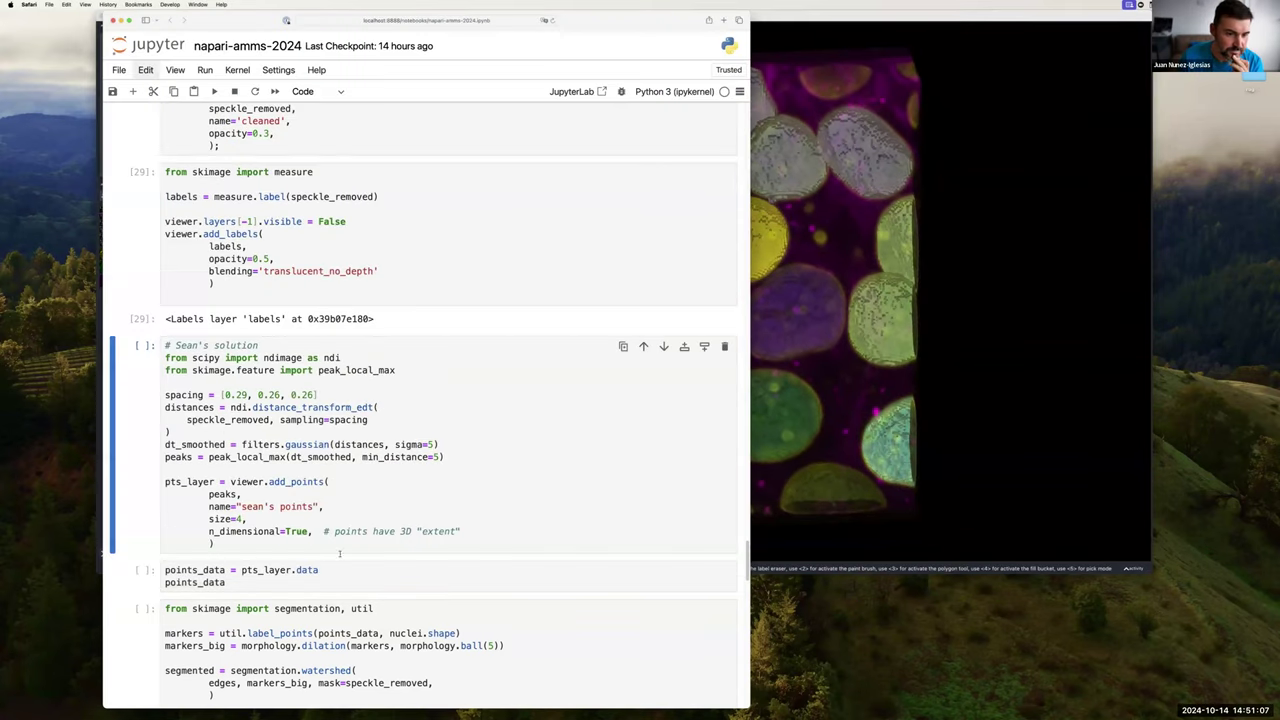
- Run the Sean's solution cell and rotate napari's 3D view to inspect the nucleus-centre points
{"action": "key", "text": "ctrl+Return"}
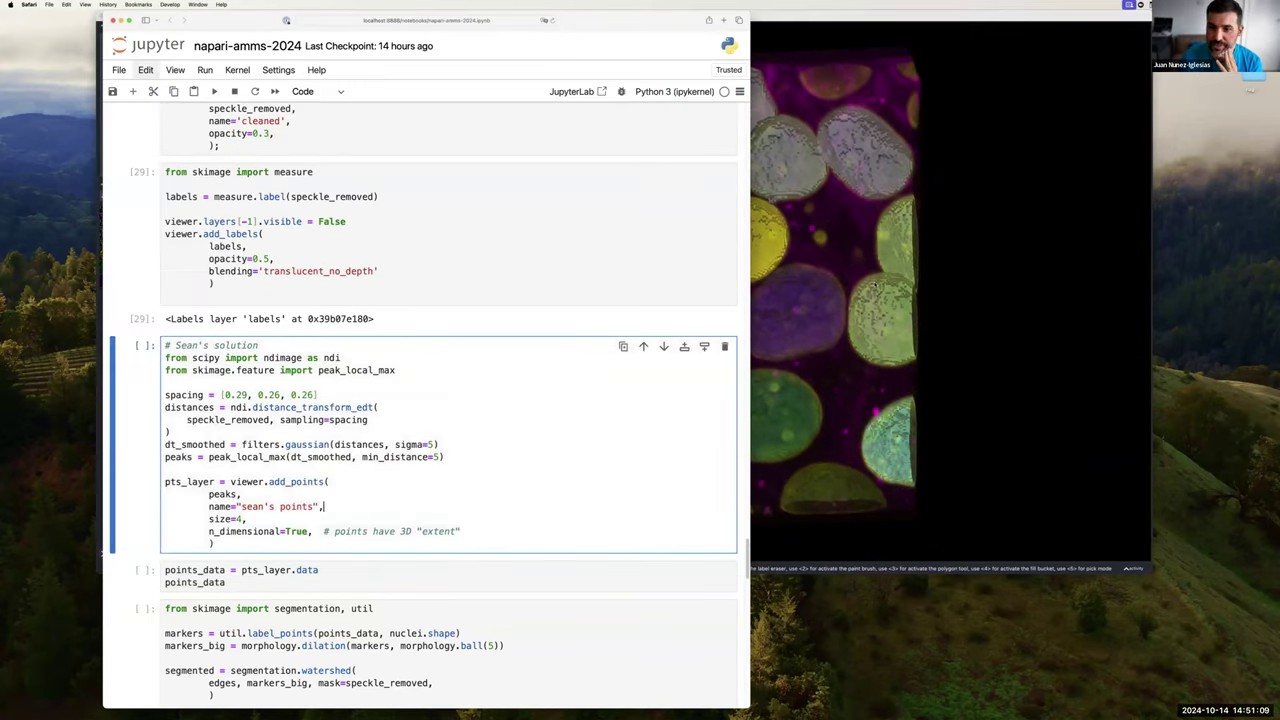
{"action": "left_click", "coordinate": [929, 323]}
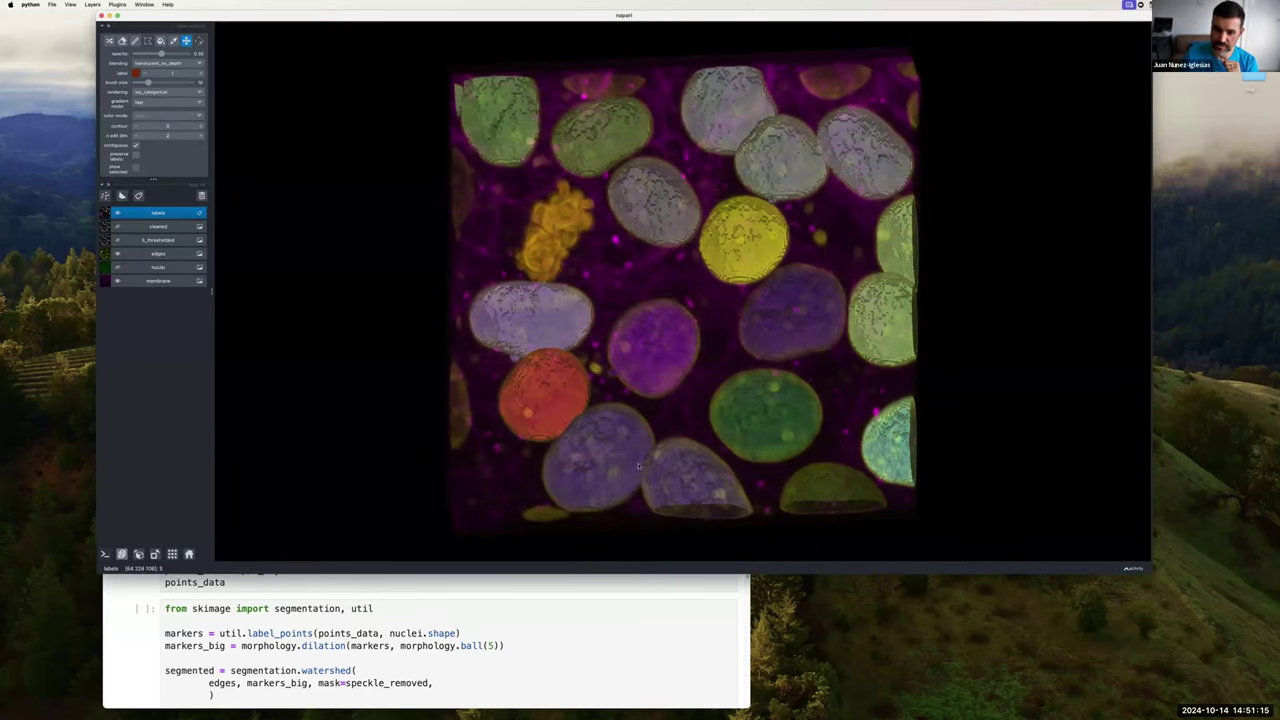
{"action": "left_click", "coordinate": [286, 591]}
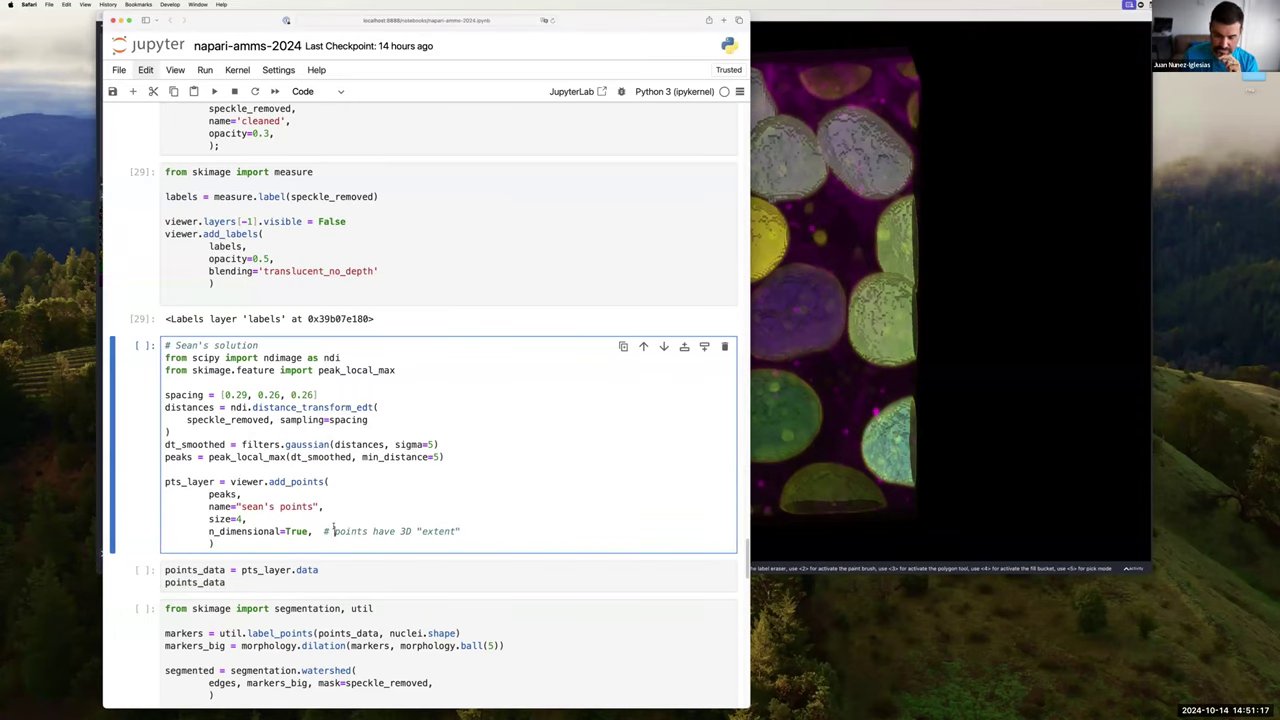
{"action": "key", "text": "shift+Return"}
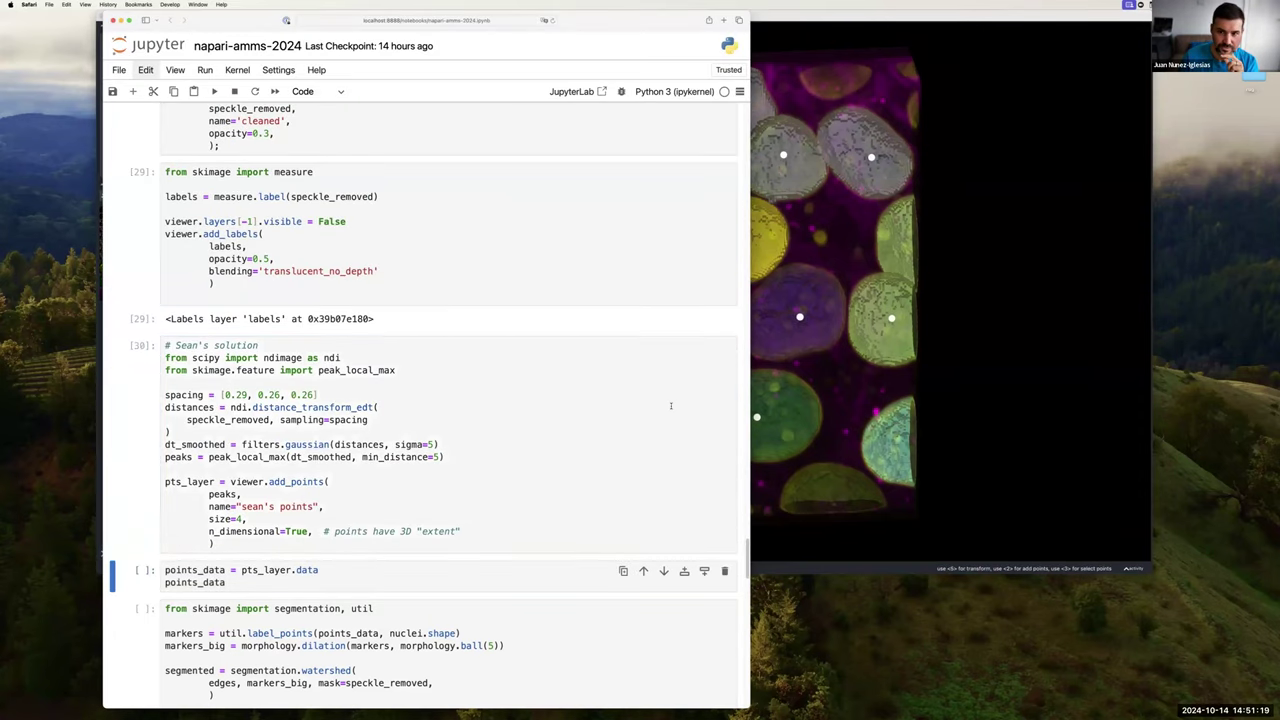
{"action": "left_click", "coordinate": [901, 350]}
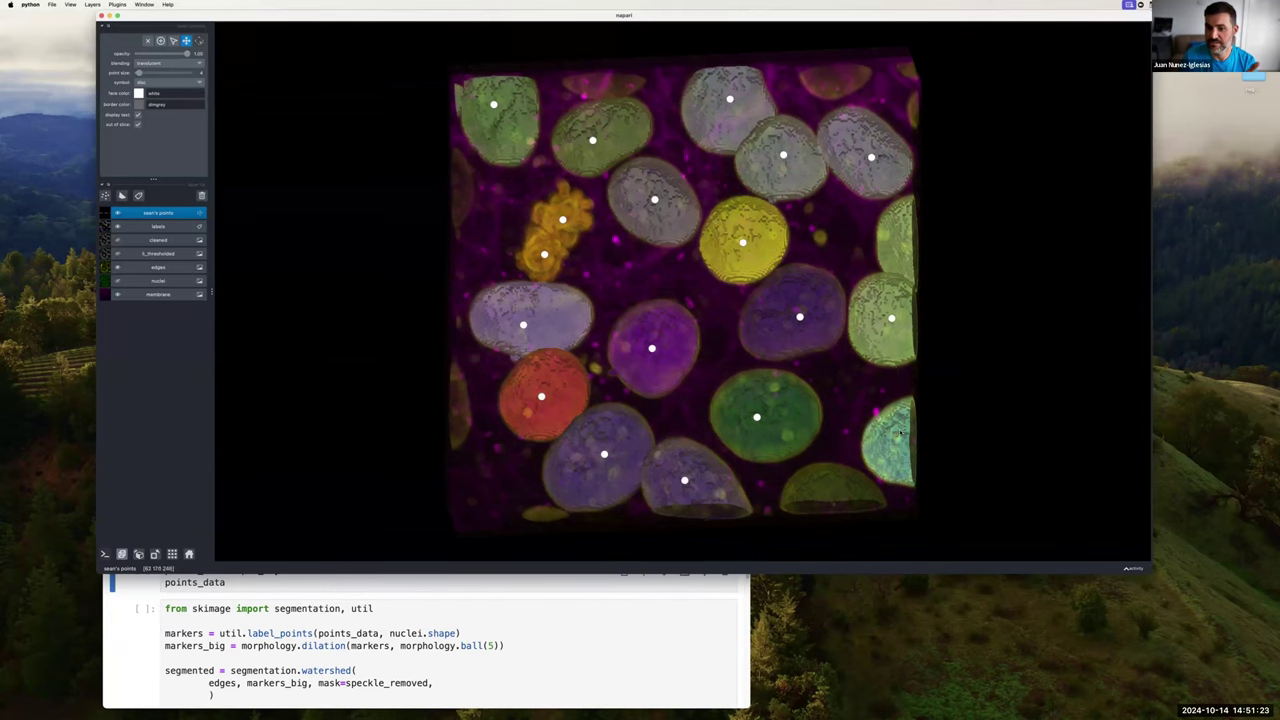
{"action": "left_click_drag", "start_coordinate": [875, 361], "coordinate": [897, 436]}
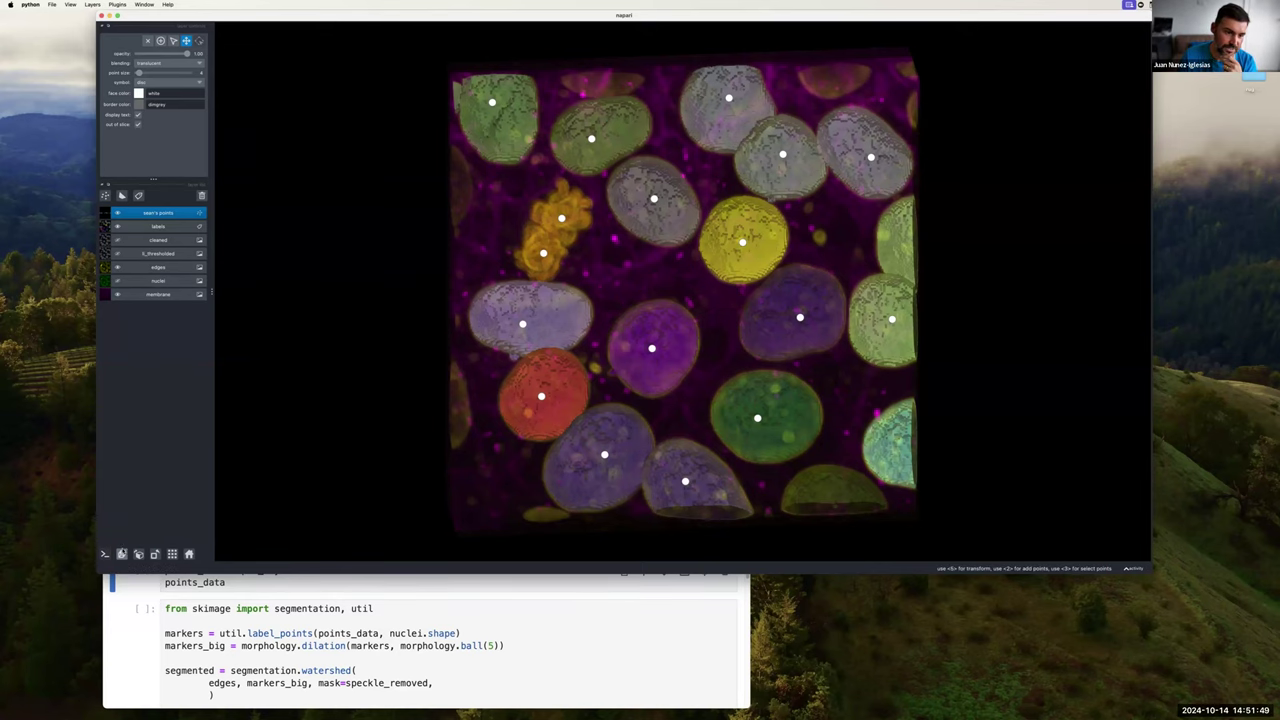
- Step through z-slices in 2D, then return to 3D to check the points
{"action": "left_click", "coordinate": [121, 554]}
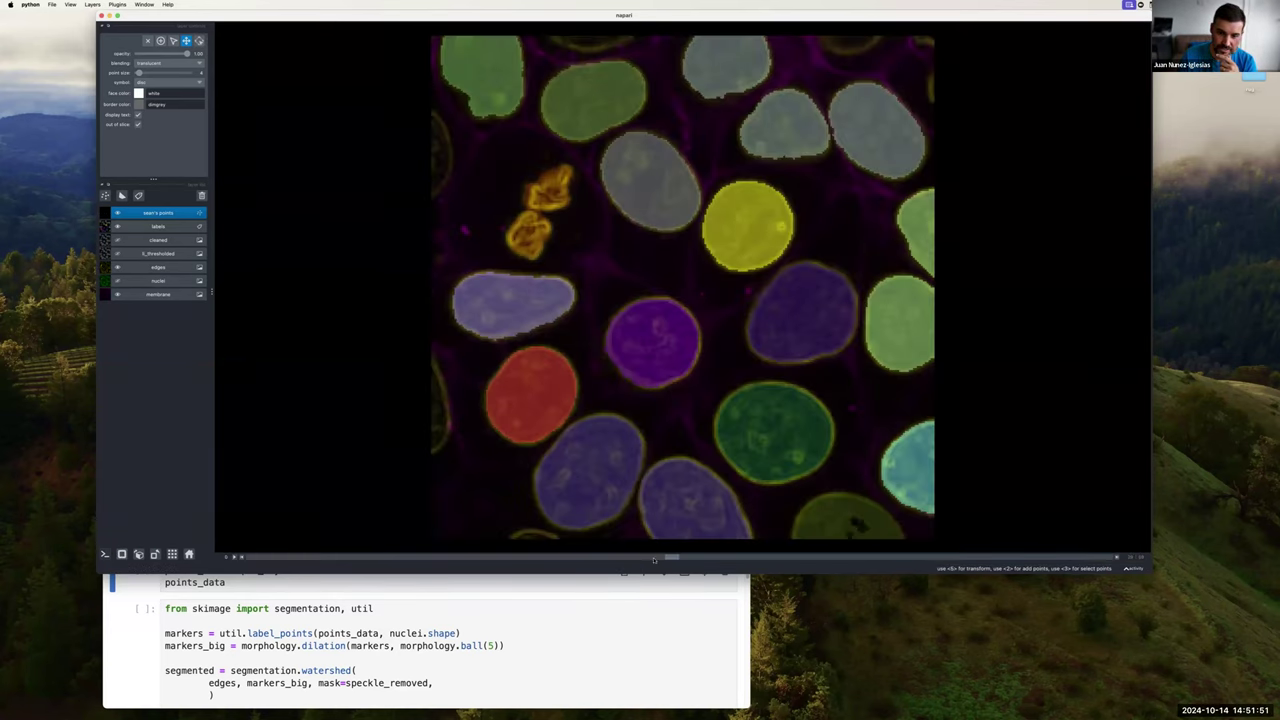
{"action": "left_click", "coordinate": [602, 558]}
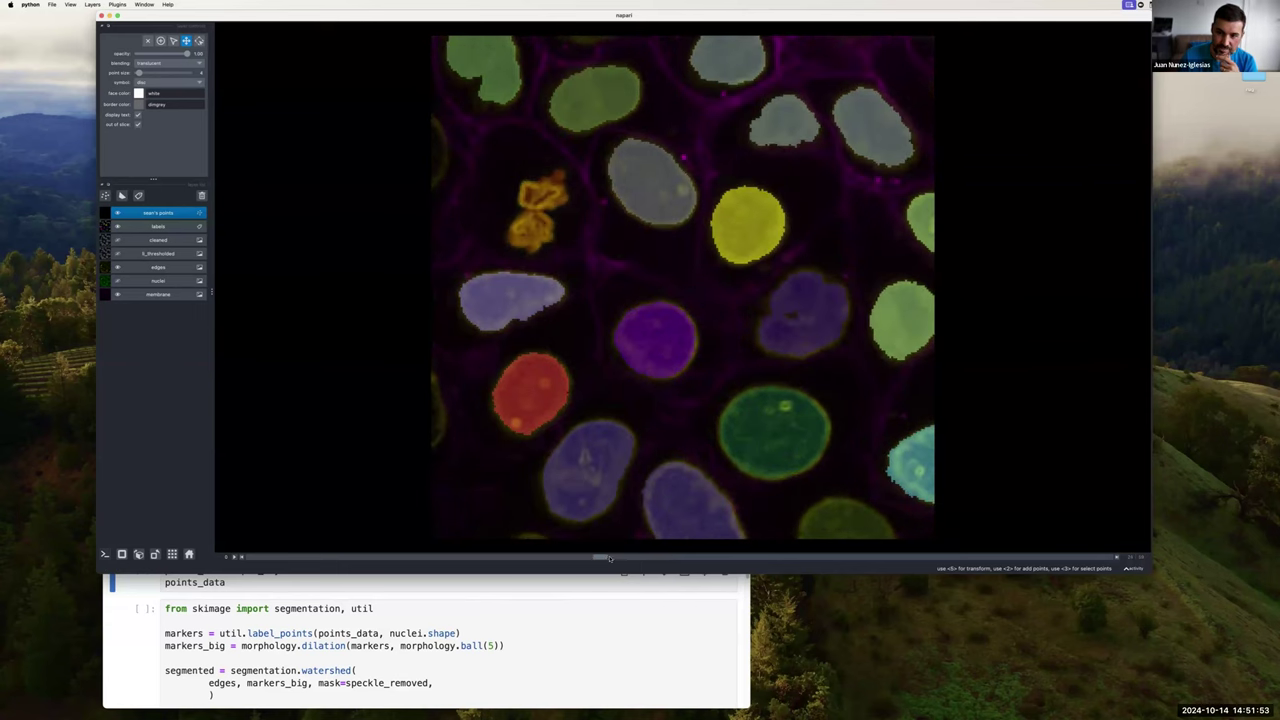
{"action": "left_click_drag", "start_coordinate": [612, 558], "coordinate": [683, 562]}
{"action": "left_click", "coordinate": [121, 554]}
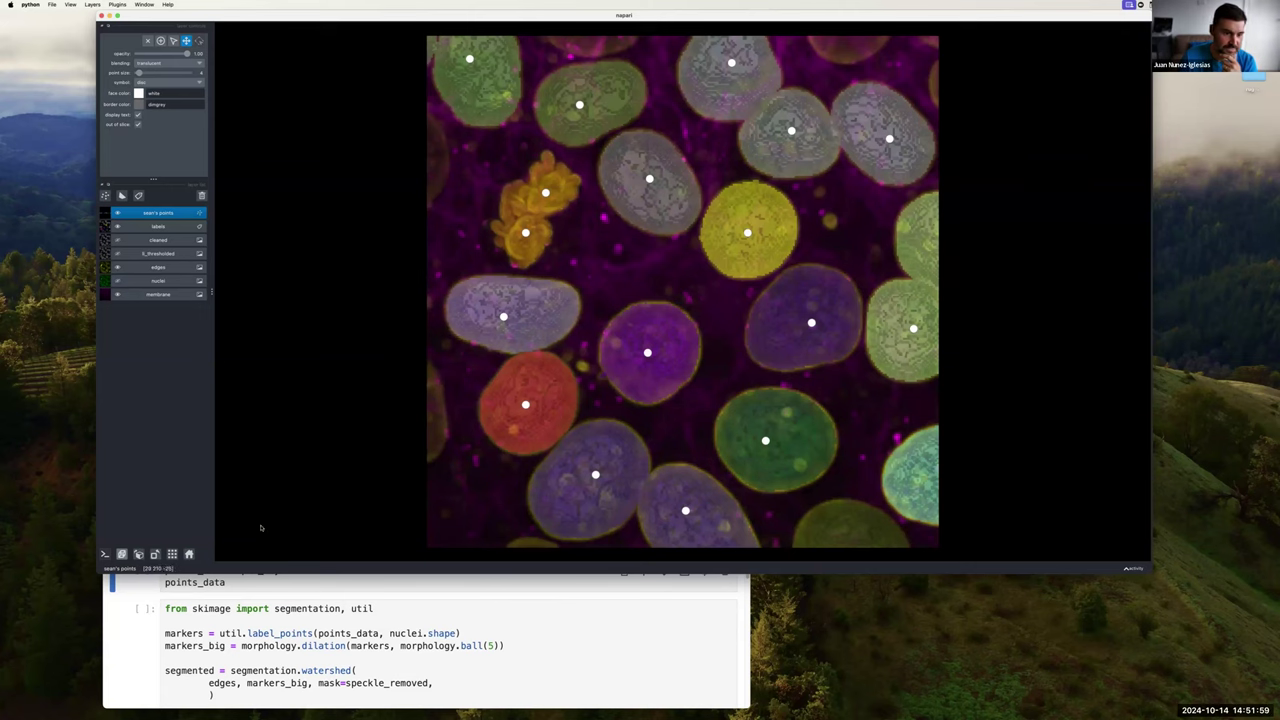
- In 2D, add points to the bottom, right and lower-right edge nuclei, then view in 3D
{"action": "left_click", "coordinate": [121, 554]}
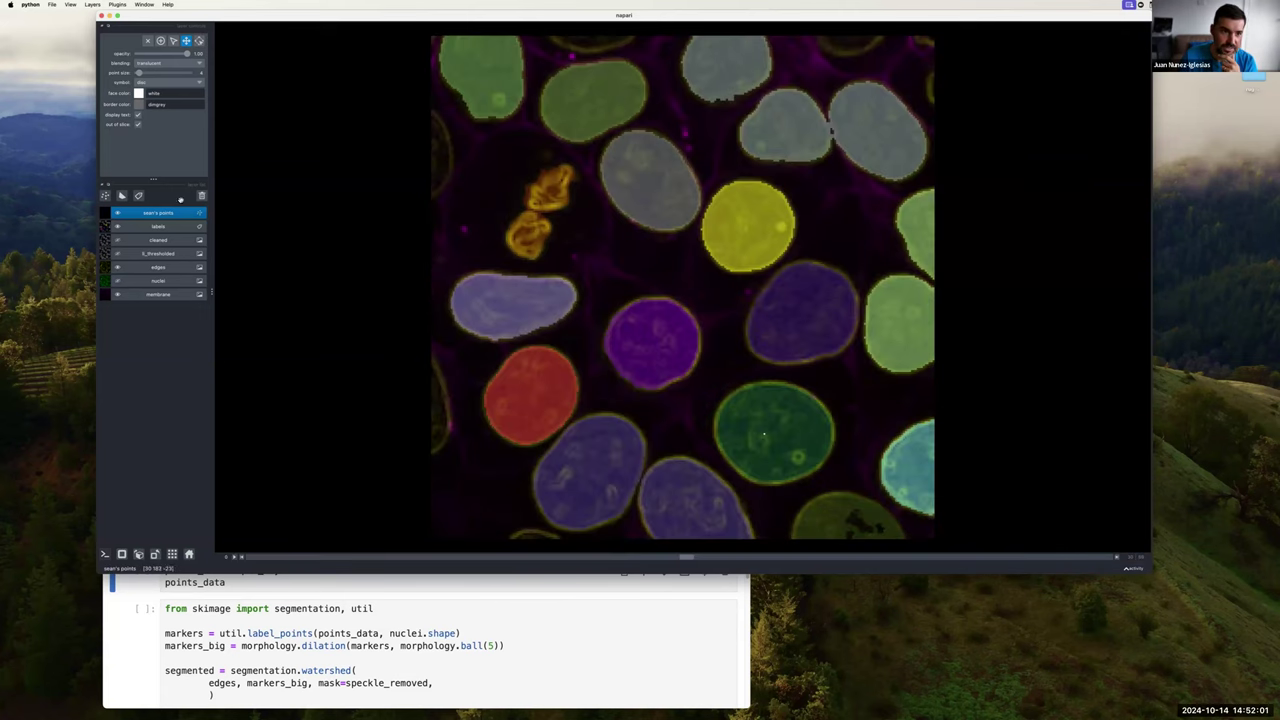
{"action": "key", "text": "2"}
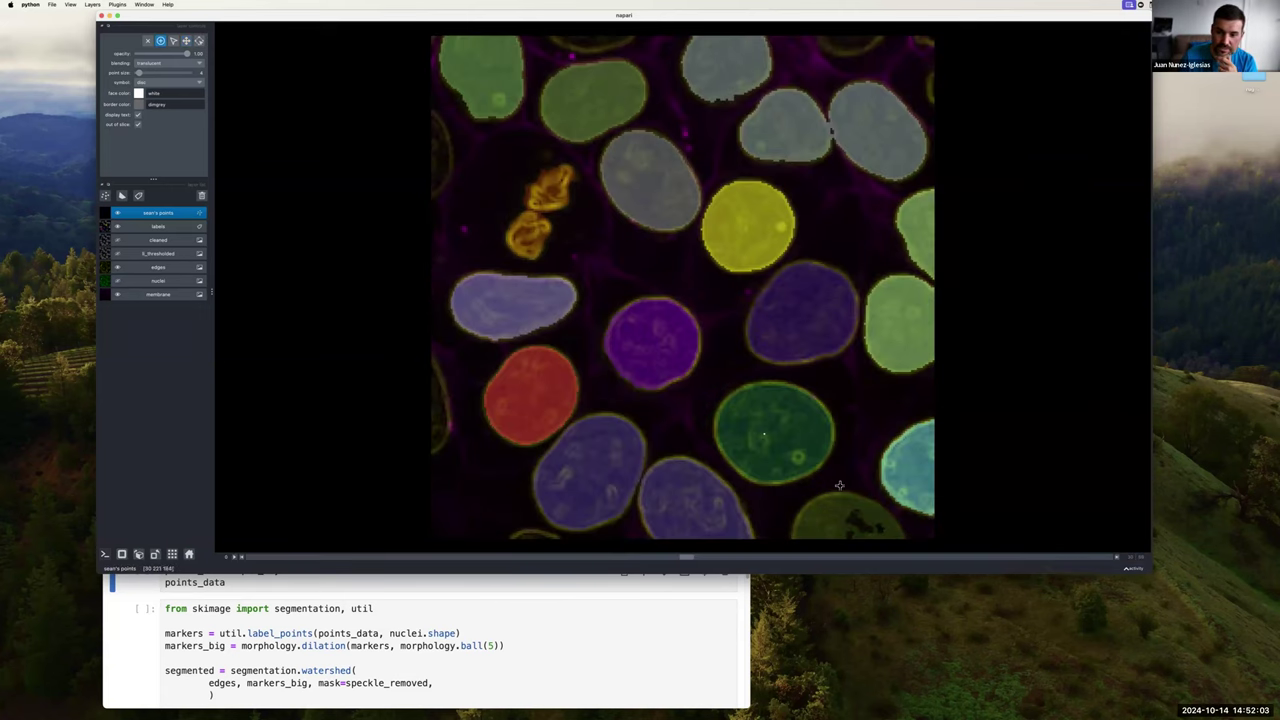
{"action": "left_click", "coordinate": [831, 525]}
{"action": "left_click", "coordinate": [927, 231]}
{"action": "left_click", "coordinate": [924, 475]}
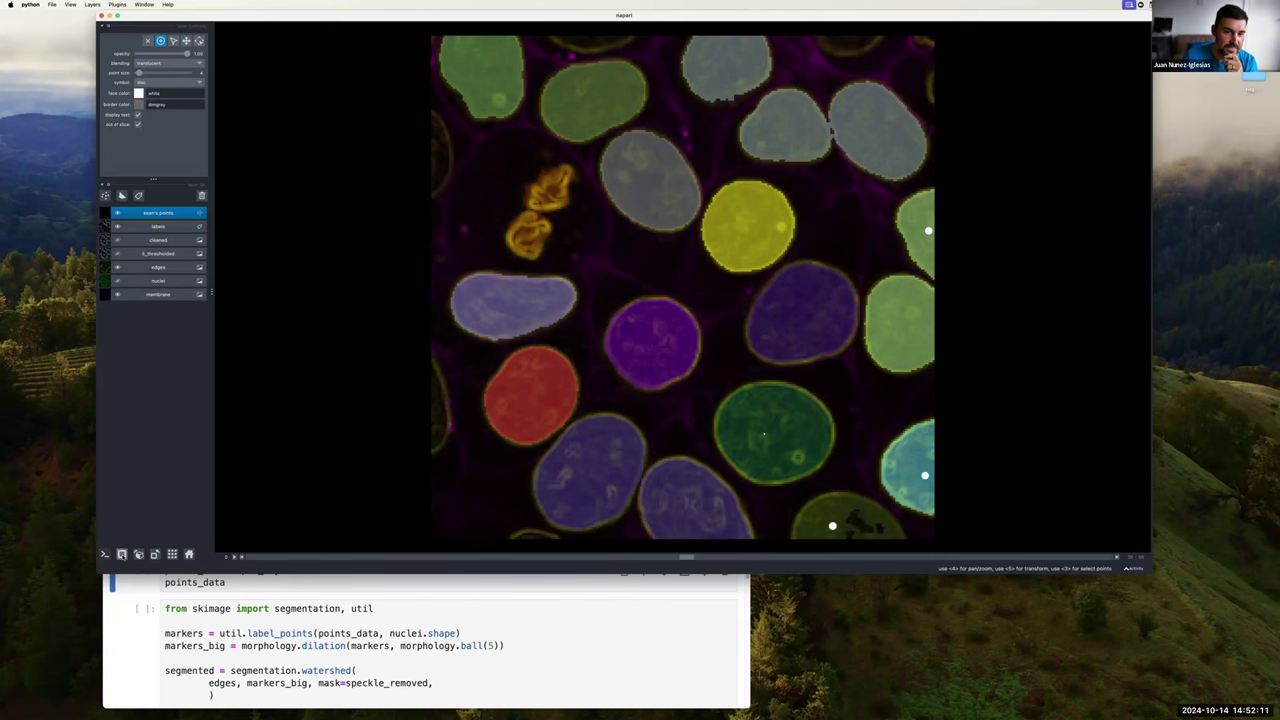
{"action": "left_click", "coordinate": [121, 554]}
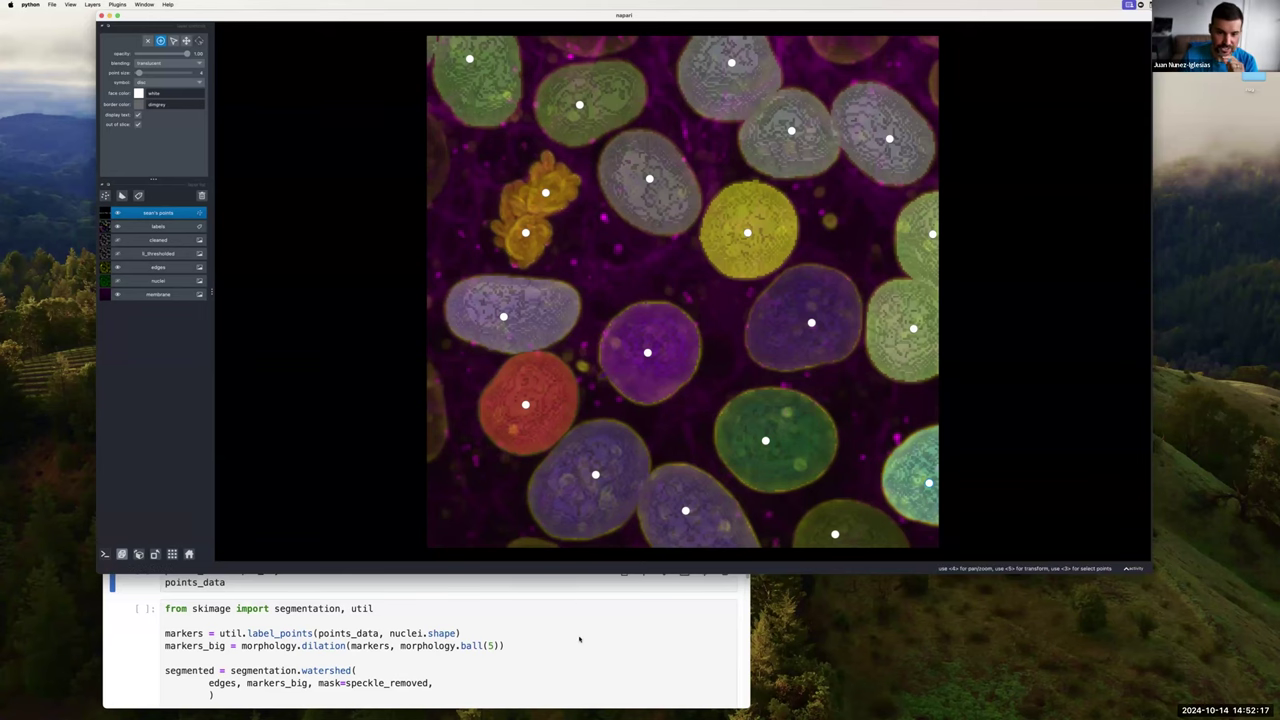
- Run the cell printing the points_data coordinates
{"action": "left_click", "coordinate": [502, 599]}
{"action": "scroll", "coordinate": [364, 487], "scroll_direction": "down", "scroll_amount": 2}
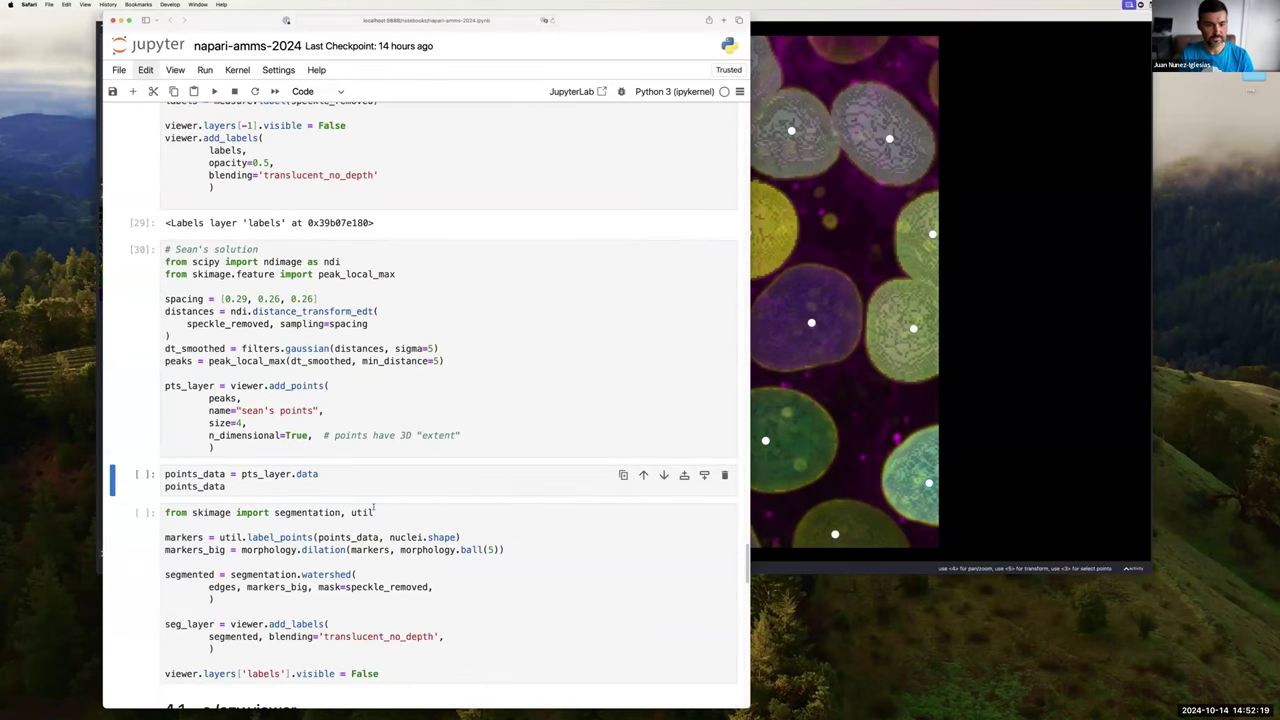
{"action": "key", "text": "shift+Return"}
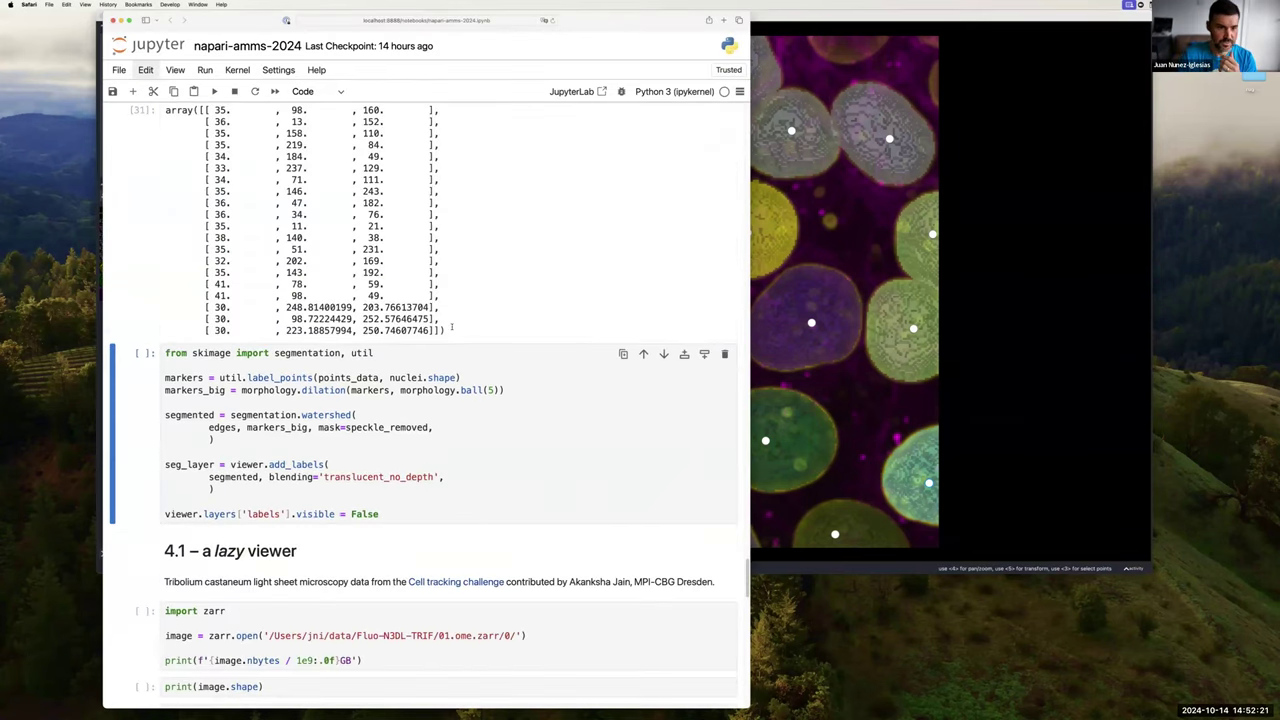
- Highlight the automatically found point rows, then the three hand-added point rows
{"action": "scroll", "coordinate": [450, 300], "scroll_direction": "up", "scroll_amount": 5}
{"action": "scroll", "coordinate": [450, 300], "scroll_direction": "down", "scroll_amount": 1}
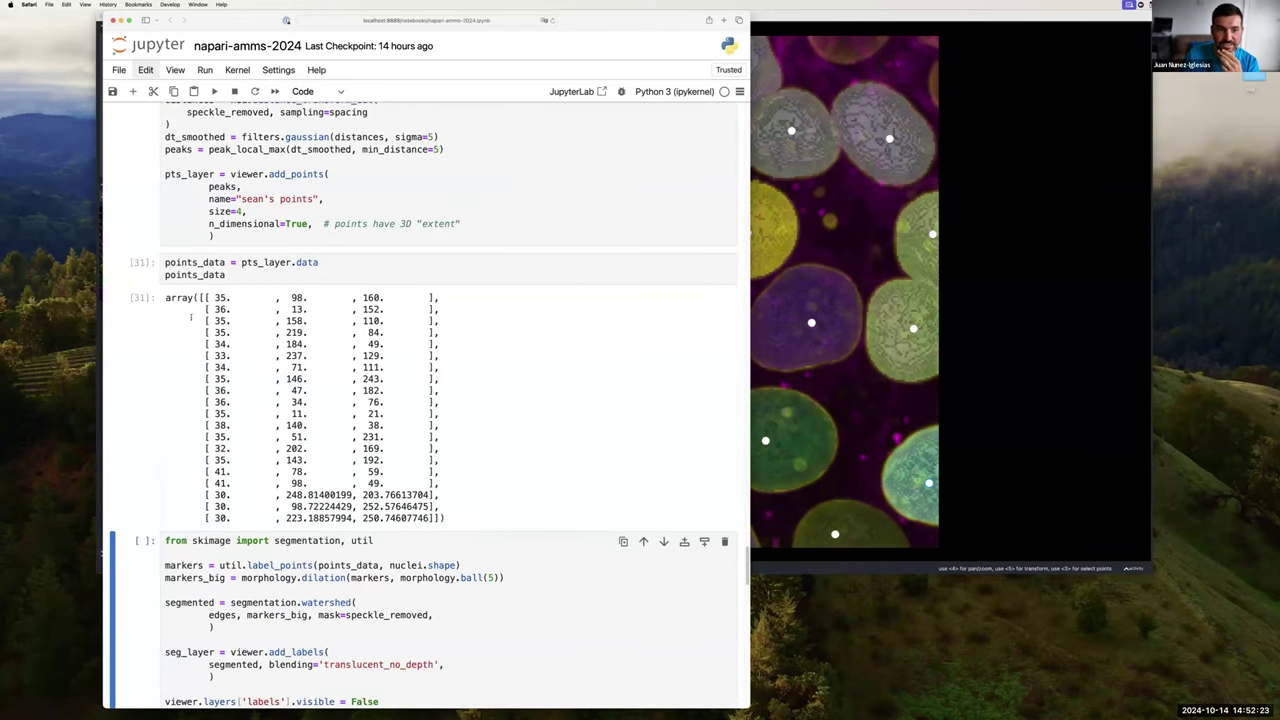
{"action": "left_click_drag", "start_coordinate": [216, 297], "coordinate": [447, 482]}
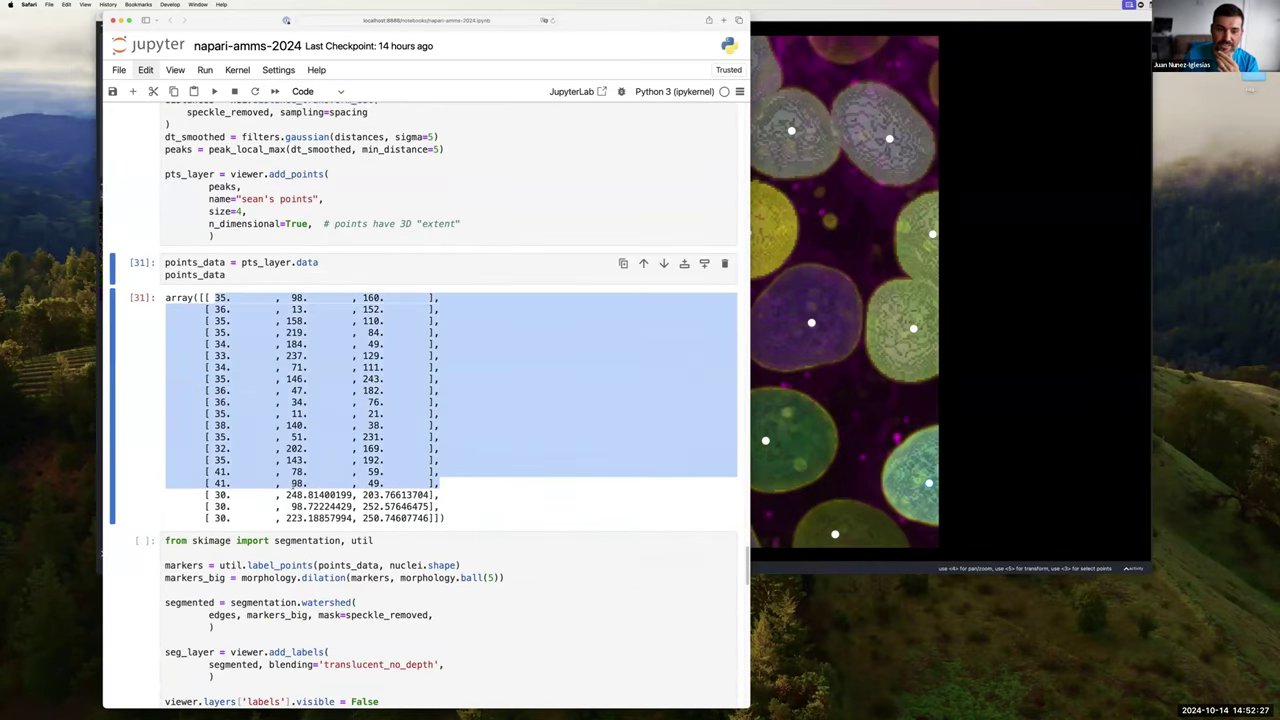
{"action": "left_click", "coordinate": [228, 494]}
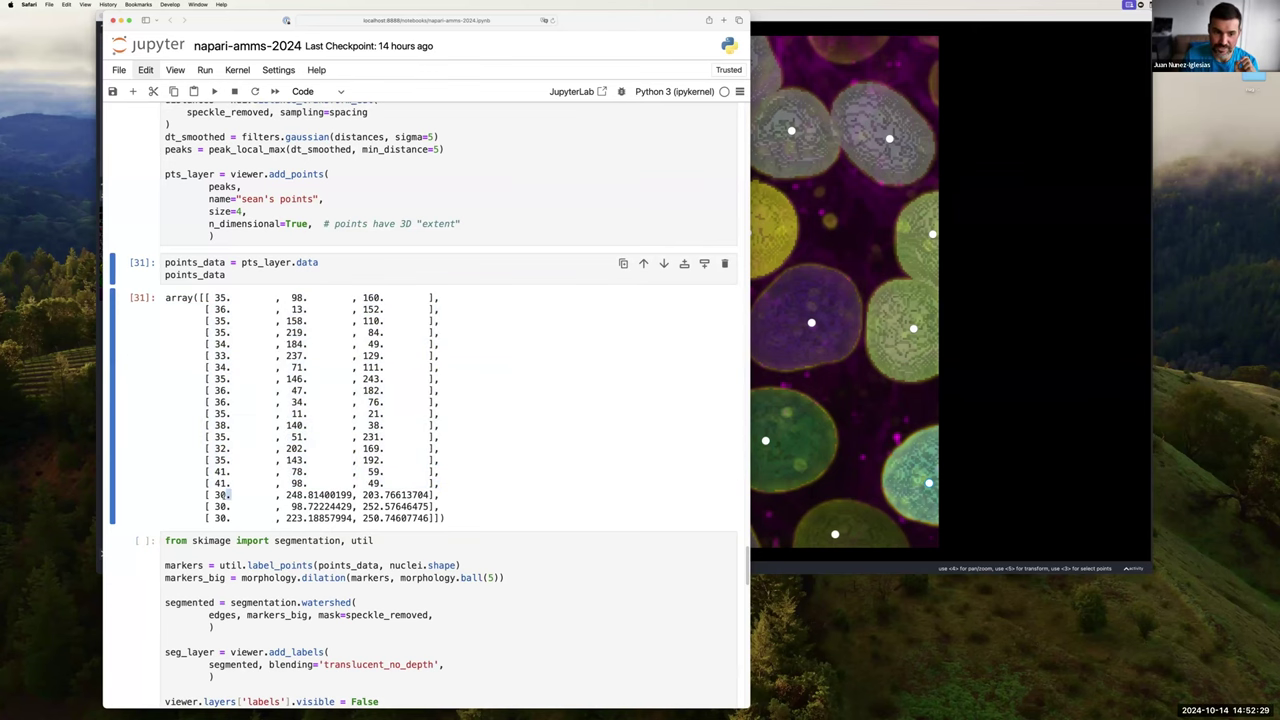
{"action": "triple_click", "coordinate": [228, 494]}
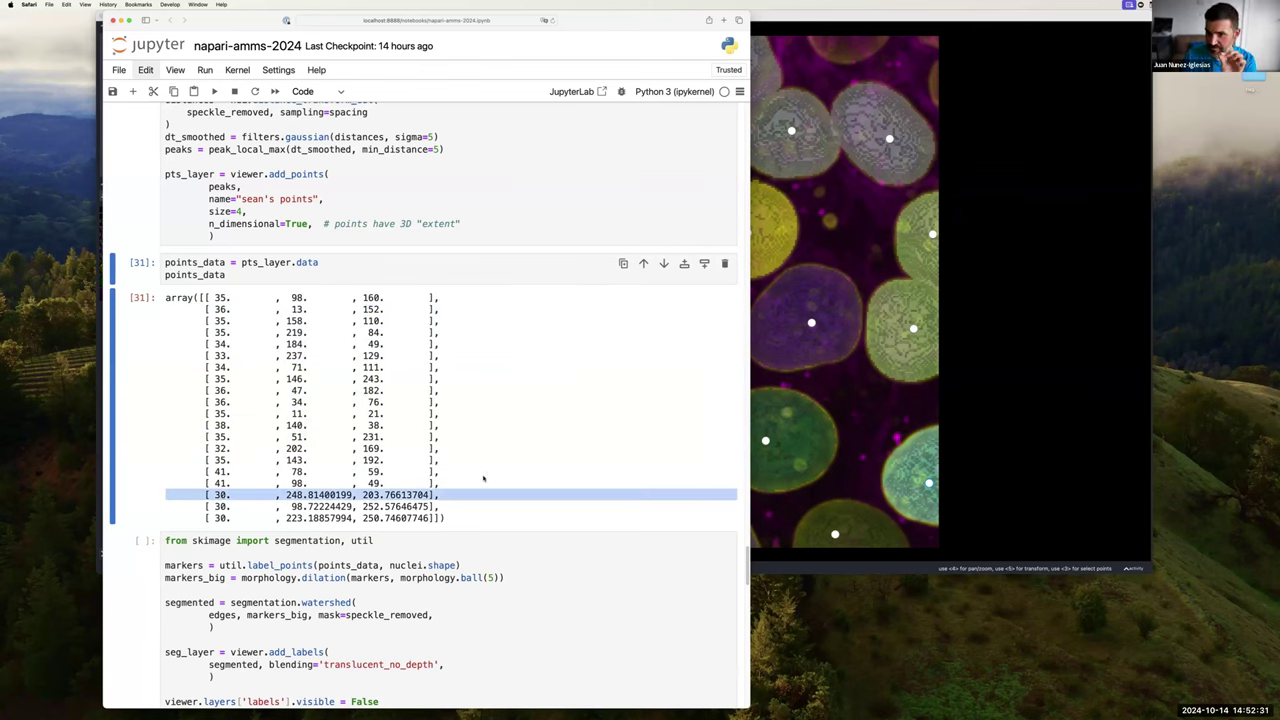
{"action": "left_click_drag", "start_coordinate": [287, 494], "coordinate": [352, 518]}
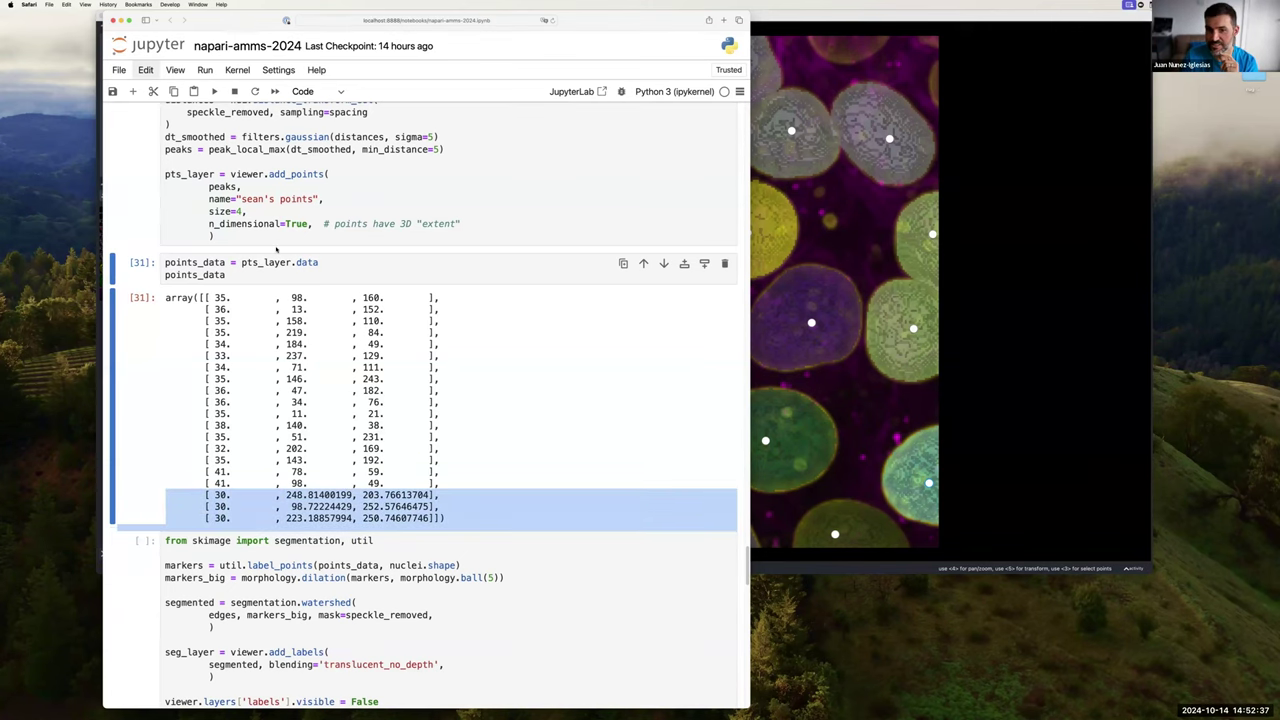
- Run the watershed segmentation cell seeded from these points
{"action": "scroll", "coordinate": [385, 407], "scroll_direction": "down", "scroll_amount": 3}
{"action": "left_click", "coordinate": [353, 407]}
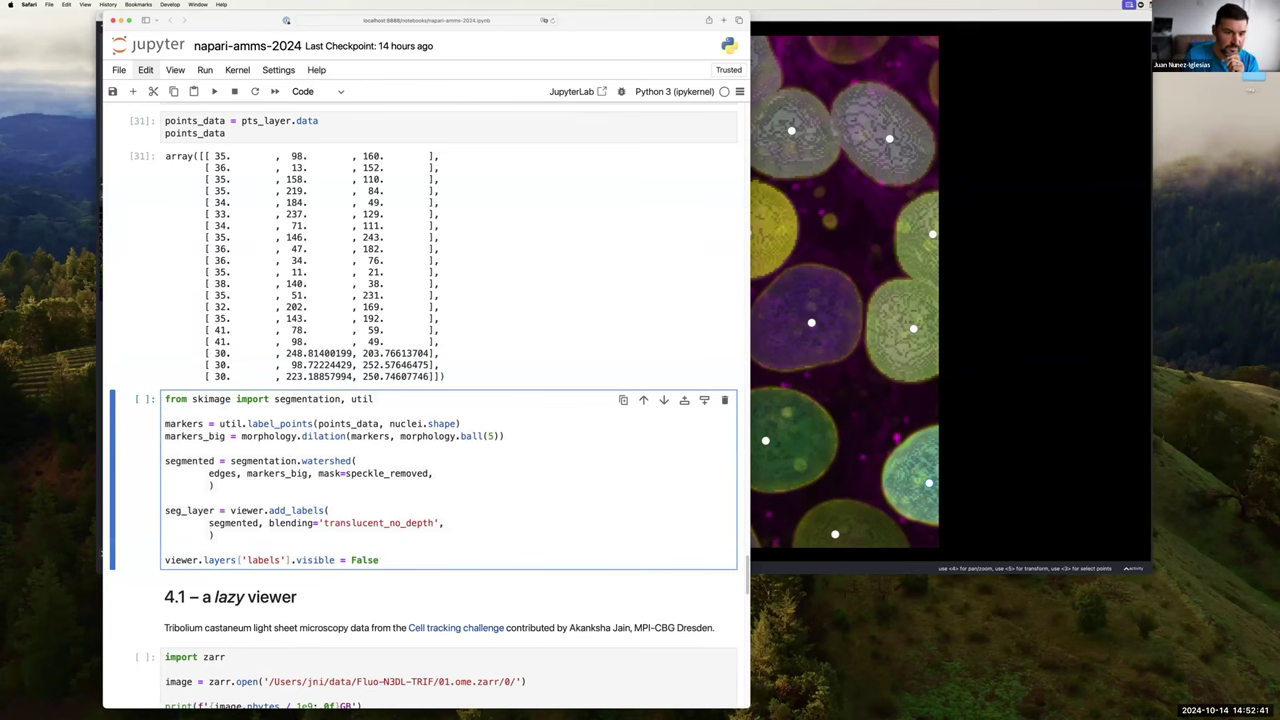
{"action": "key", "text": "shift+Return"}
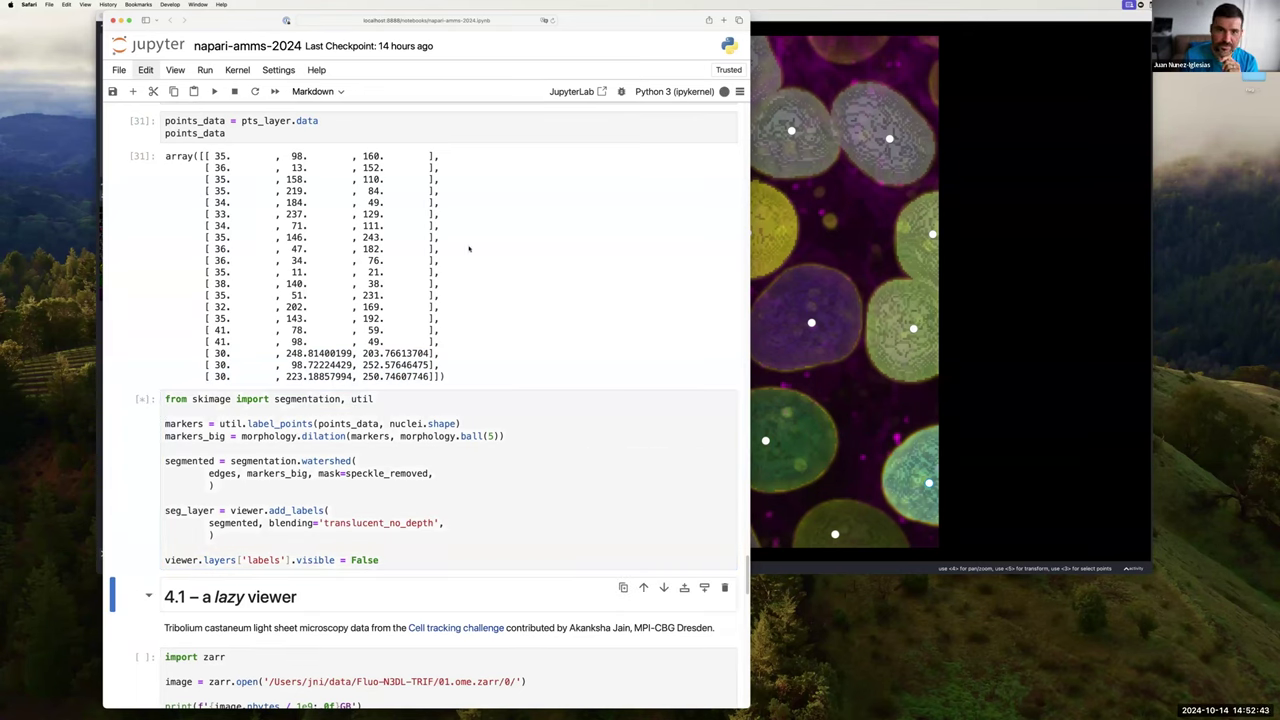
- Rotate the segmented volume, then switch to 2D and step through its z-slices
{"action": "left_click", "coordinate": [958, 12]}
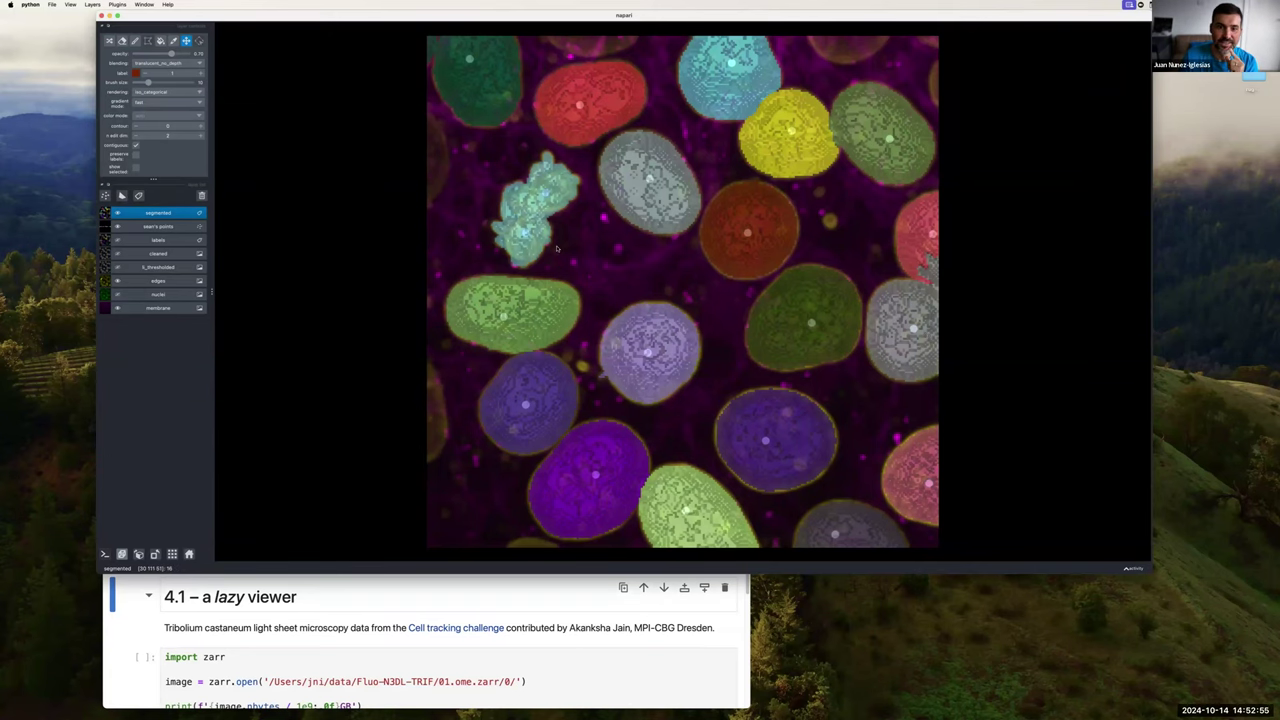
{"action": "left_click_drag", "start_coordinate": [942, 283], "coordinate": [515, 270]}
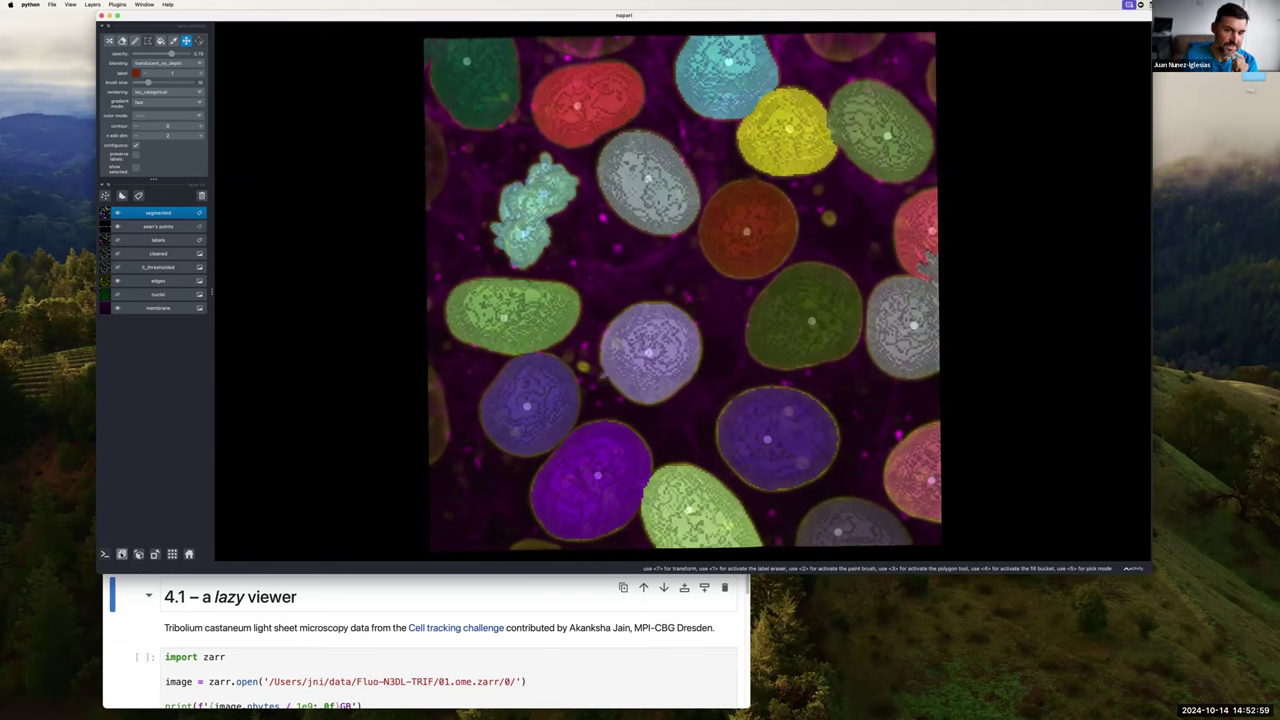
{"action": "left_click", "coordinate": [121, 554]}
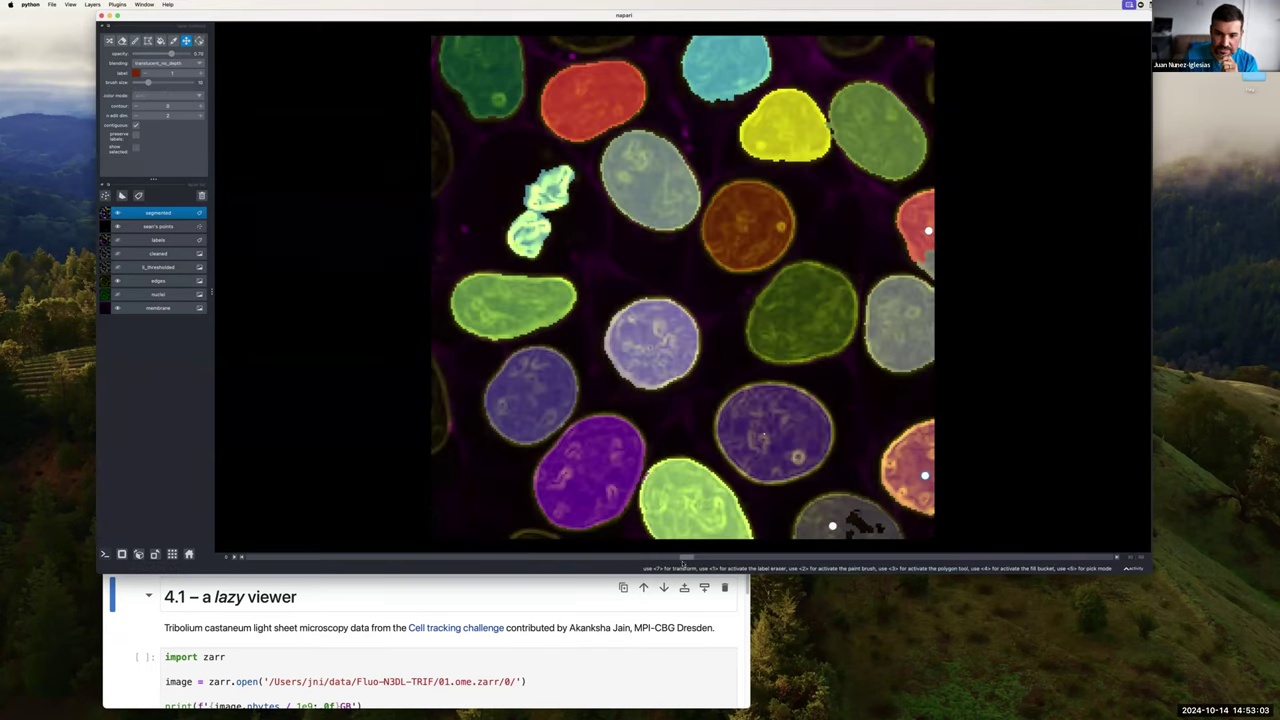
{"action": "left_click_drag", "start_coordinate": [679, 559], "coordinate": [770, 564]}
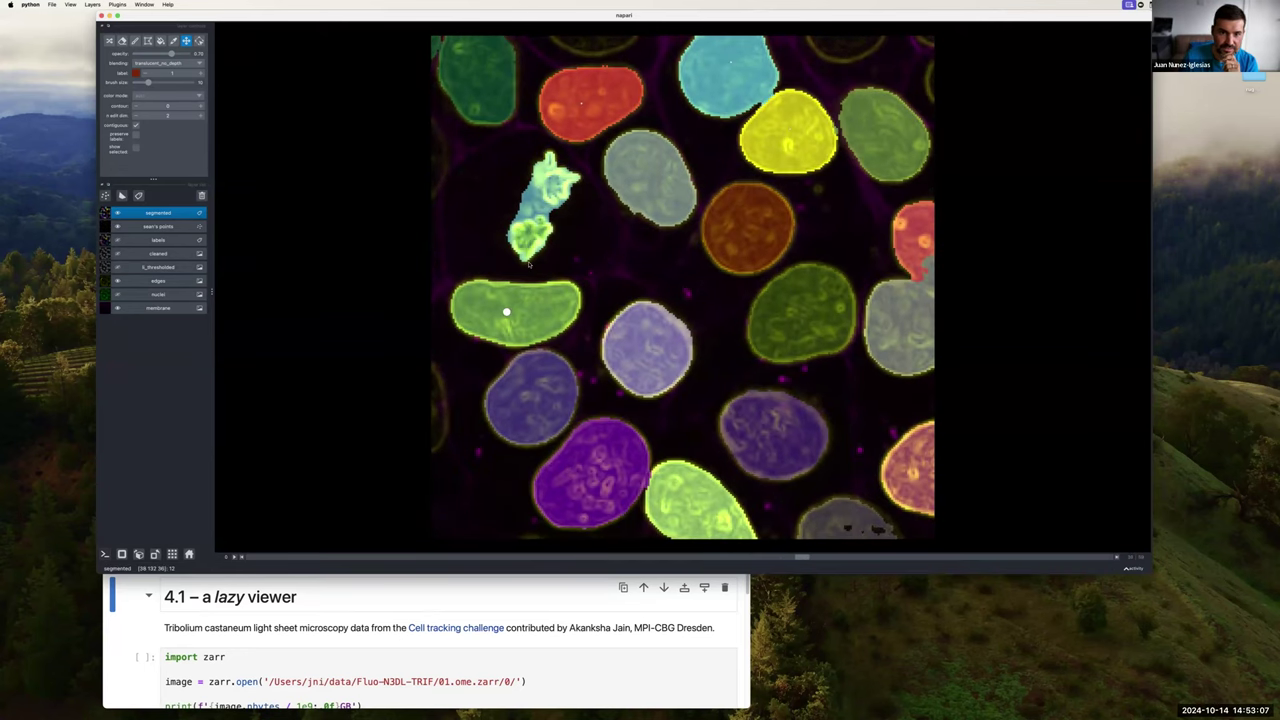
- Zoom out to the full field of segmented nuclei and nudge the image slightly down
{"action": "scroll", "coordinate": [533, 228], "scroll_direction": "up", "scroll_amount": 5}
{"action": "scroll", "coordinate": [533, 228], "scroll_direction": "up", "scroll_amount": 2}
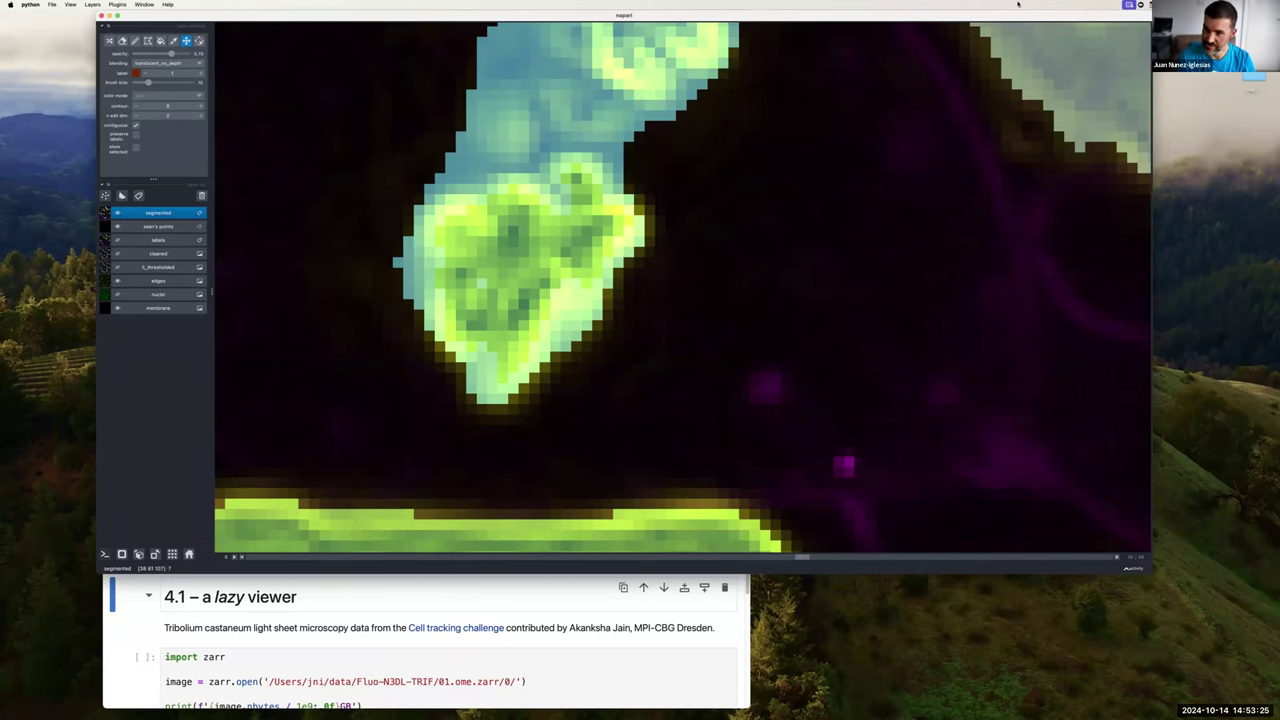
{"action": "scroll", "coordinate": [480, 218], "scroll_direction": "down", "scroll_amount": 10}
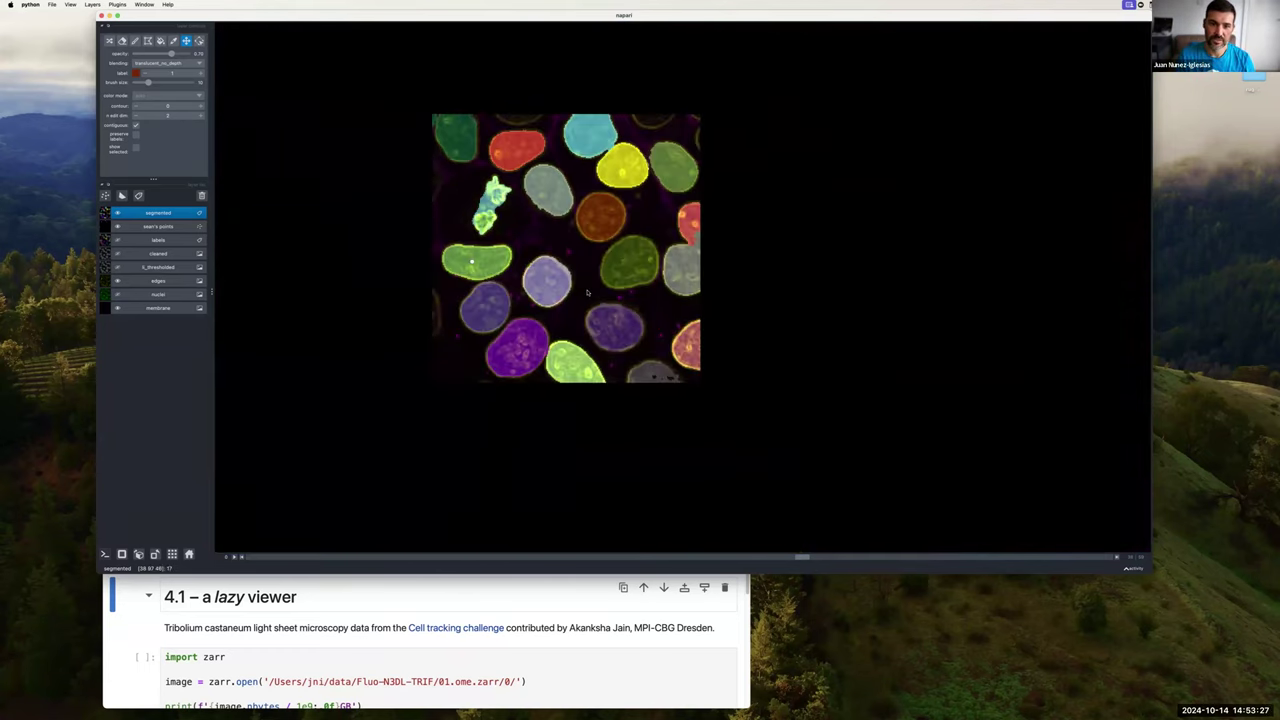
{"action": "left_click_drag", "start_coordinate": [594, 297], "coordinate": [590, 302]}
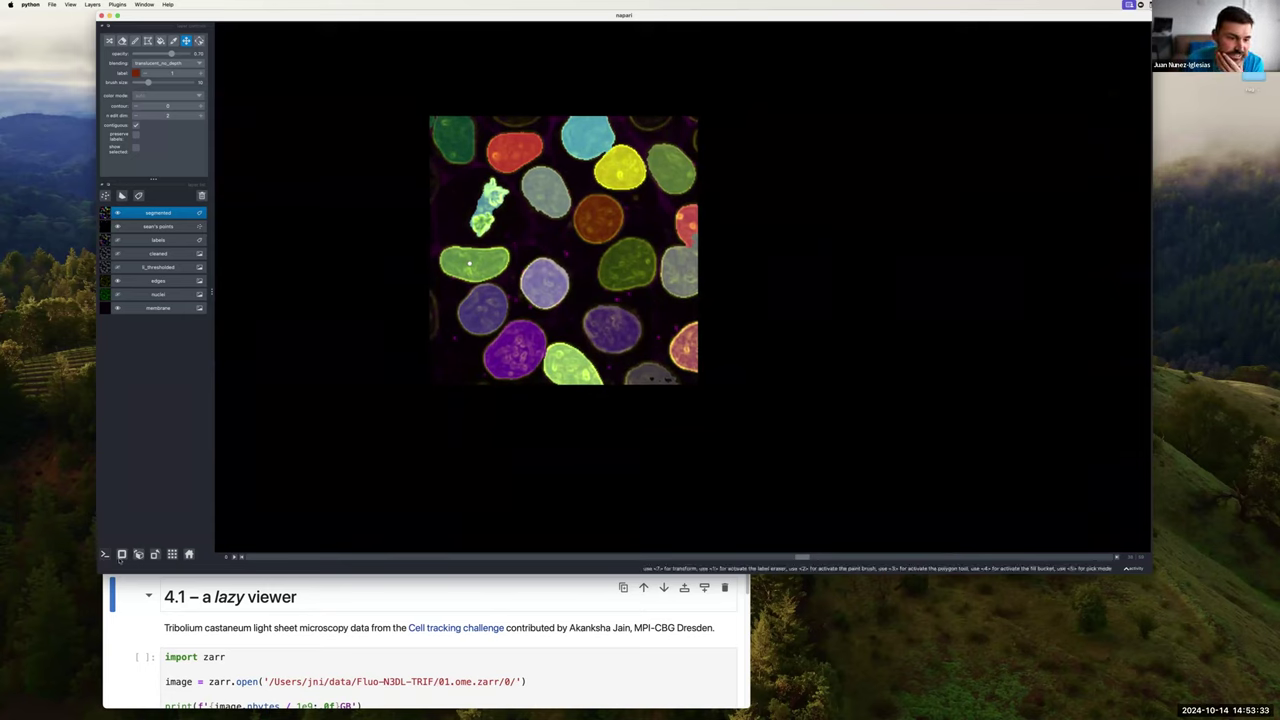
- Show the segmentation in 3D, rotate it, and select the label eraser with a smaller brush
{"action": "left_click", "coordinate": [121, 554]}
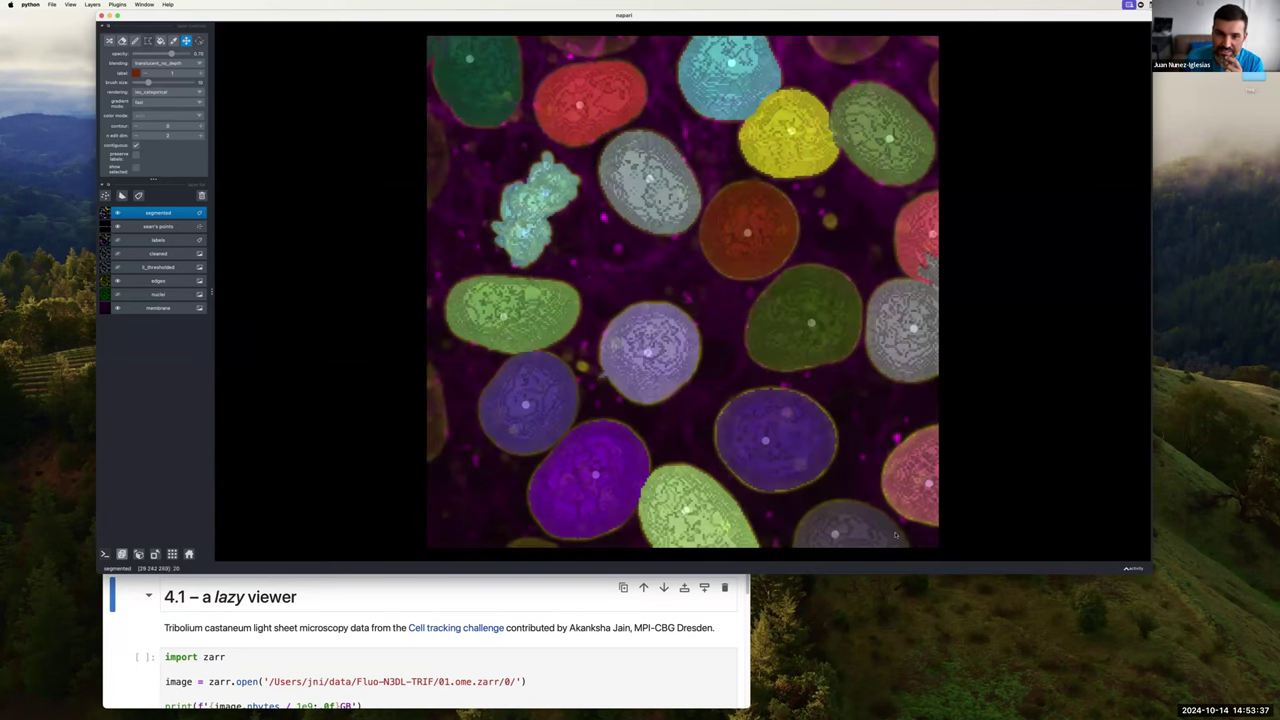
{"action": "left_click_drag", "start_coordinate": [887, 538], "coordinate": [777, 545]}
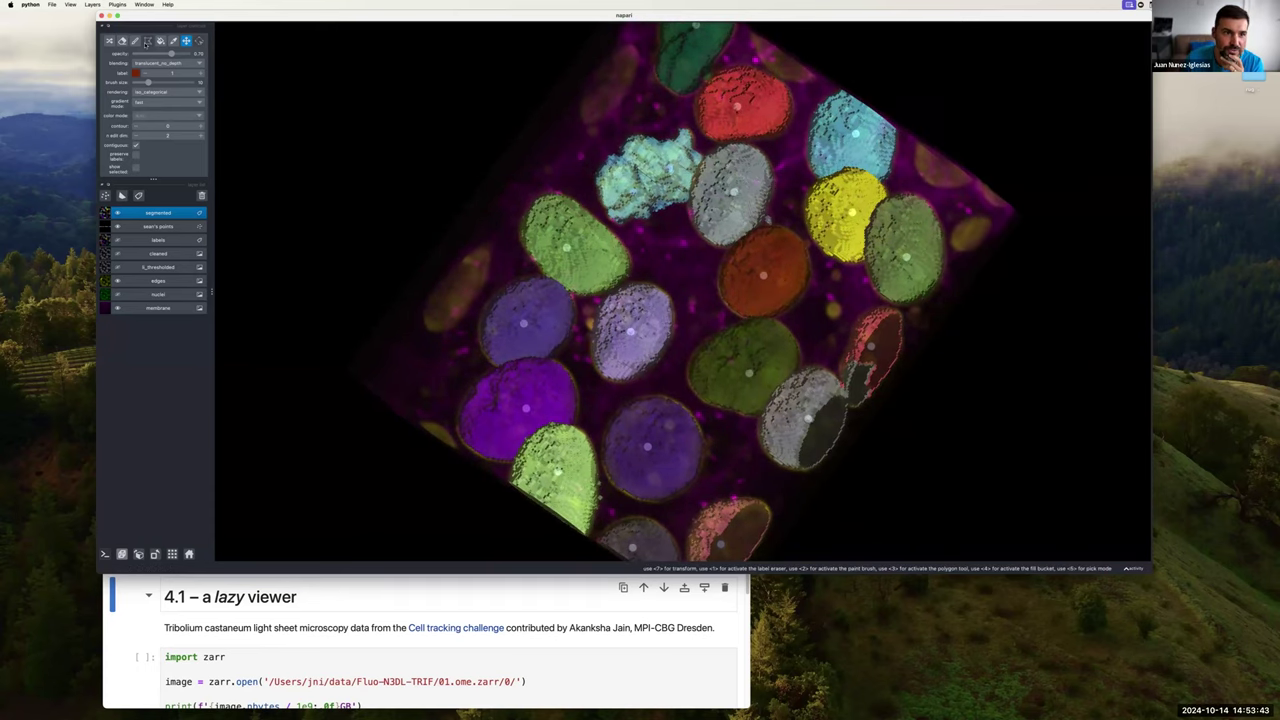
{"action": "left_click", "coordinate": [122, 41]}
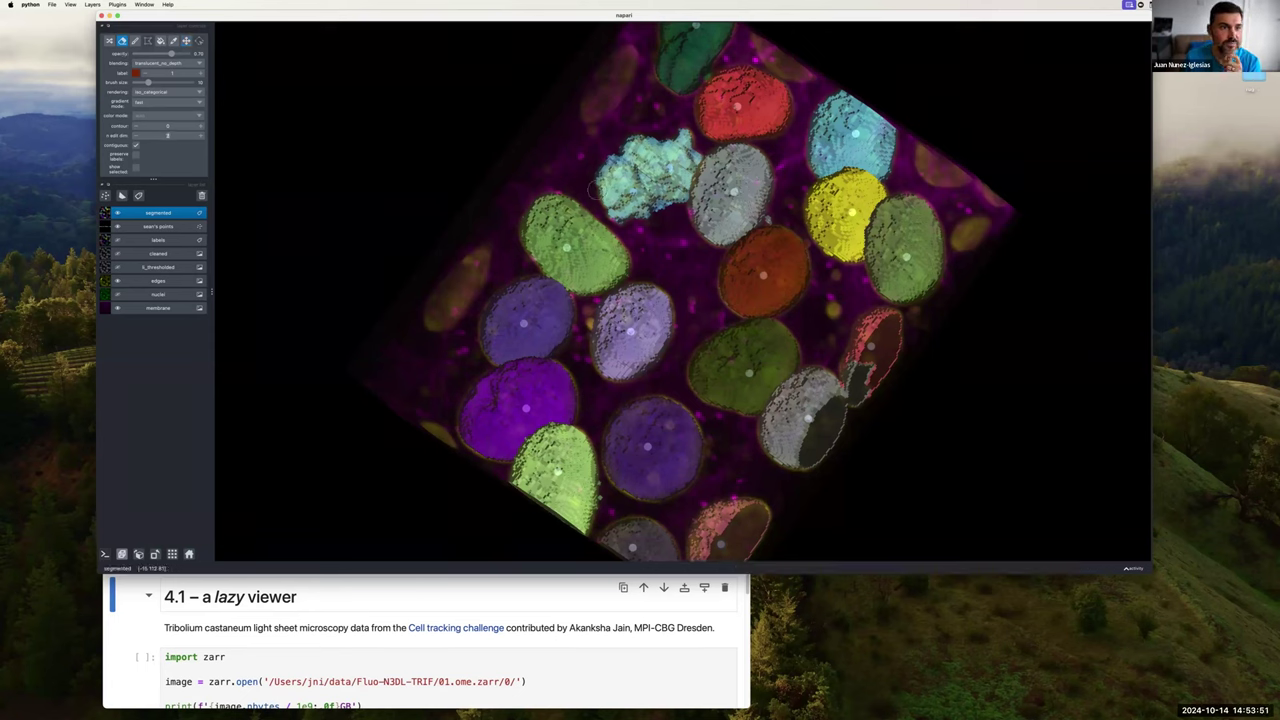
{"action": "left_click", "coordinate": [137, 84]}
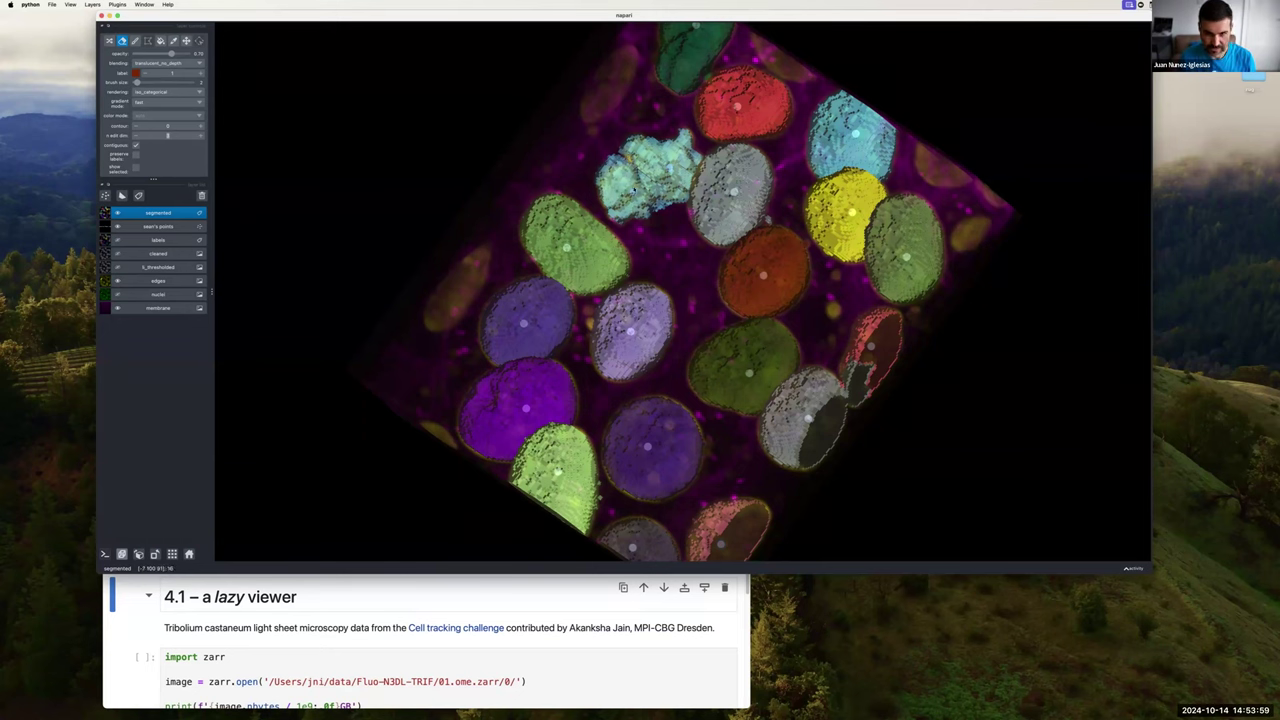
- Rotate the 3D nuclei volume further to a tilted angle
{"action": "key", "text": "space"}
{"action": "left_click_drag", "start_coordinate": [652, 232], "coordinate": [630, 228]}
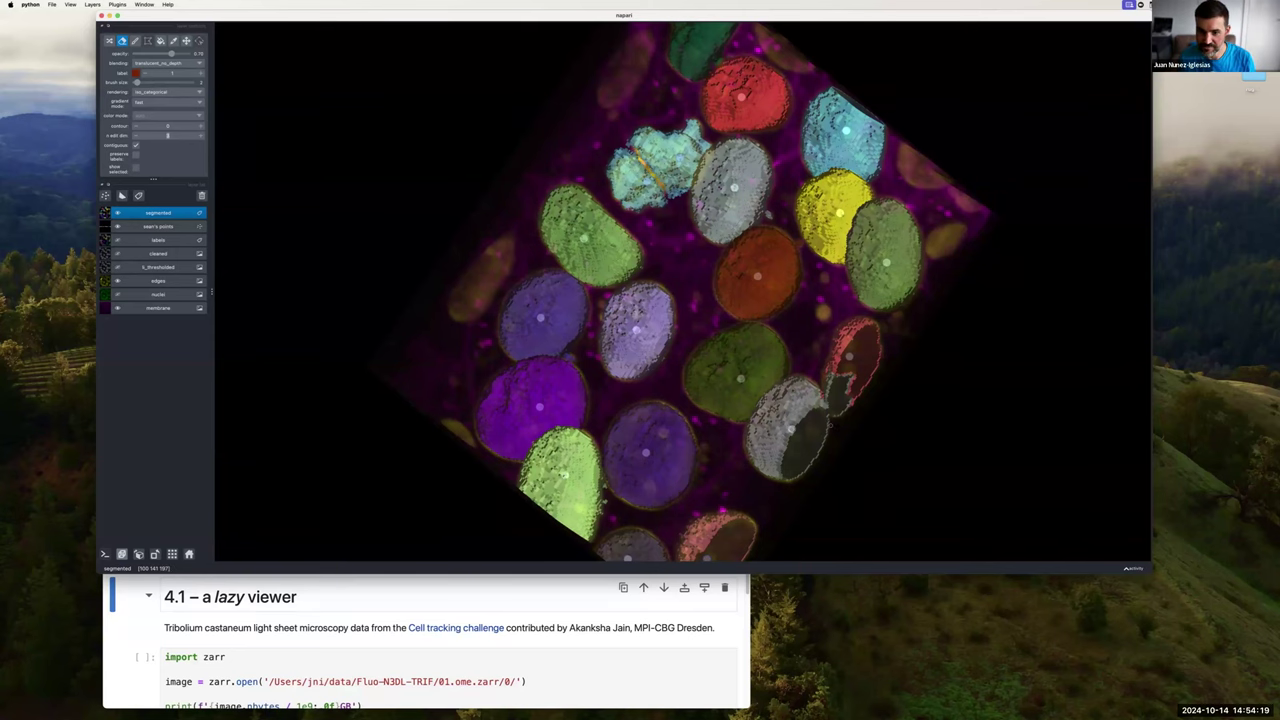
{"action": "mouse_move", "coordinate": [836, 420]}
{"action": "left_mouse_down"}
{"action": "mouse_move", "coordinate": [786, 468]}
{"action": "mouse_move", "coordinate": [826, 440]}
{"action": "left_mouse_up"}
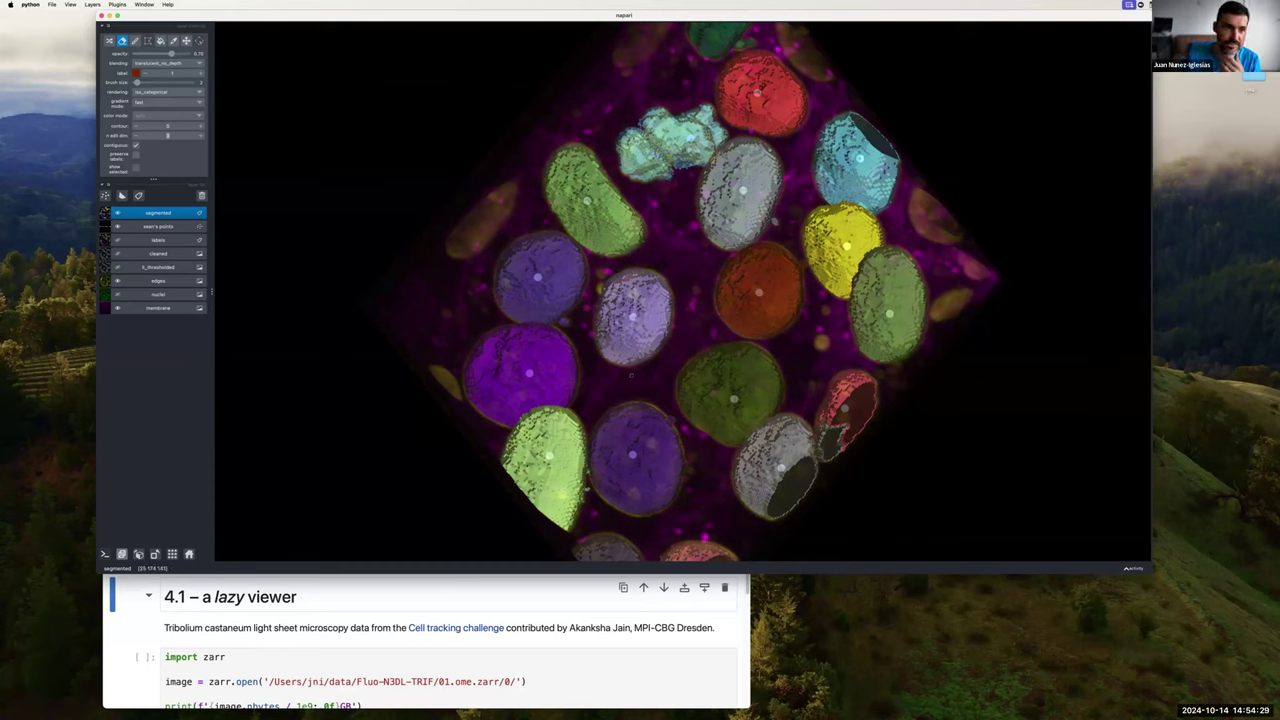
- Paint a red label onto the green nucleus with an enlarged brush, then rotate around it
{"action": "left_click", "coordinate": [173, 42]}
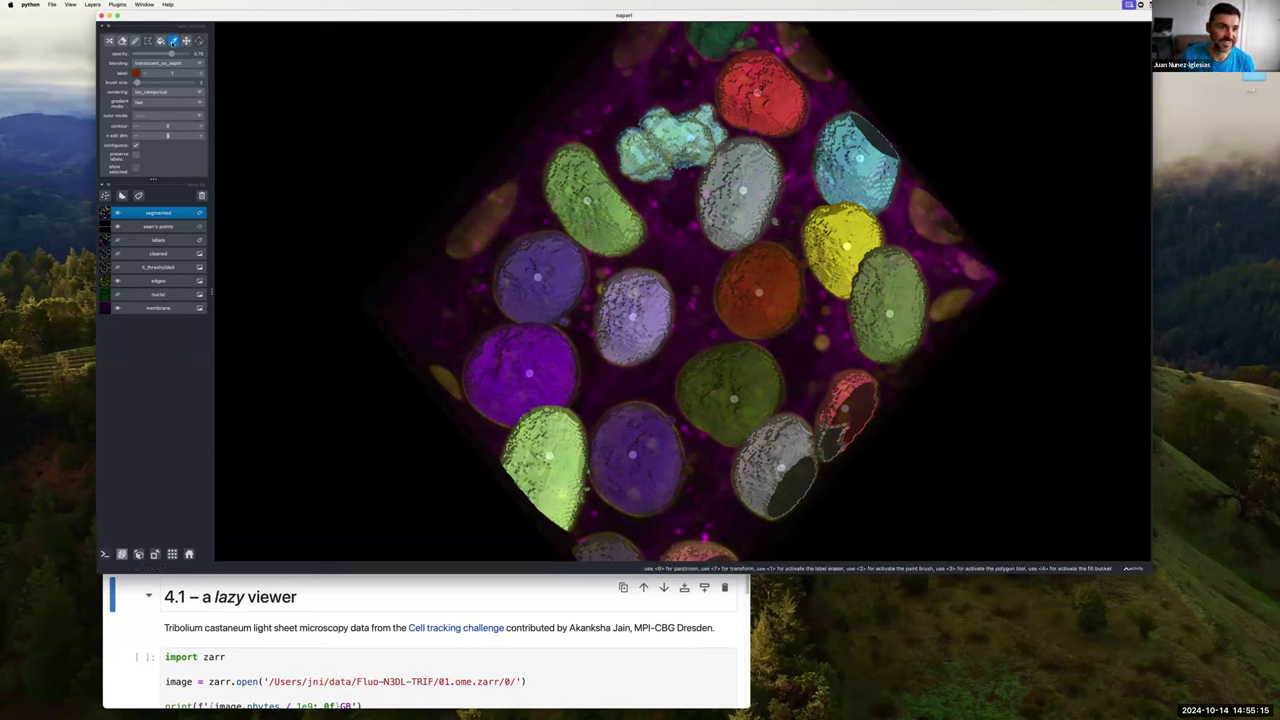
{"action": "left_click", "coordinate": [135, 40]}
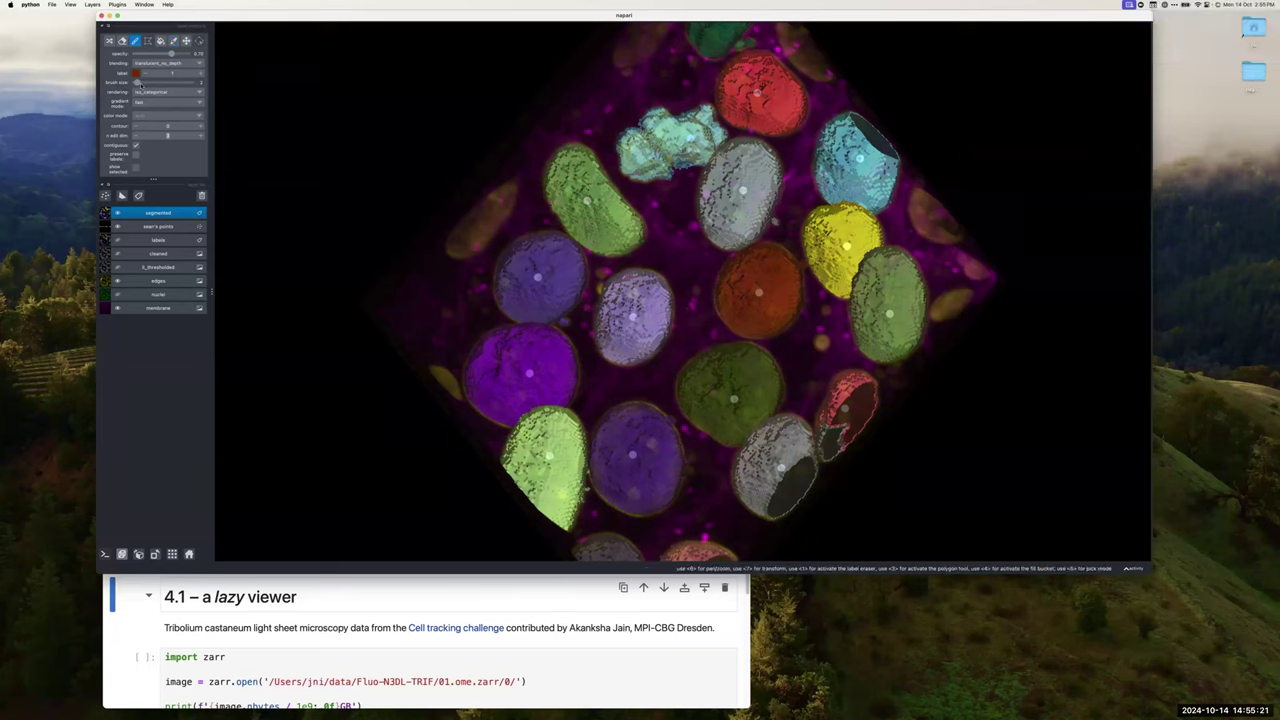
{"action": "left_click_drag", "start_coordinate": [138, 84], "coordinate": [156, 83]}
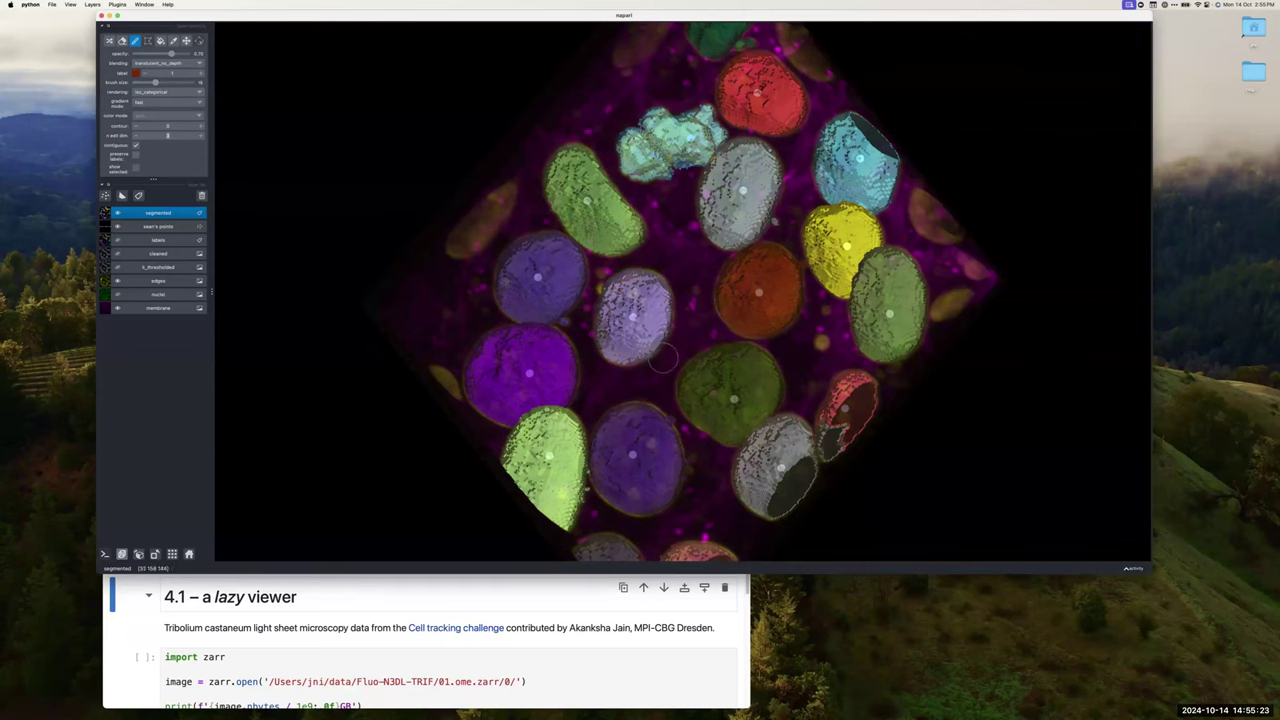
{"action": "left_click", "coordinate": [770, 373]}
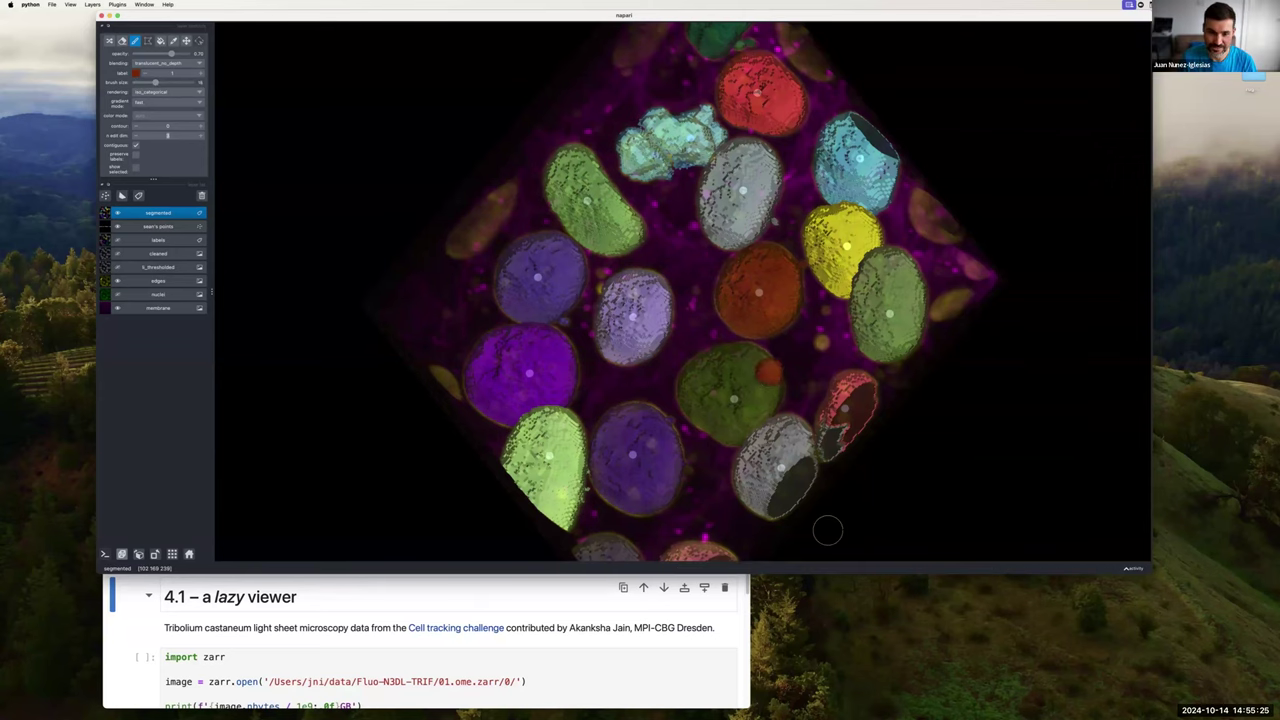
{"action": "key", "text": "space"}
{"action": "mouse_move", "coordinate": [863, 514]}
{"action": "left_mouse_down"}
{"action": "mouse_move", "coordinate": [929, 451]}
{"action": "mouse_move", "coordinate": [949, 334]}
{"action": "mouse_move", "coordinate": [878, 422]}
{"action": "left_mouse_up"}
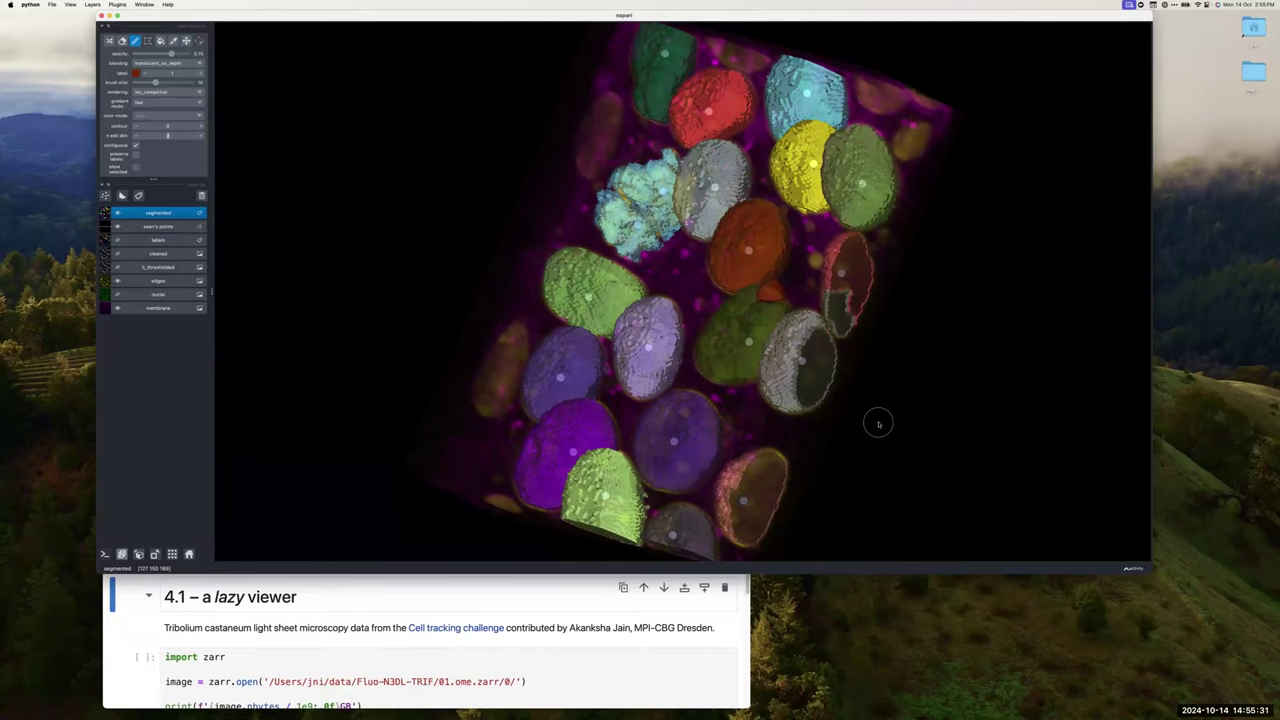
{"action": "key", "text": "space"}
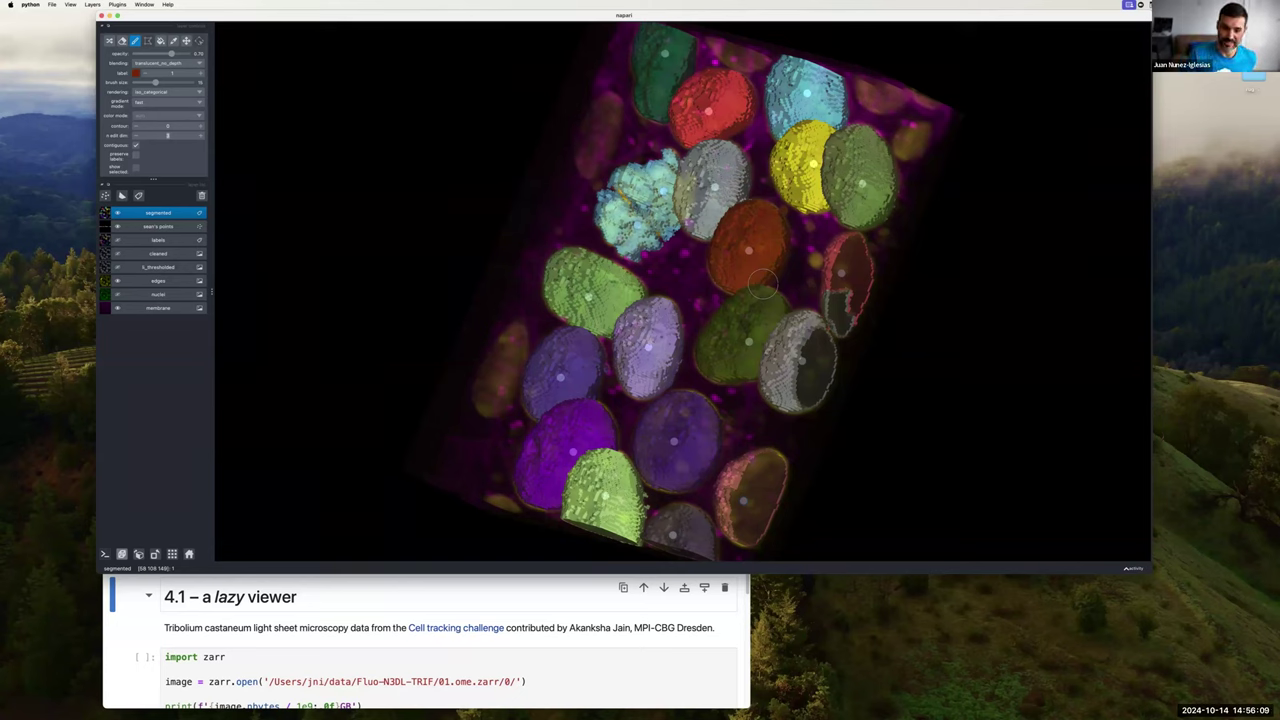
- Search for napari-threedee in a new Safari tab and open its 3D segmentation tutorial
{"action": "left_click", "coordinate": [548, 636]}
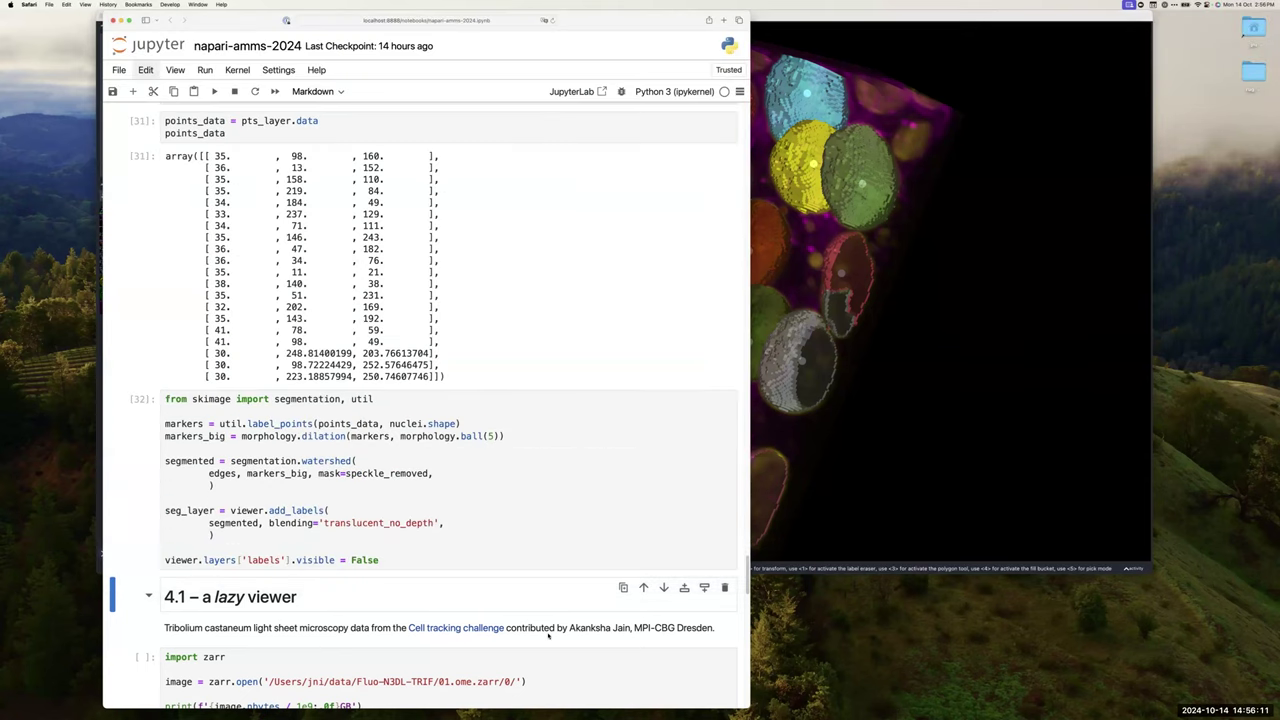
{"action": "key", "text": "super+t"}
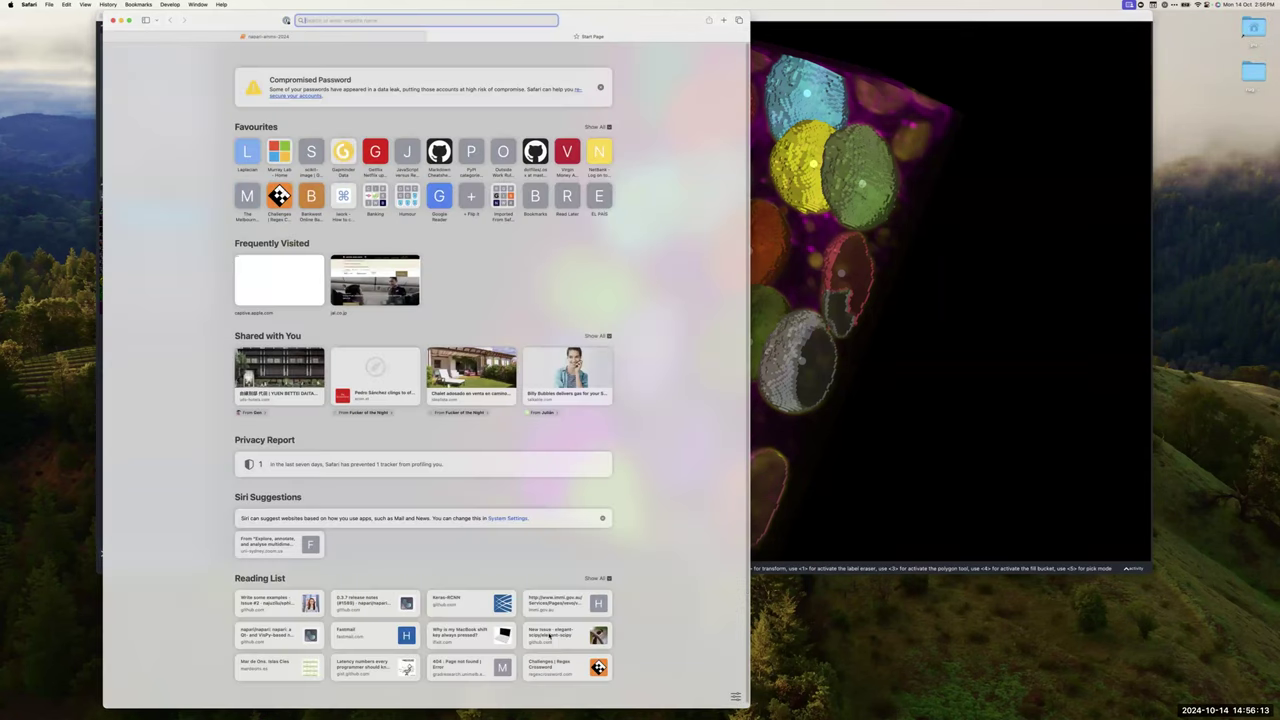
{"action": "type", "text": "napari-"}
{"action": "type", "text": "threaded"}
{"action": "key", "text": "Return"}
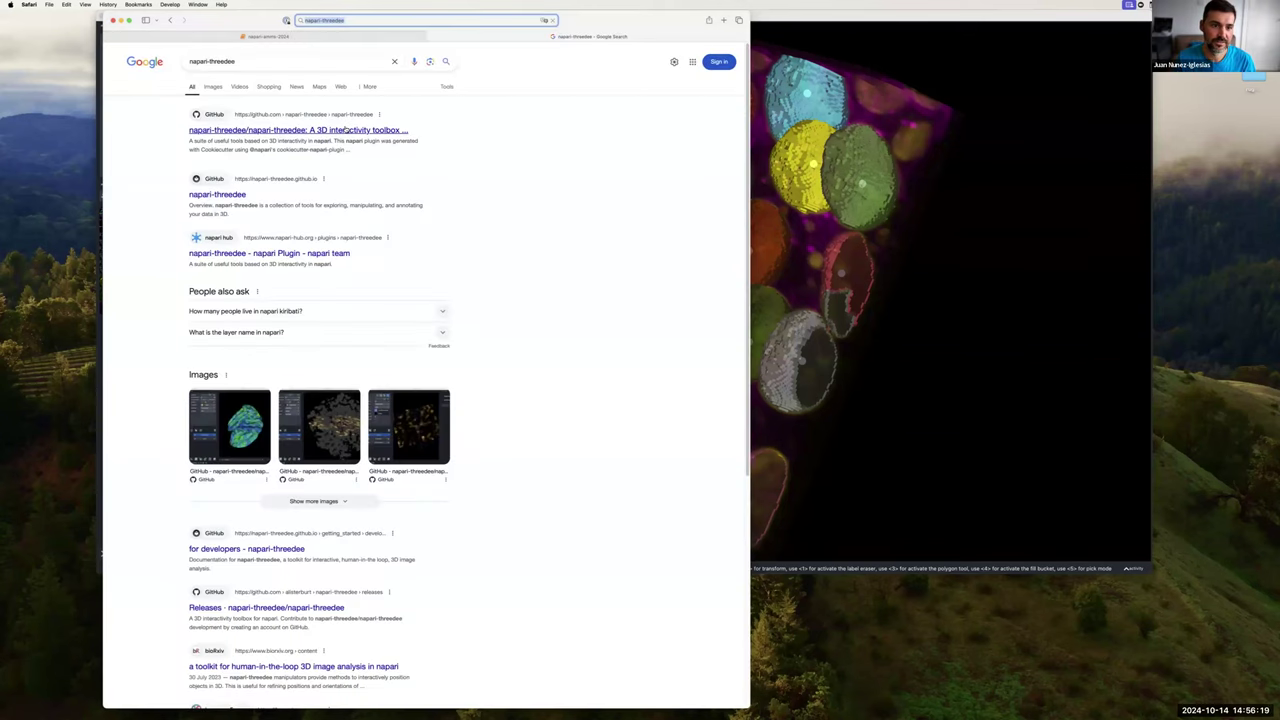
{"action": "left_click", "coordinate": [232, 195]}
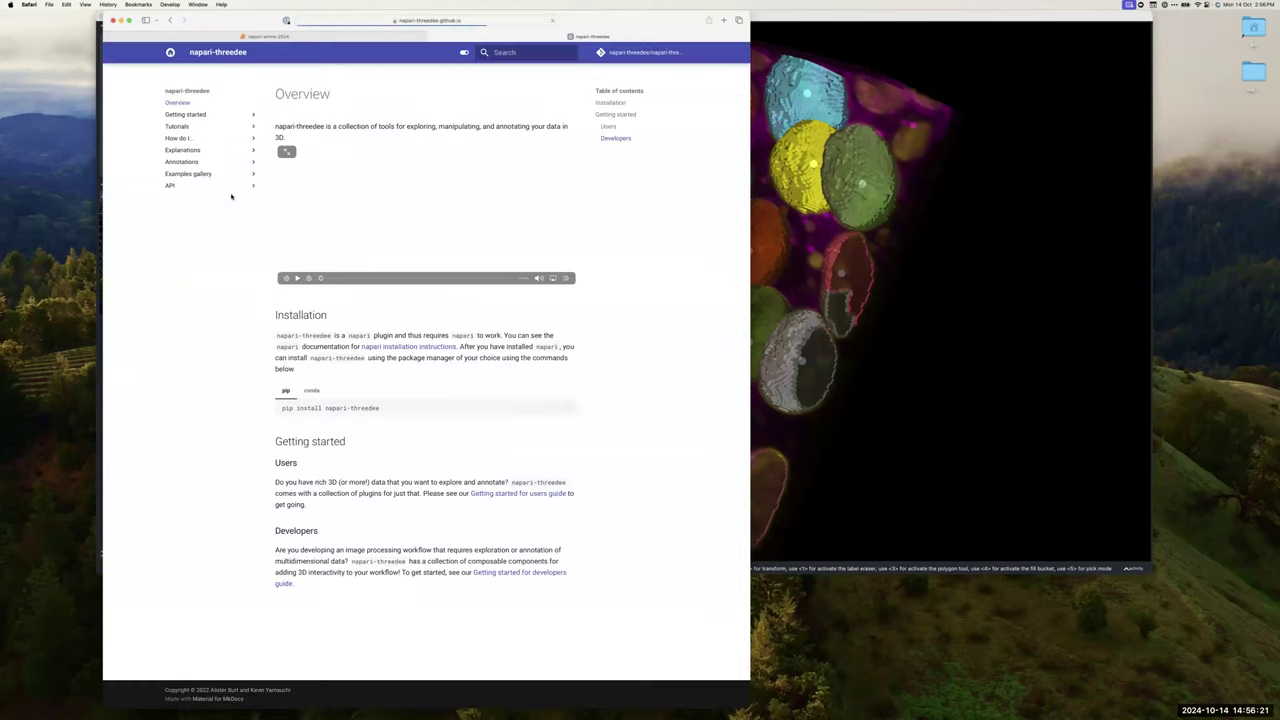
{"action": "left_click", "coordinate": [184, 127]}
{"action": "left_click", "coordinate": [194, 138]}
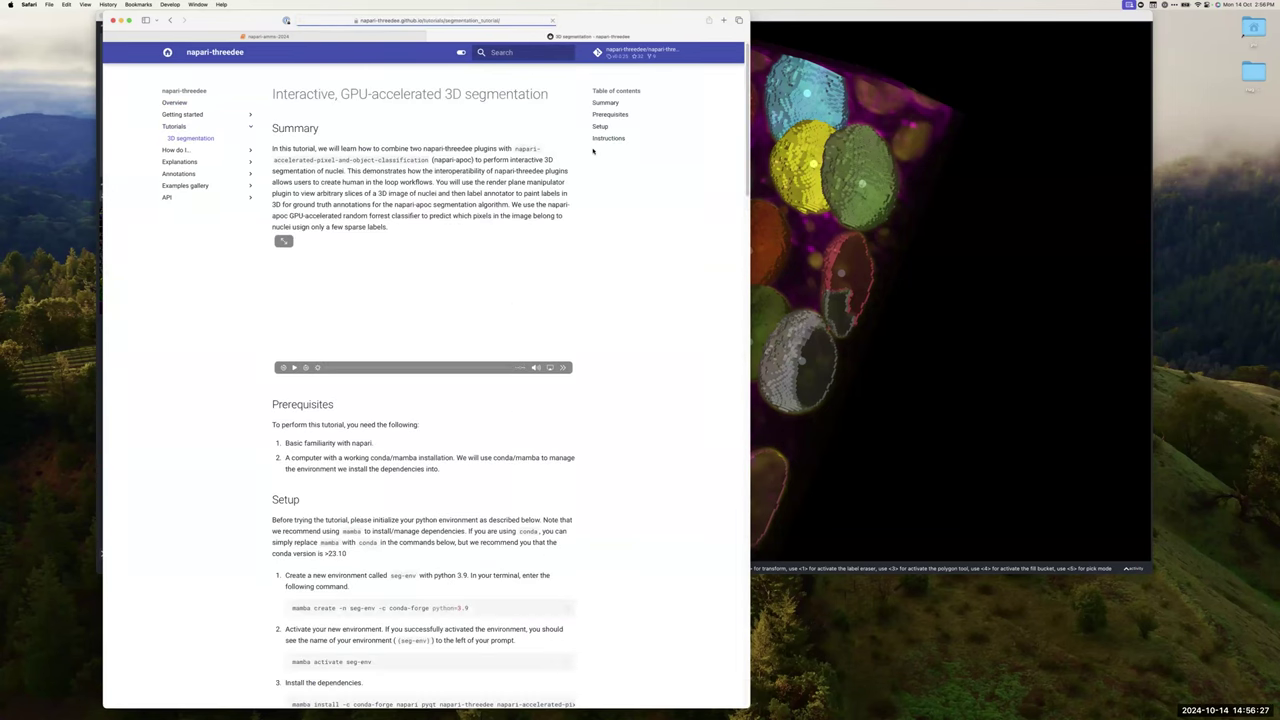
- Scroll to the tutorial's embedded demo video, watch it, then bring napari back to front
{"action": "scroll", "coordinate": [640, 209], "scroll_direction": "down", "scroll_amount": 1}
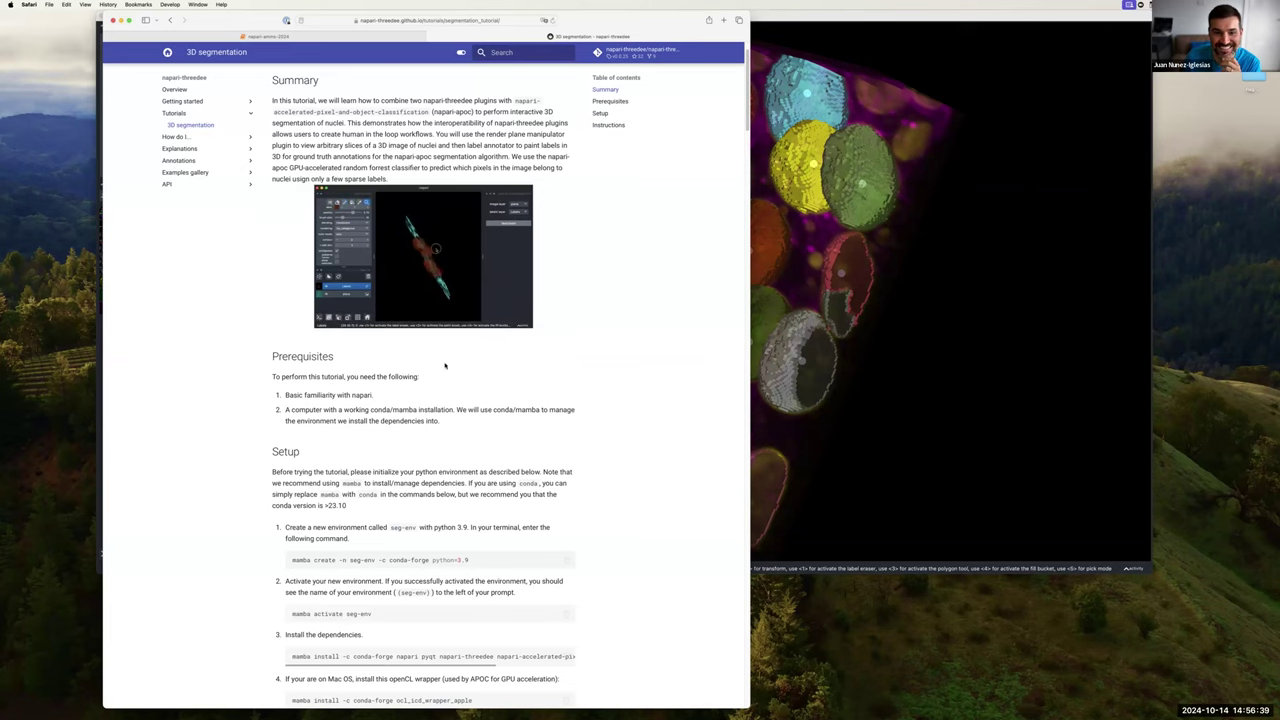
{"action": "mouse_move", "coordinate": [440, 243]}
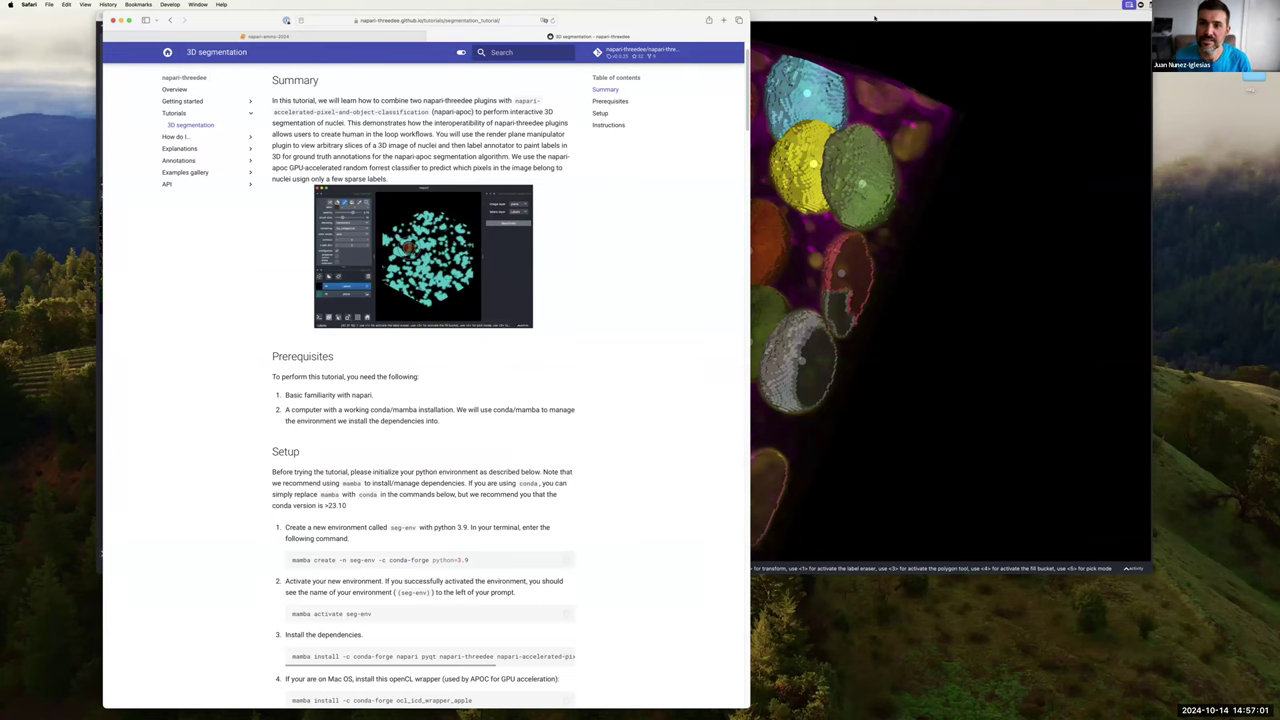
{"action": "left_click", "coordinate": [912, 14]}
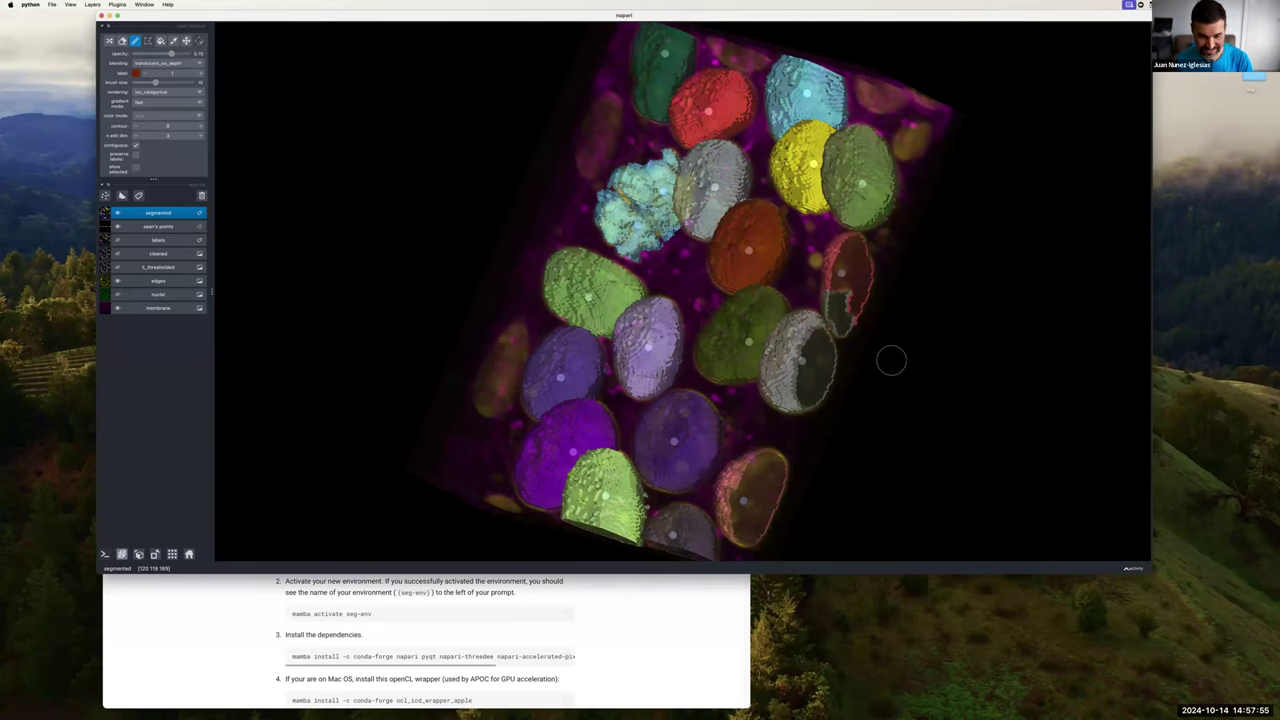
- Rotate the 3D nuclei volume in pan/zoom mode, then return to the paint brush
{"action": "key", "text": "6"}
{"action": "left_click_drag", "start_coordinate": [820, 289], "coordinate": [866, 296]}
{"action": "key", "text": "2"}
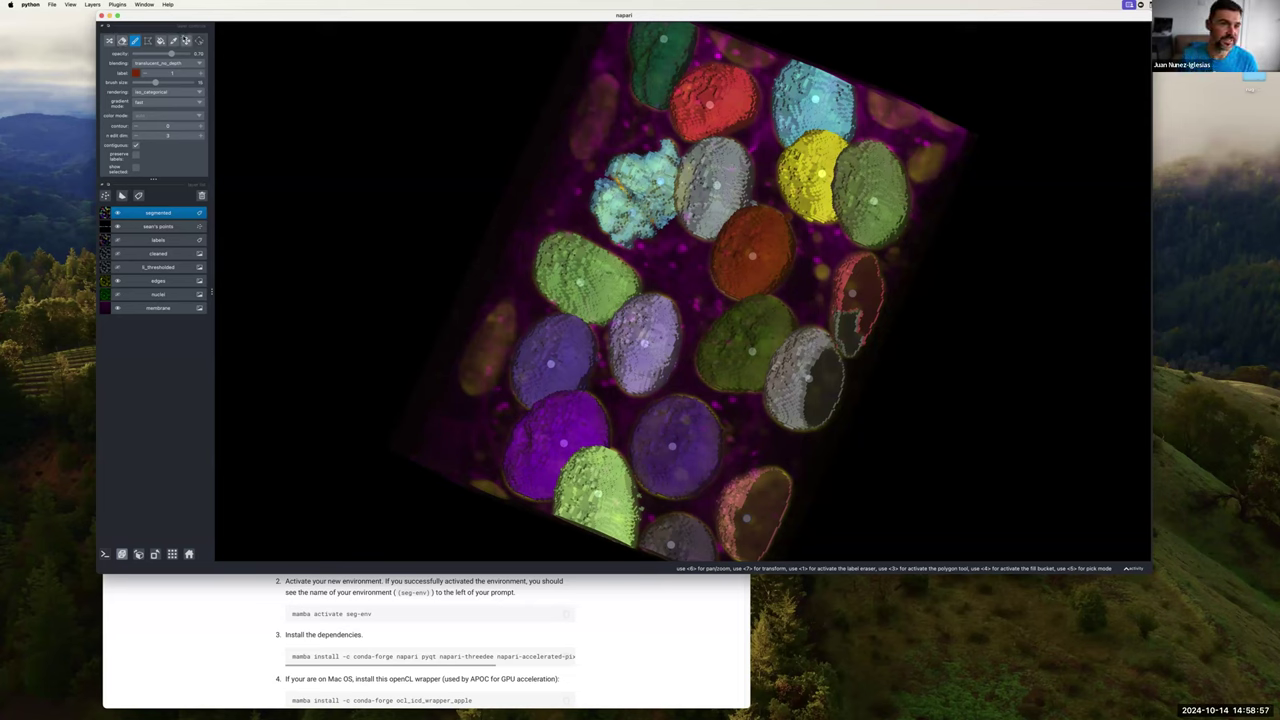
- Pick label 13 from a nucleus and fill the grey patch inside the red-outlined nucleus
{"action": "left_click", "coordinate": [173, 41]}
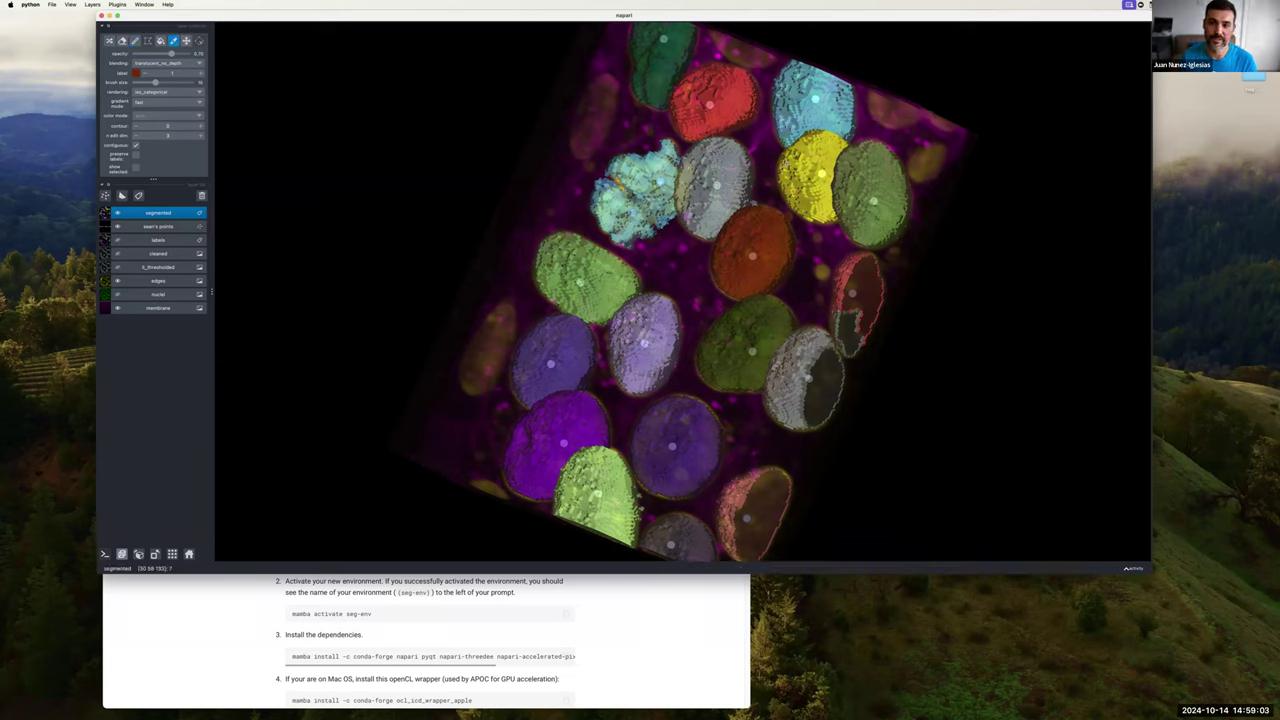
{"action": "left_click", "coordinate": [790, 170]}
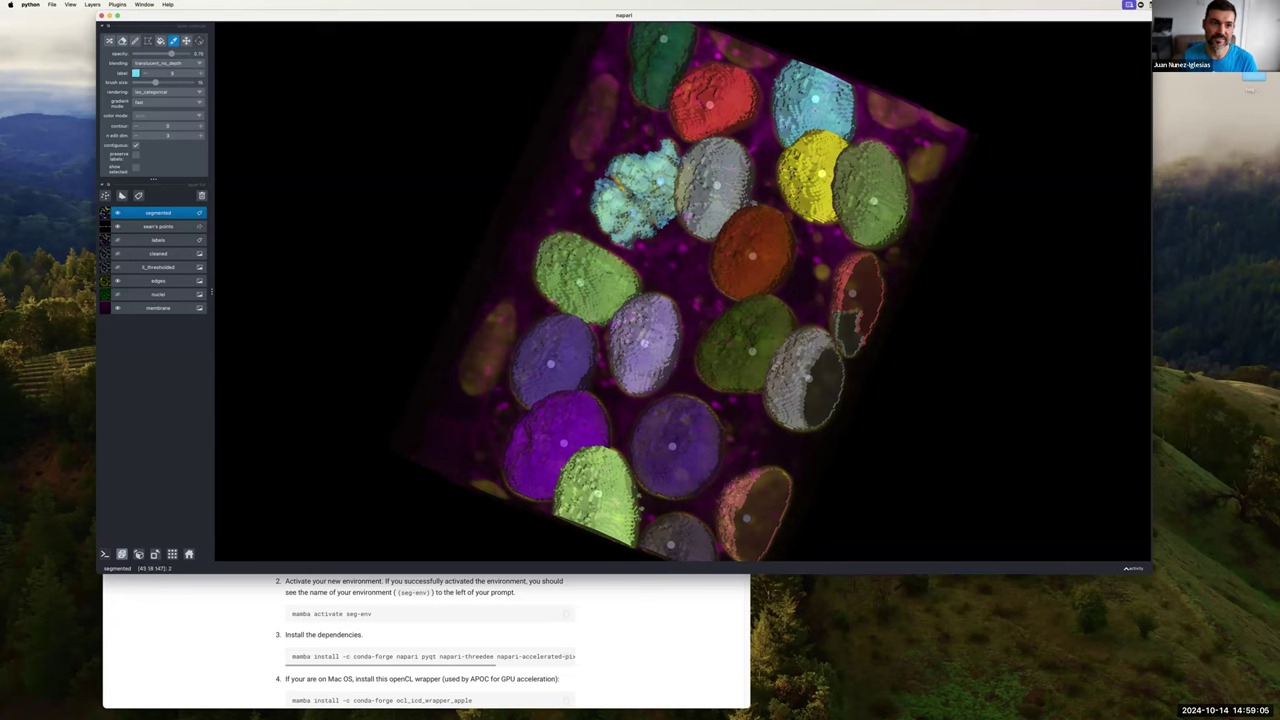
{"action": "left_click", "coordinate": [398, 74]}
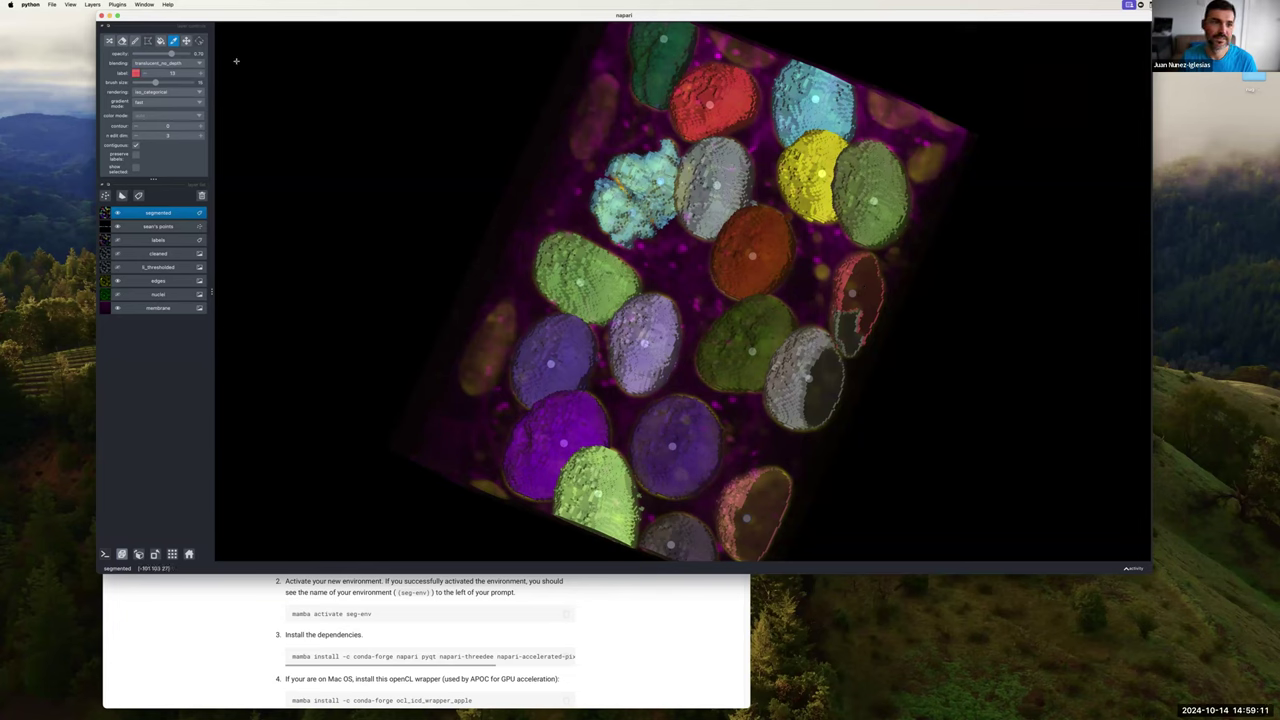
{"action": "left_click", "coordinate": [160, 41]}
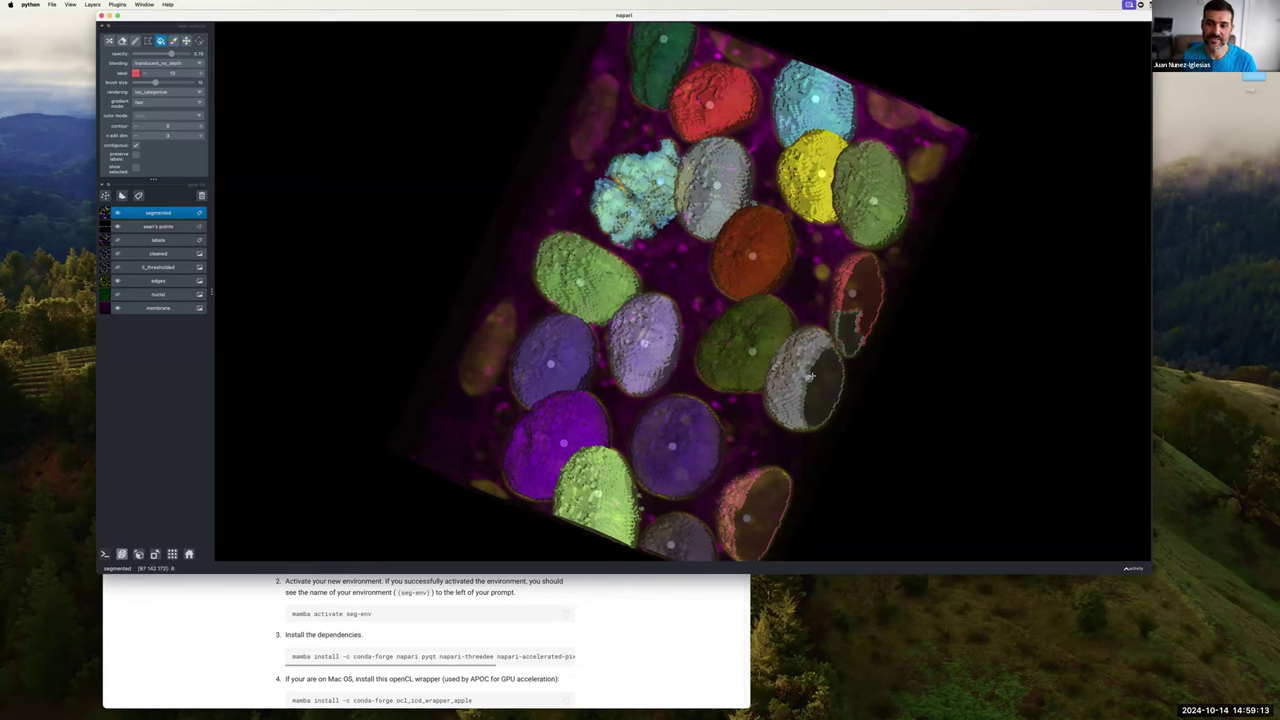
{"action": "left_click", "coordinate": [849, 345]}
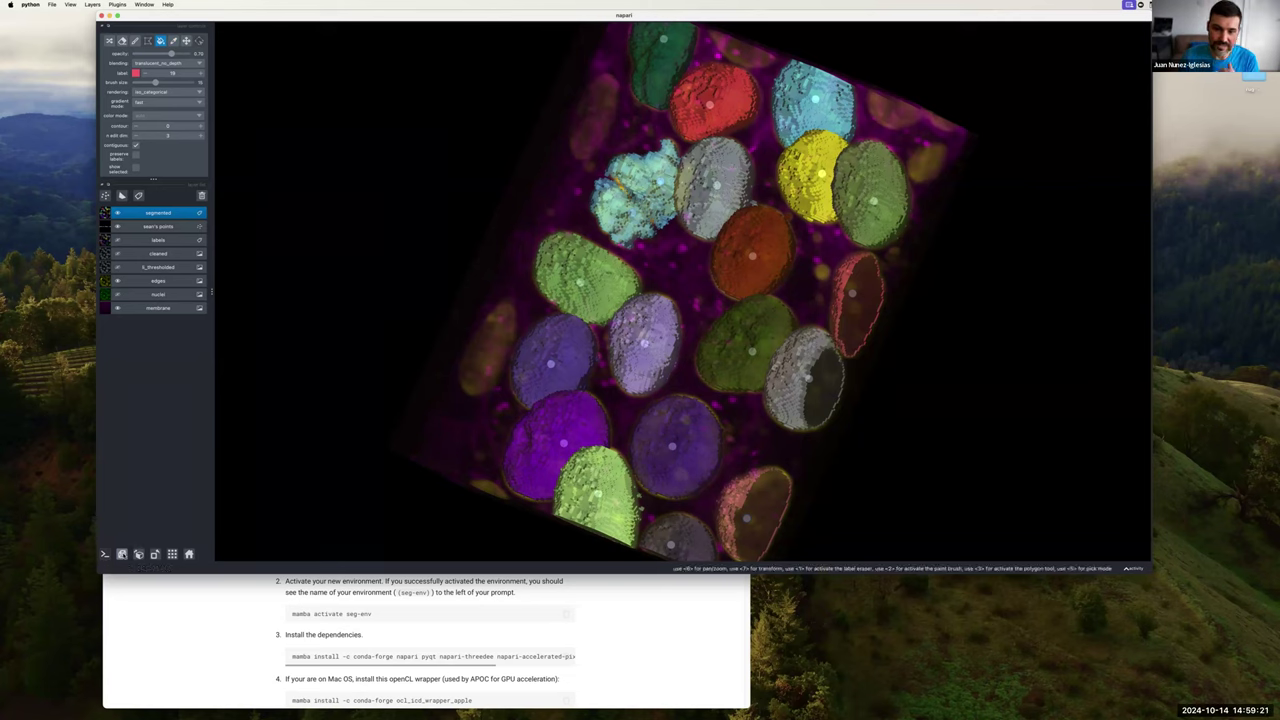
- Switch to a 2D slice with the paint brush and choose the green label value
{"action": "left_click", "coordinate": [121, 554]}
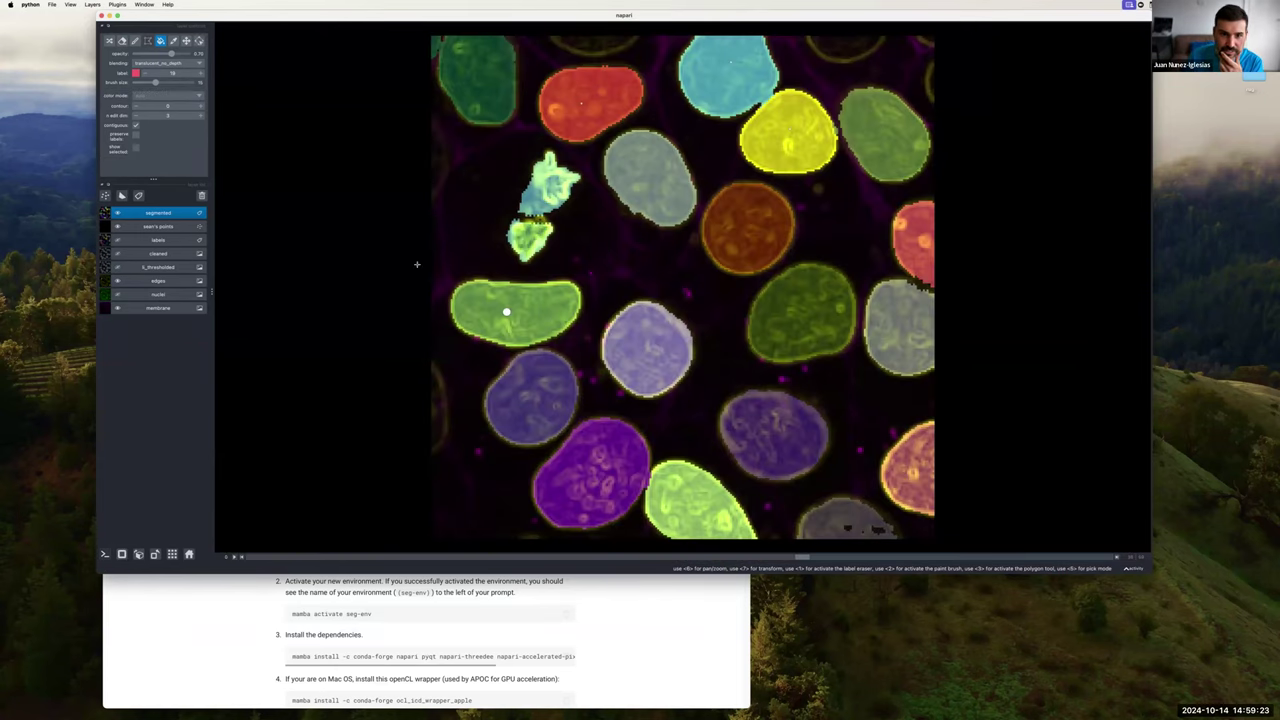
{"action": "key", "text": "2"}
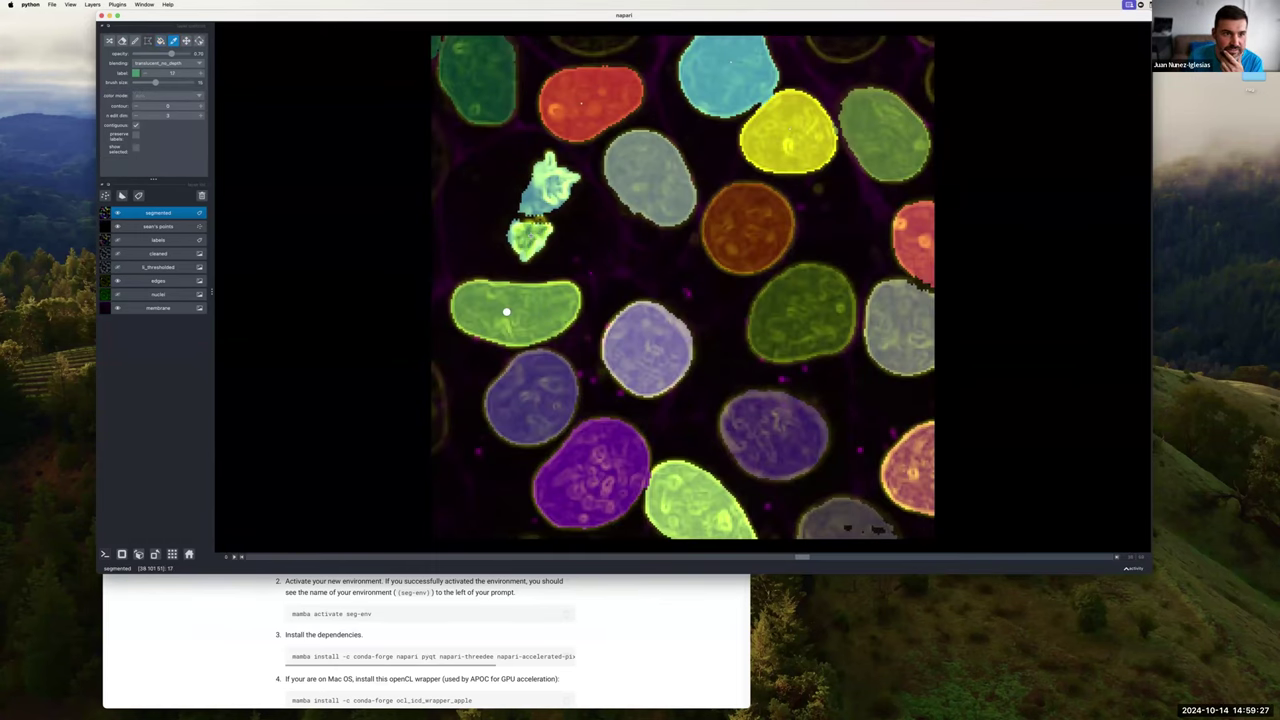
{"action": "key", "text": "m"}
{"action": "key", "text": "d"}
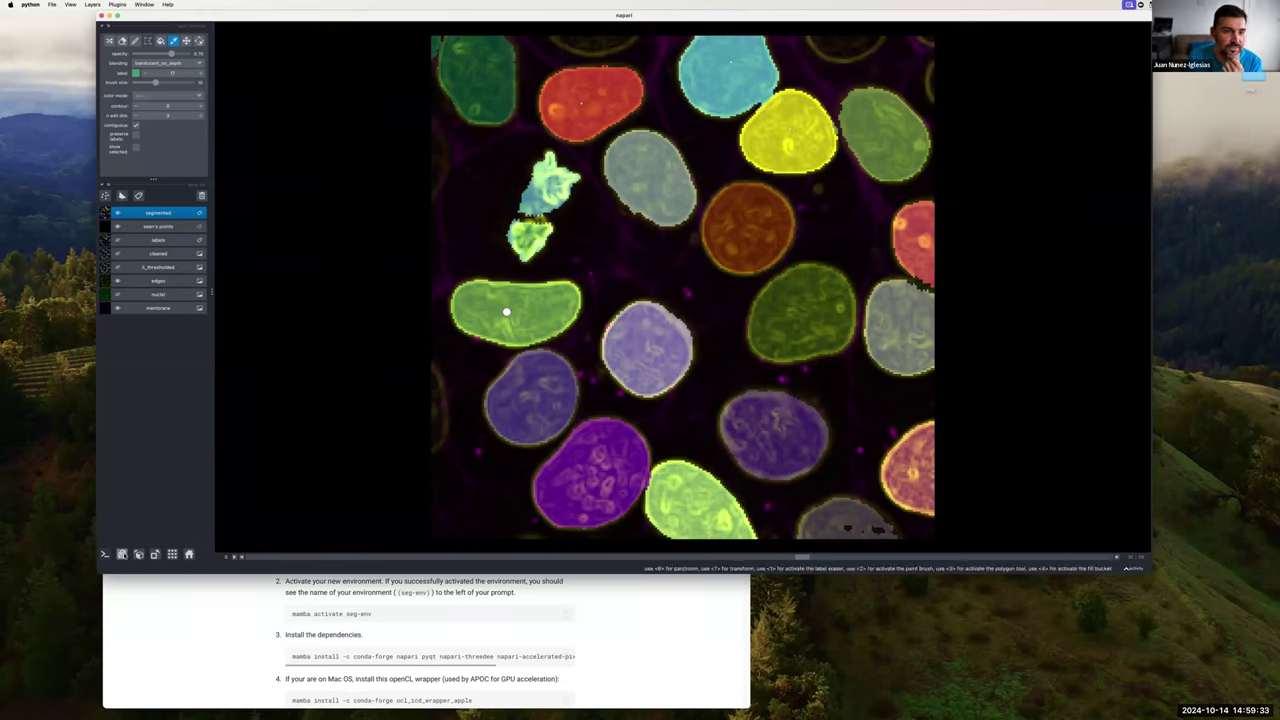
- Back in 3D, fill the lower part of the cyan blob green and tilt the volume
{"action": "left_click", "coordinate": [121, 553]}
{"action": "left_click", "coordinate": [160, 41]}
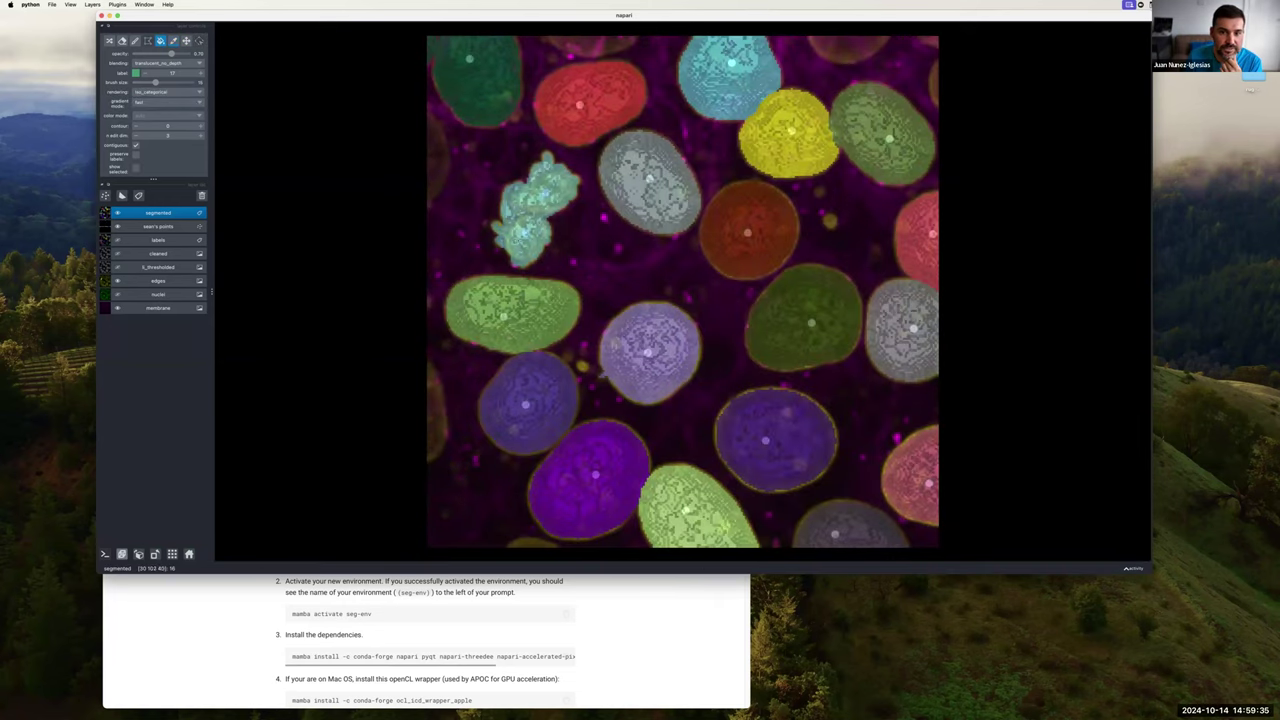
{"action": "left_click", "coordinate": [520, 240]}
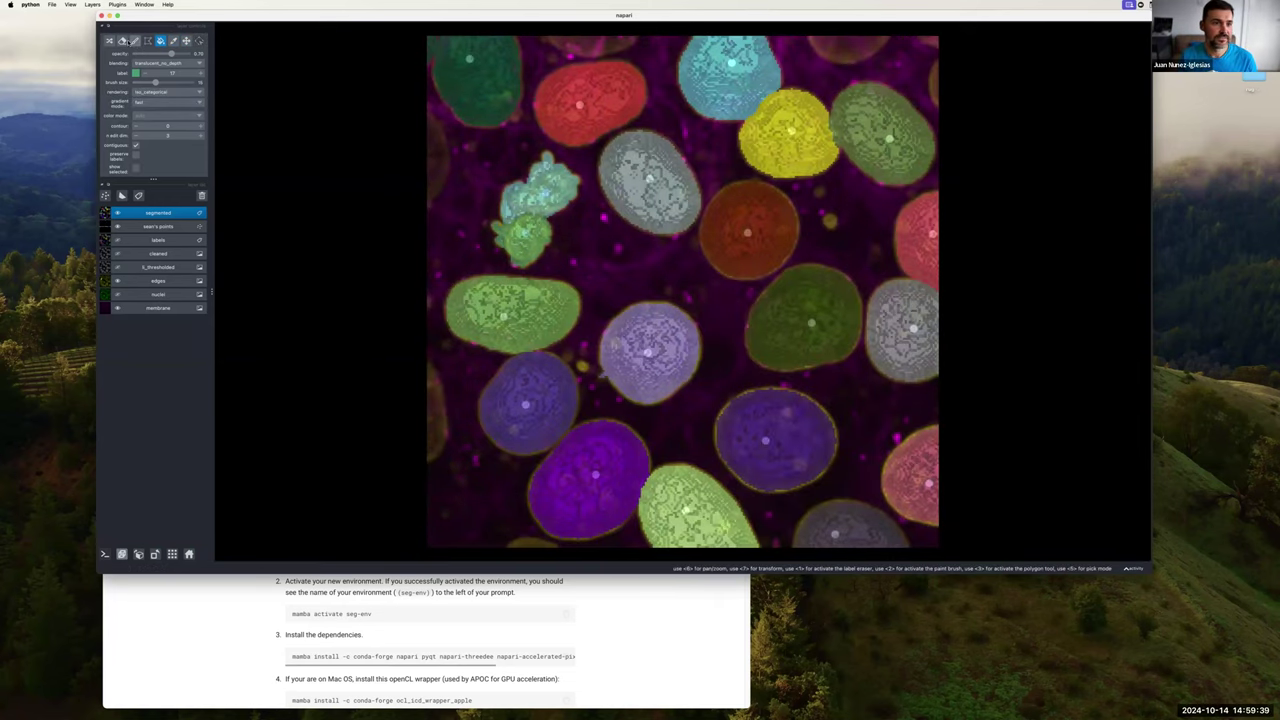
{"action": "left_click", "coordinate": [186, 41]}
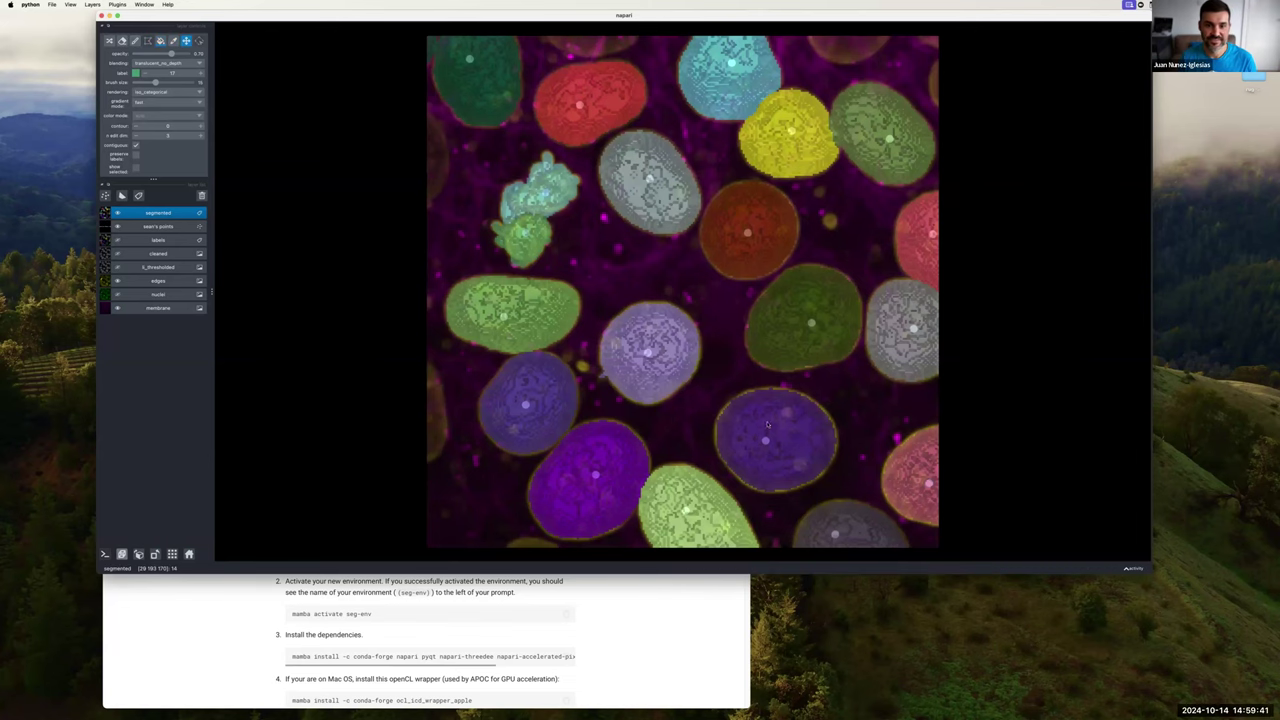
{"action": "left_click_drag", "start_coordinate": [760, 421], "coordinate": [656, 337]}
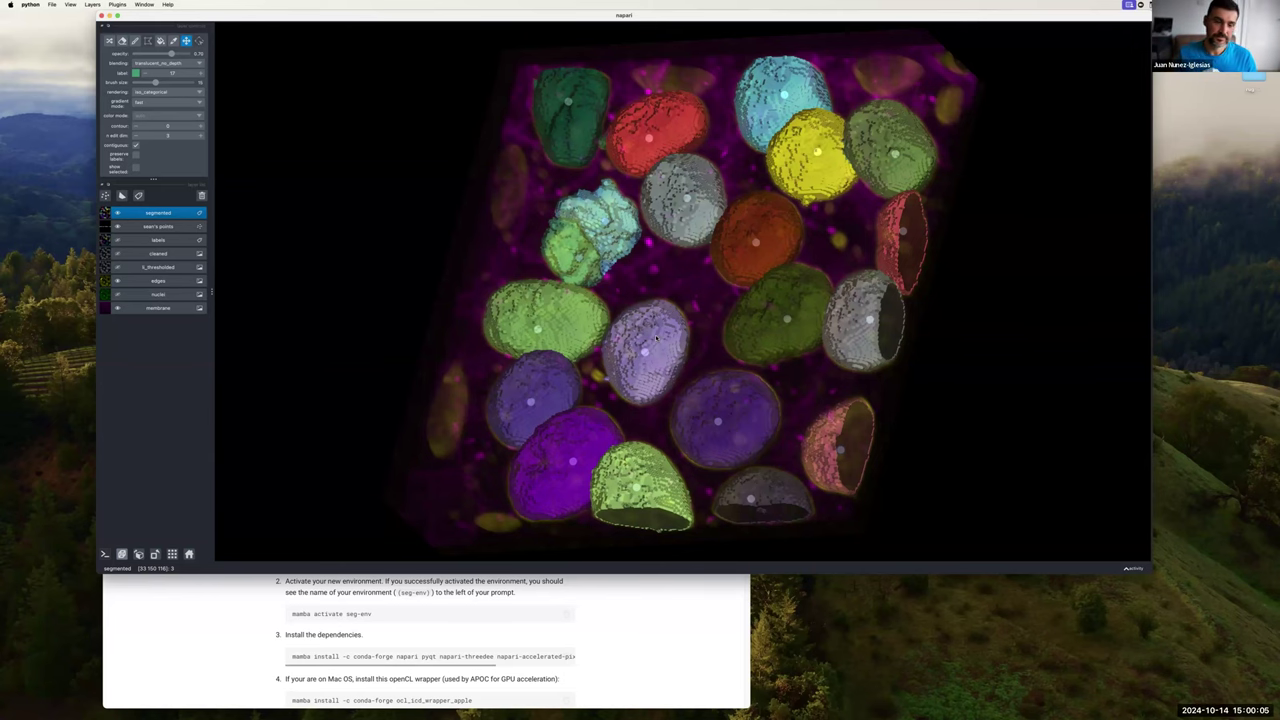
- Switch to the napari-amms-2024 notebook, glance at the open napari viewer, then hide it
{"action": "key", "text": "super+Tab"}
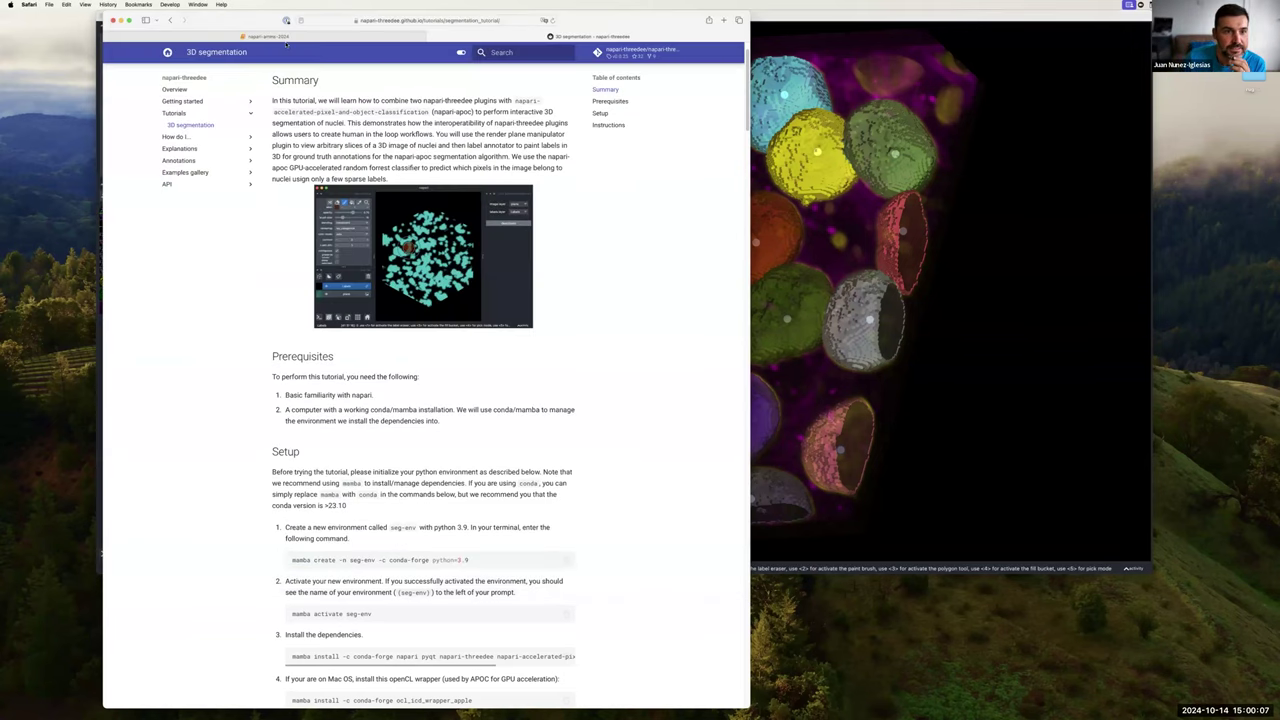
{"action": "left_click", "coordinate": [286, 38]}
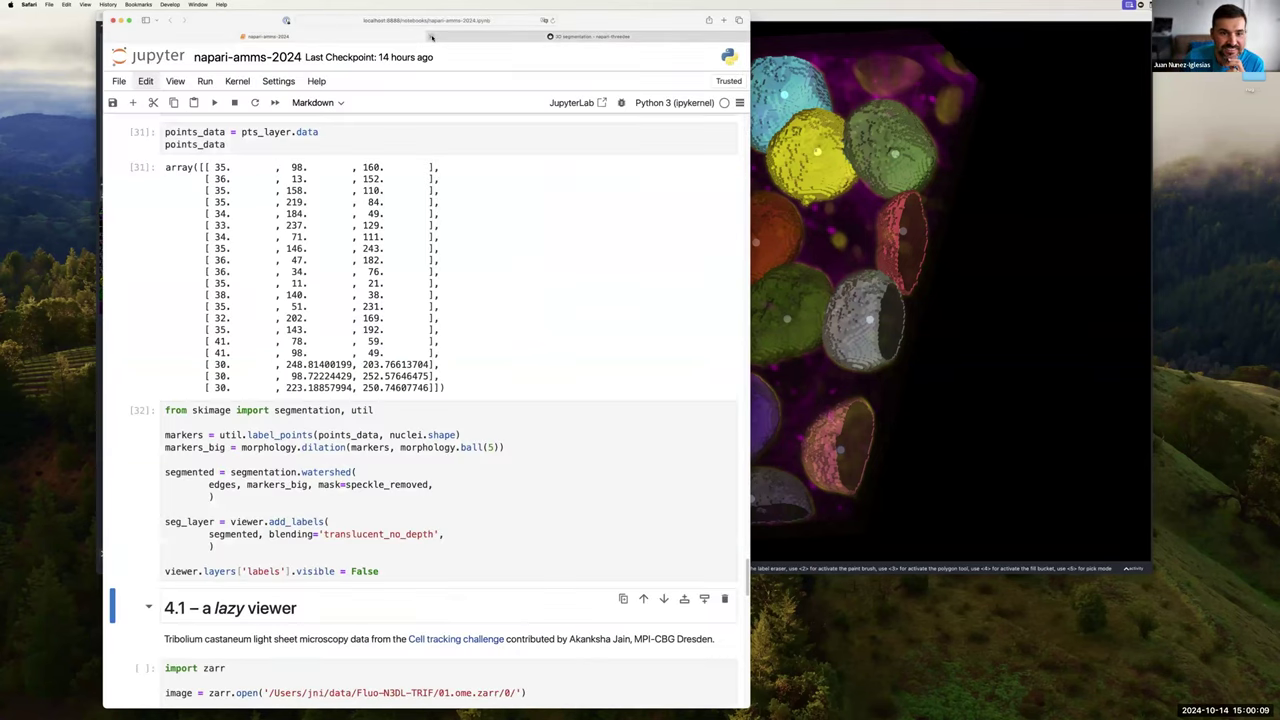
{"action": "scroll", "coordinate": [486, 251], "scroll_direction": "down", "scroll_amount": 10}
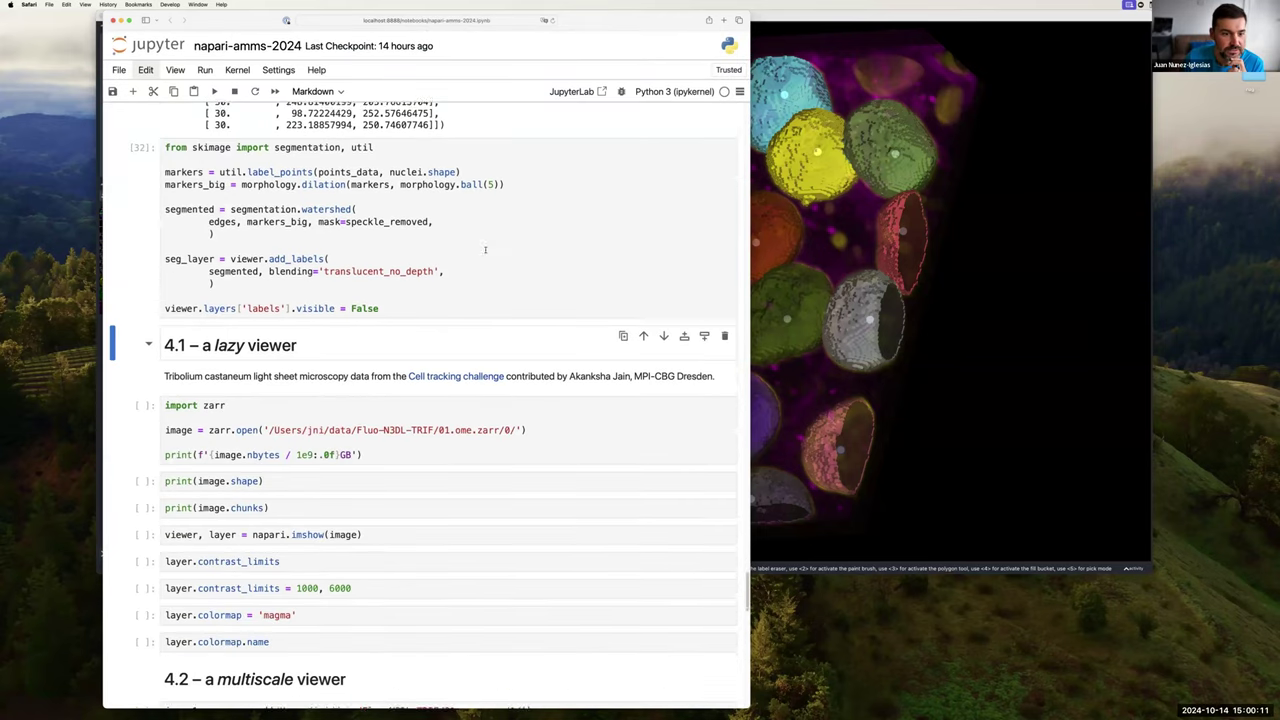
{"action": "scroll", "coordinate": [486, 250], "scroll_direction": "down", "scroll_amount": 3}
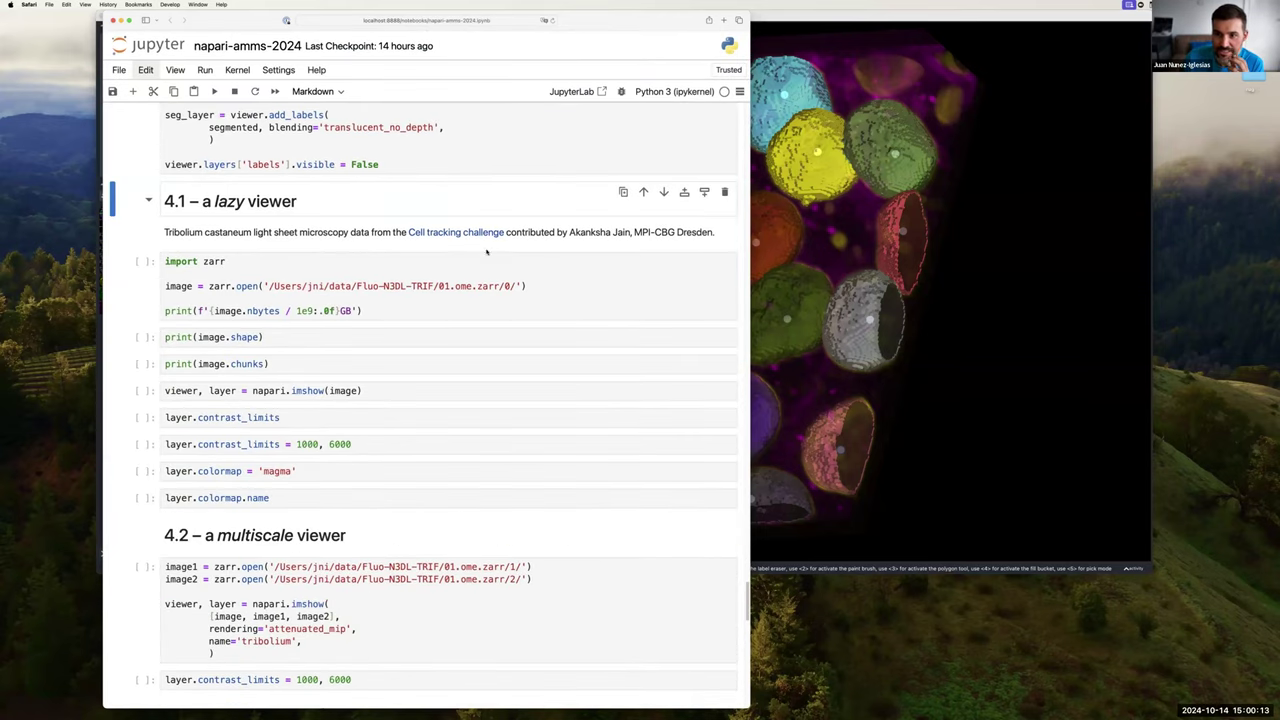
{"action": "left_click", "coordinate": [869, 16]}
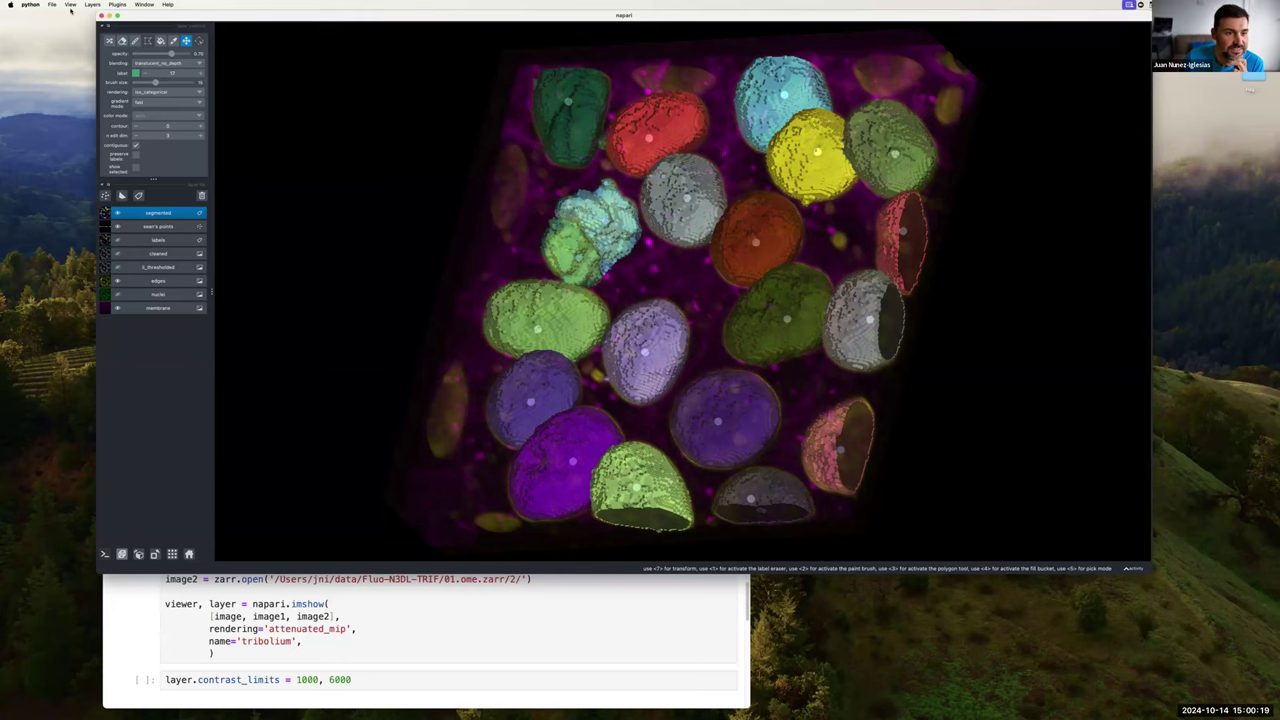
{"action": "left_click", "coordinate": [101, 16]}
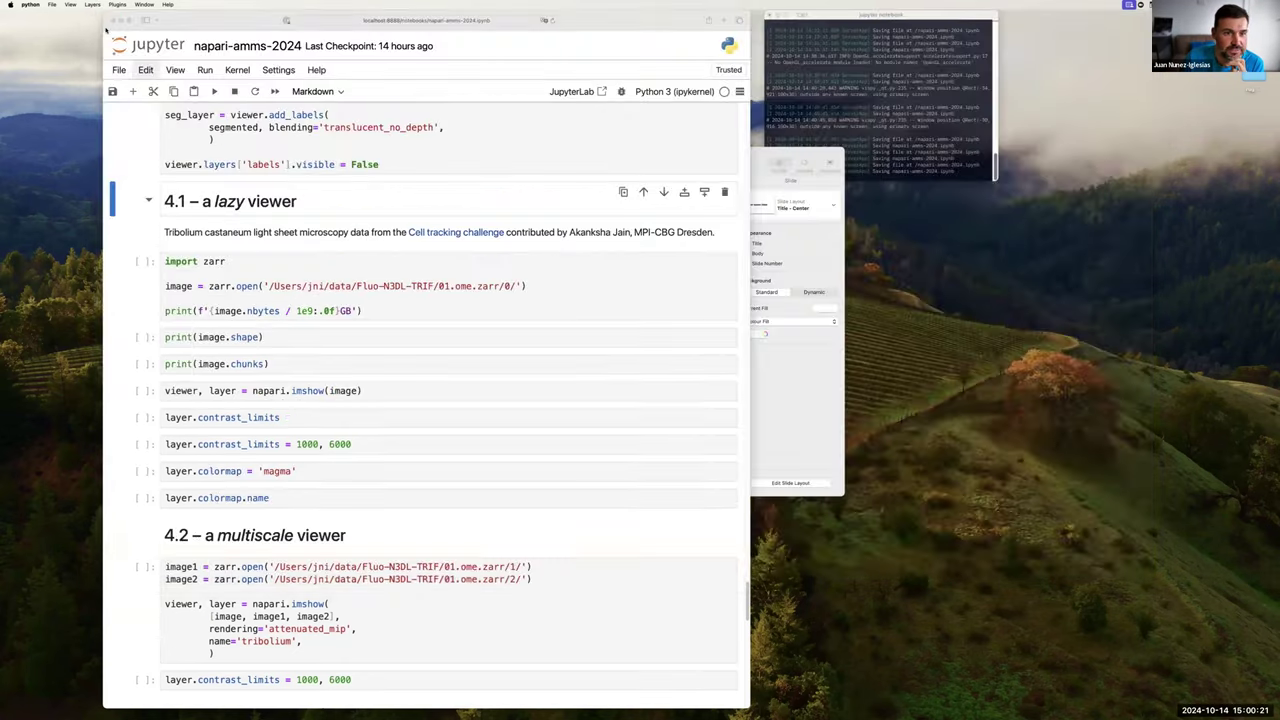
{"action": "left_click", "coordinate": [323, 278]}
- Load the Tribolium zarr image and print its shape (60, 988, 1868, 964)
{"action": "left_click", "coordinate": [328, 269]}
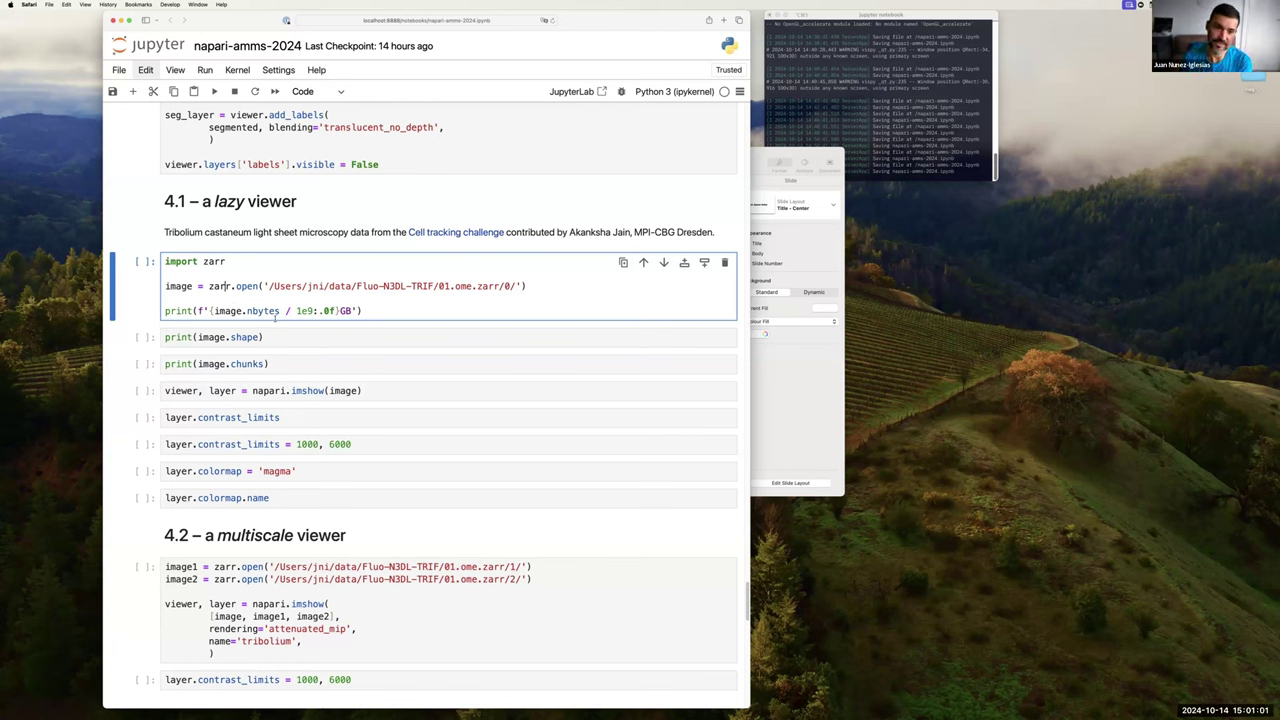
{"action": "left_click", "coordinate": [366, 312]}
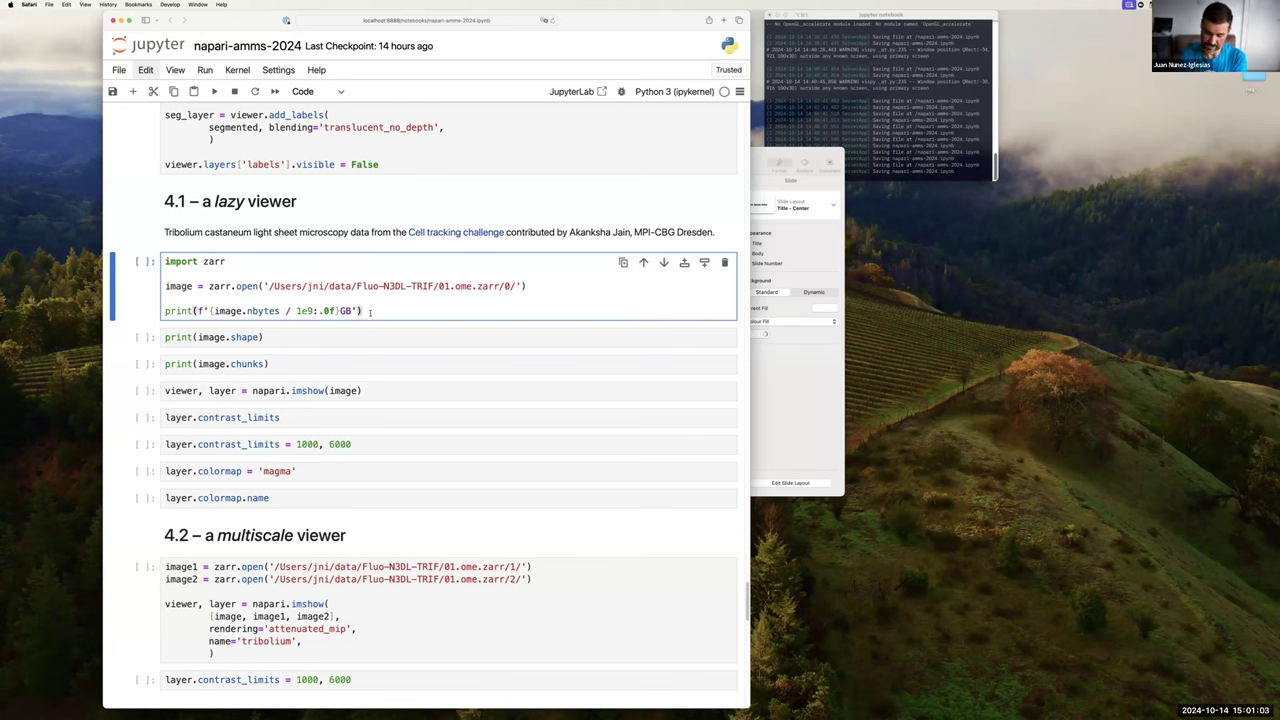
{"action": "key", "text": "shift+Return"}
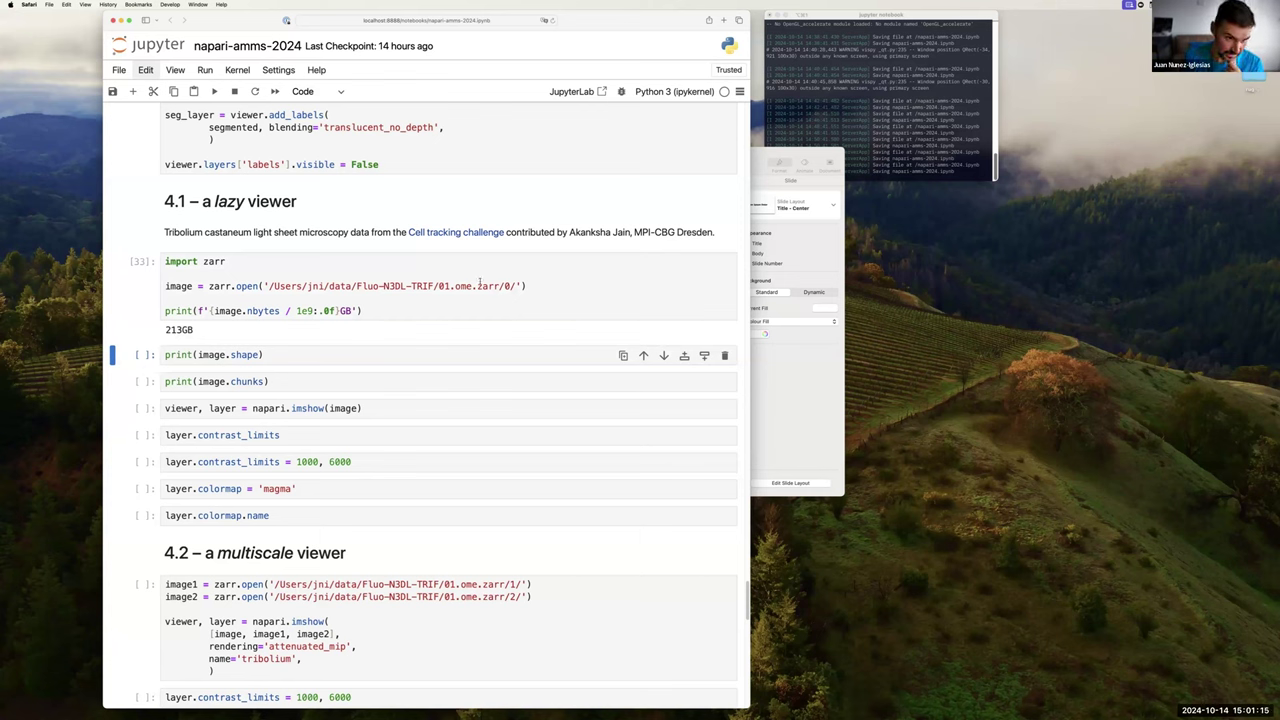
{"action": "left_click", "coordinate": [283, 354]}
{"action": "key", "text": "shift+Return"}
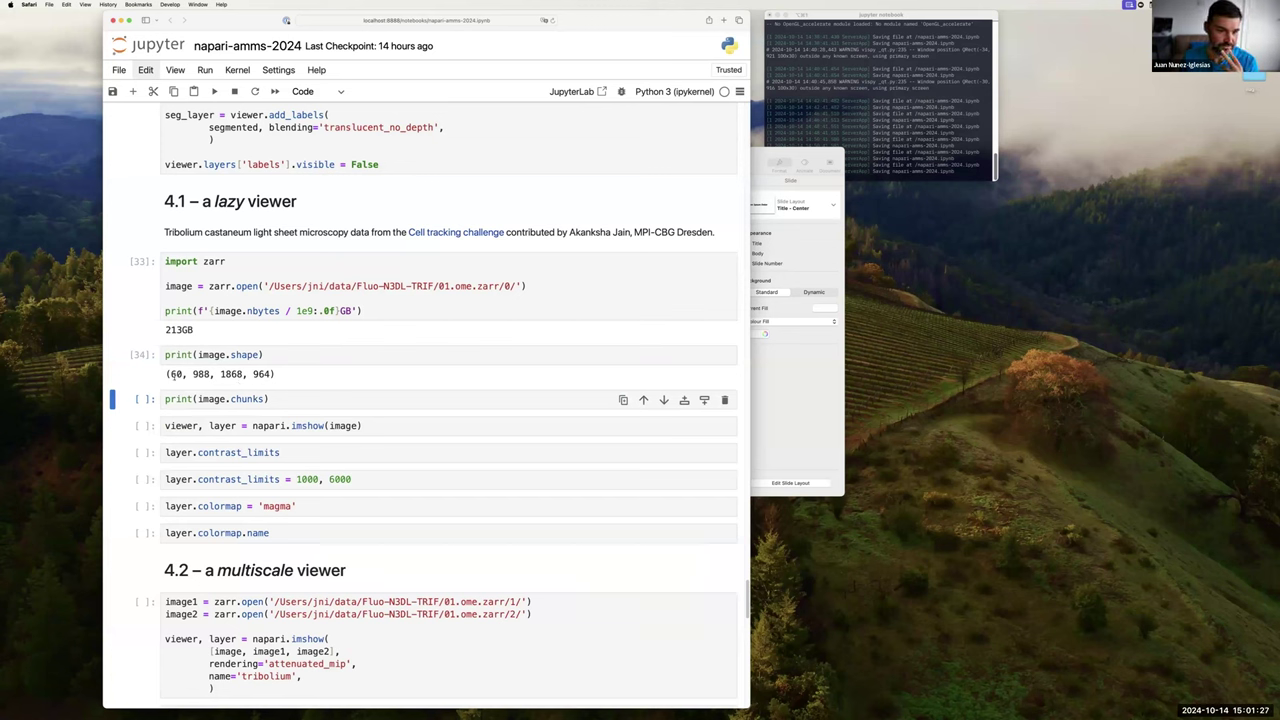
- Show the image's 64, 512, 512 chunks and open it with napari.imshow
{"action": "scroll", "coordinate": [342, 406], "scroll_direction": "down", "scroll_amount": 2}
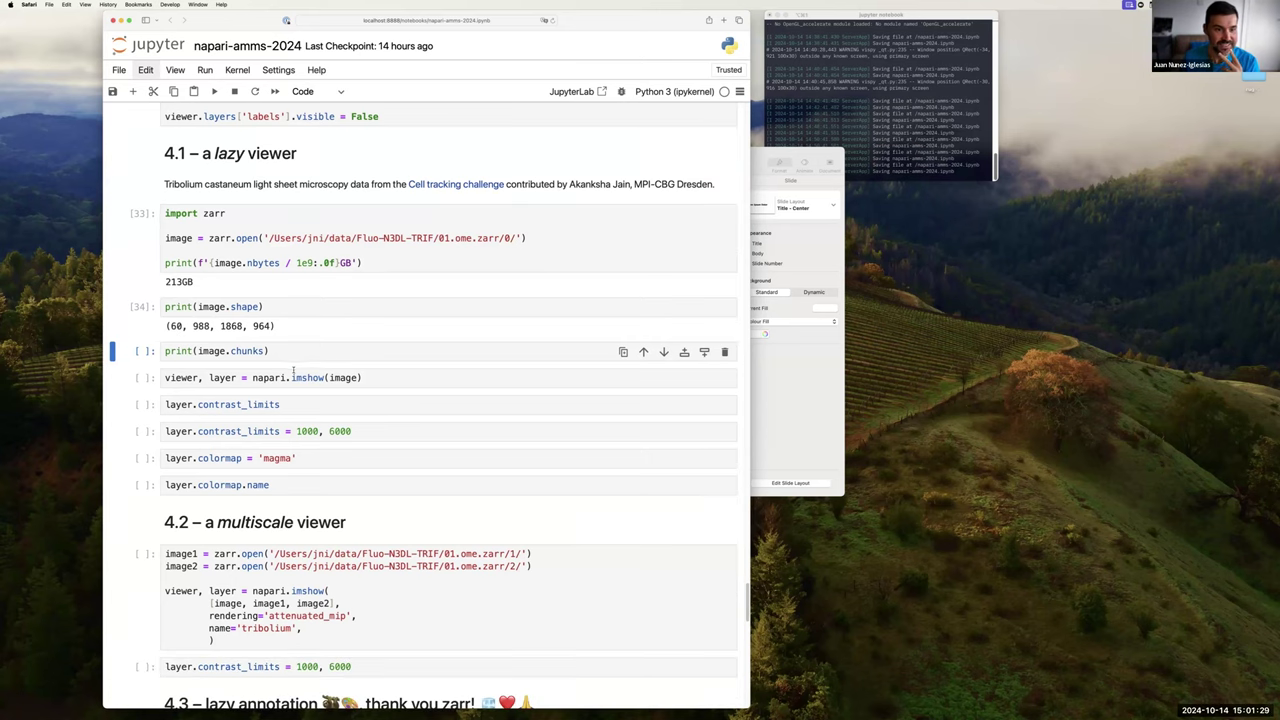
{"action": "left_click", "coordinate": [293, 349]}
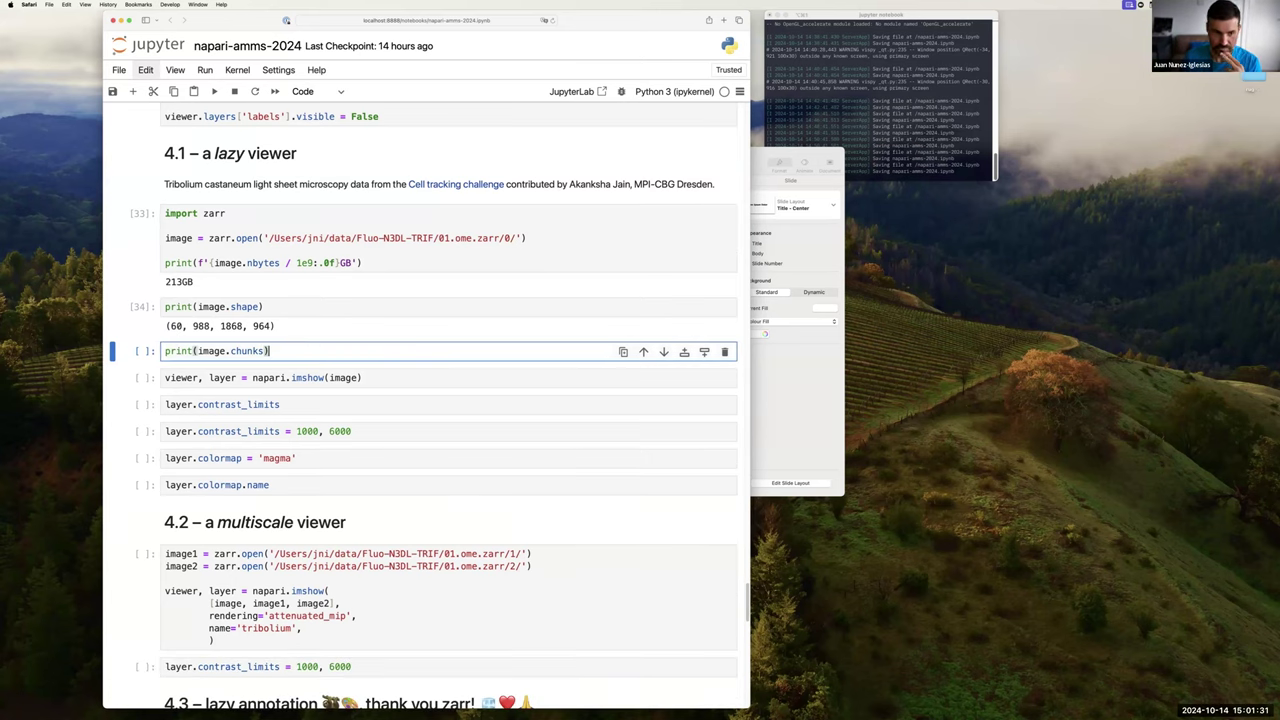
{"action": "key", "text": "shift+Return"}
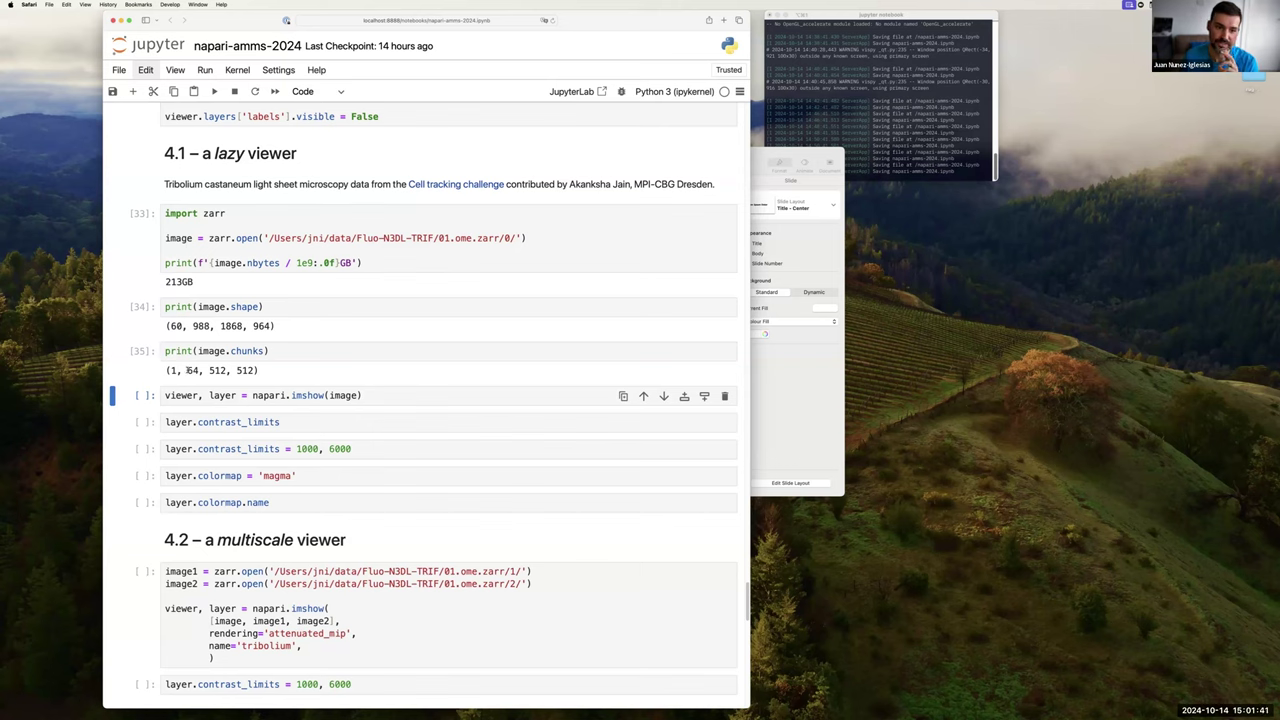
{"action": "left_click_drag", "start_coordinate": [187, 371], "coordinate": [267, 371]}
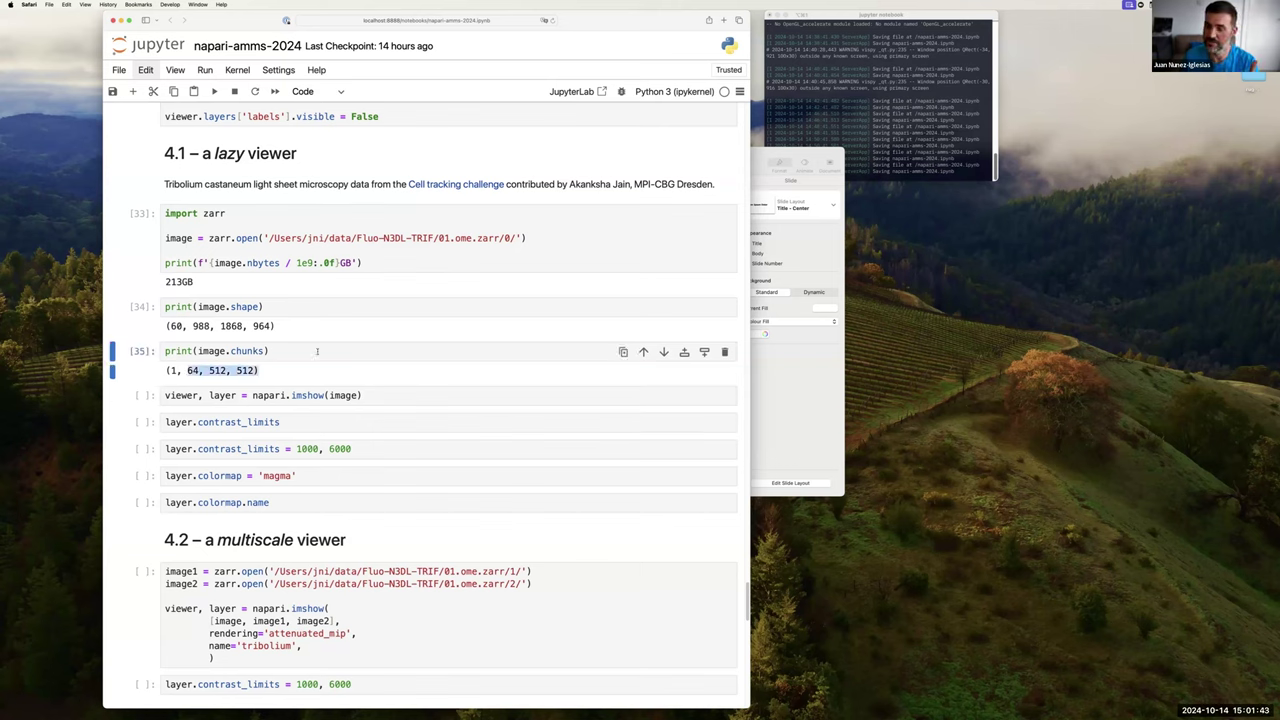
{"action": "left_click", "coordinate": [383, 394]}
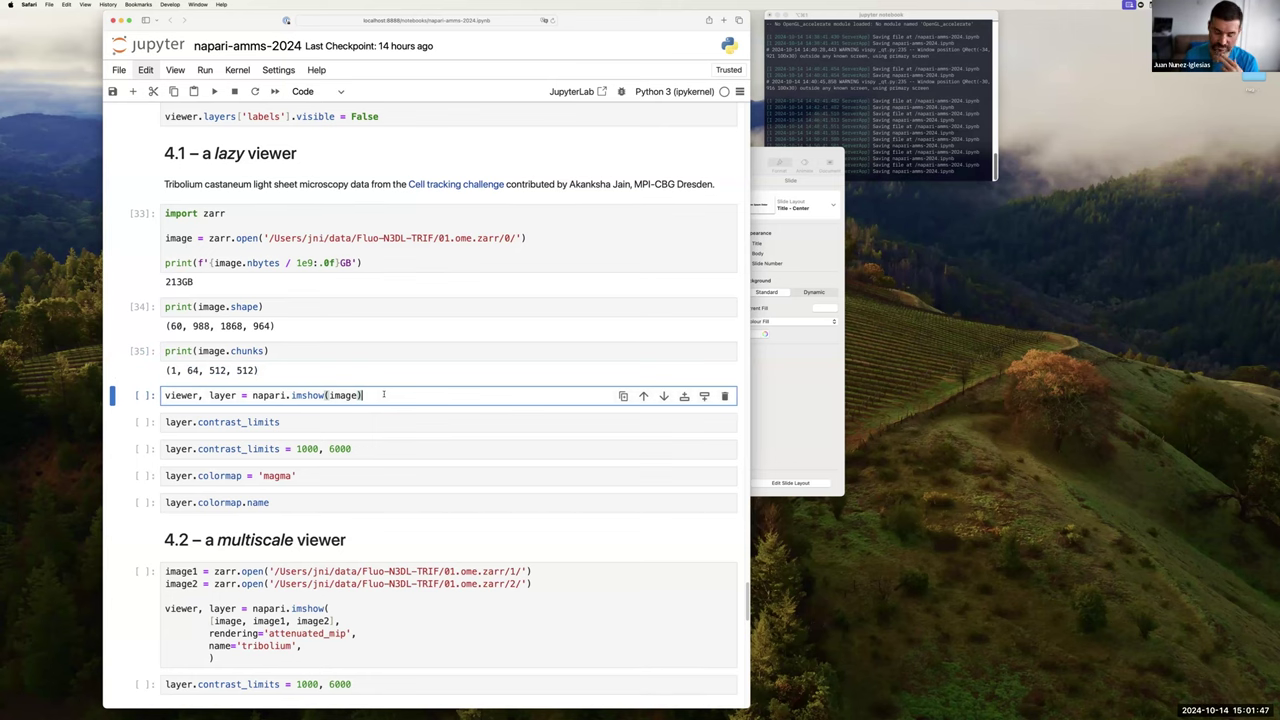
{"action": "key", "text": "shift+Return"}
- In the new napari viewer, move the dims sliders to another z-slice and time point of the embryo
{"action": "left_click", "coordinate": [847, 18]}
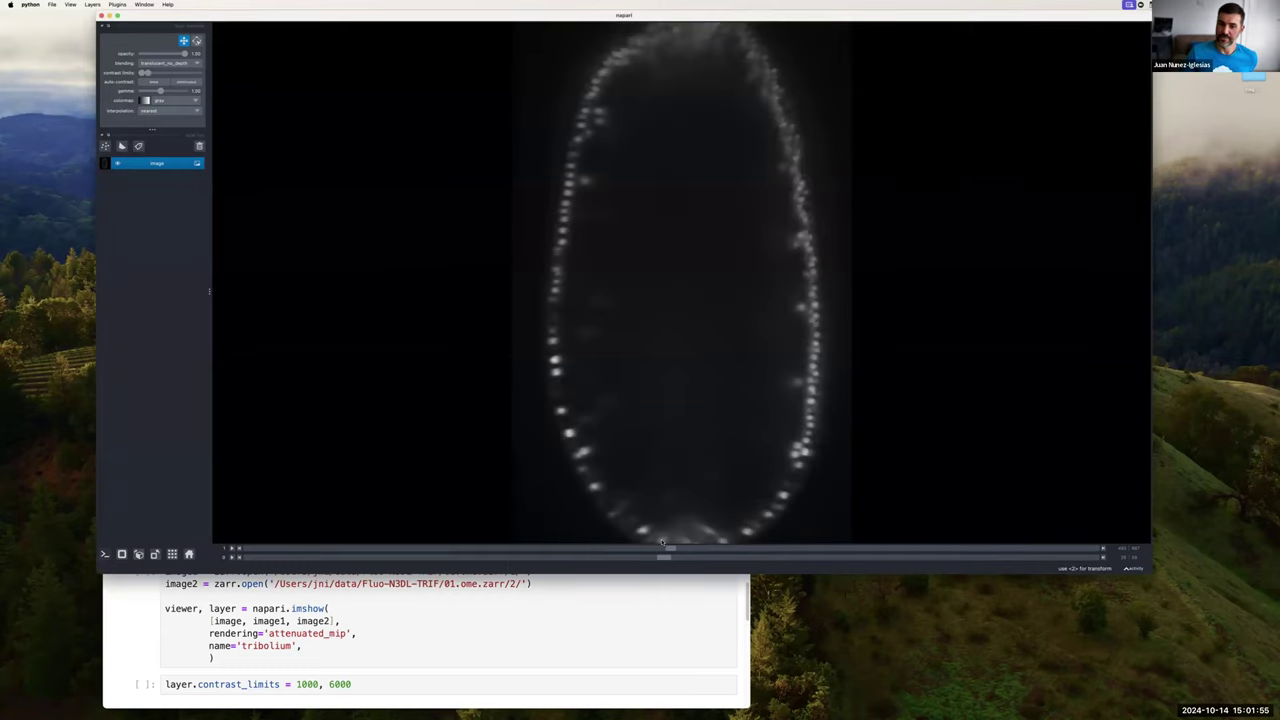
{"action": "left_click_drag", "start_coordinate": [670, 548], "coordinate": [835, 558]}
{"action": "mouse_move", "coordinate": [699, 567]}
{"action": "left_mouse_down"}
{"action": "mouse_move", "coordinate": [531, 558]}
{"action": "mouse_move", "coordinate": [692, 560]}
{"action": "left_mouse_up"}
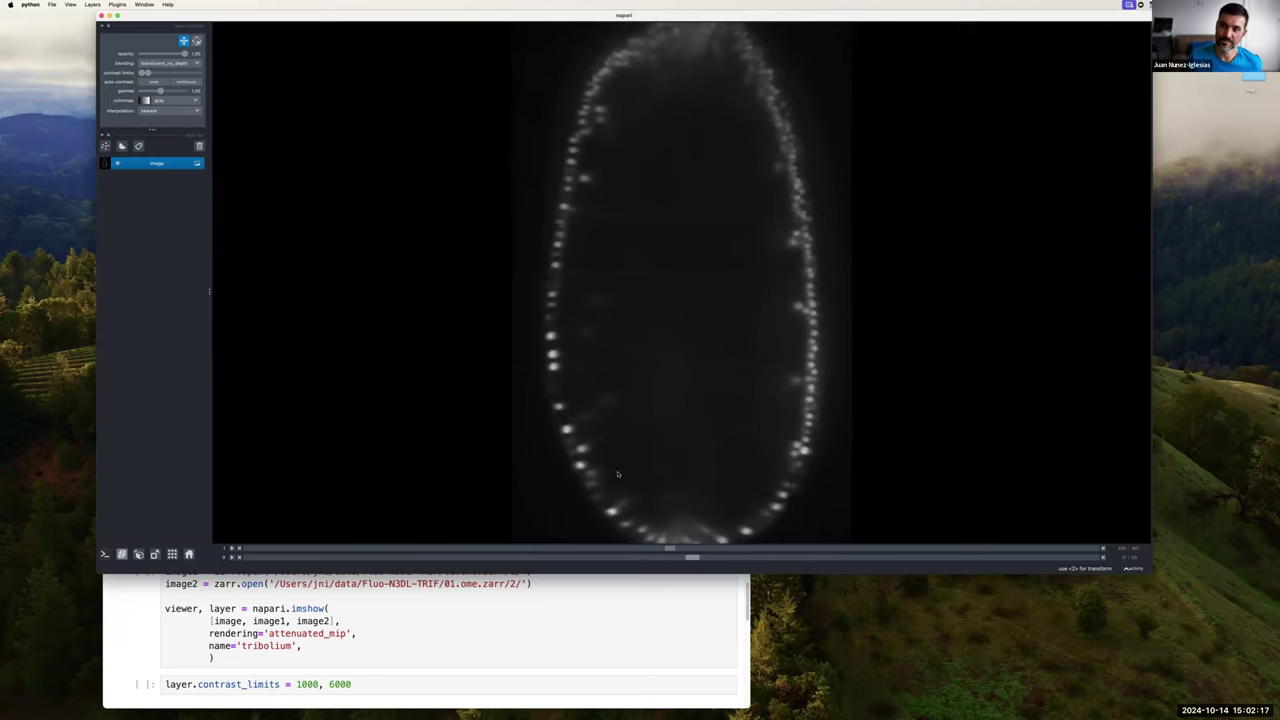
- Show the embryo as a rotatable 3D volume, check rendering modes, and step to later time points
{"action": "key", "text": "ctrl+y"}
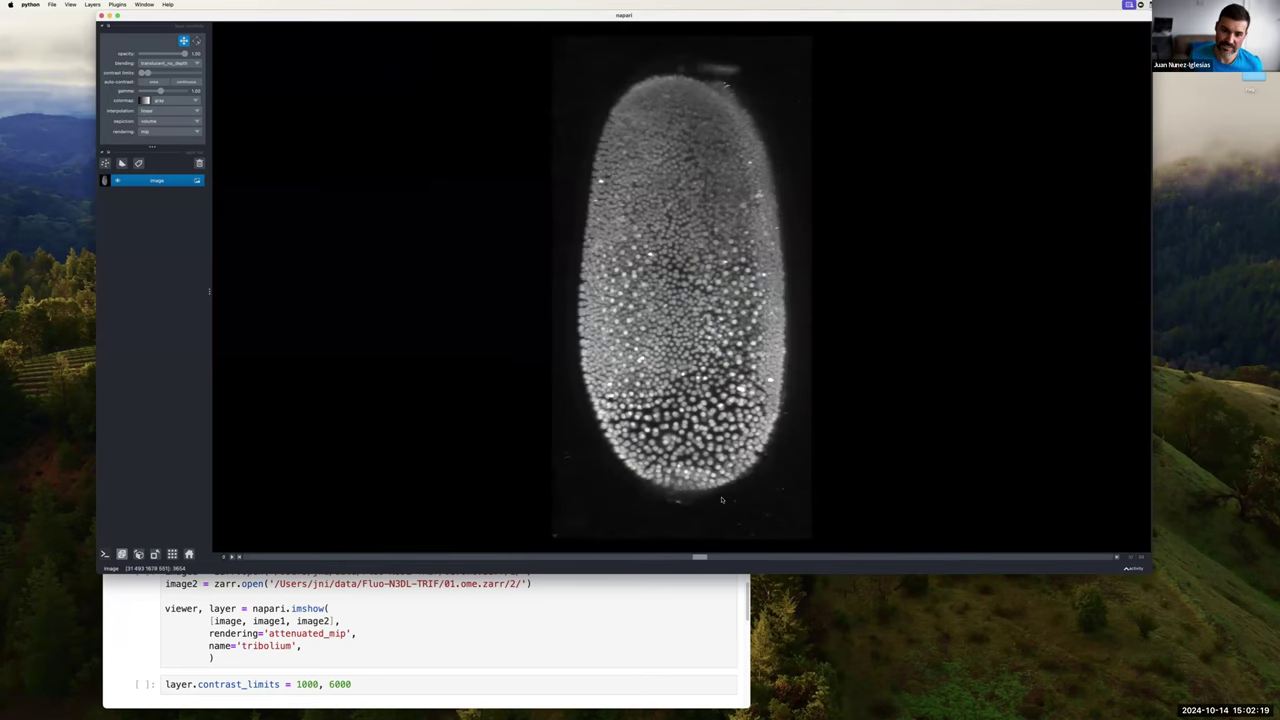
{"action": "left_click_drag", "start_coordinate": [721, 499], "coordinate": [443, 226]}
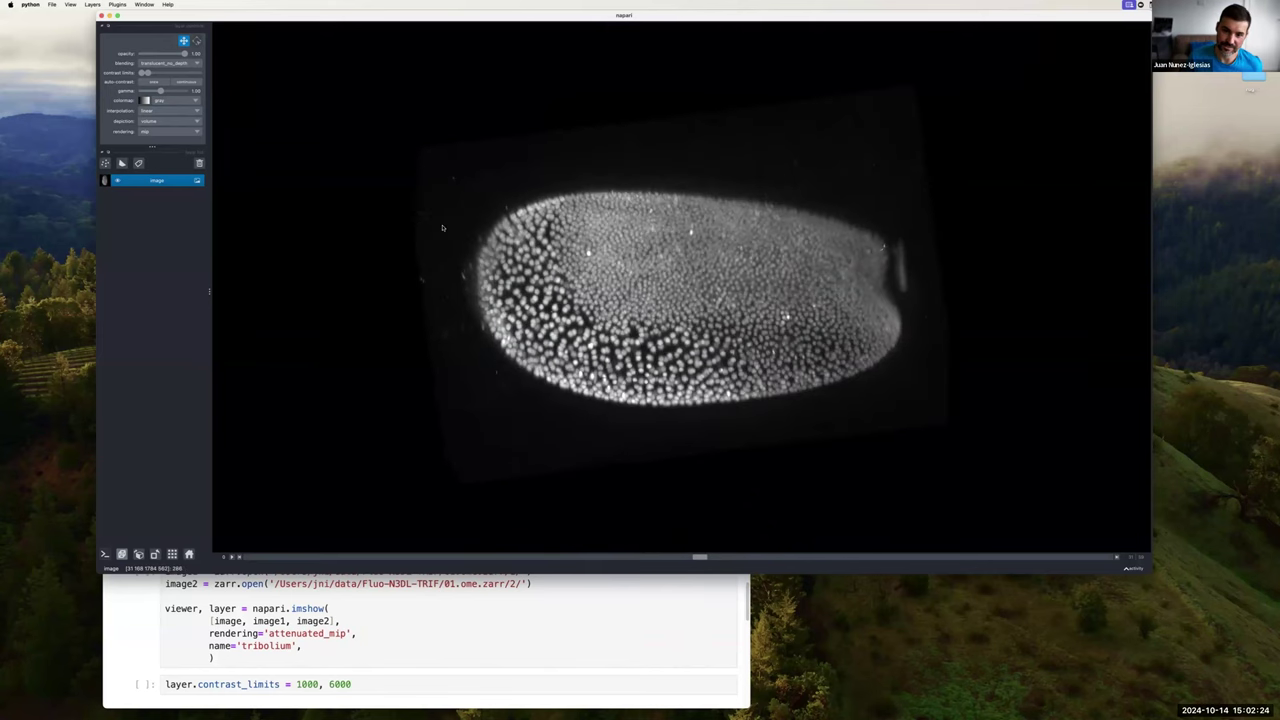
{"action": "left_click", "coordinate": [172, 131]}
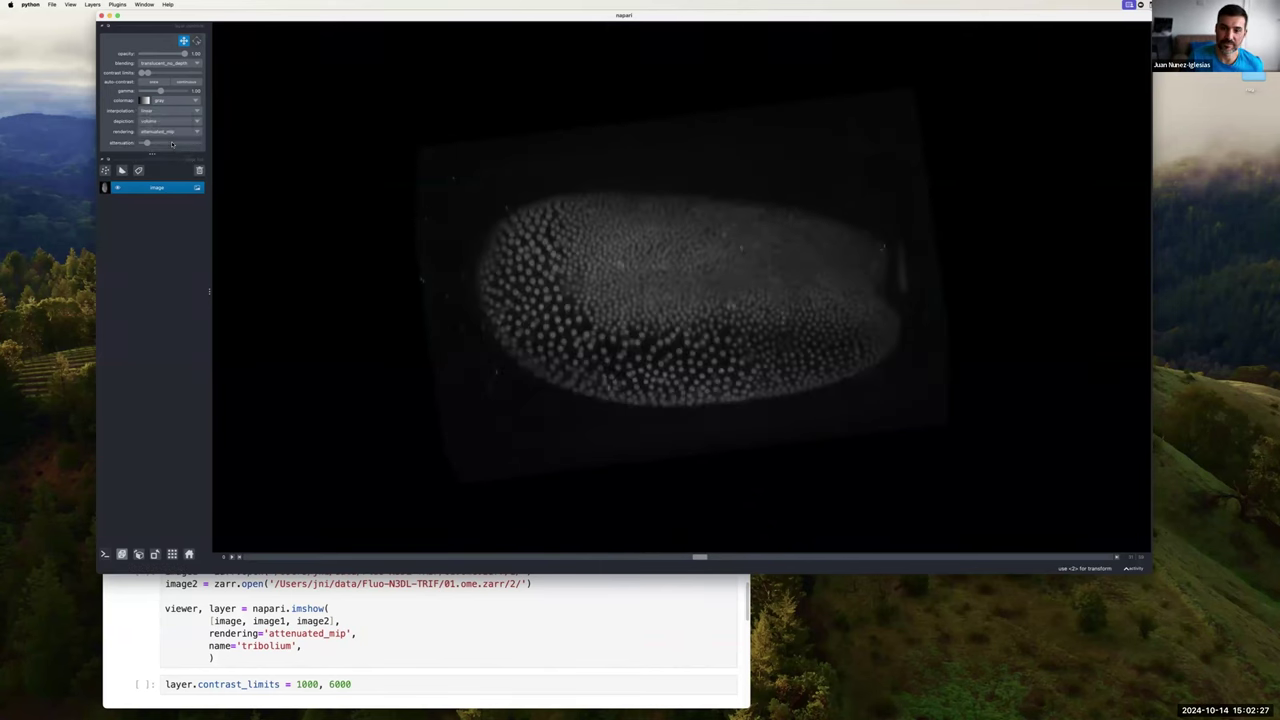
{"action": "left_click_drag", "start_coordinate": [696, 426], "coordinate": [651, 380]}
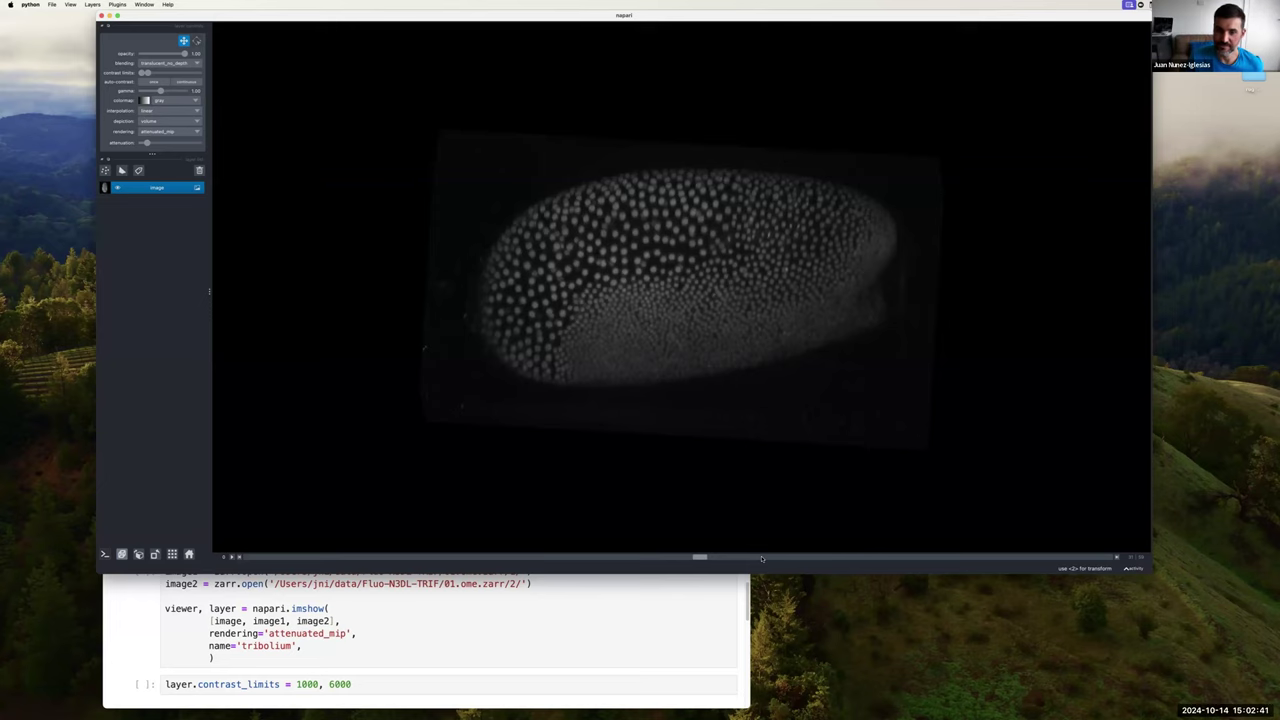
{"action": "left_click", "coordinate": [762, 558]}
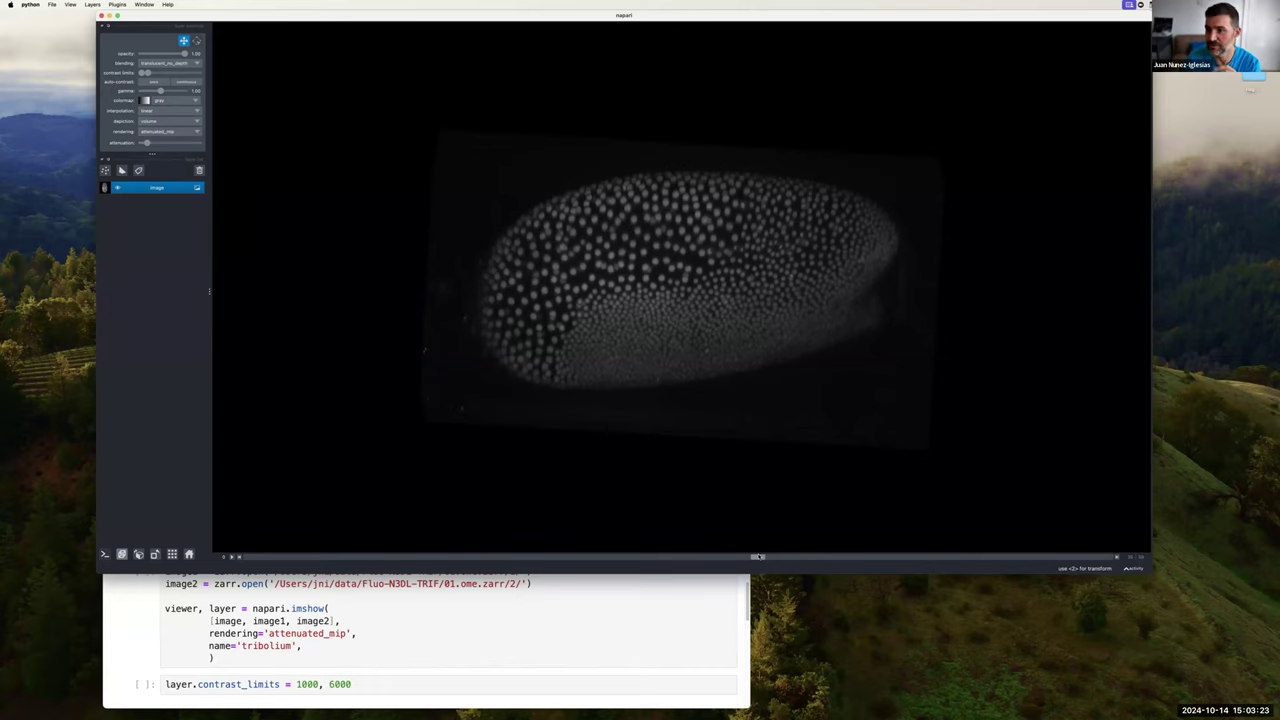
{"action": "left_click", "coordinate": [758, 557]}
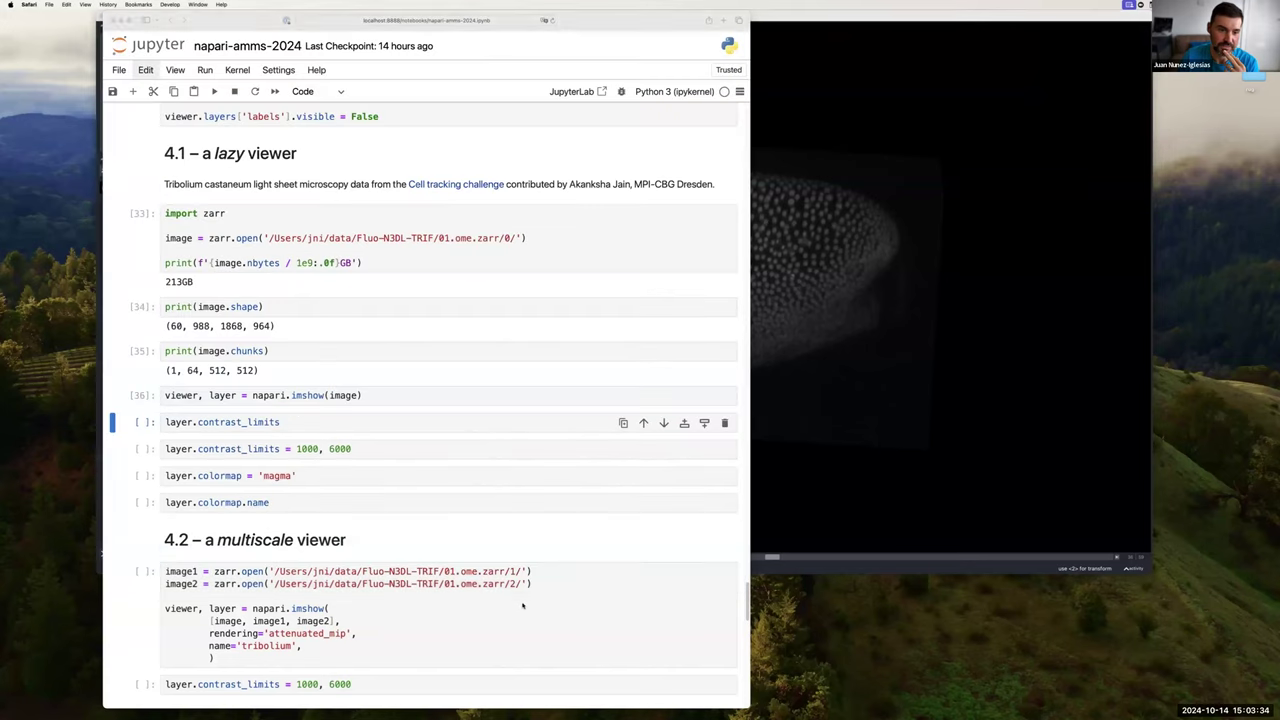
- Bring the notebook forward at the contrast-limits cell and place it beside the napari viewer
{"action": "left_click", "coordinate": [520, 604]}
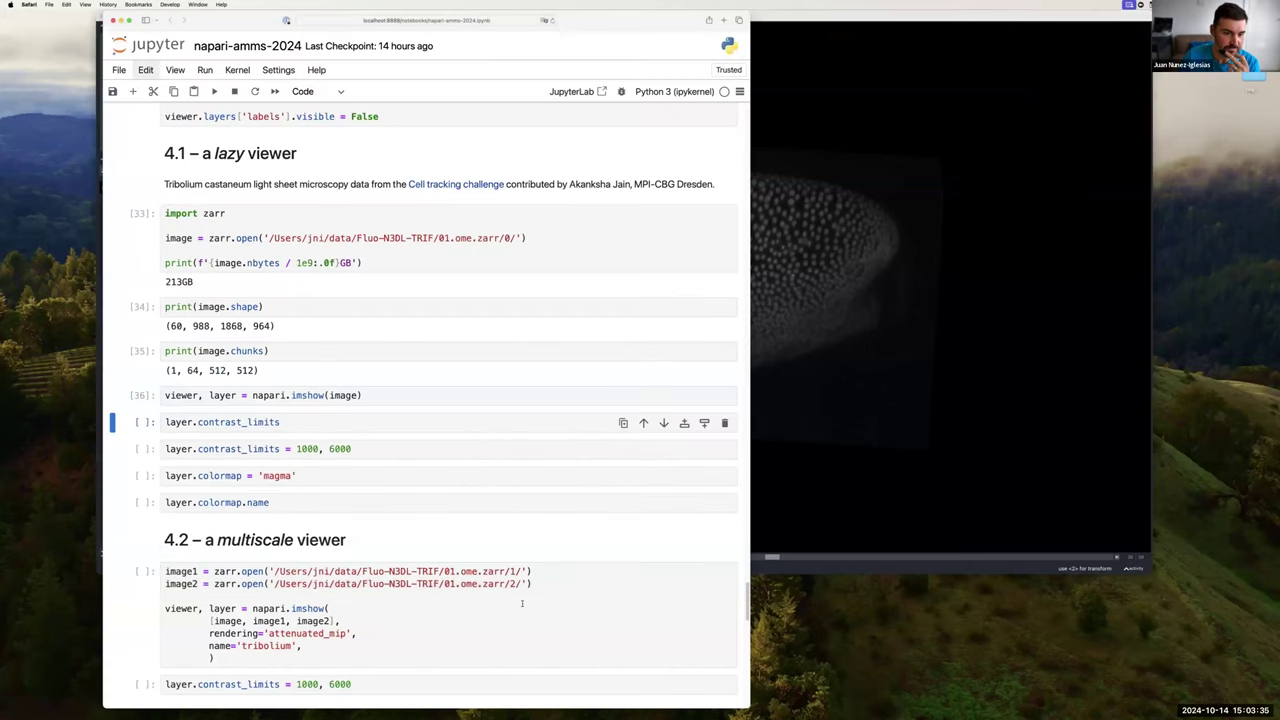
{"action": "scroll", "coordinate": [521, 604], "scroll_direction": "down", "scroll_amount": 2}
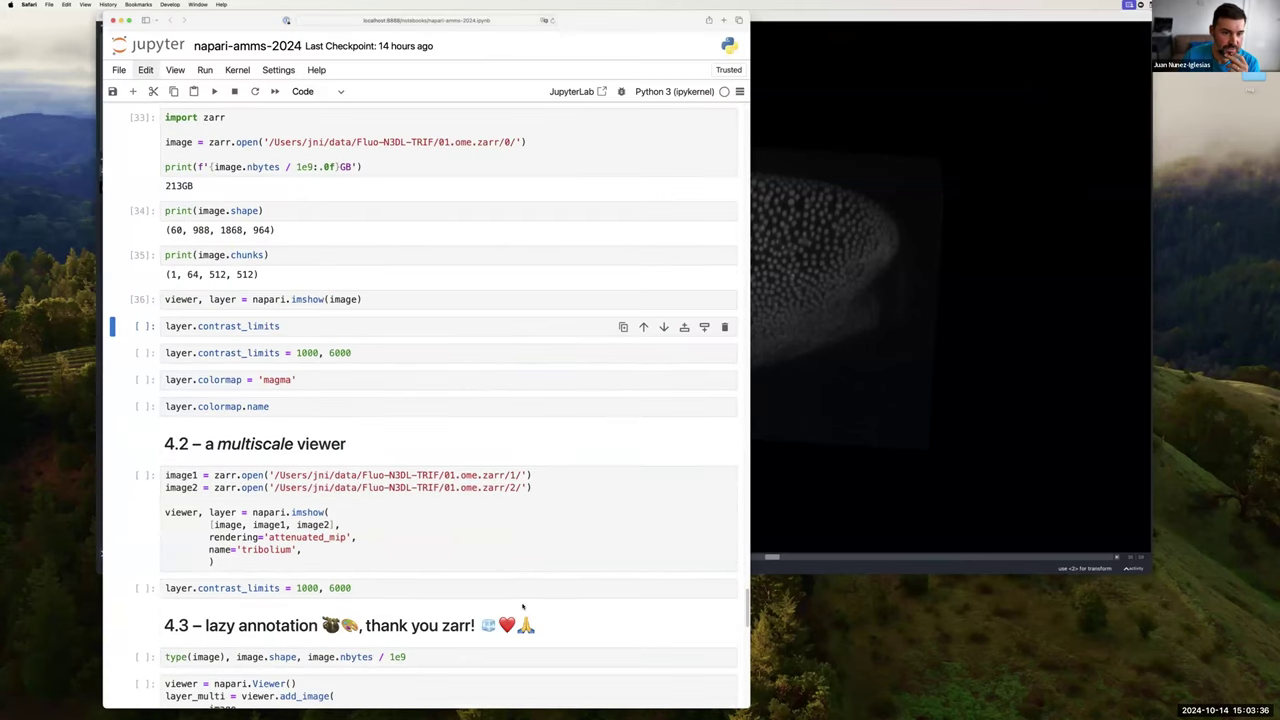
{"action": "left_click", "coordinate": [374, 325]}
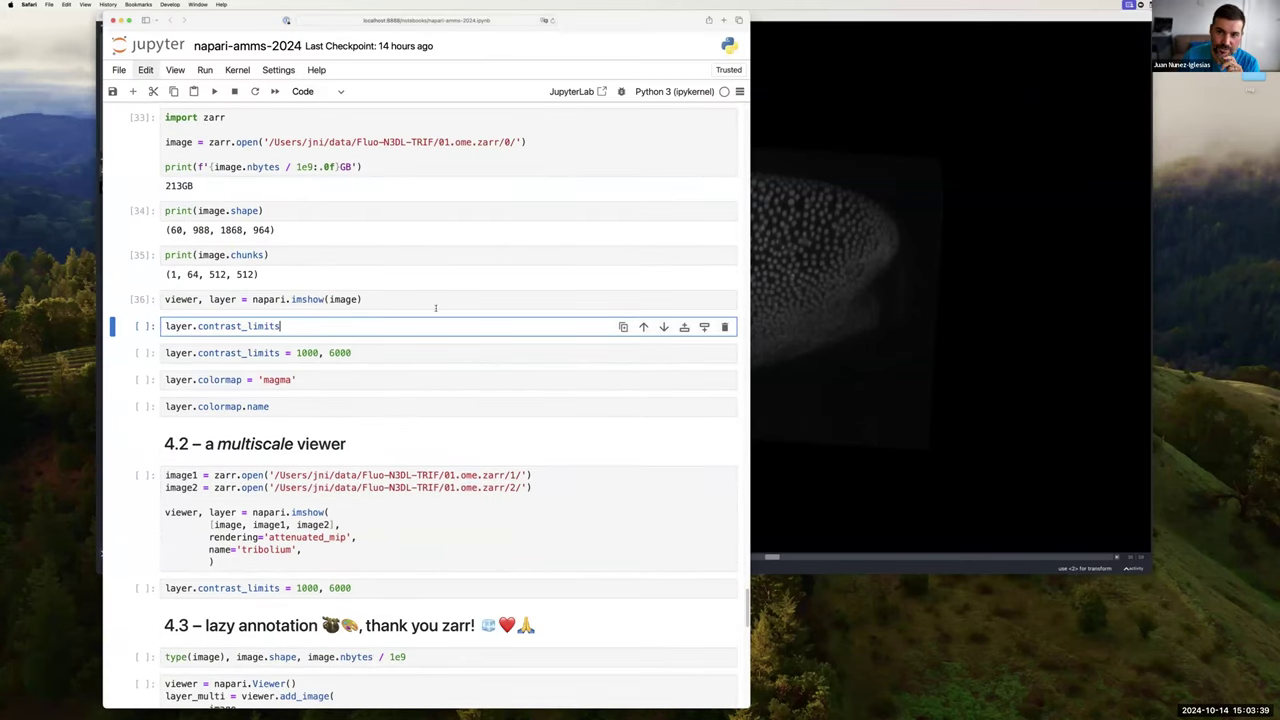
{"action": "left_click_drag", "start_coordinate": [245, 20], "coordinate": [142, 20]}
{"action": "left_click_drag", "start_coordinate": [940, 20], "coordinate": [1062, 20]}
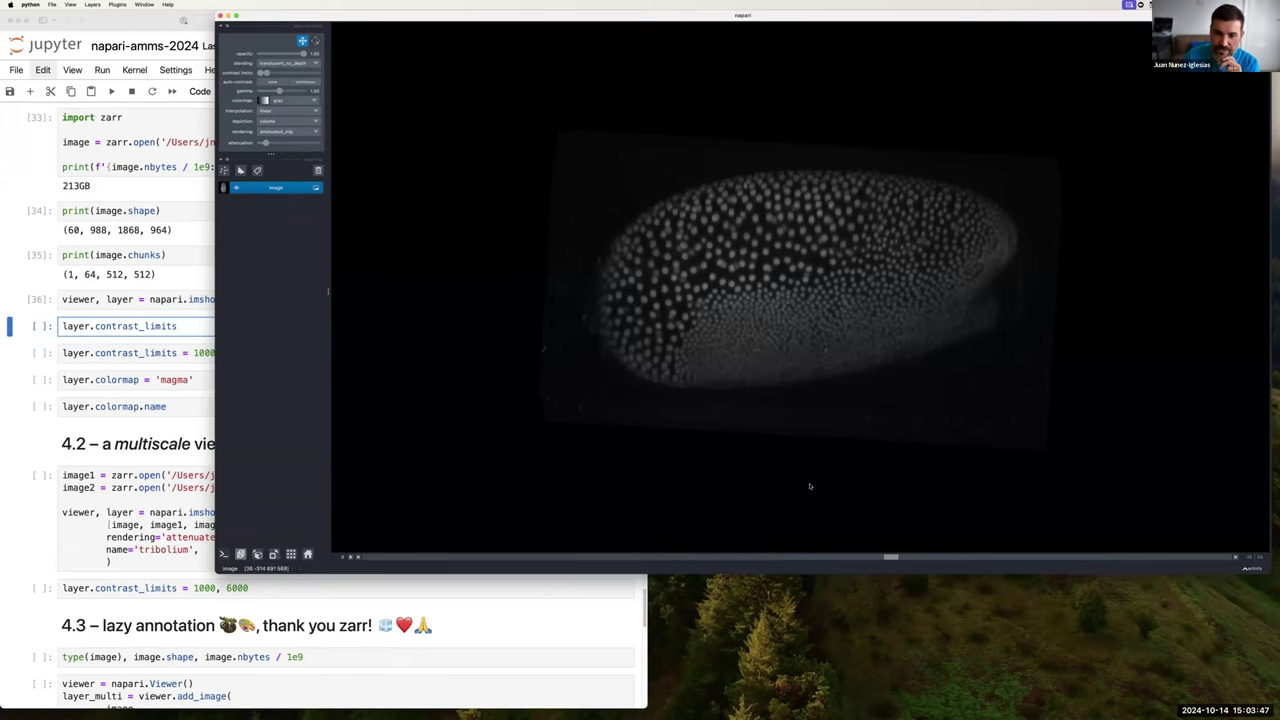
- Zoom in until the embryo fills the canvas and lower its contrast limit slightly
{"action": "scroll", "coordinate": [751, 332], "scroll_direction": "up", "scroll_amount": 3}
{"action": "scroll", "coordinate": [751, 332], "scroll_direction": "up", "scroll_amount": 2}
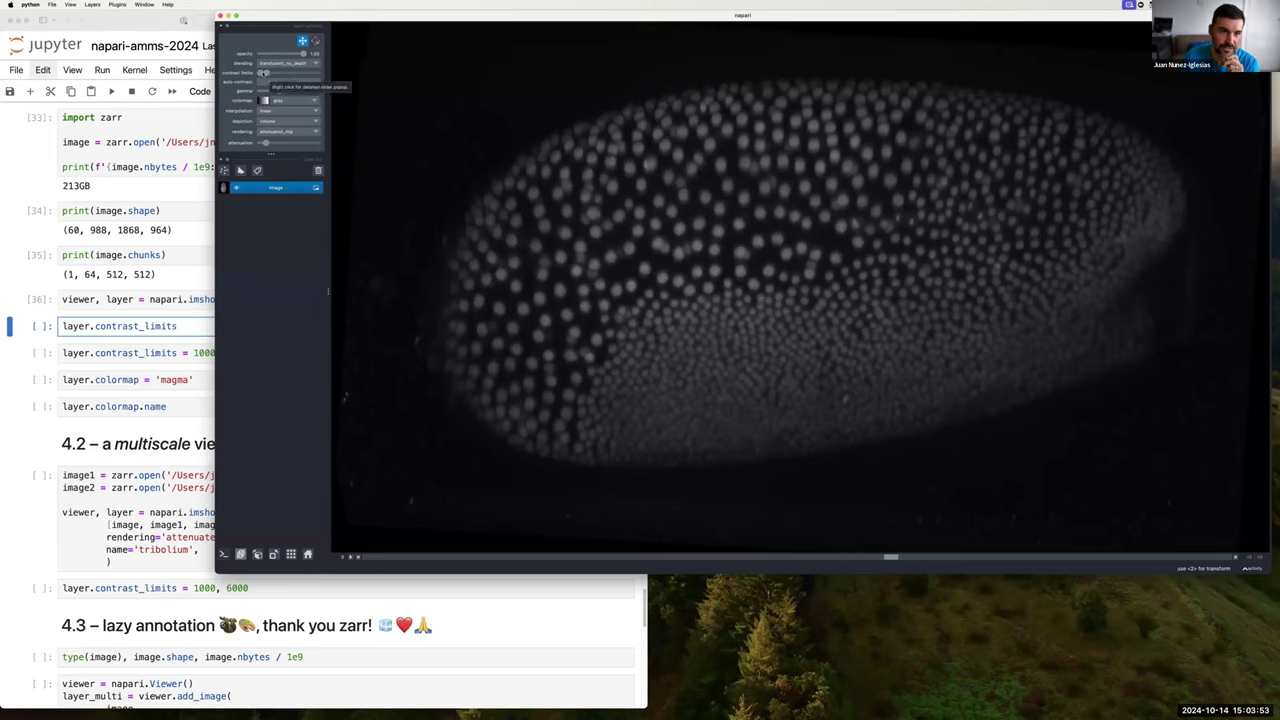
{"action": "right_click", "coordinate": [264, 73]}
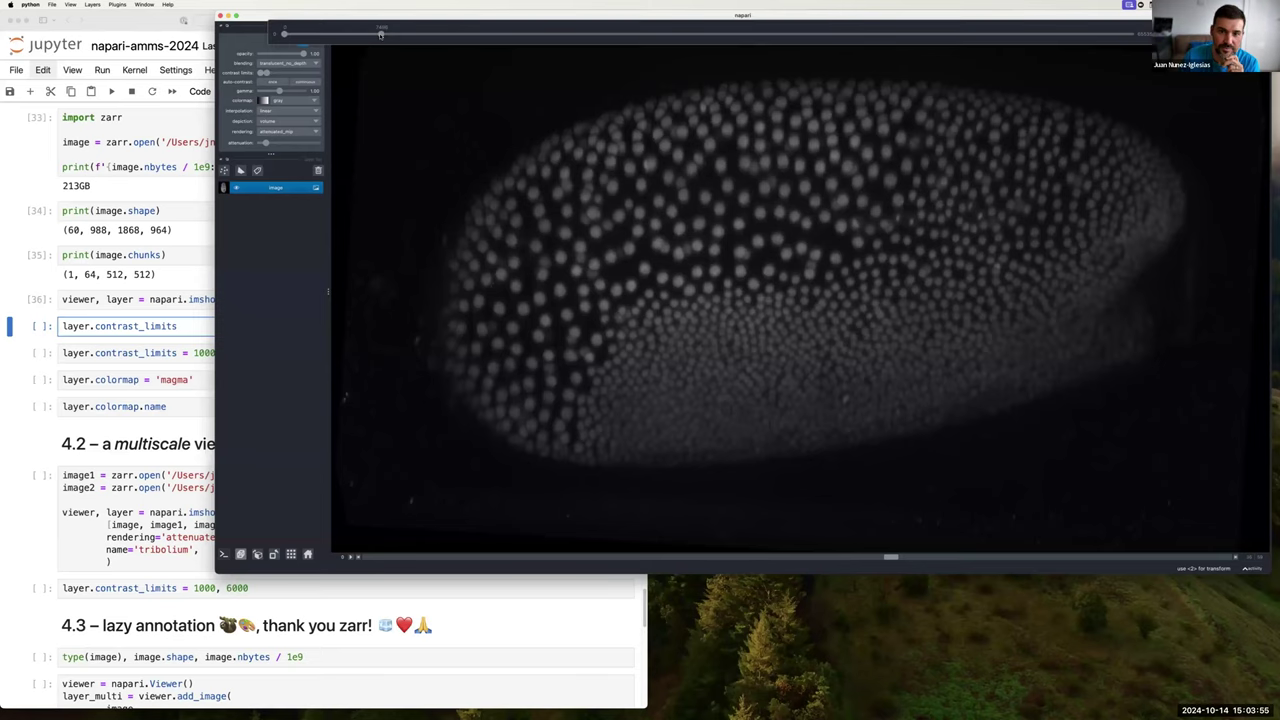
{"action": "left_click_drag", "start_coordinate": [380, 35], "coordinate": [360, 35]}
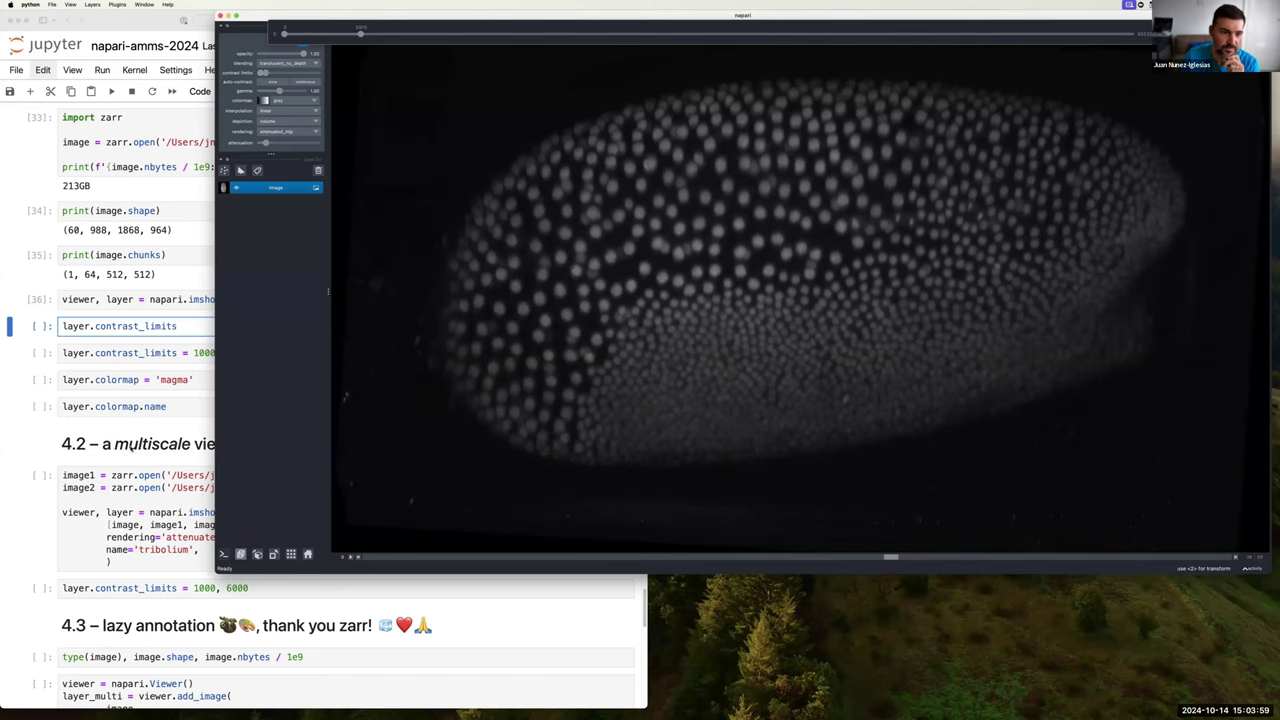
{"action": "left_click", "coordinate": [177, 367]}
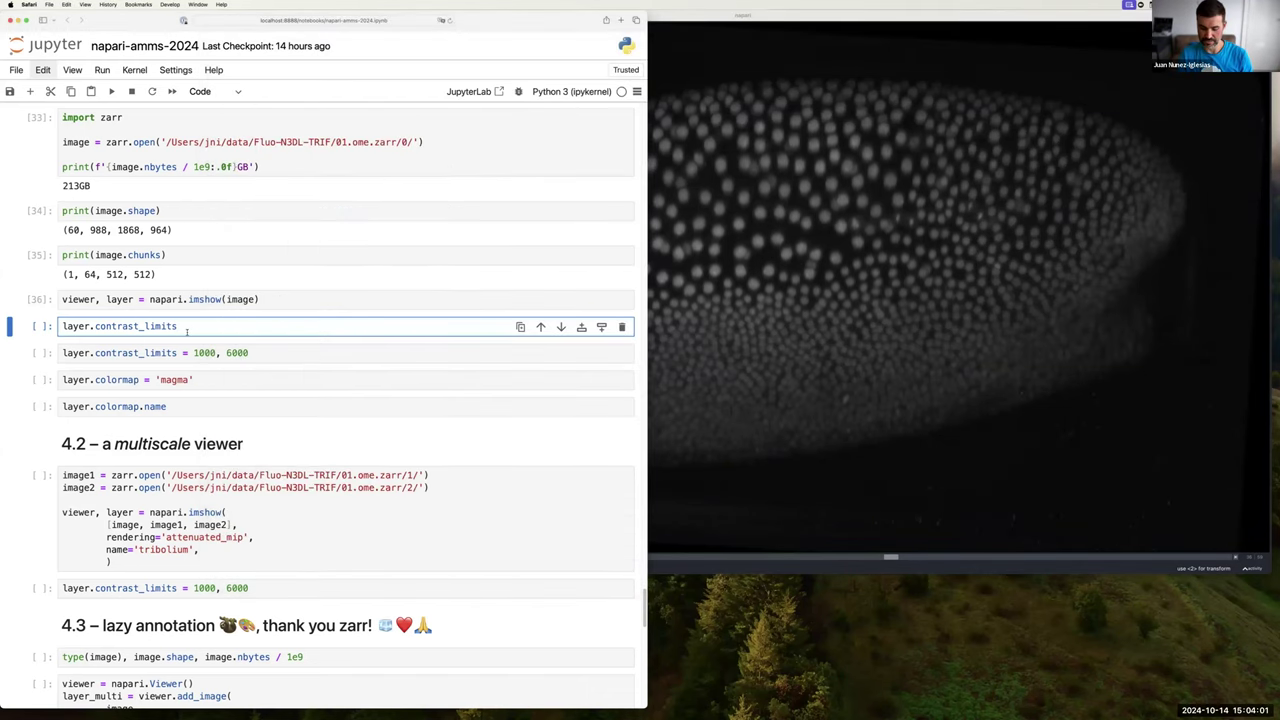
- Print the layer's contrast limits, set them to 1000–6000, and view the result in napari
{"action": "key", "text": "shift+Return"}
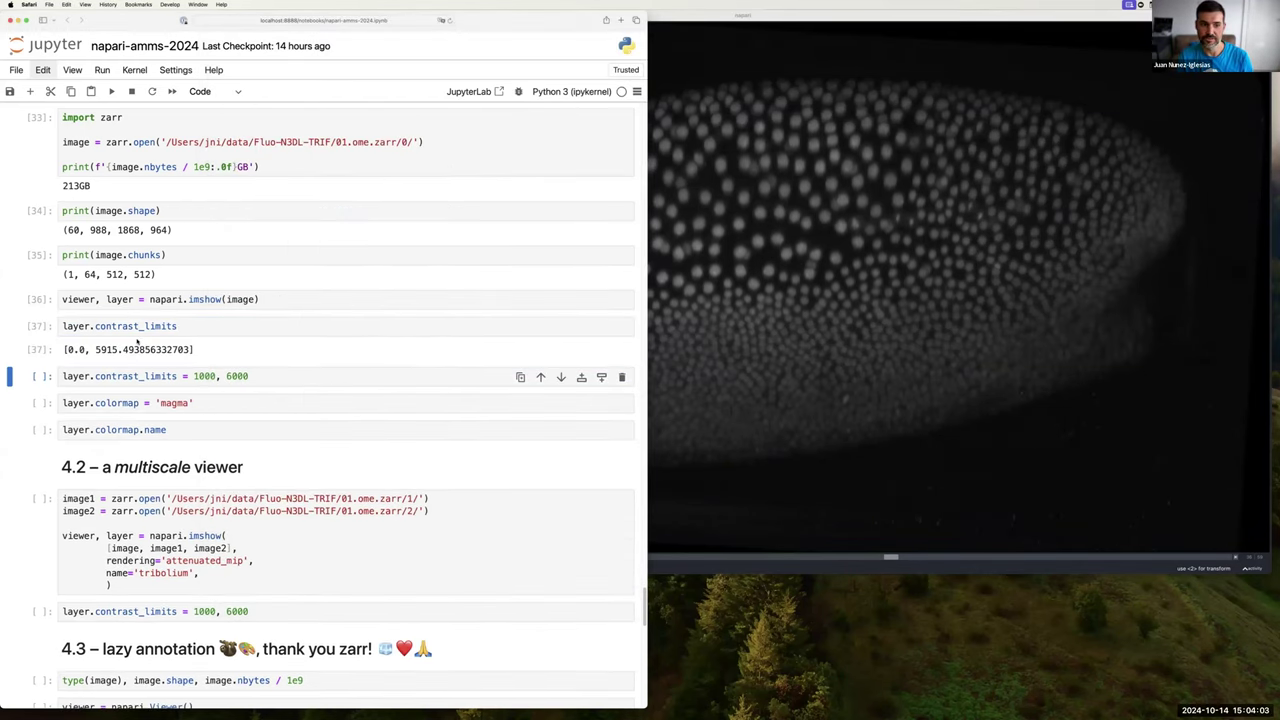
{"action": "left_click", "coordinate": [263, 377]}
{"action": "key", "text": "shift+Return"}
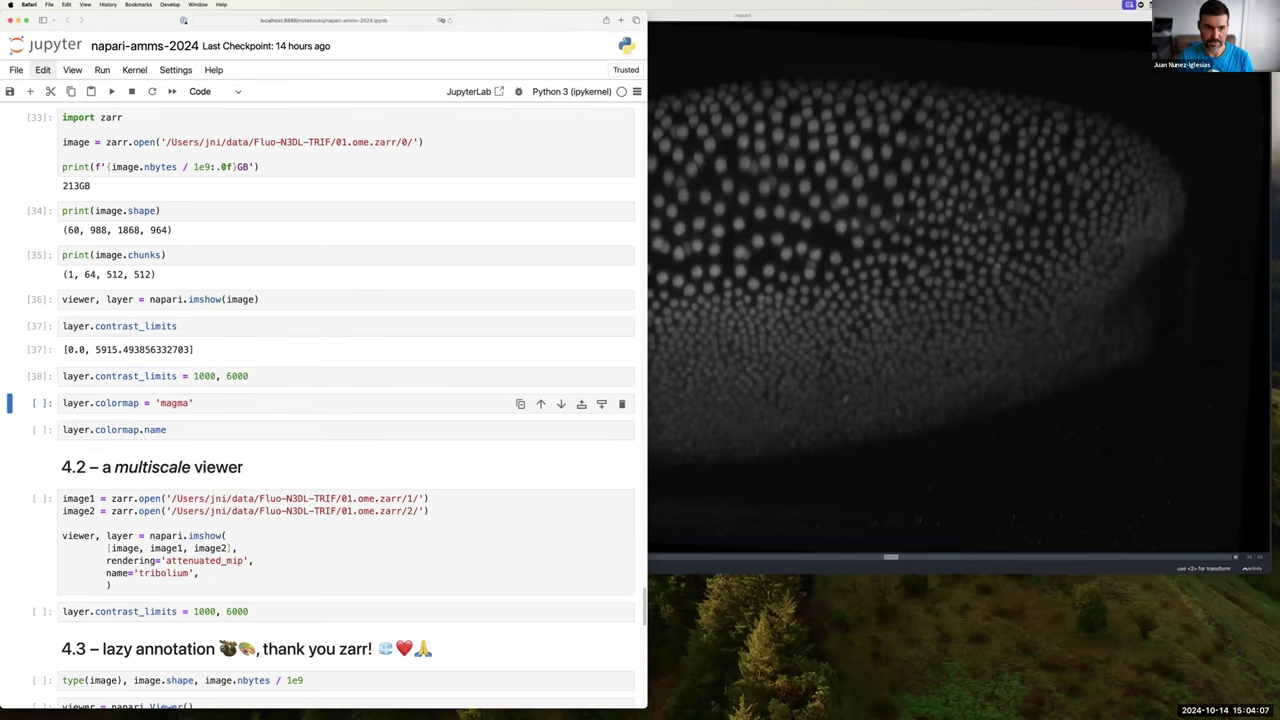
{"action": "left_click", "coordinate": [932, 27]}
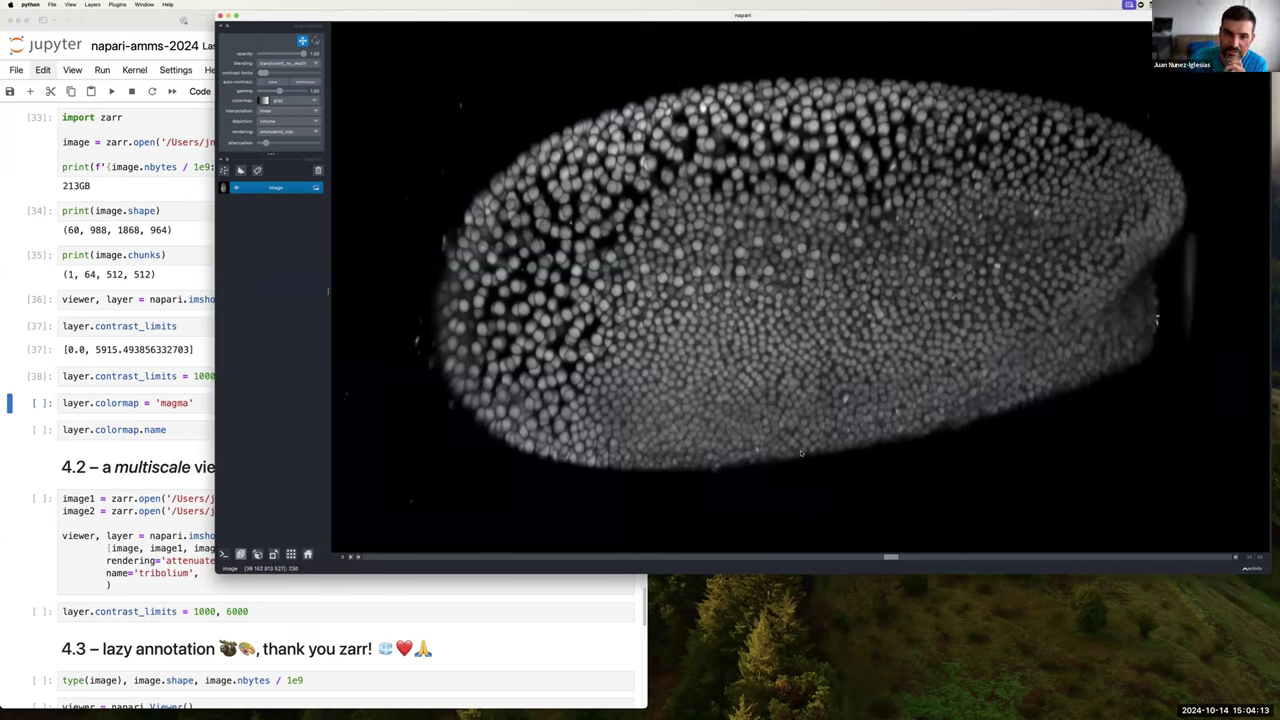
- Recolour the embryo with the 'magma' colormap and print the colormap name
{"action": "left_click", "coordinate": [158, 402]}
{"action": "left_click", "coordinate": [174, 403]}
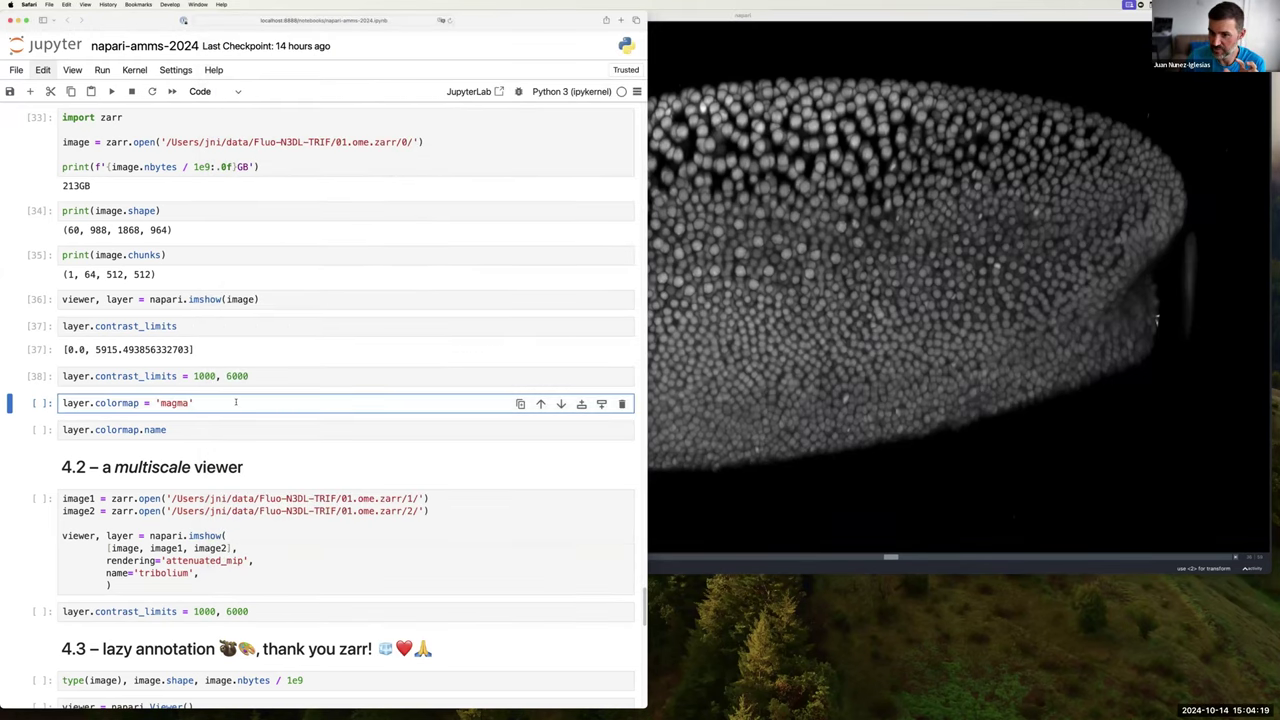
{"action": "key", "text": "shift+Return"}
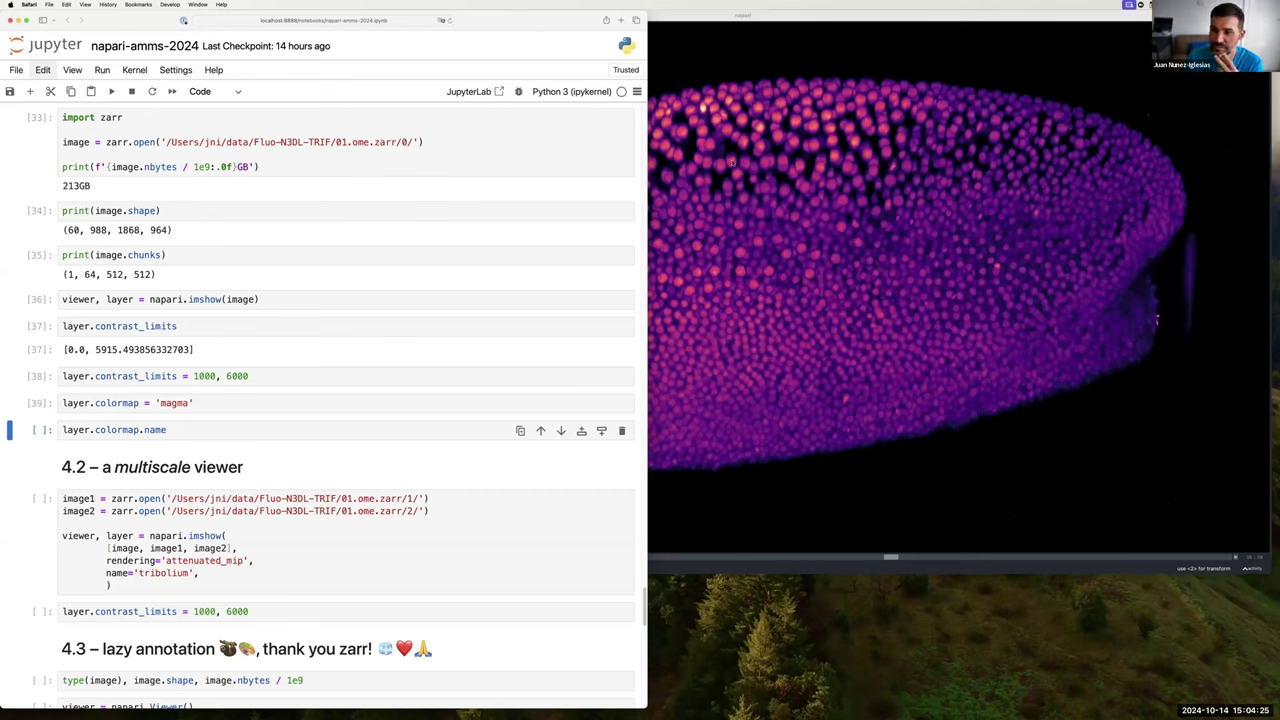
{"action": "left_click", "coordinate": [193, 434]}
{"action": "scroll", "coordinate": [193, 440], "scroll_direction": "down", "scroll_amount": 3}
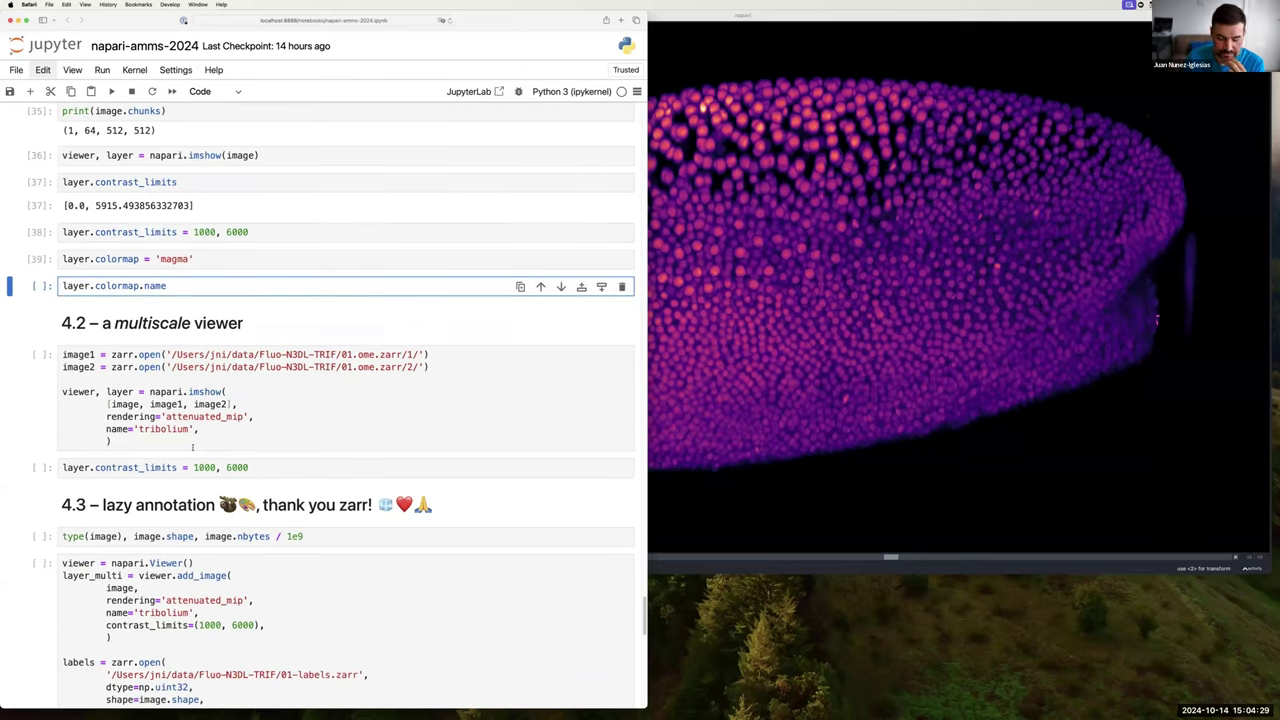
{"action": "key", "text": "shift+Return"}
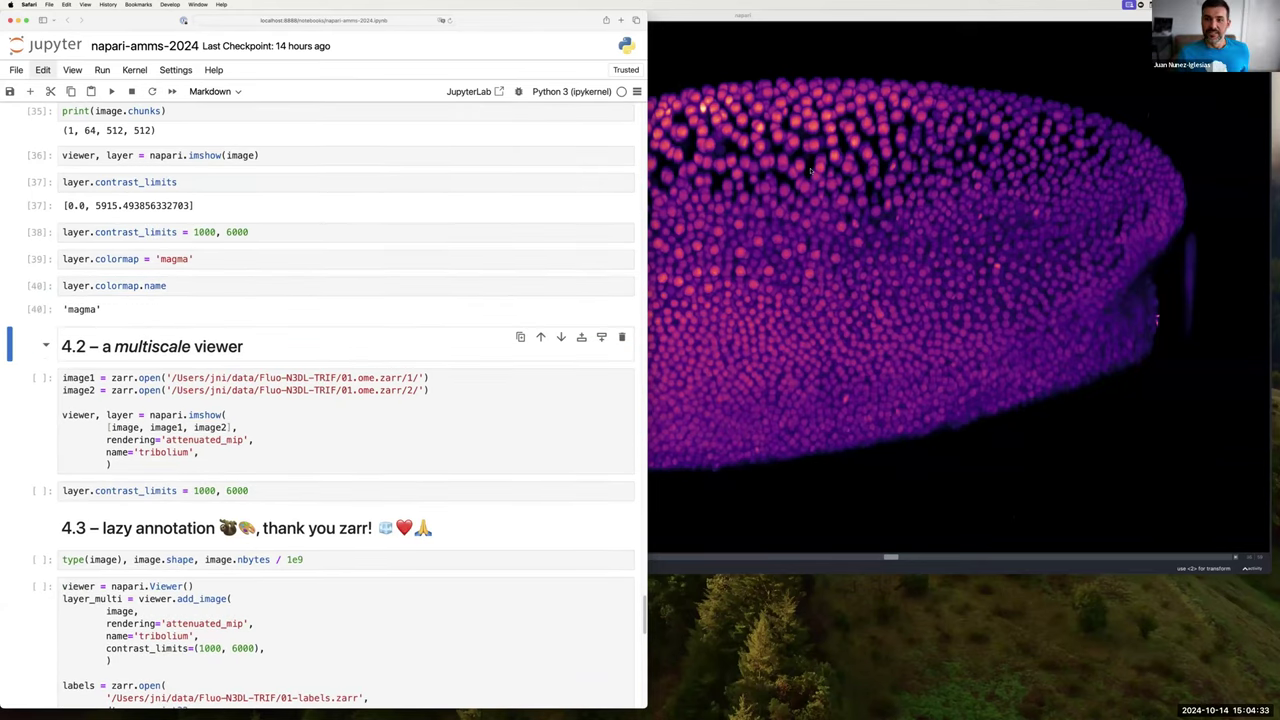
- Close the old napari viewer and run the 4.2 multiscale imshow cell, which raises a traceback
{"action": "left_click", "coordinate": [281, 421]}
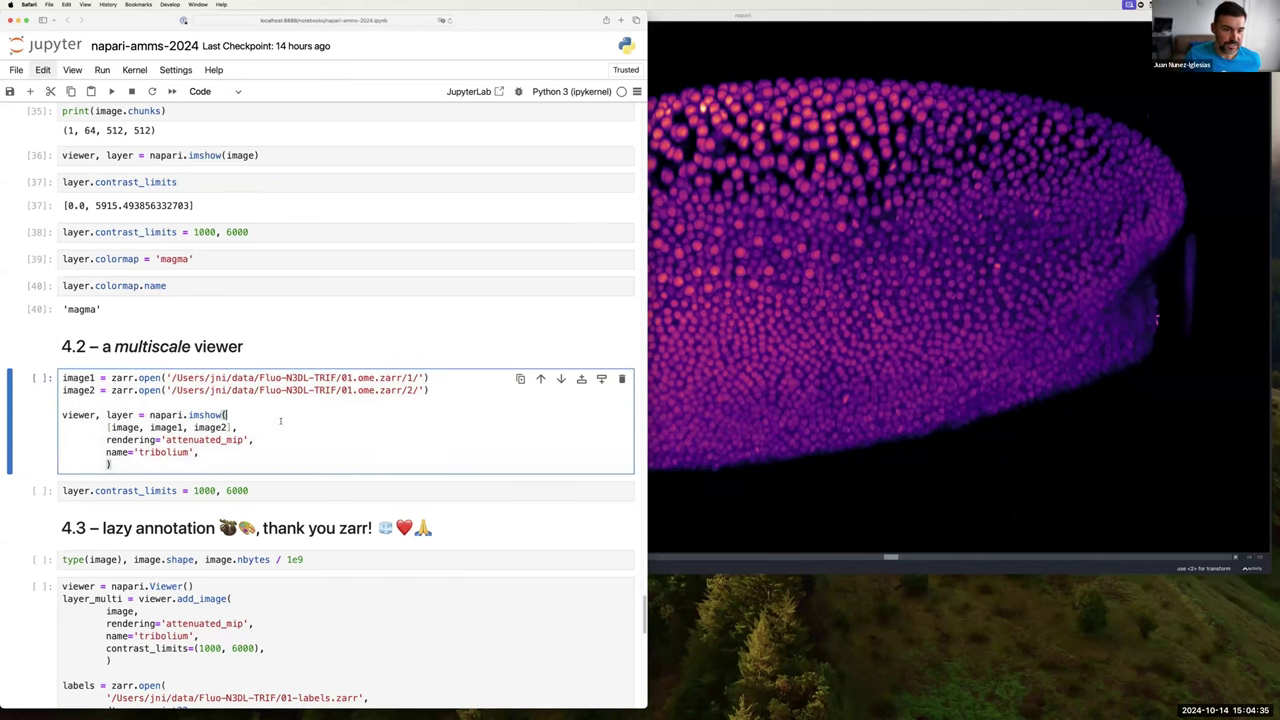
{"action": "key", "text": "Up"}
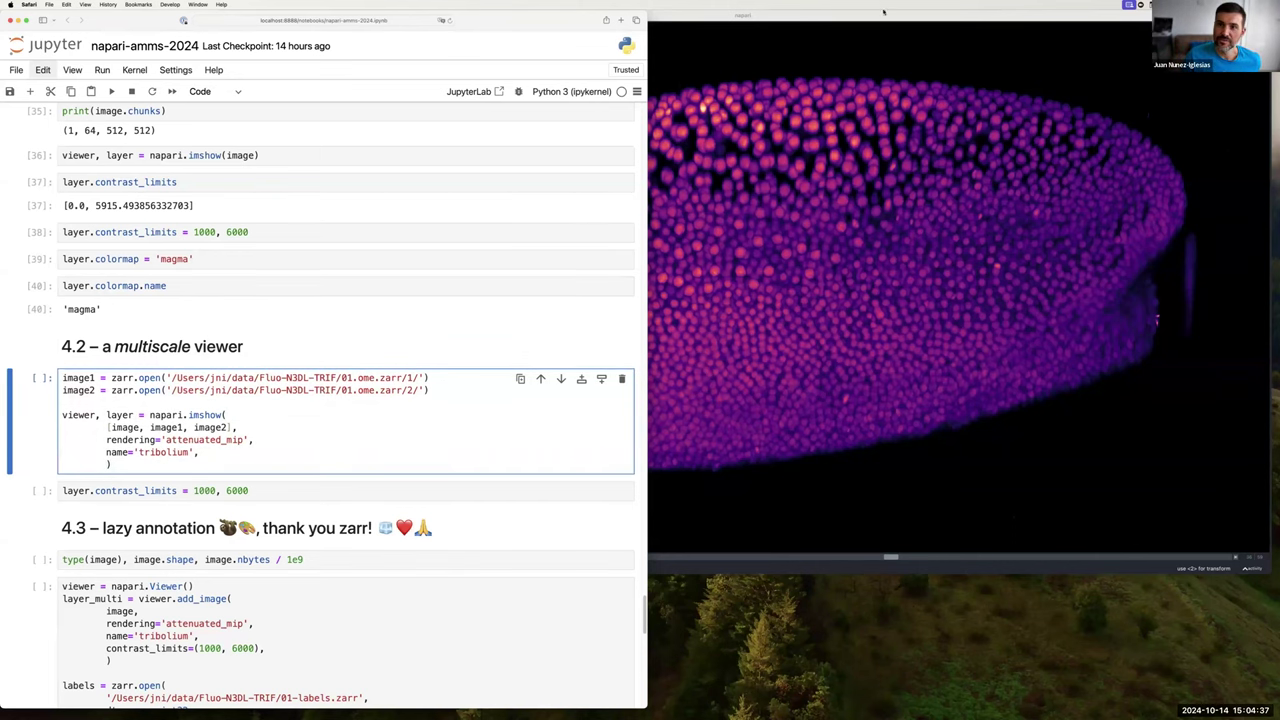
{"action": "double_click", "coordinate": [886, 16]}
{"action": "key", "text": "super+w"}
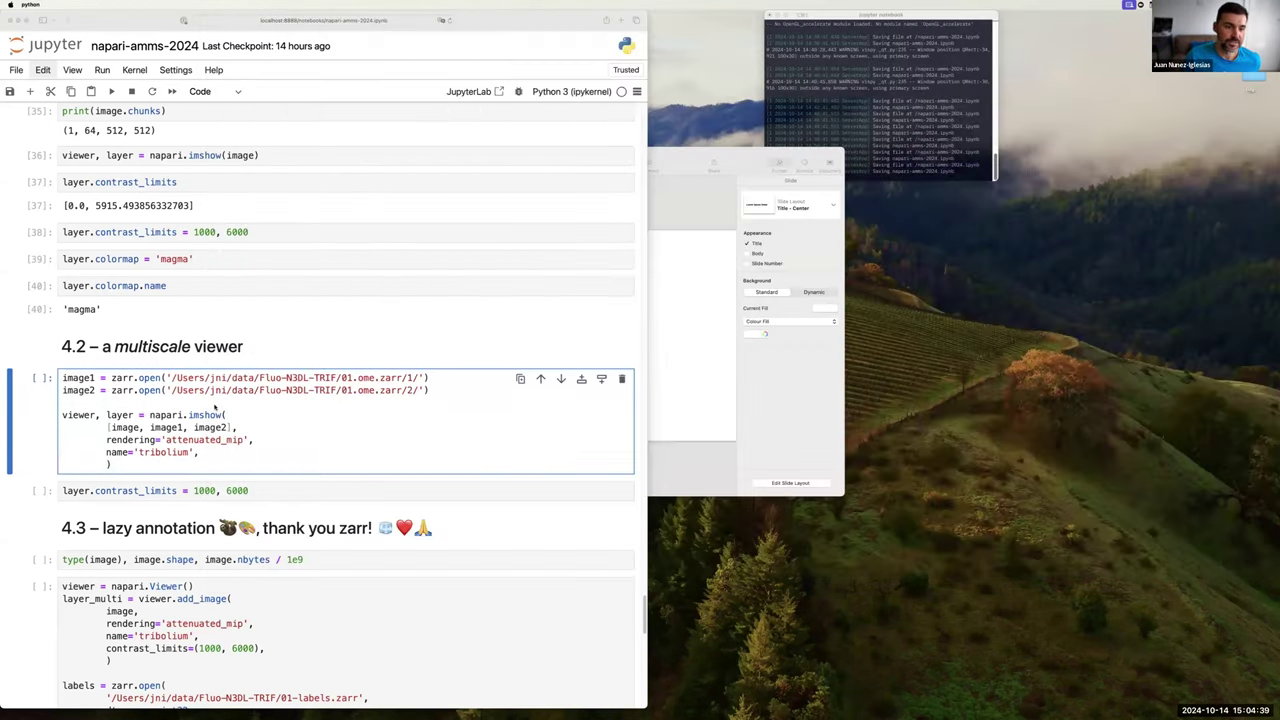
{"action": "left_click", "coordinate": [268, 458]}
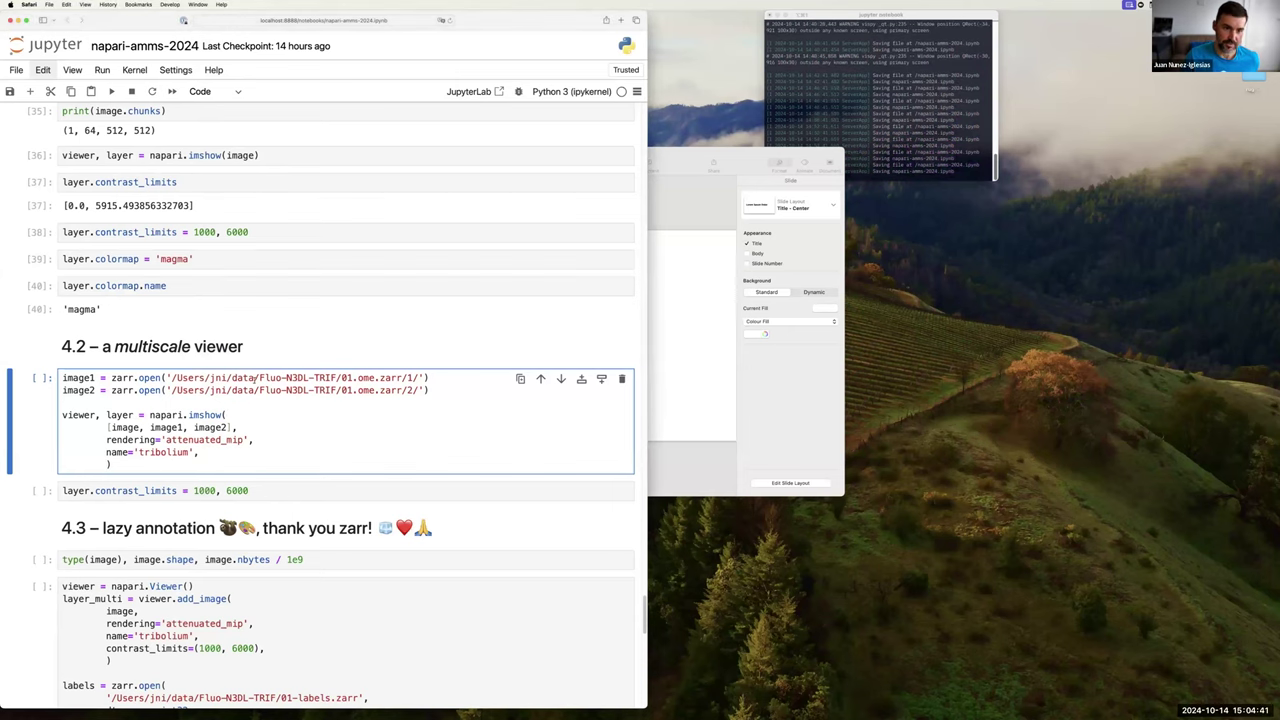
{"action": "scroll", "coordinate": [237, 378], "scroll_direction": "up", "scroll_amount": 5}
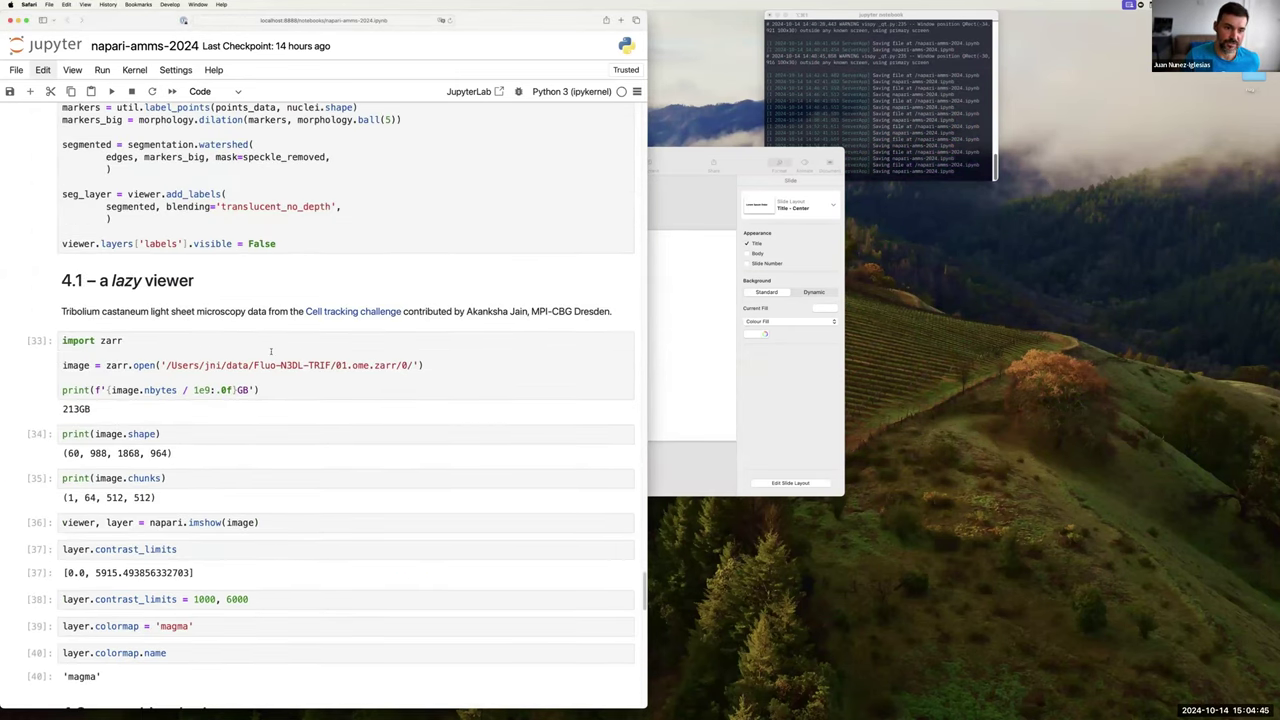
{"action": "scroll", "coordinate": [97, 368], "scroll_direction": "down", "scroll_amount": 6}
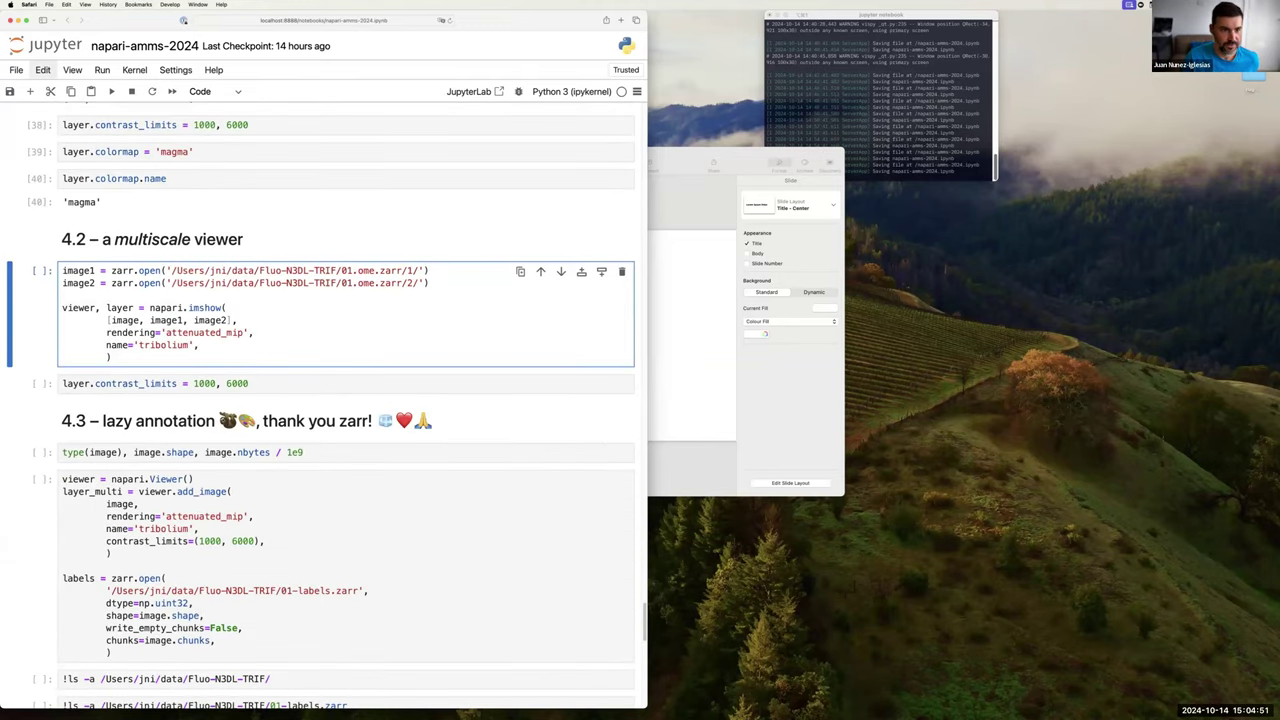
{"action": "key", "text": "shift+Return"}
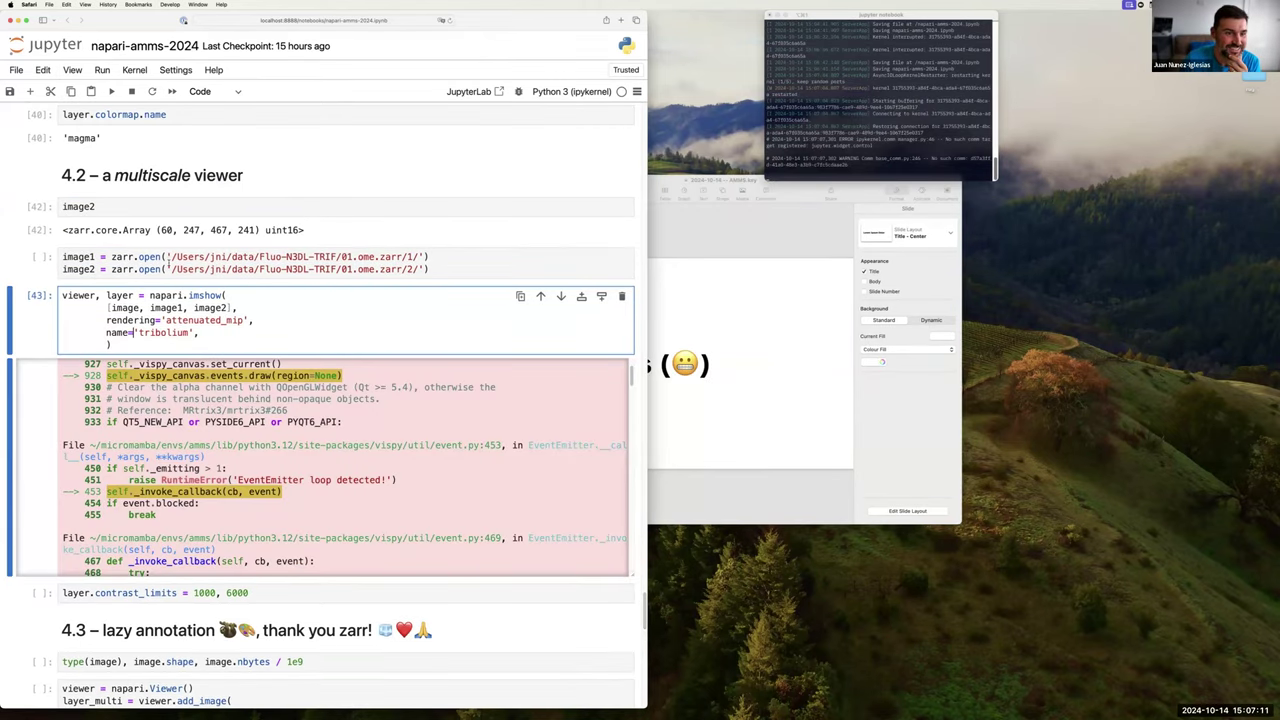
- Restart the kernel and run up to the image1 cell, then switch to the new tissue viewer
{"action": "key", "text": "Escape"}
{"action": "key", "text": "Up"}
{"action": "left_click", "coordinate": [134, 70]}
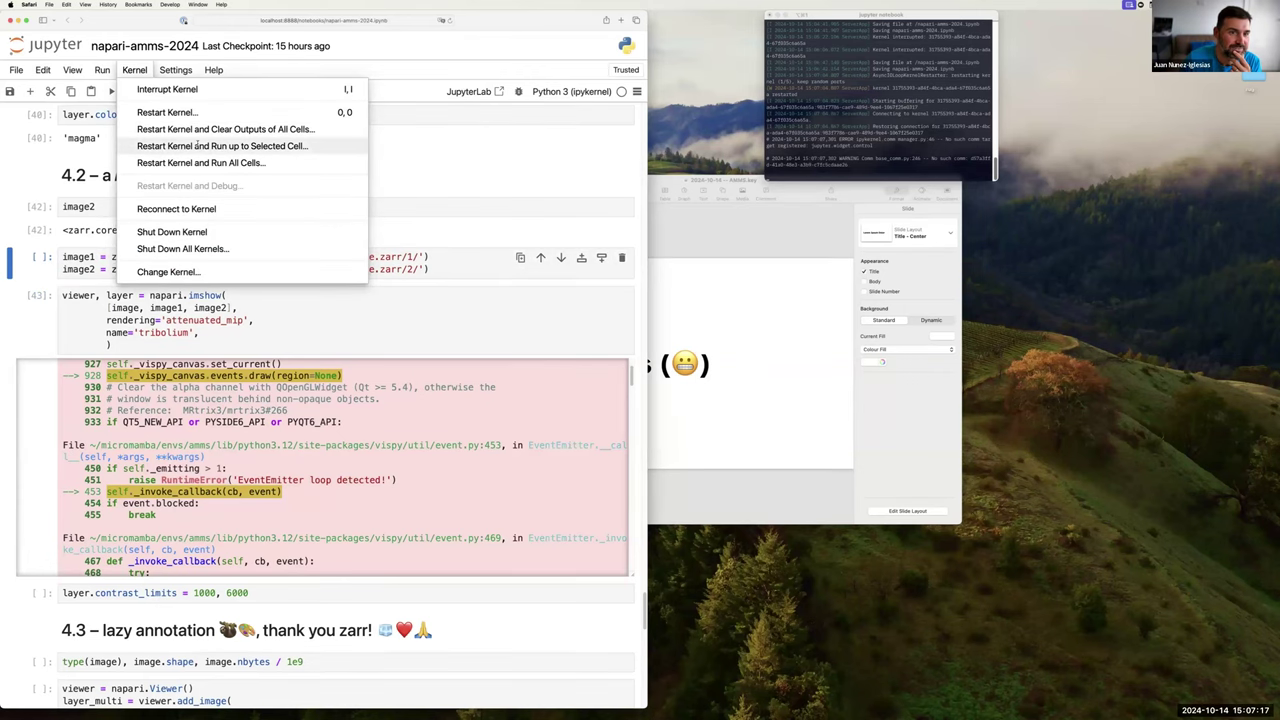
{"action": "left_click", "coordinate": [199, 146]}
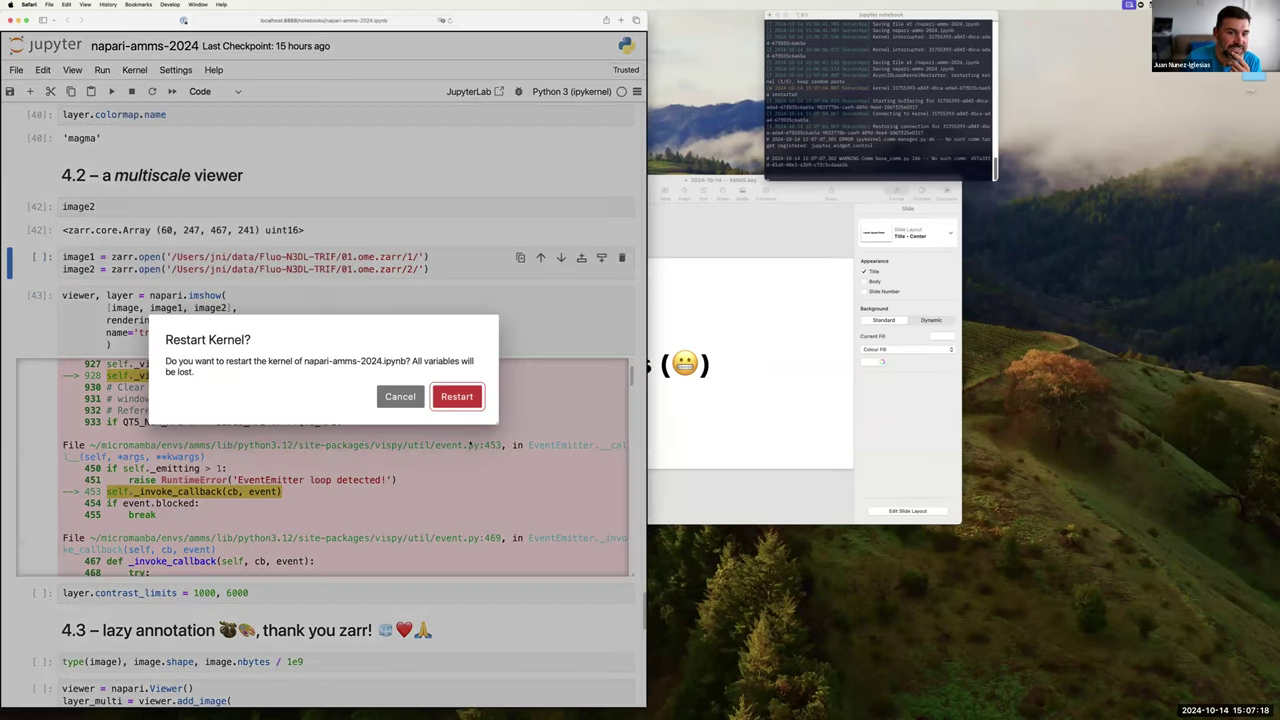
{"action": "left_click", "coordinate": [457, 397]}
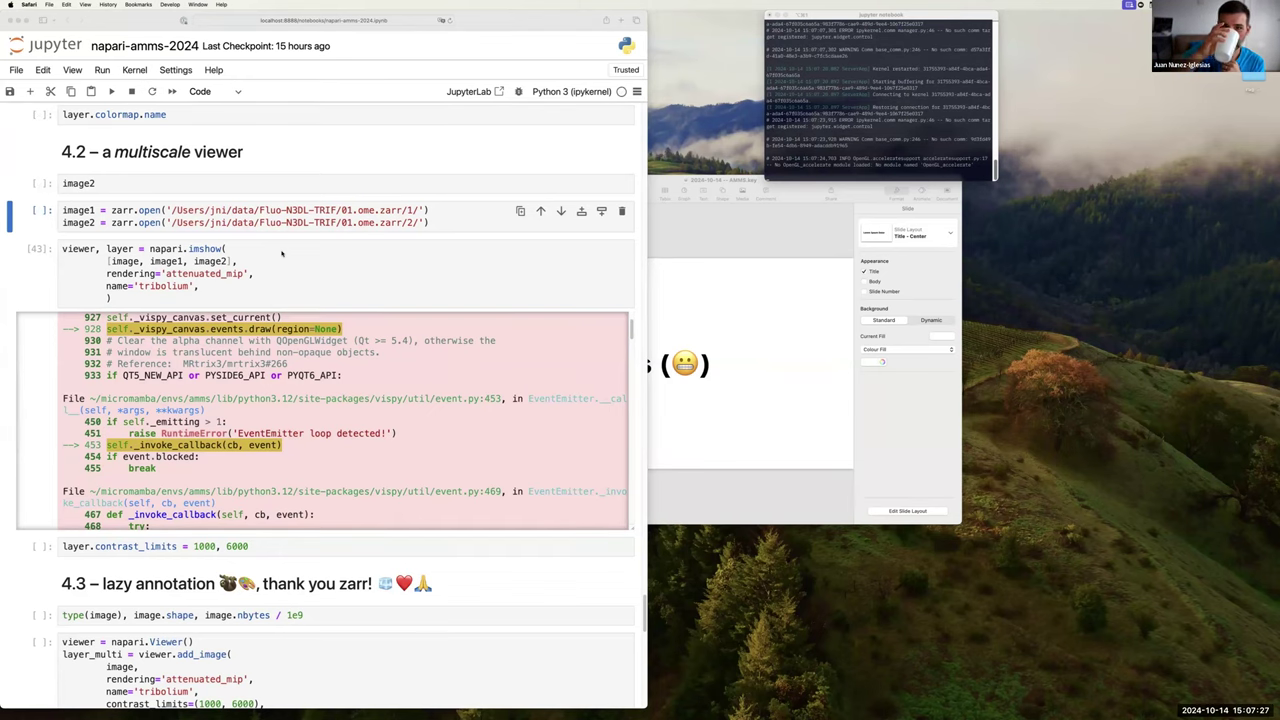
{"action": "key", "text": "super+Tab"}
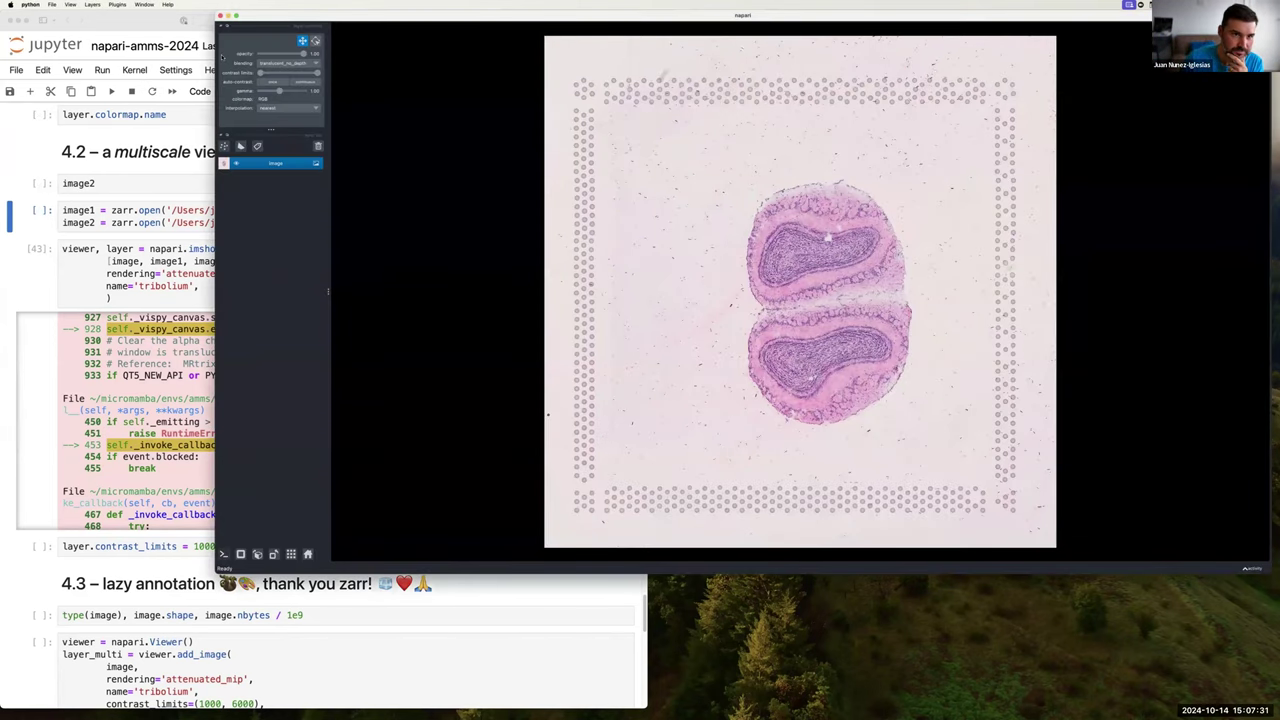
- Close the tissue viewer and its matplotlib figure, then go to the first cell of section 4.3
{"action": "key", "text": "super+w"}
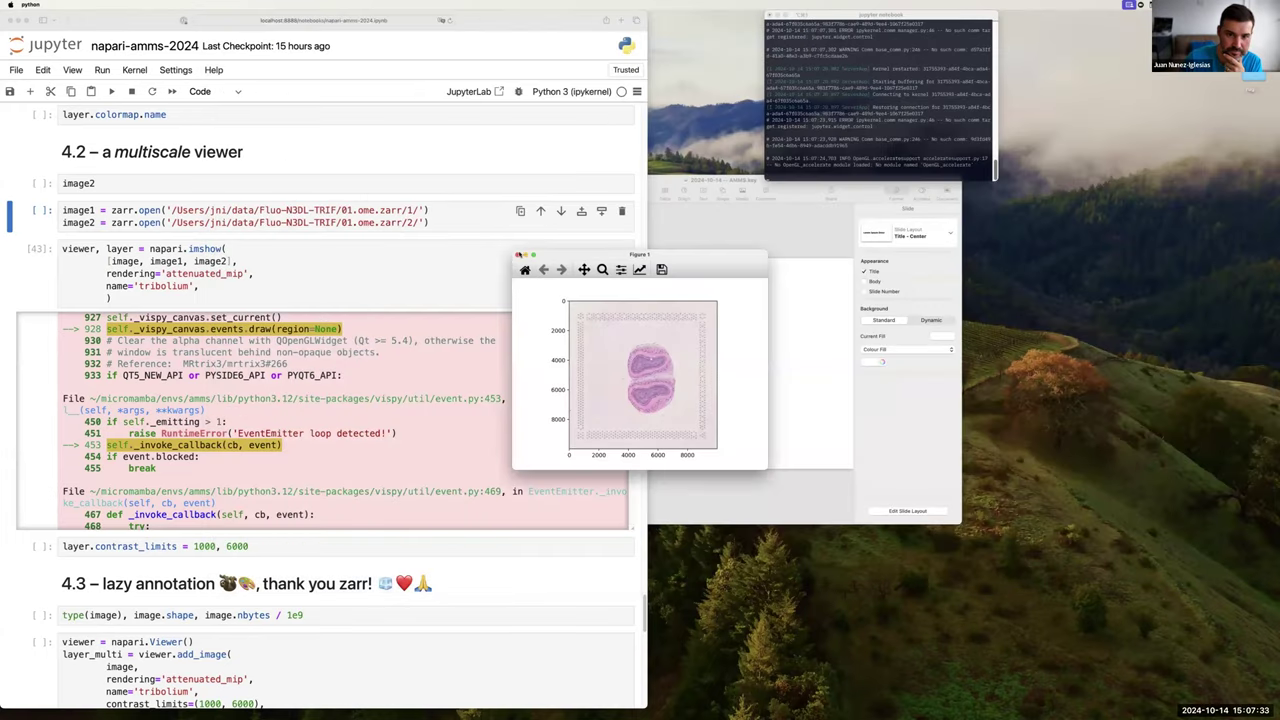
{"action": "left_click", "coordinate": [518, 256]}
{"action": "scroll", "coordinate": [424, 272], "scroll_direction": "up", "scroll_amount": 20}
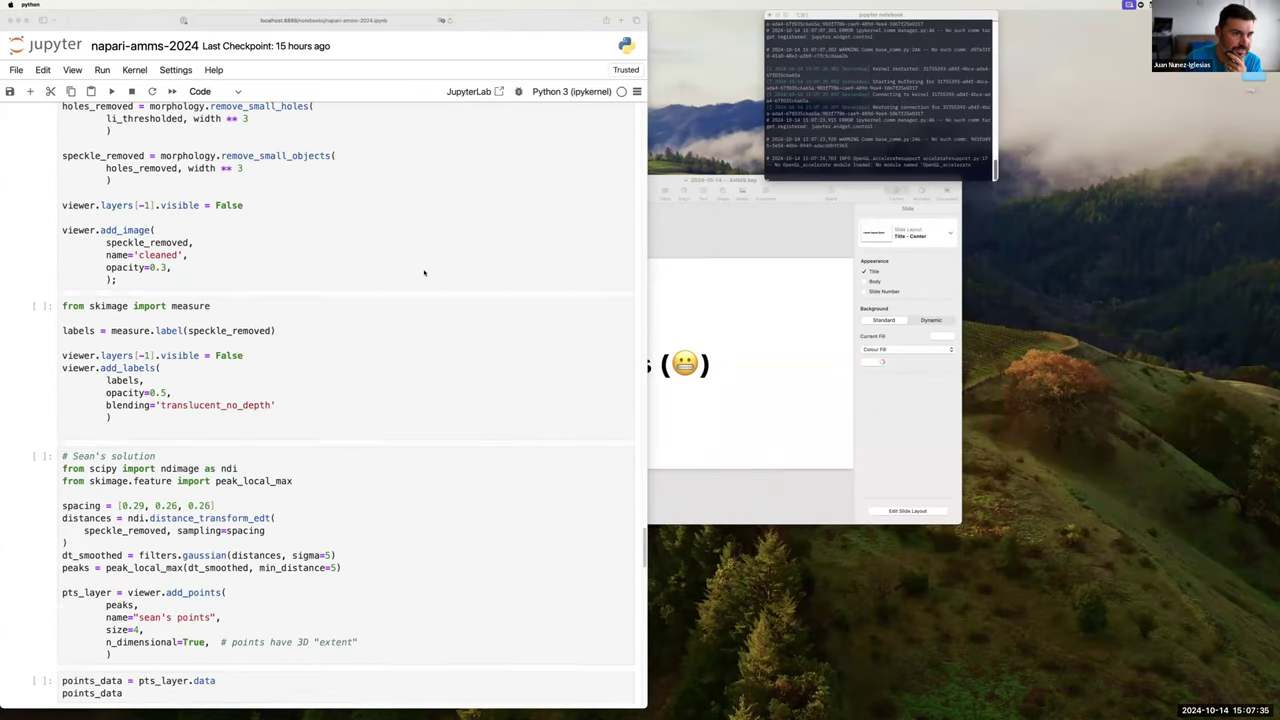
{"action": "scroll", "coordinate": [424, 272], "scroll_direction": "up", "scroll_amount": 20}
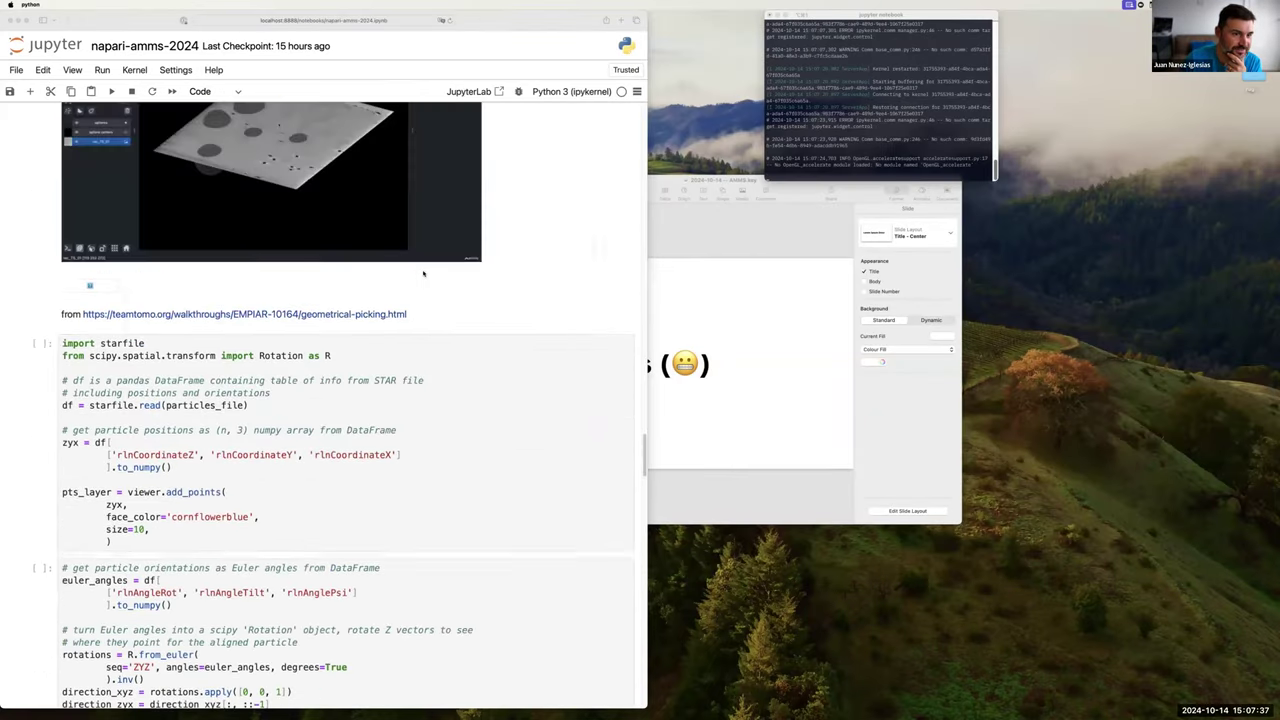
{"action": "scroll", "coordinate": [424, 272], "scroll_direction": "up", "scroll_amount": 20}
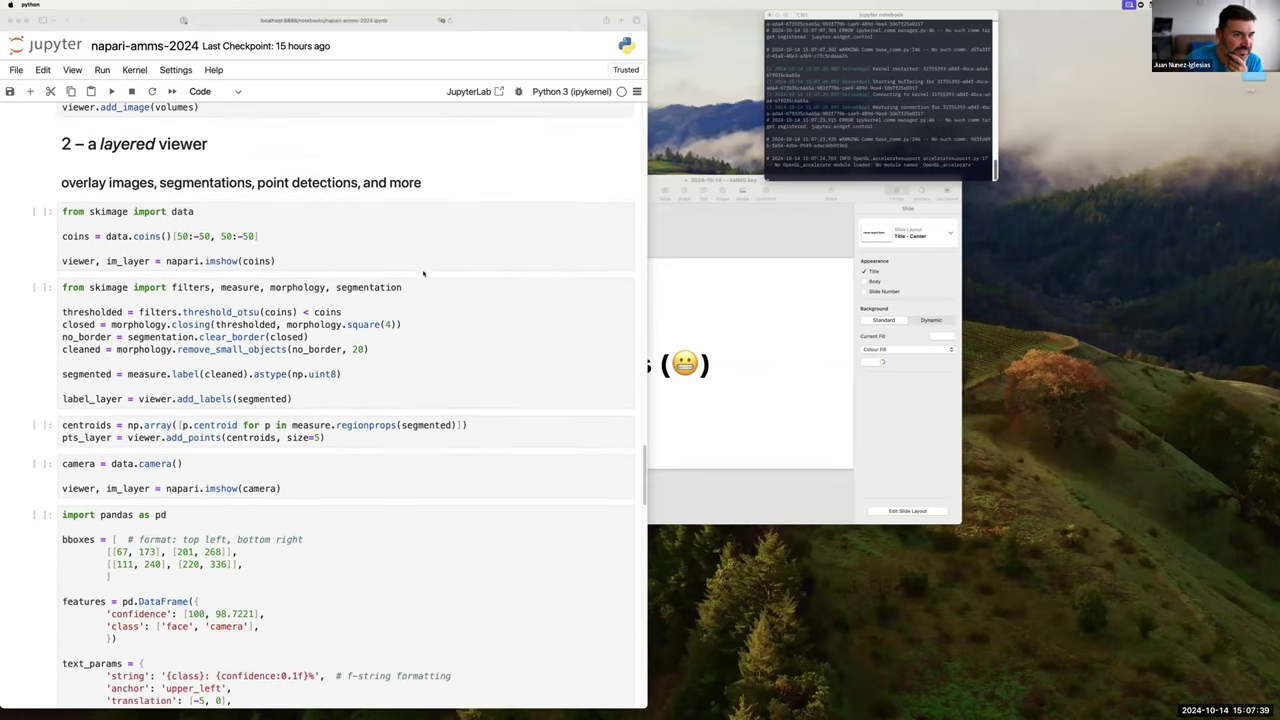
{"action": "scroll", "coordinate": [424, 272], "scroll_direction": "up", "scroll_amount": 5}
{"action": "scroll", "coordinate": [425, 275], "scroll_direction": "down", "scroll_amount": 12}
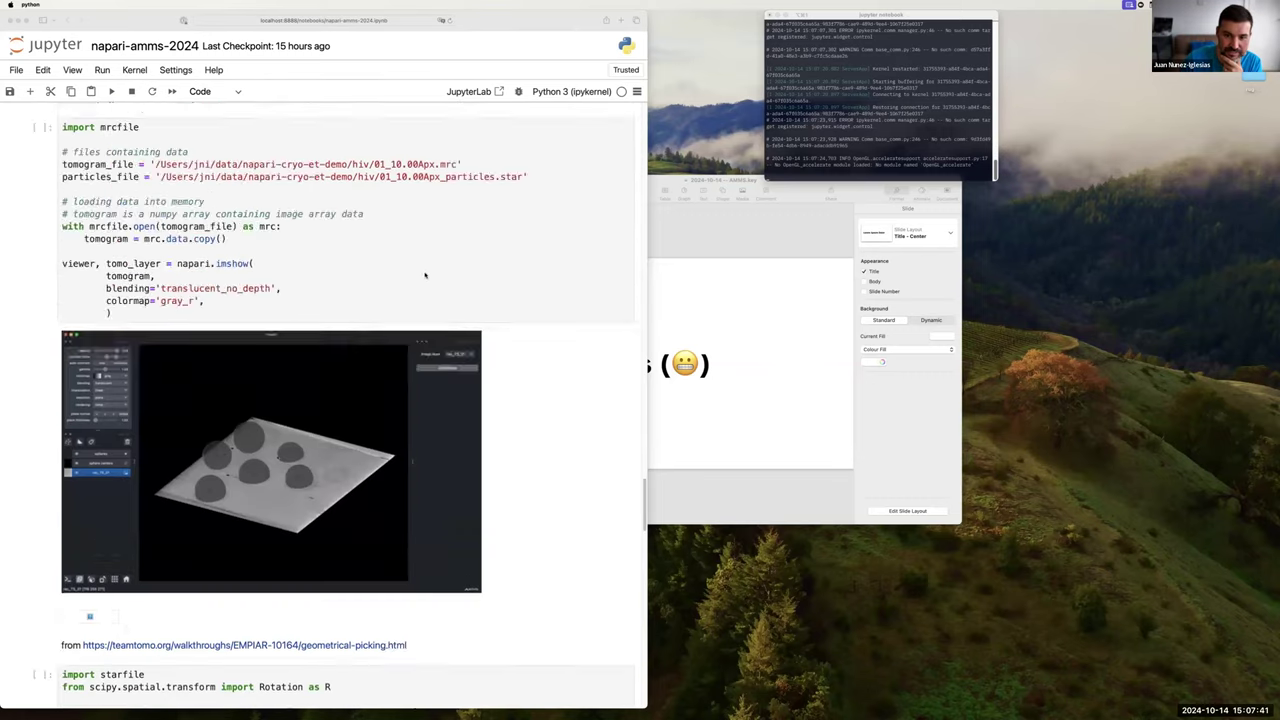
{"action": "scroll", "coordinate": [425, 275], "scroll_direction": "down", "scroll_amount": 20}
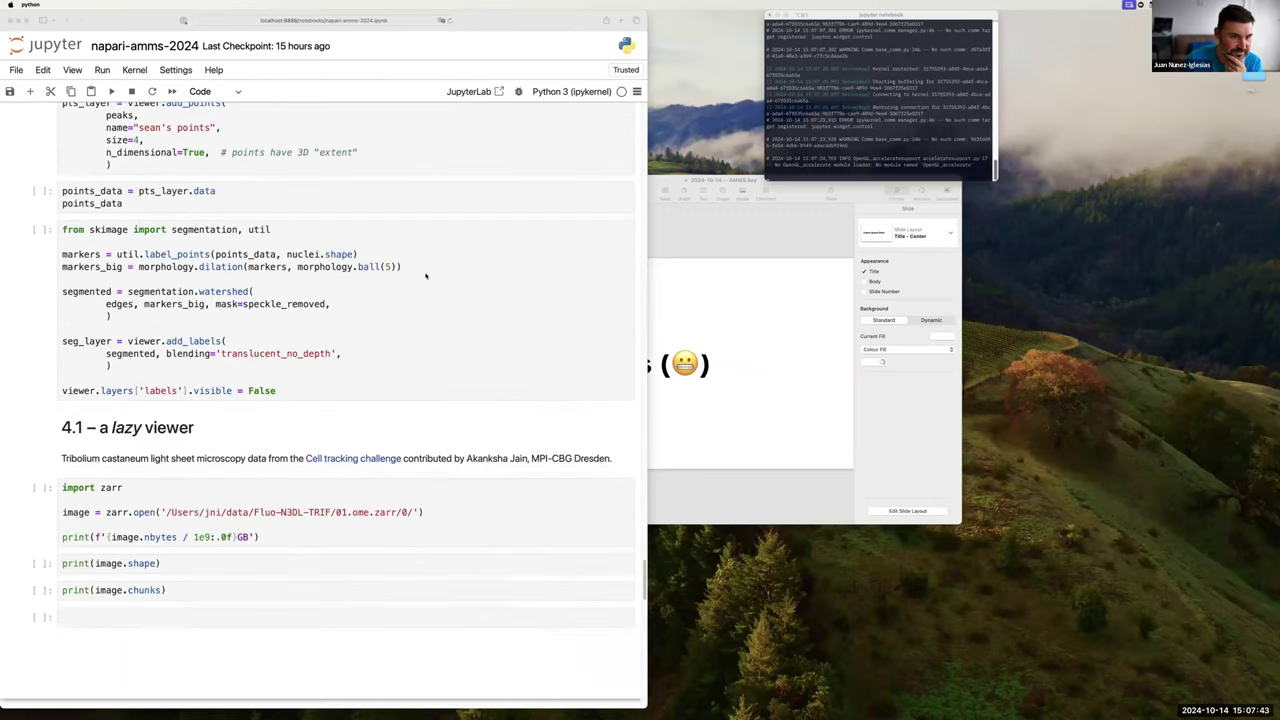
{"action": "scroll", "coordinate": [425, 275], "scroll_direction": "down", "scroll_amount": 15}
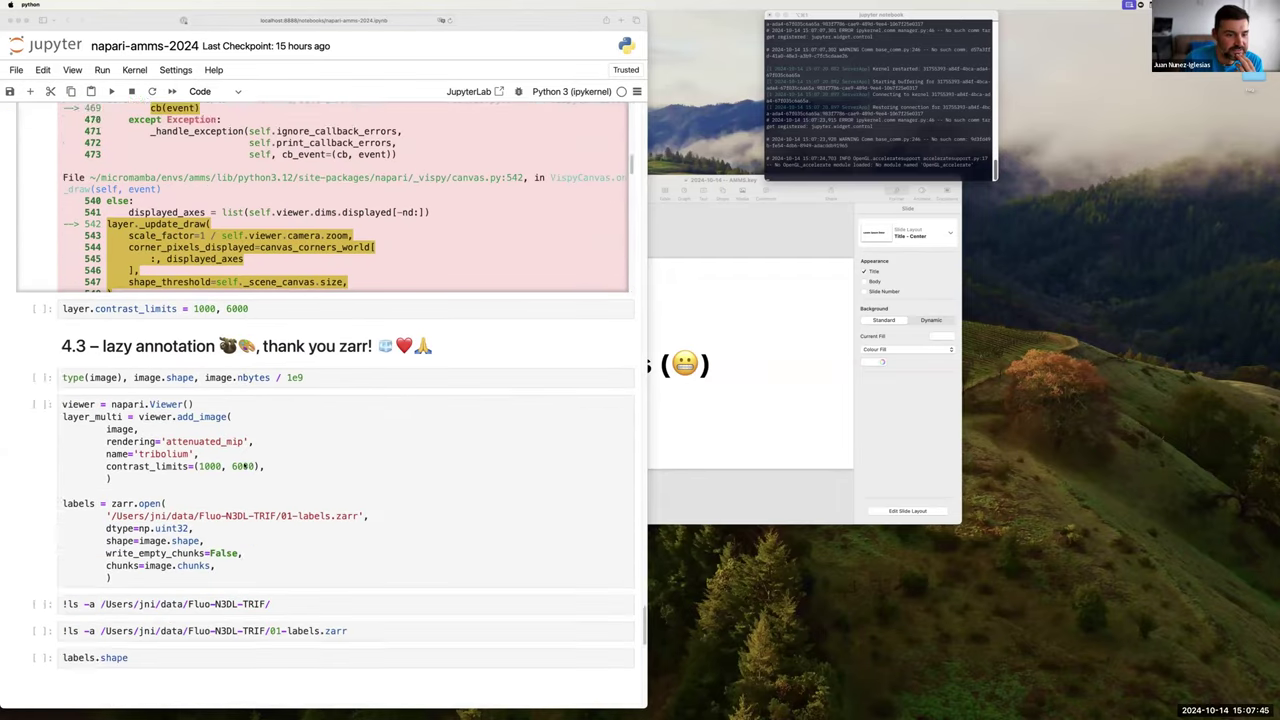
{"action": "scroll", "coordinate": [244, 466], "scroll_direction": "down", "scroll_amount": 5}
{"action": "left_click", "coordinate": [324, 148]}
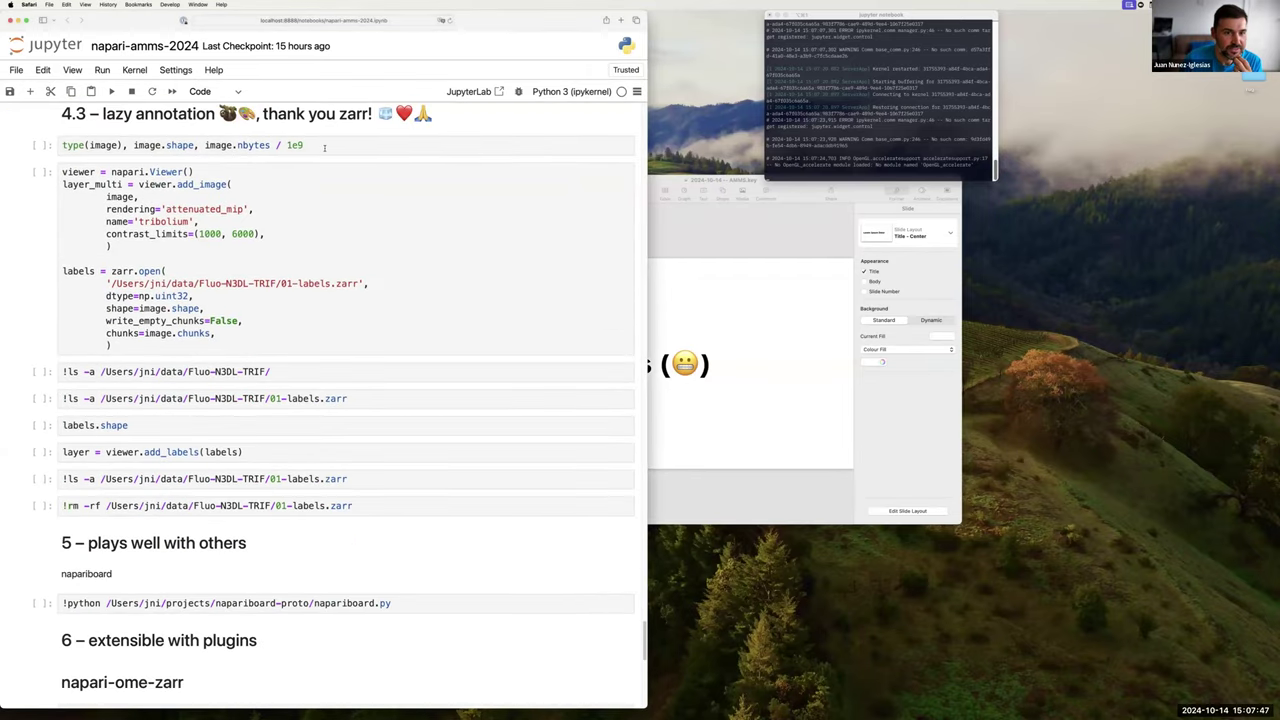
{"action": "left_click", "coordinate": [324, 148]}
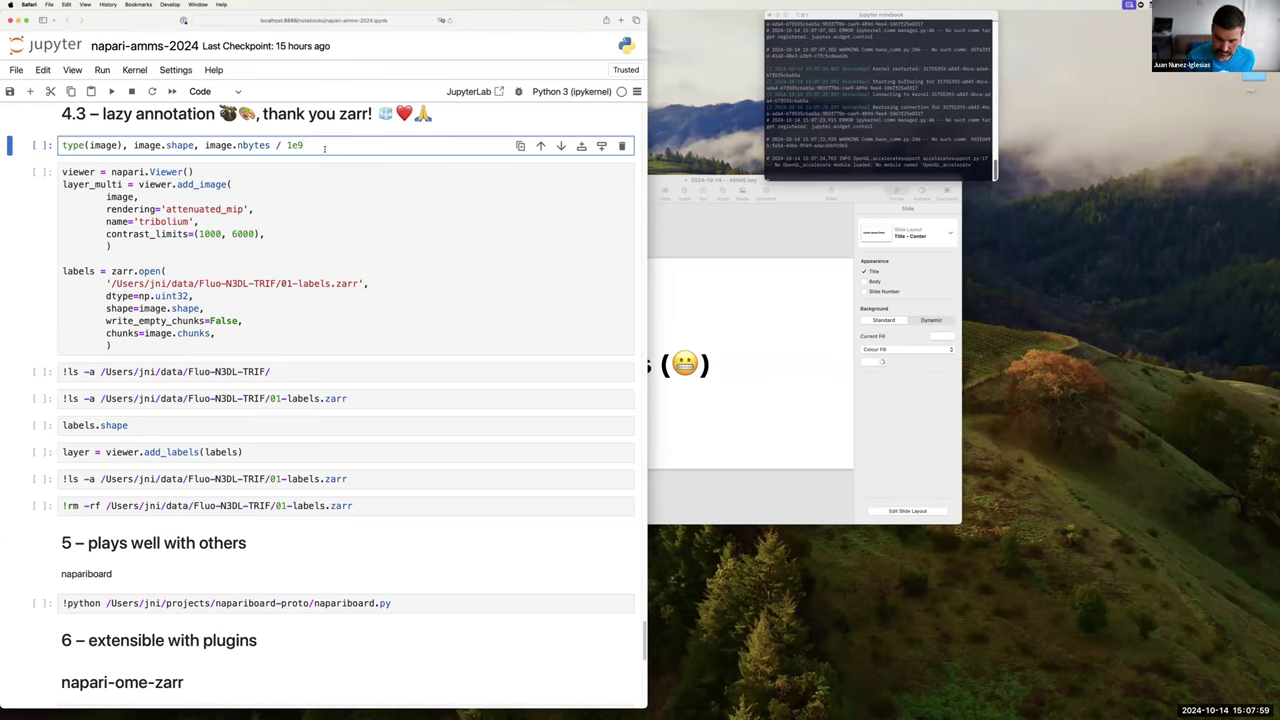
- Show the image's type and shape (10000, 10000, 4), then rerun the zarr.open cell for Tribolium
{"action": "key", "text": "shift+Return"}
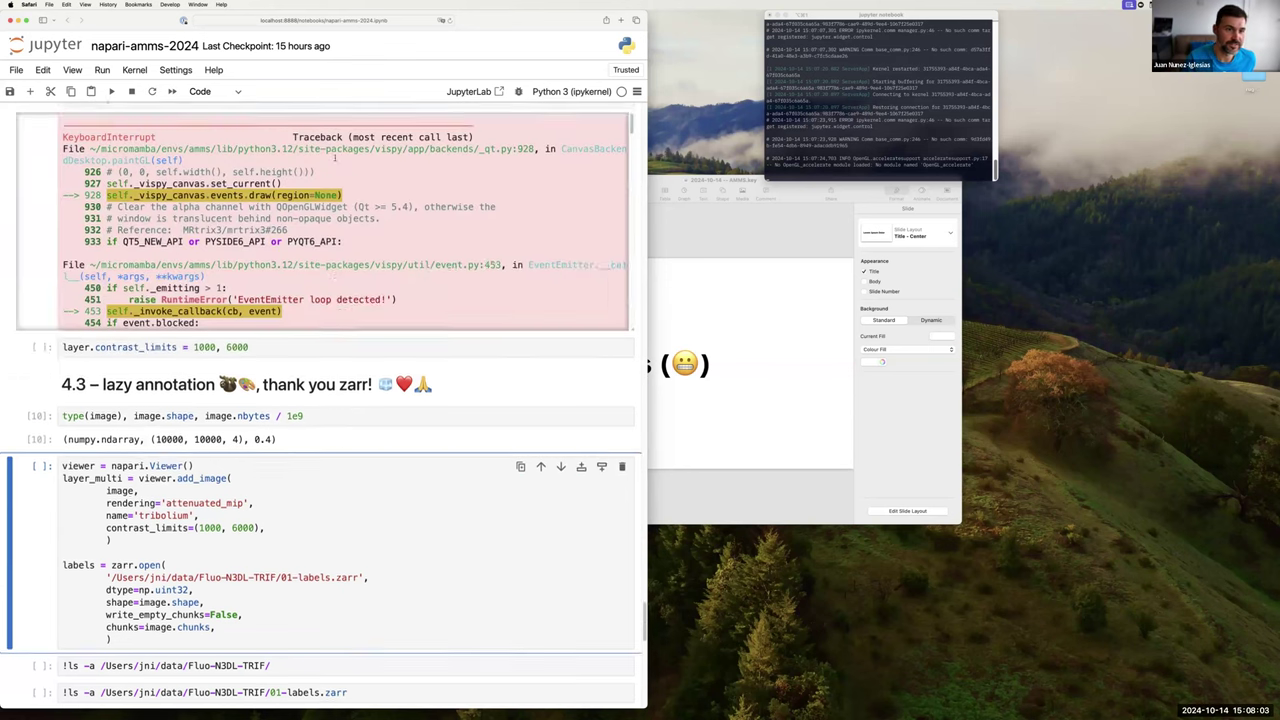
{"action": "scroll", "coordinate": [335, 158], "scroll_direction": "up", "scroll_amount": 15}
{"action": "scroll", "coordinate": [212, 362], "scroll_direction": "down", "scroll_amount": 3}
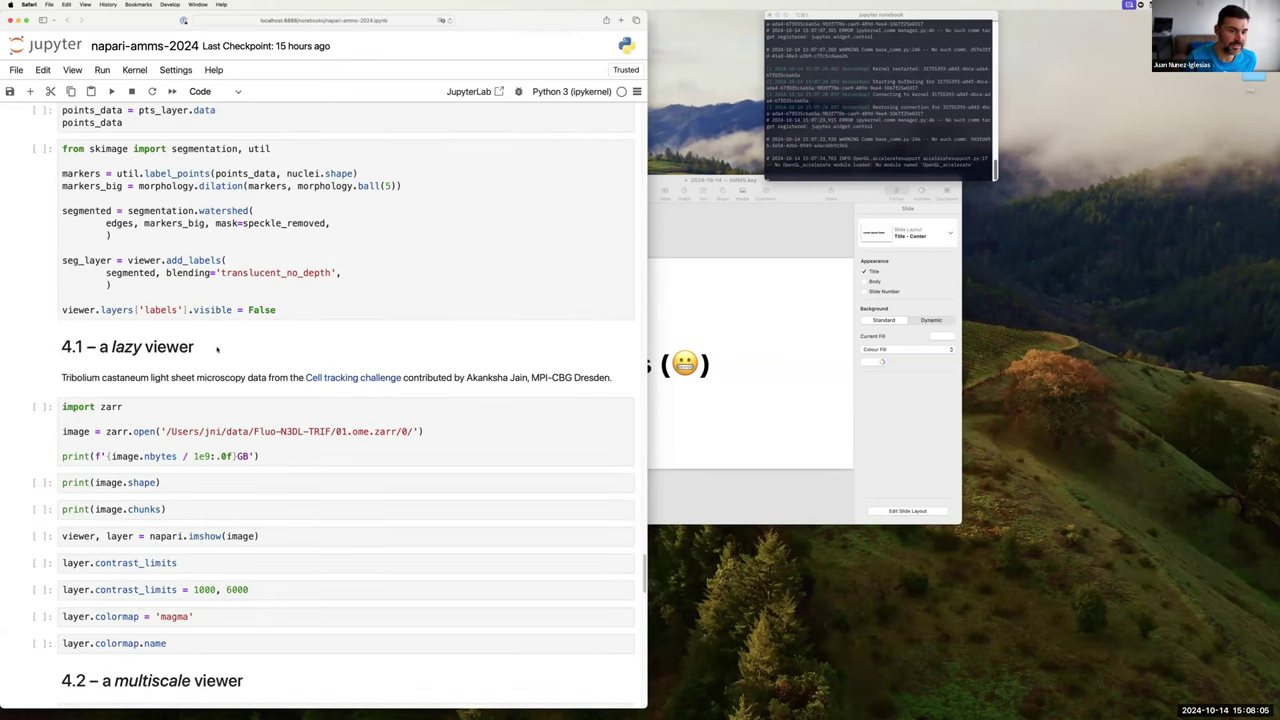
{"action": "left_click", "coordinate": [178, 440]}
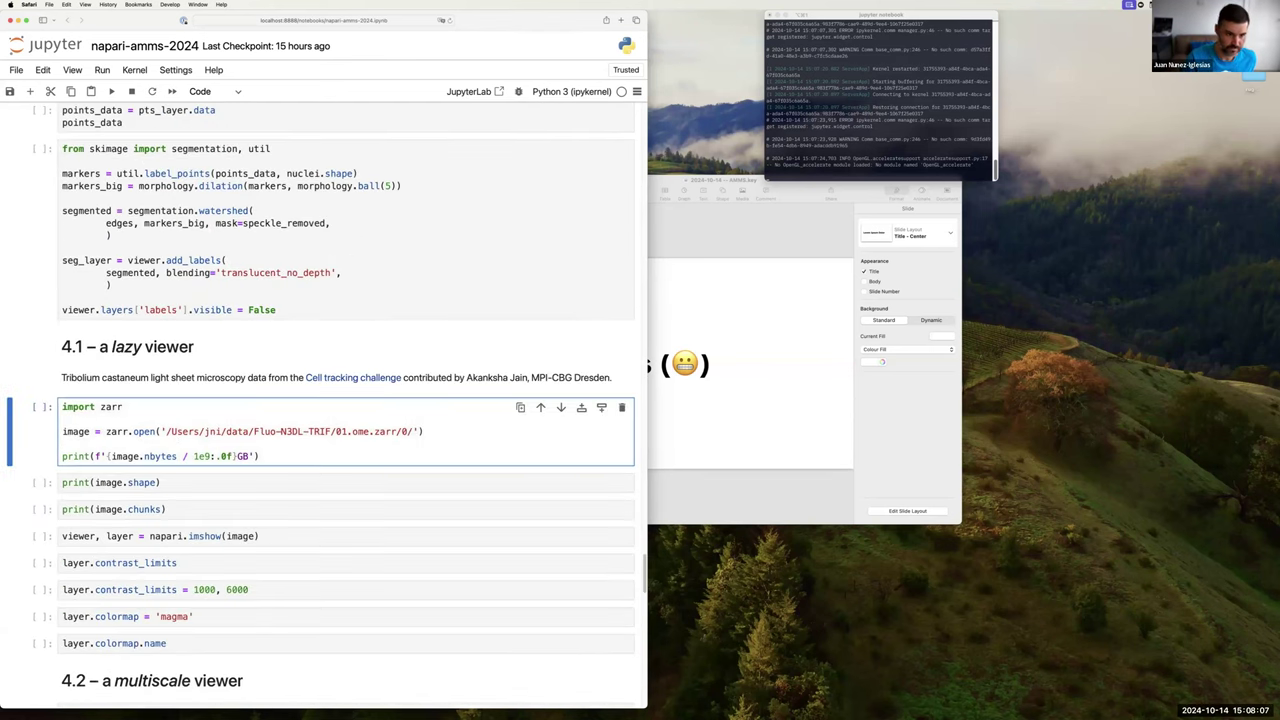
{"action": "key", "text": "shift+Return"}
- Walk through the viewer/labels cell, highlighting the labels zarr path, image.shape and chunks arguments
{"action": "scroll", "coordinate": [93, 600], "scroll_direction": "down", "scroll_amount": 15}
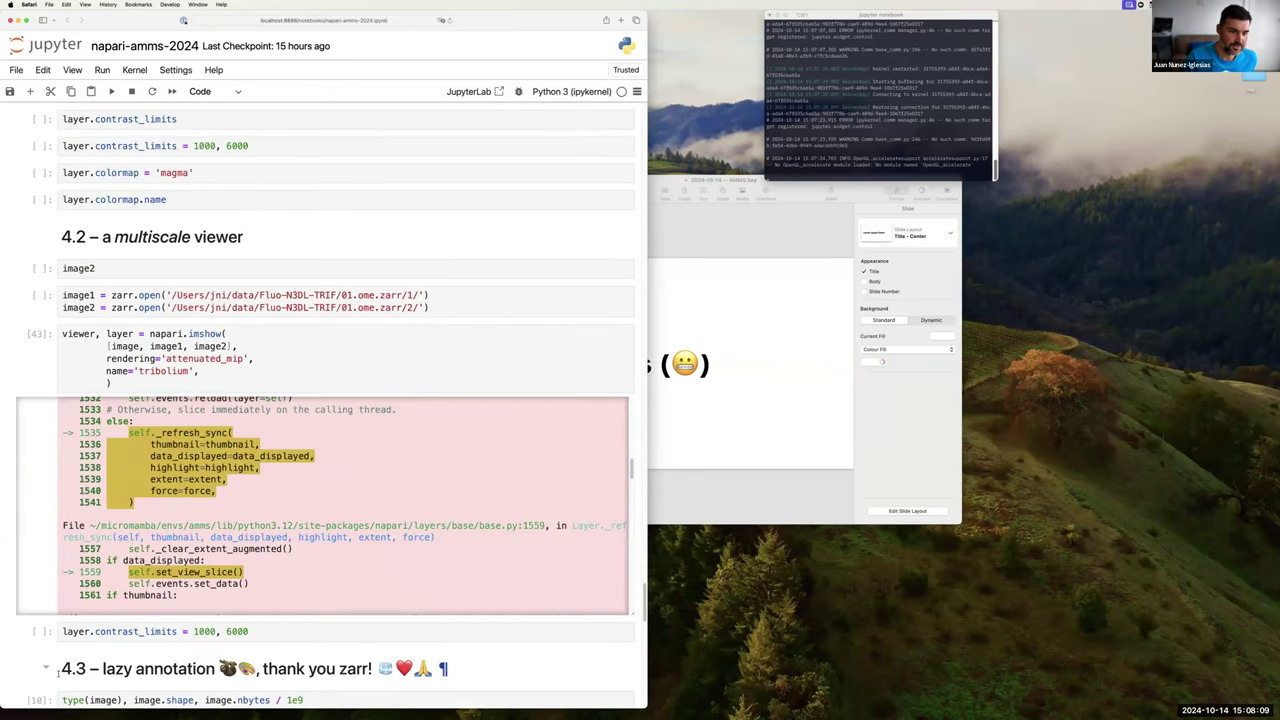
{"action": "scroll", "coordinate": [93, 600], "scroll_direction": "down", "scroll_amount": 2}
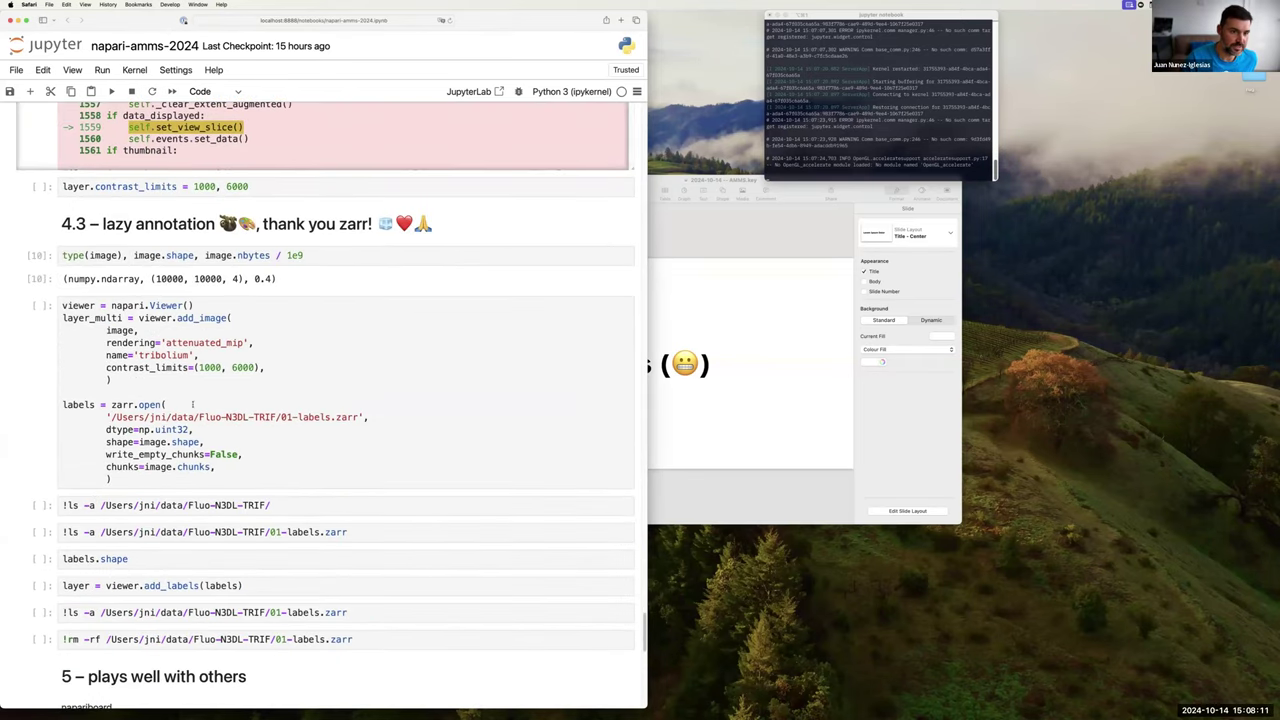
{"action": "left_click", "coordinate": [191, 404]}
{"action": "left_click", "coordinate": [170, 382]}
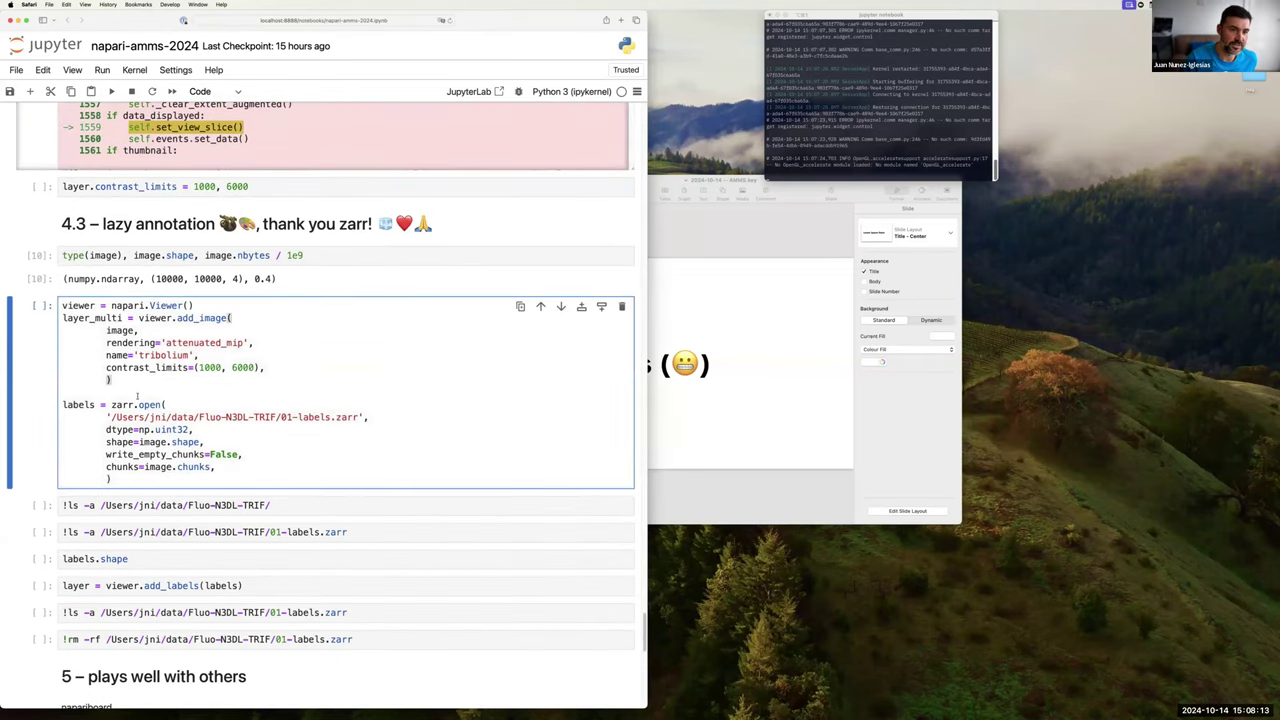
{"action": "key", "text": "Down"}
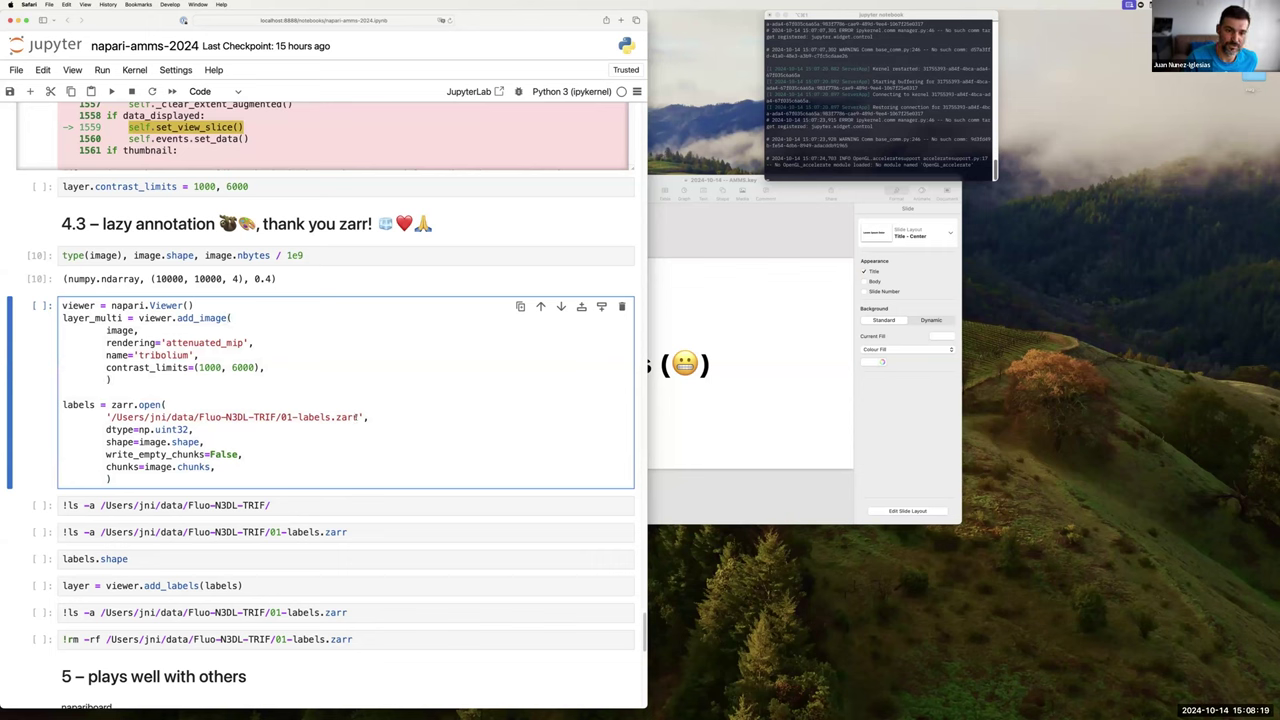
{"action": "left_click_drag", "start_coordinate": [359, 417], "coordinate": [105, 417]}
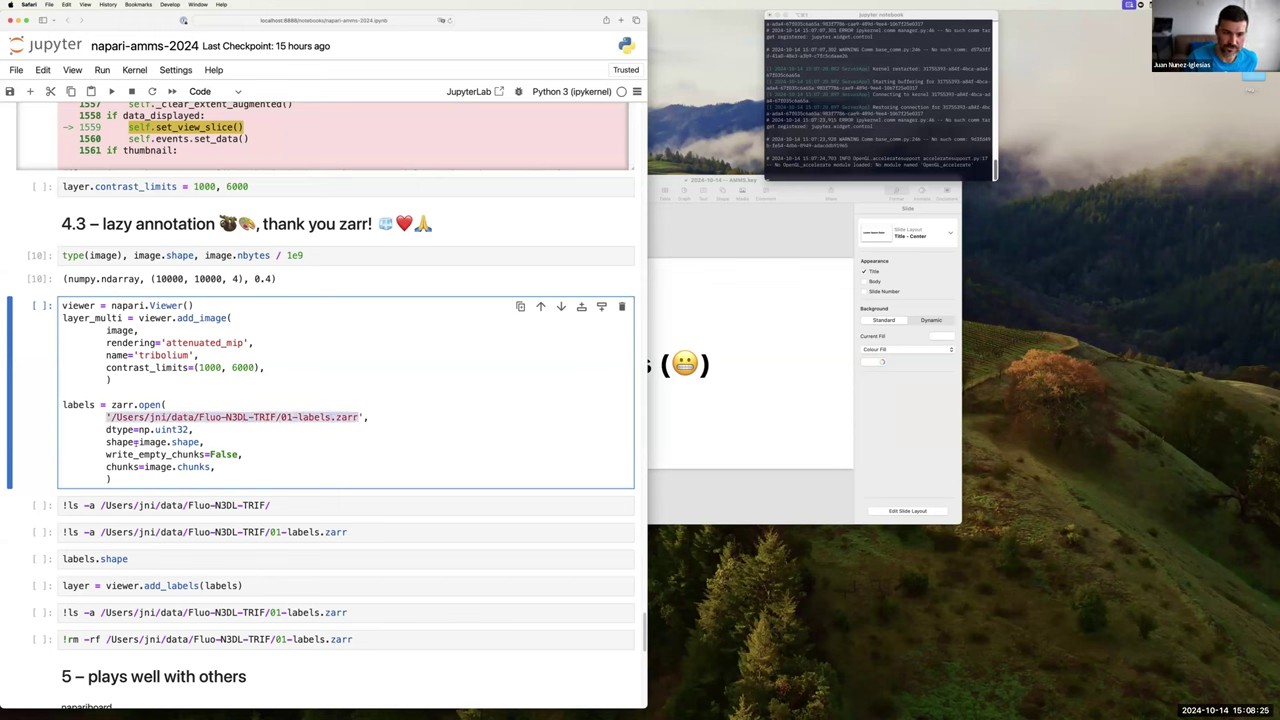
{"action": "left_click_drag", "start_coordinate": [139, 442], "coordinate": [216, 466]}
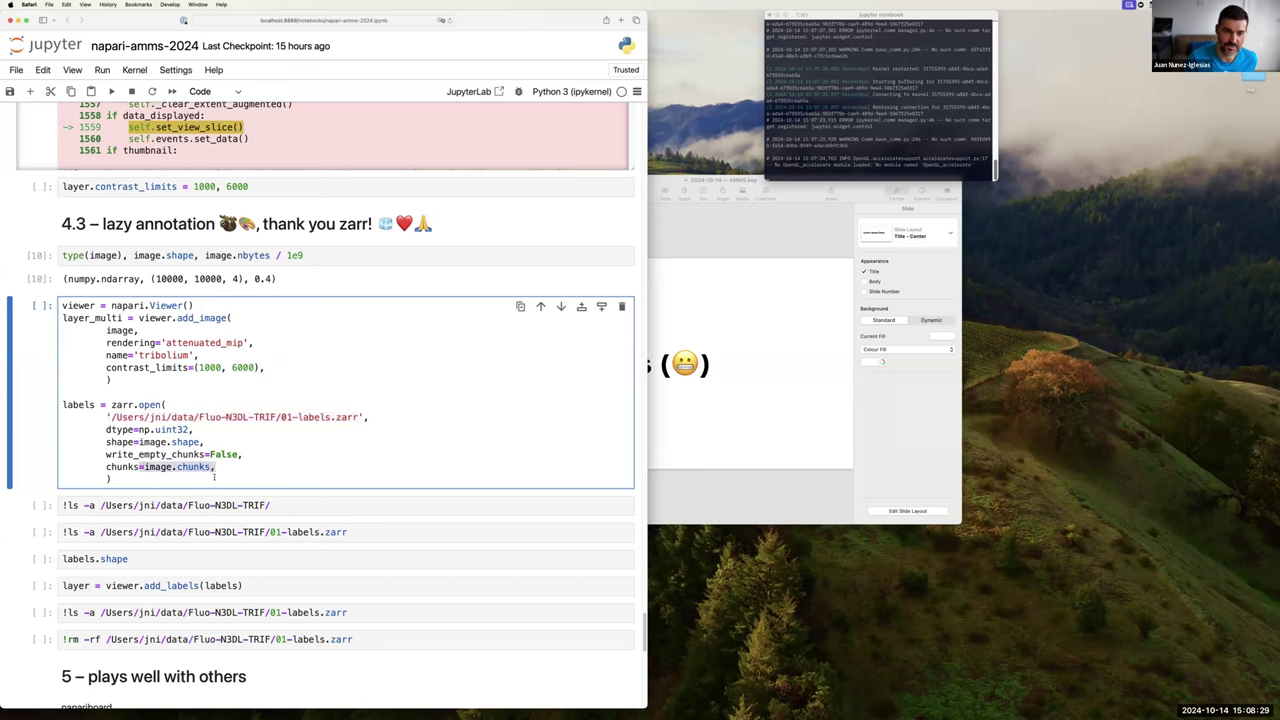
{"action": "left_click", "coordinate": [213, 479]}
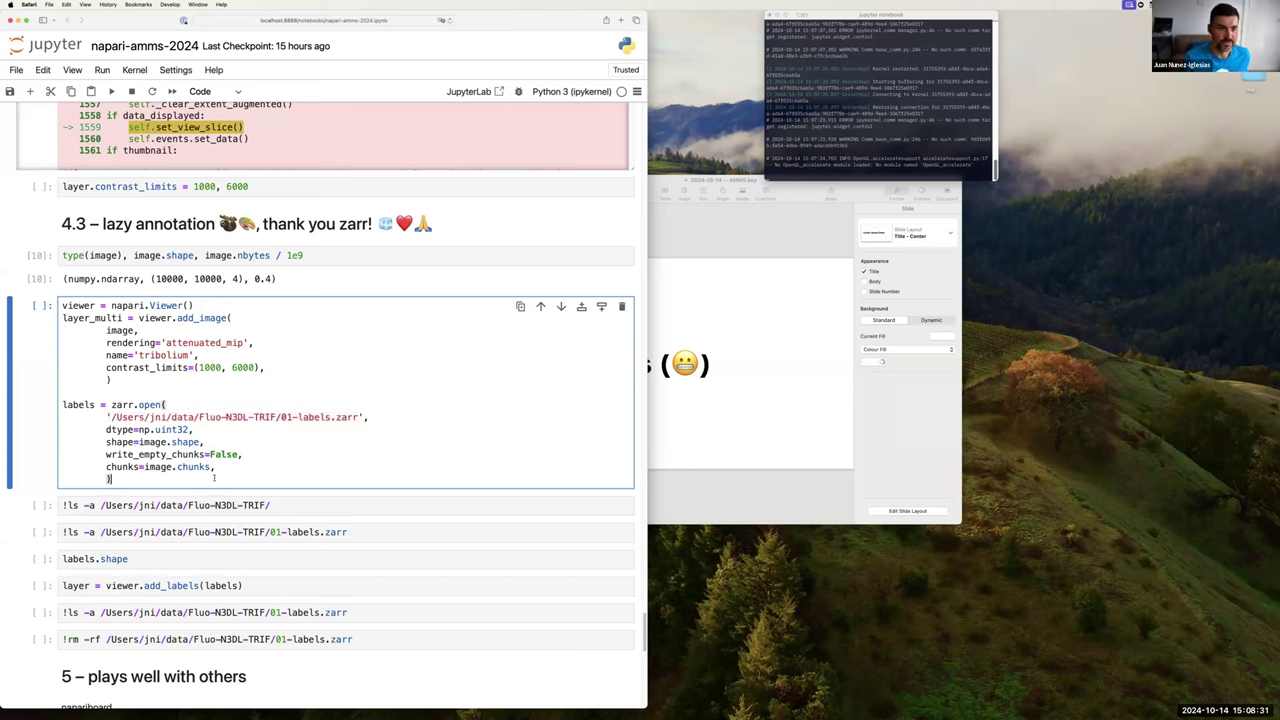
- Run the cell that opens the Tribolium volume in a new napari viewer and creates the labels array
{"action": "key", "text": "shift+Return"}
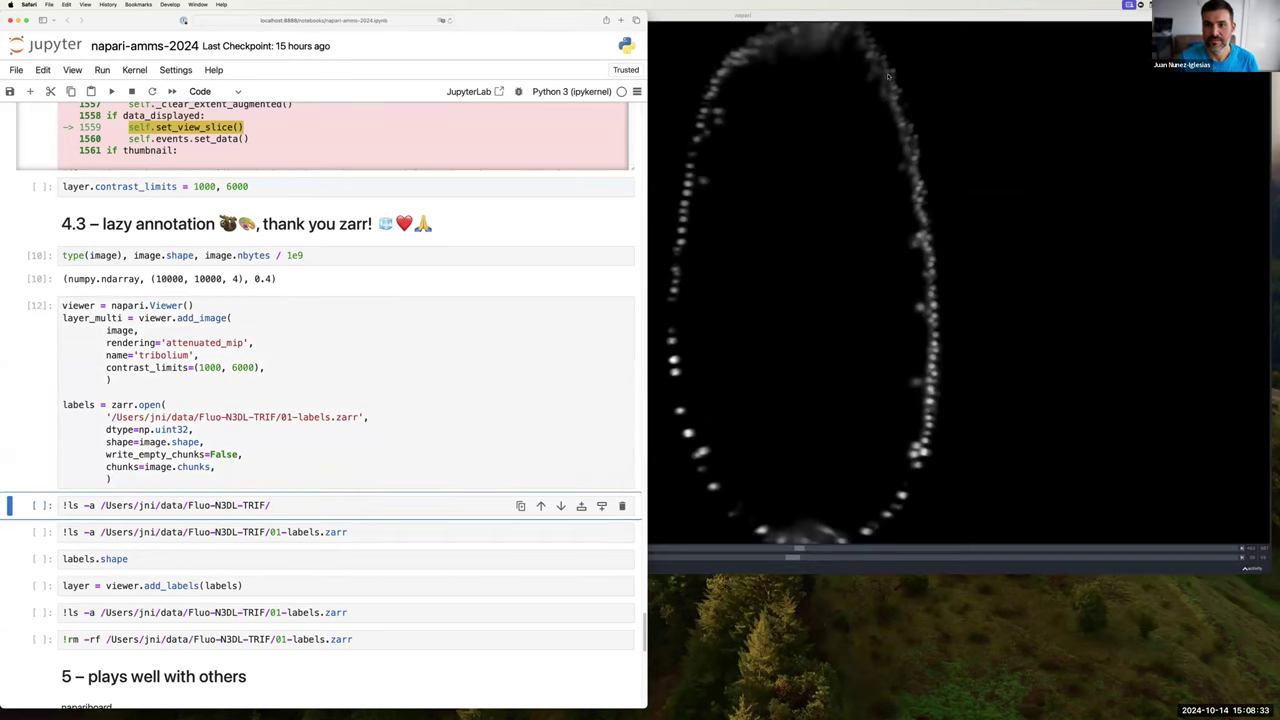
{"action": "left_click", "coordinate": [869, 16]}
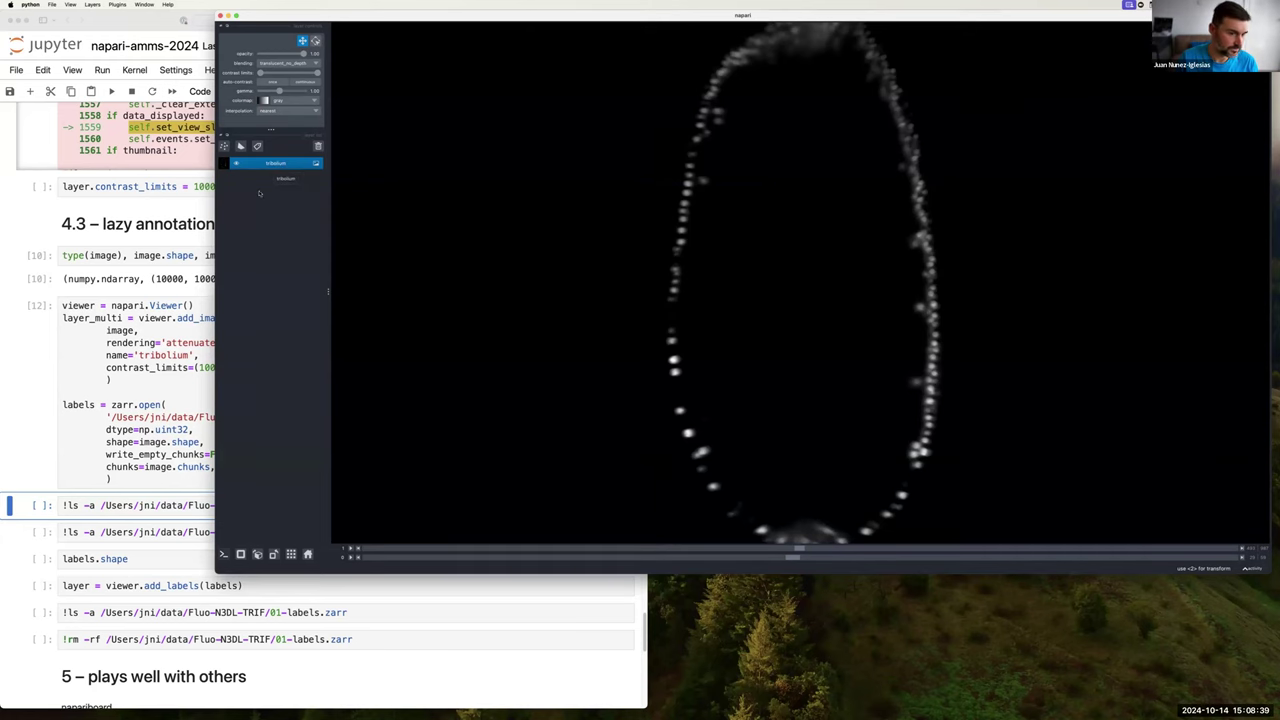
{"action": "left_click", "coordinate": [115, 516]}
- List the Fluo-N3DL-TRIF folder and 01-labels.zarr (.zarray only), then print labels.shape (60, 988, 1868, 964)
{"action": "left_click", "coordinate": [167, 505]}
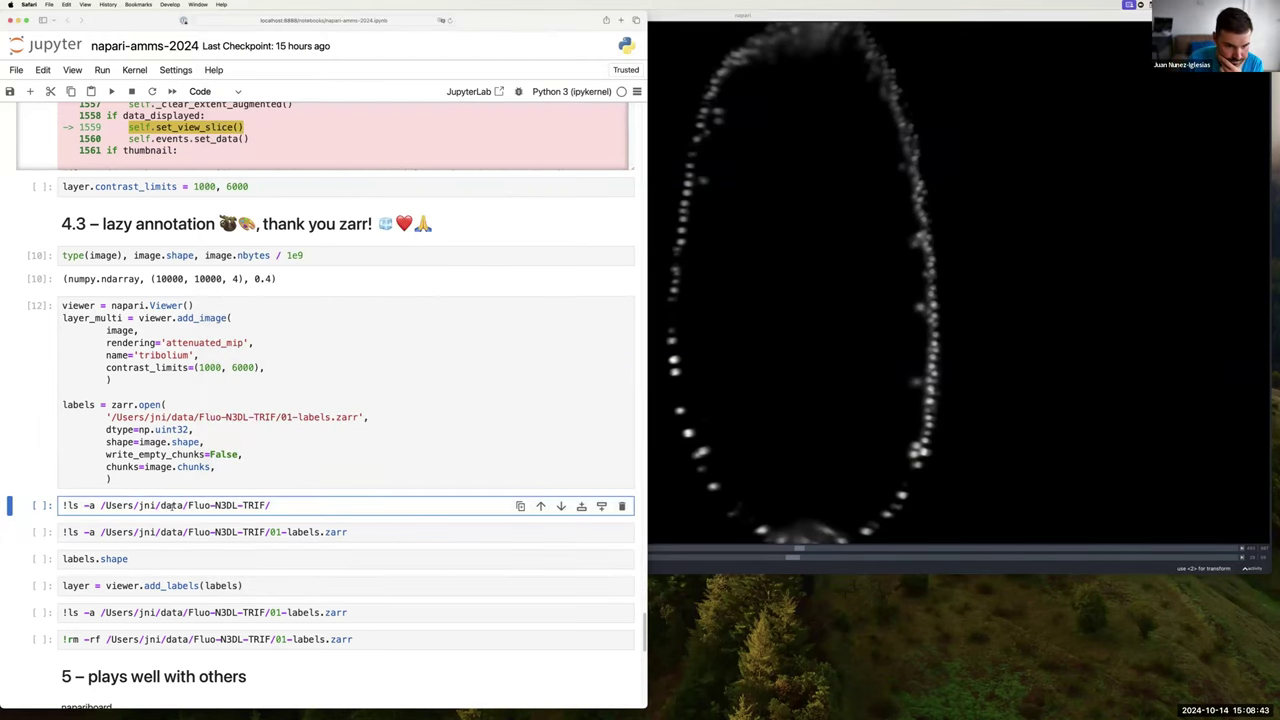
{"action": "key", "text": "shift+Return"}
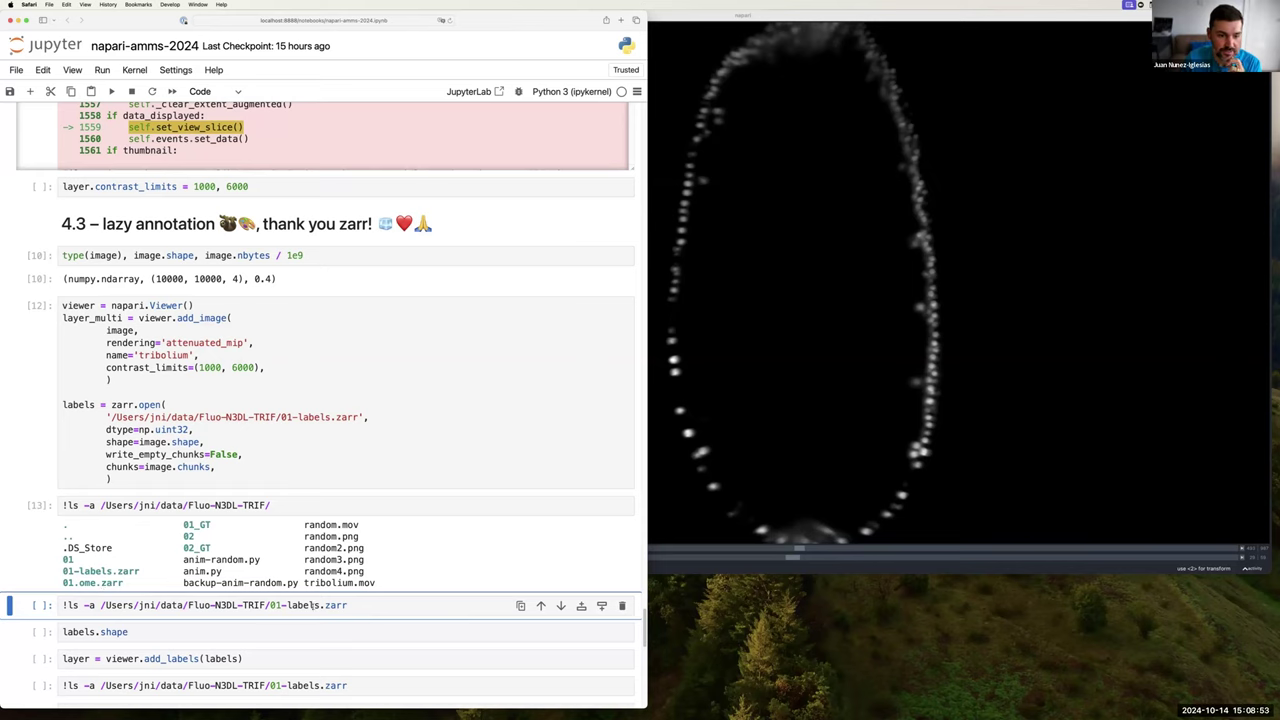
{"action": "key", "text": "shift+Return"}
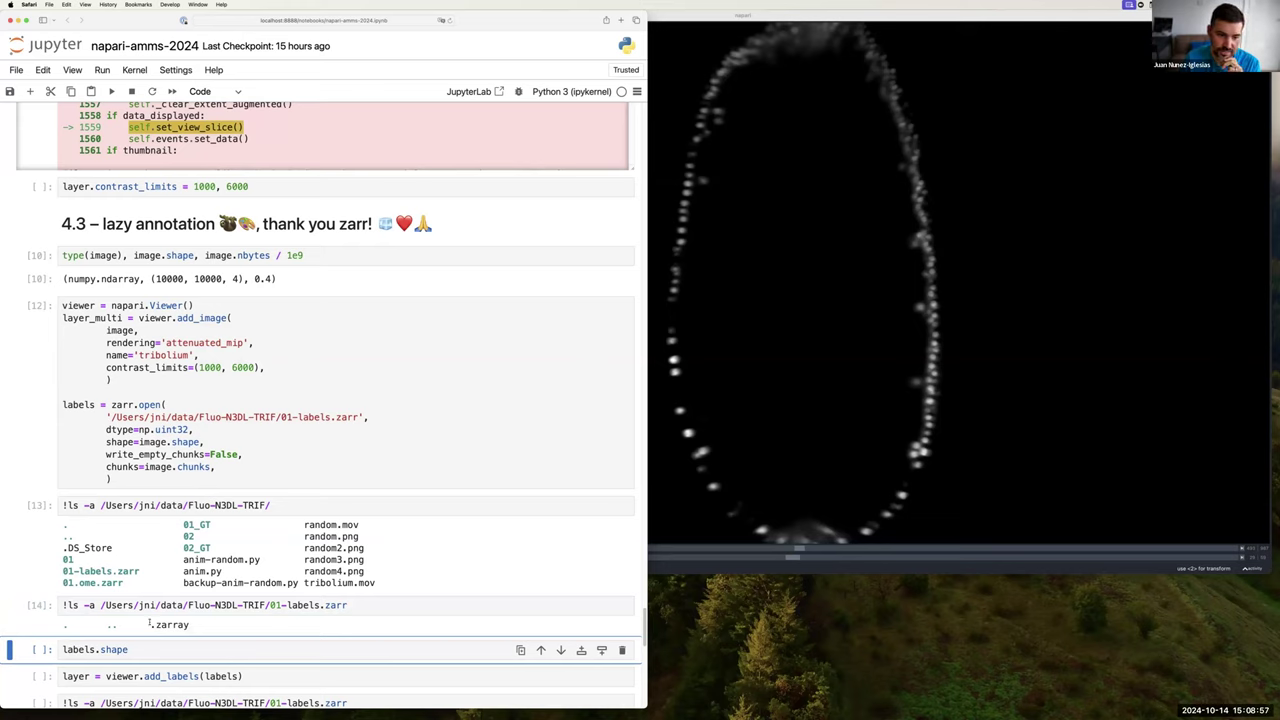
{"action": "left_click_drag", "start_coordinate": [151, 625], "coordinate": [189, 626]}
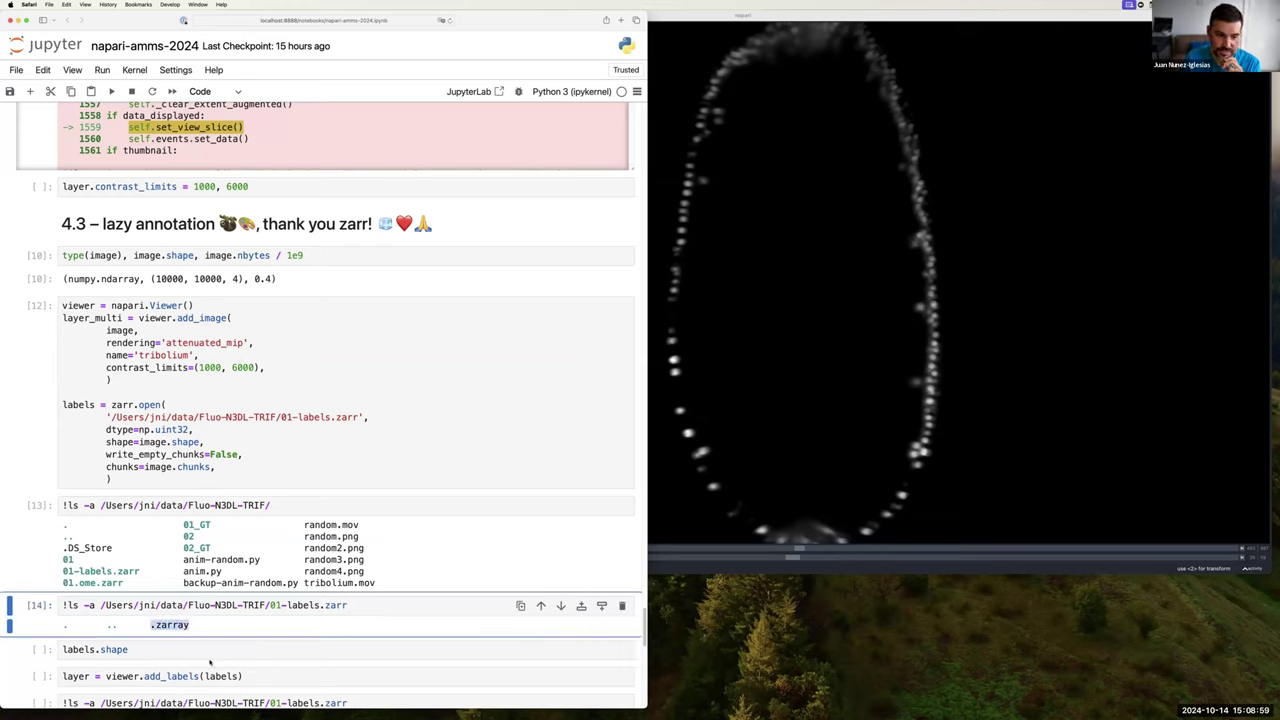
{"action": "left_click", "coordinate": [180, 651]}
{"action": "key", "text": "shift+Return"}
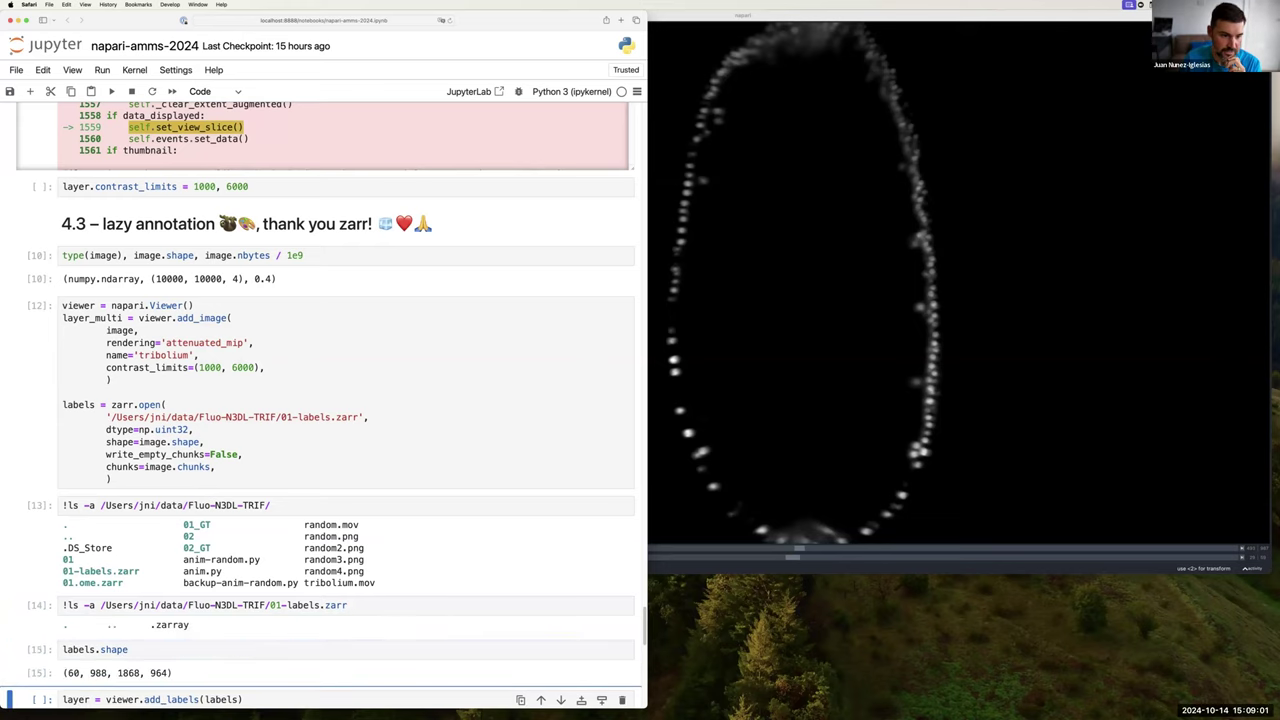
{"action": "scroll", "coordinate": [192, 600], "scroll_direction": "down", "scroll_amount": 5}
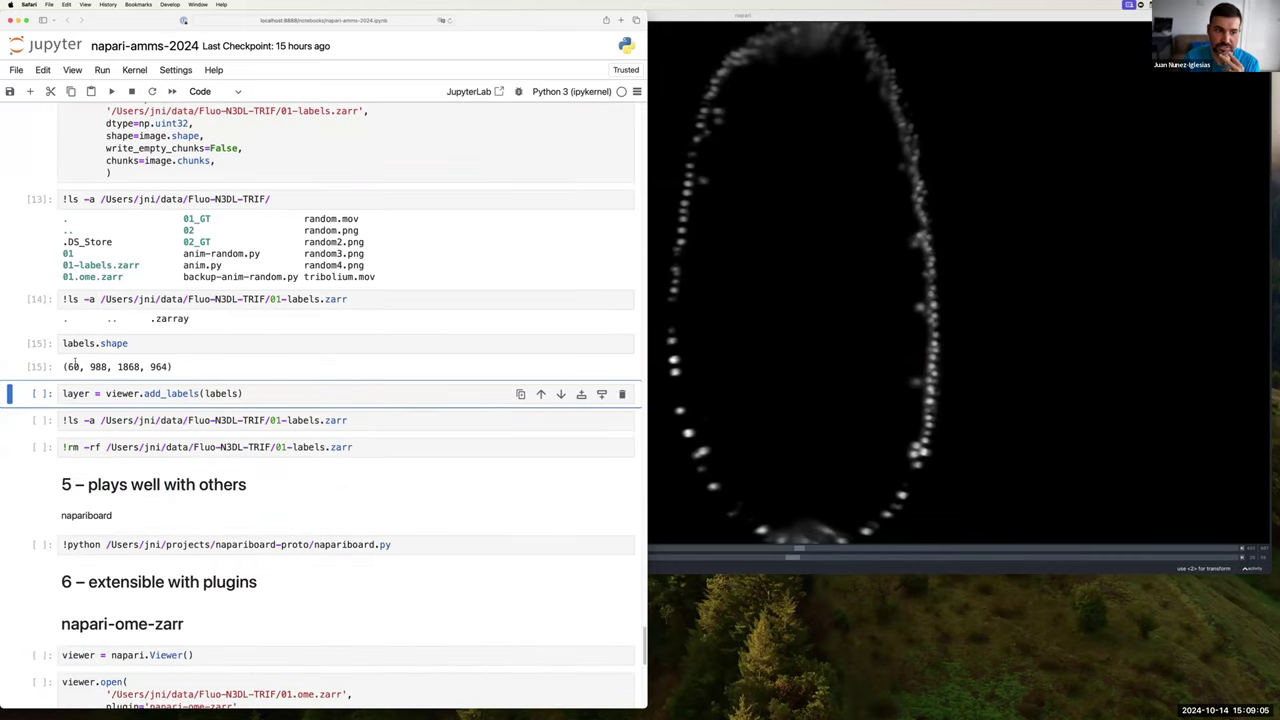
{"action": "left_click", "coordinate": [258, 395]}
{"action": "key", "text": "shift+Return"}
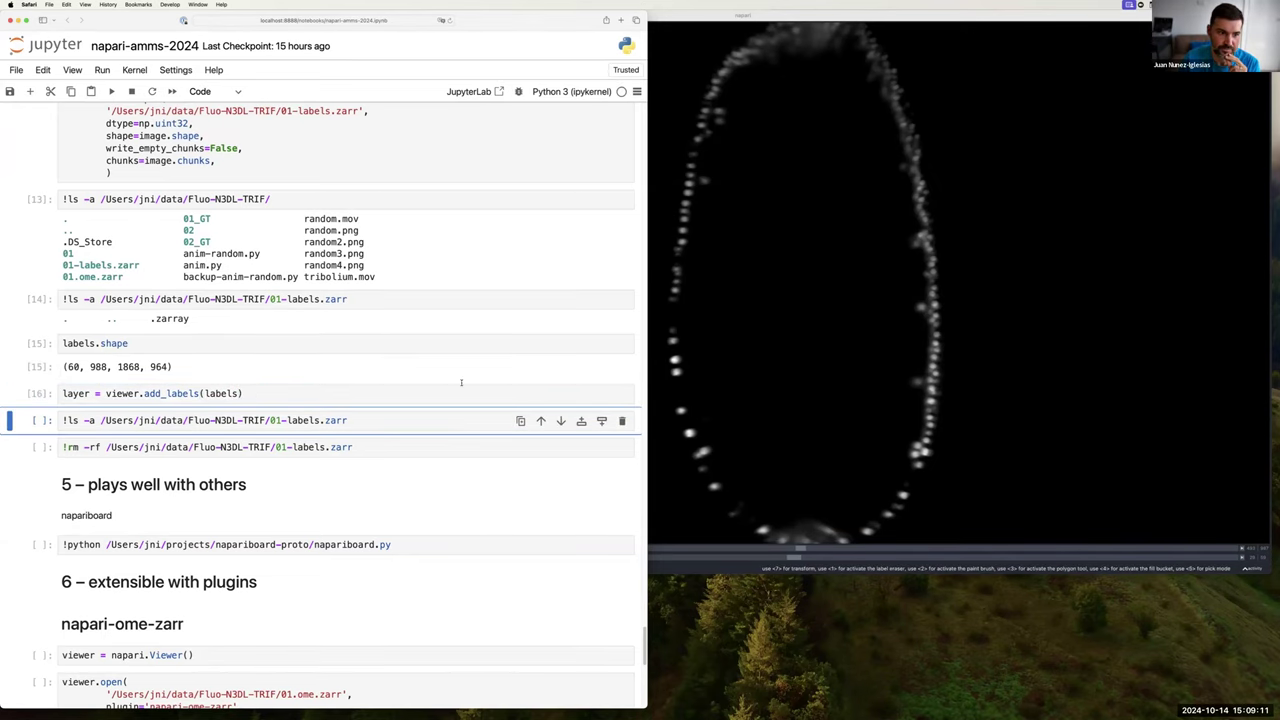
{"action": "left_click", "coordinate": [878, 17]}
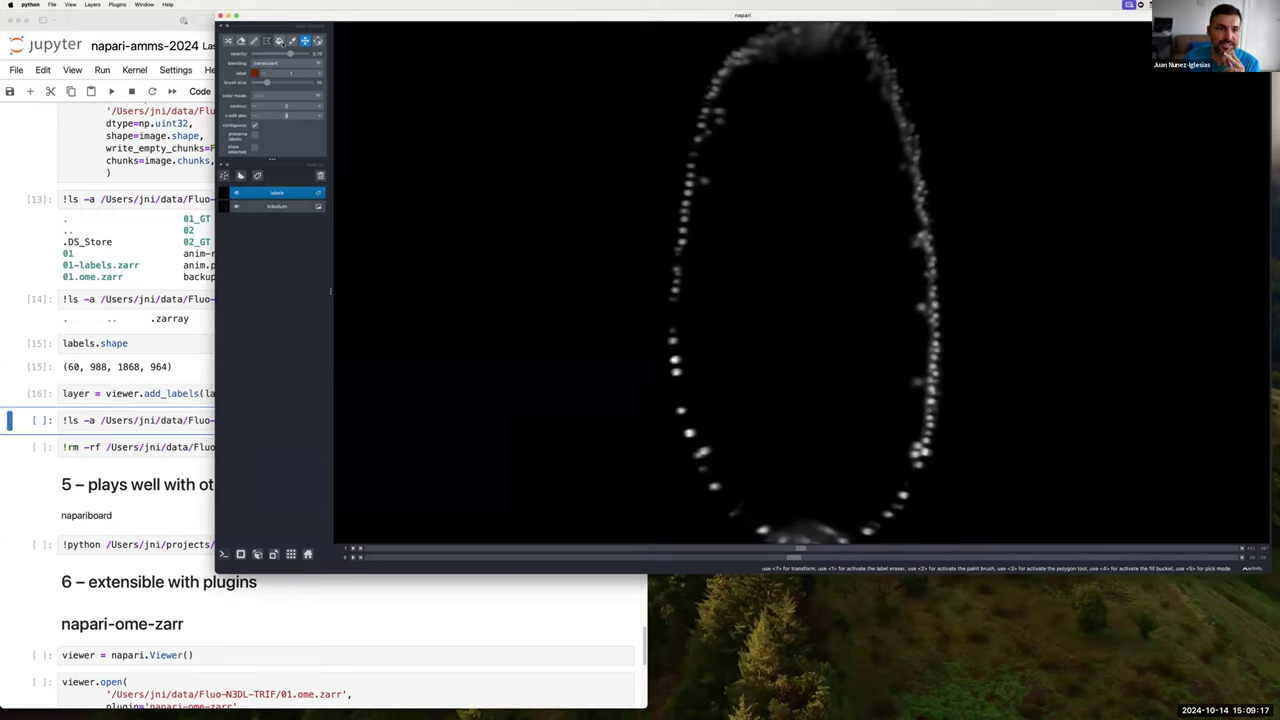
{"action": "left_click", "coordinate": [254, 41]}
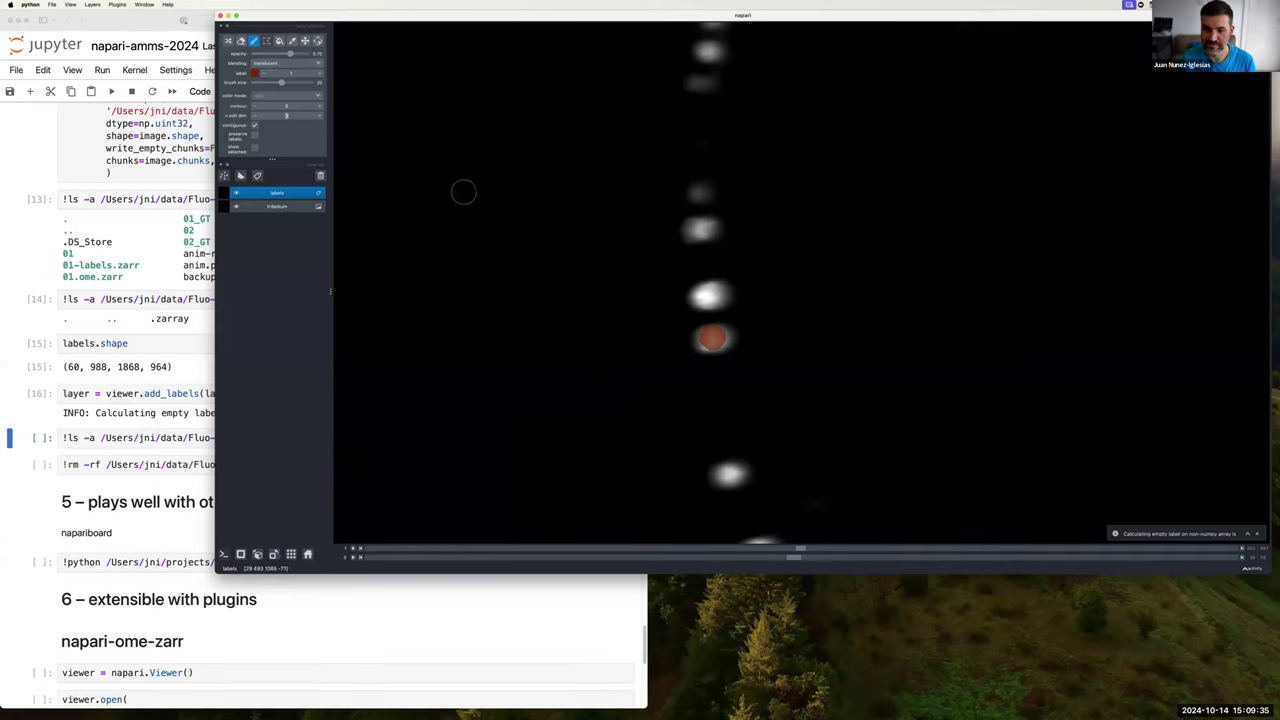
{"action": "left_click", "coordinate": [319, 72]}
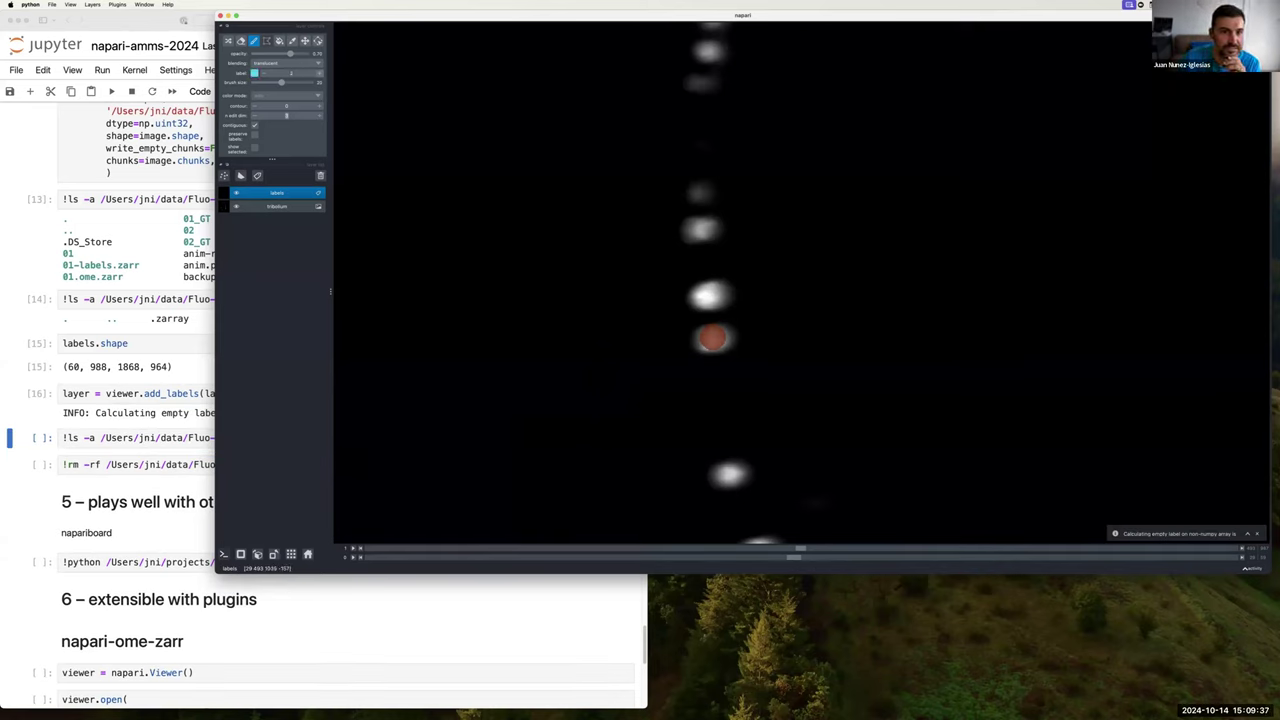
{"action": "left_click", "coordinate": [709, 295]}
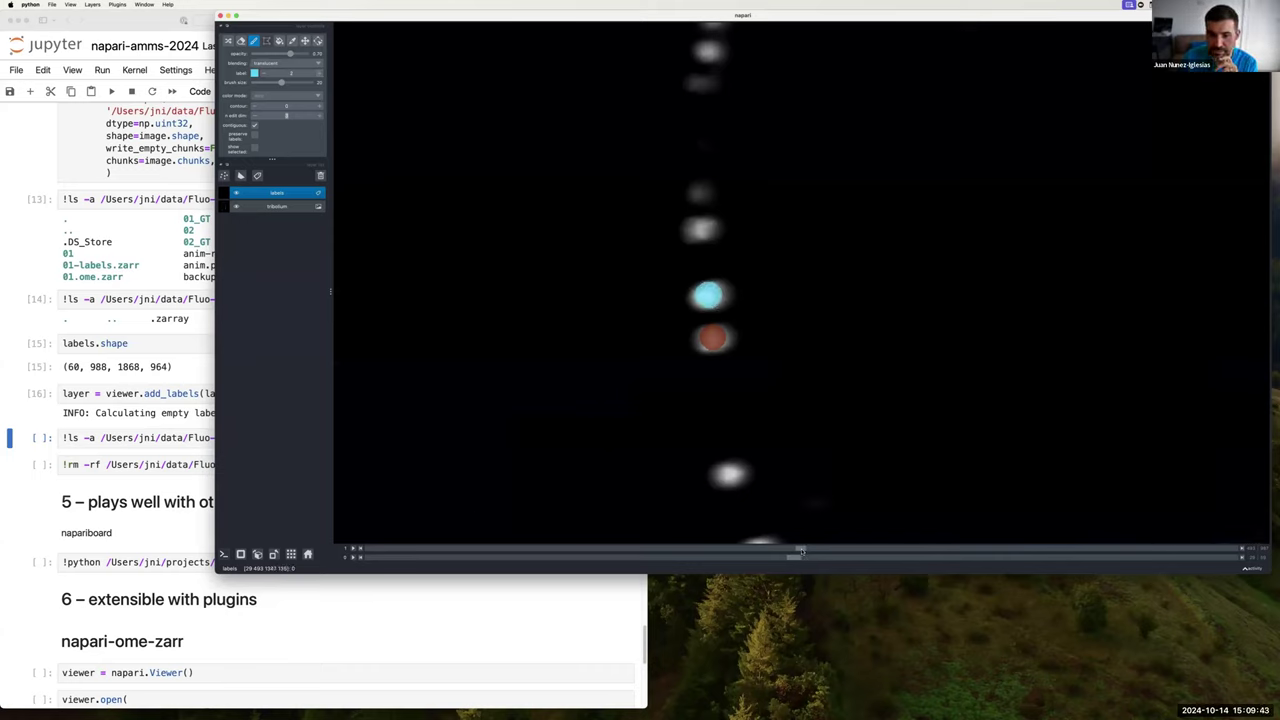
{"action": "mouse_move", "coordinate": [801, 550]}
{"action": "left_mouse_down"}
{"action": "mouse_move", "coordinate": [774, 547]}
{"action": "mouse_move", "coordinate": [808, 546]}
{"action": "mouse_move", "coordinate": [786, 548]}
{"action": "mouse_move", "coordinate": [797, 548]}
{"action": "left_mouse_up"}
- Rerun the !ls -a 01-labels.zarr listing to reveal the new chunk 29.7.2.0, then return to napari
{"action": "left_click", "coordinate": [174, 440]}
{"action": "left_click", "coordinate": [189, 437]}
{"action": "key", "text": "shift+Return"}
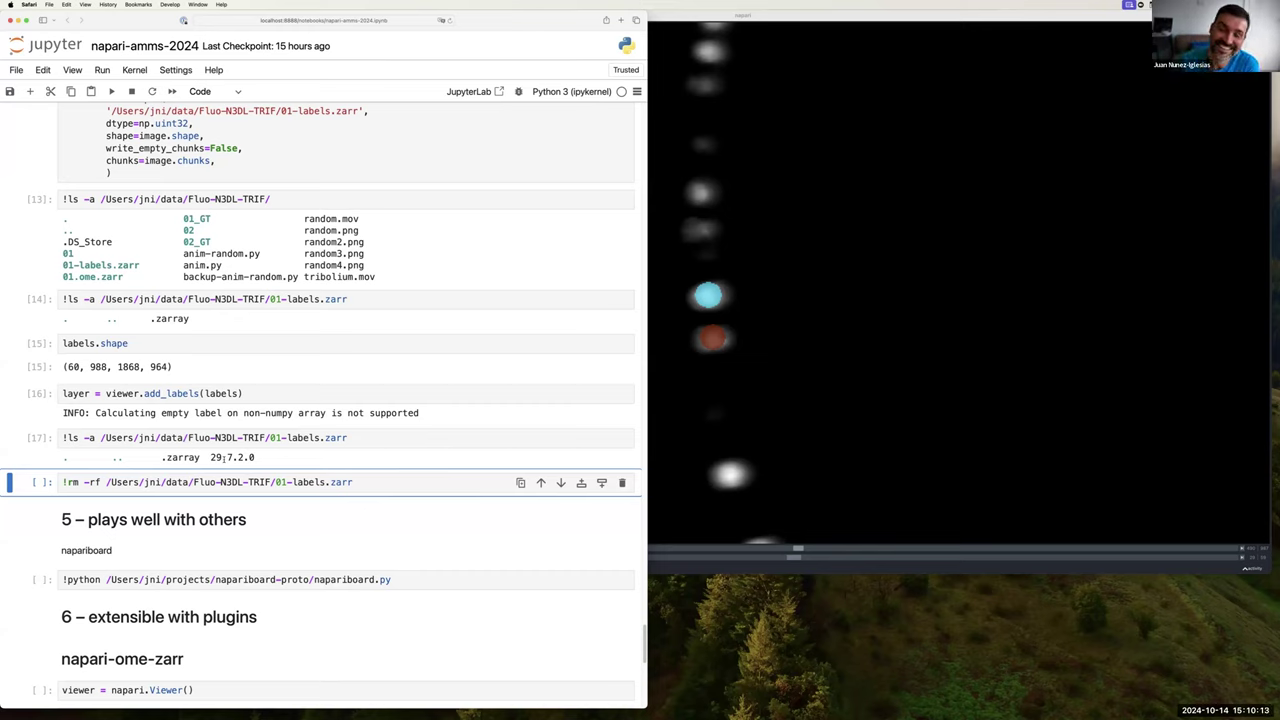
{"action": "left_click", "coordinate": [843, 16]}
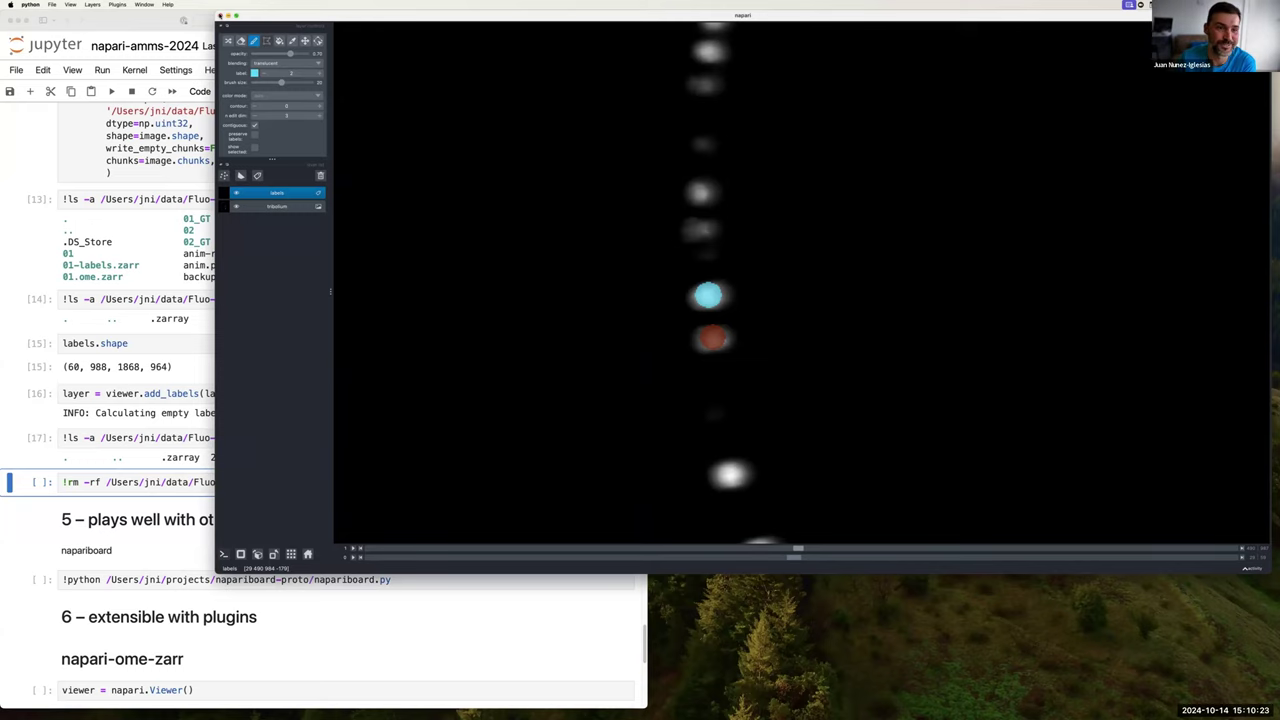
- Close napari and run !python napariboard.py, bringing up its training viewer with loss plot
{"action": "left_click", "coordinate": [220, 16]}
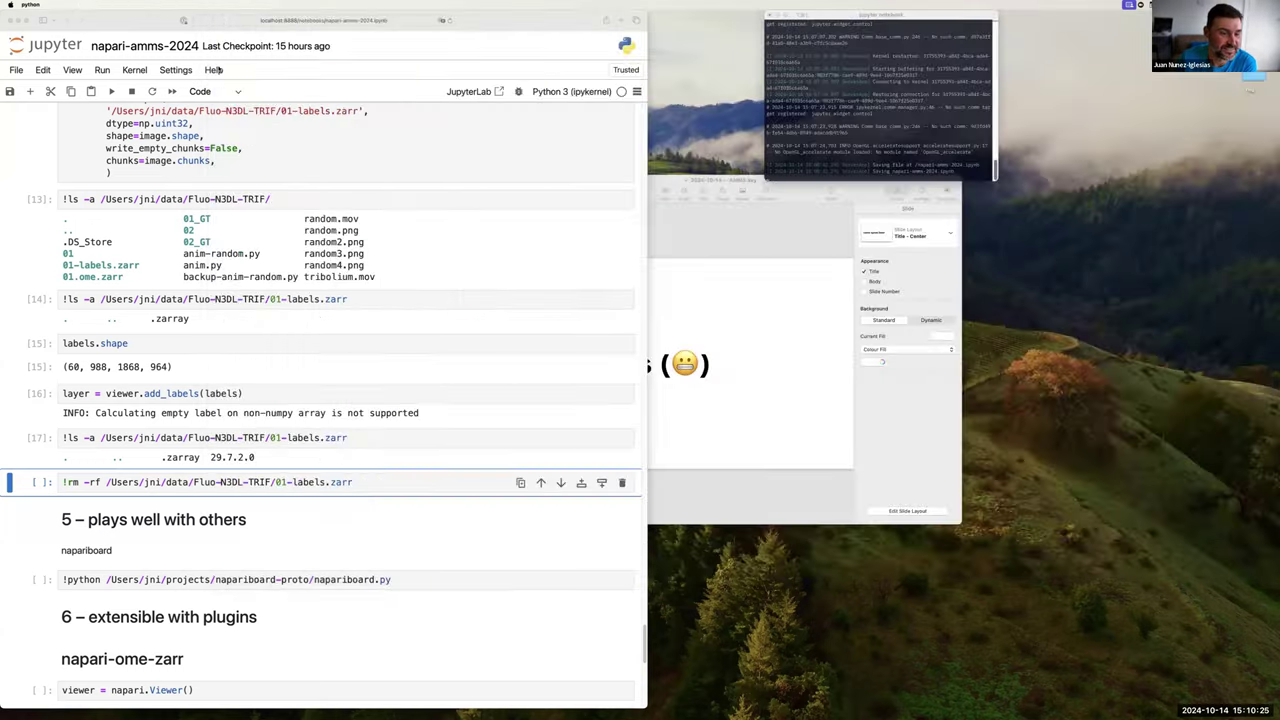
{"action": "scroll", "coordinate": [357, 485], "scroll_direction": "down", "scroll_amount": 5}
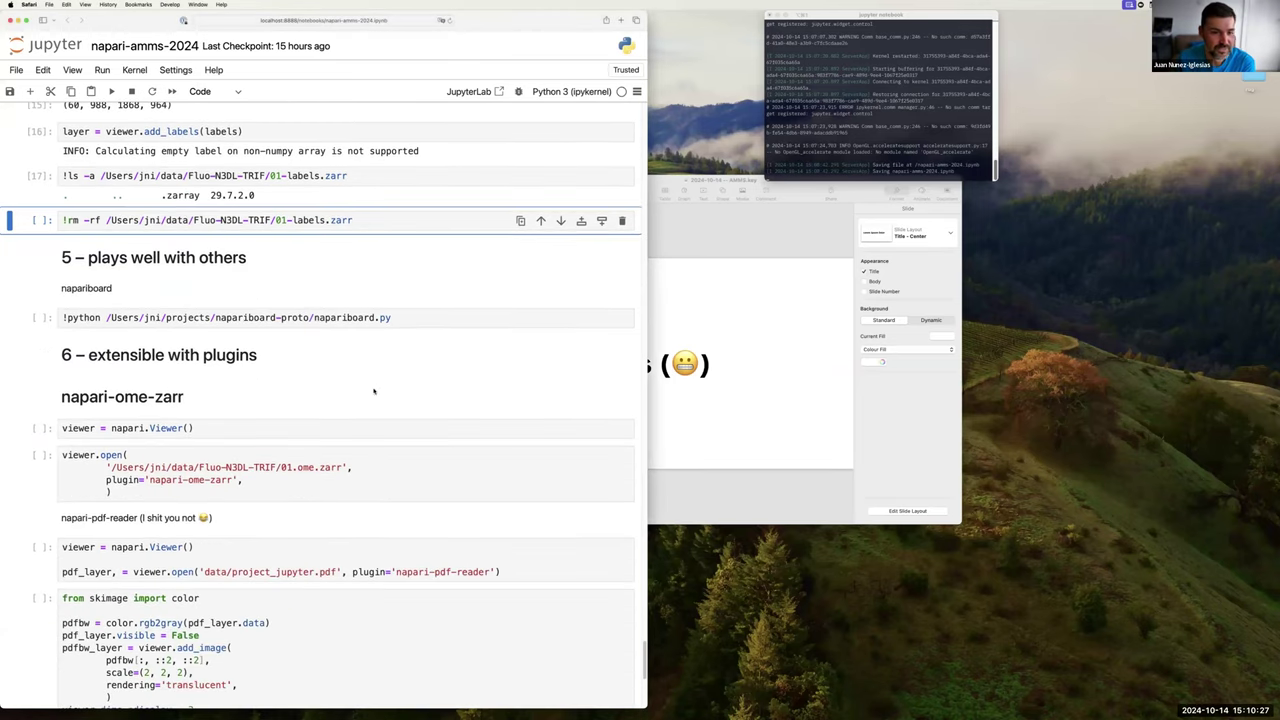
{"action": "left_click", "coordinate": [404, 316]}
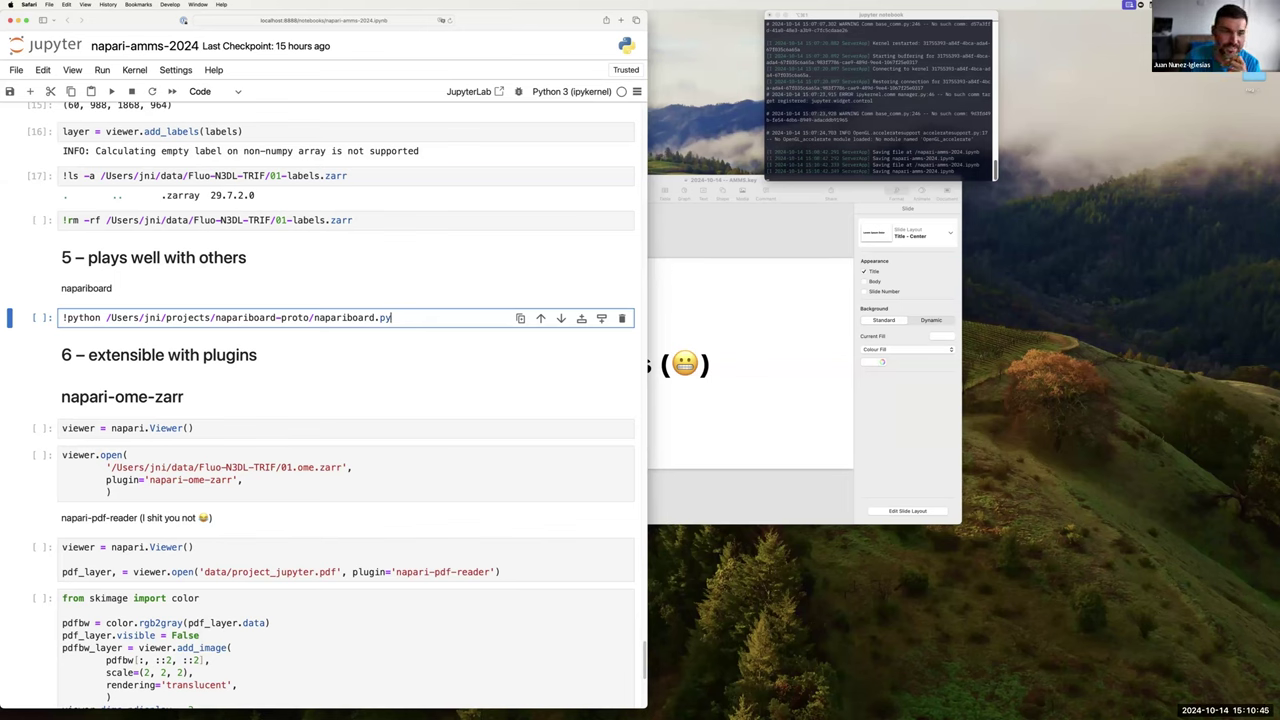
{"action": "key", "text": "shift+Return"}
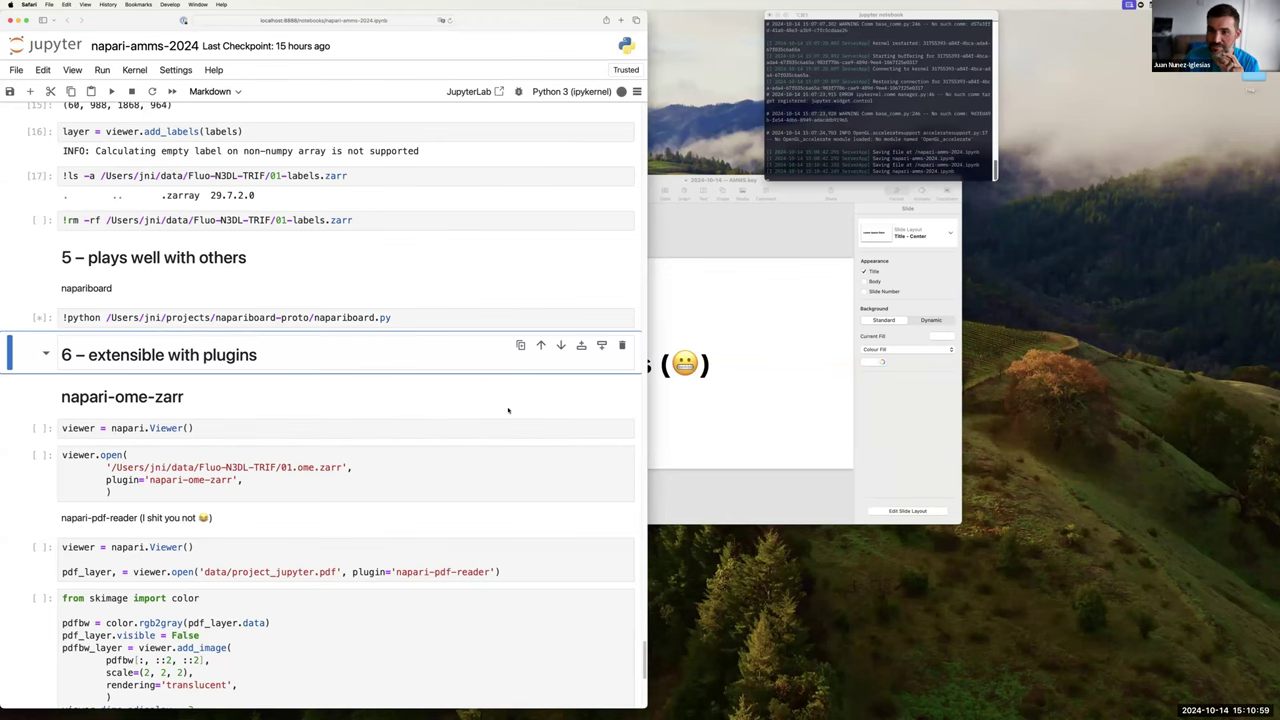
{"action": "scroll", "coordinate": [420, 480], "scroll_direction": "down", "scroll_amount": 2}
{"action": "scroll", "coordinate": [420, 482], "scroll_direction": "up", "scroll_amount": 1}
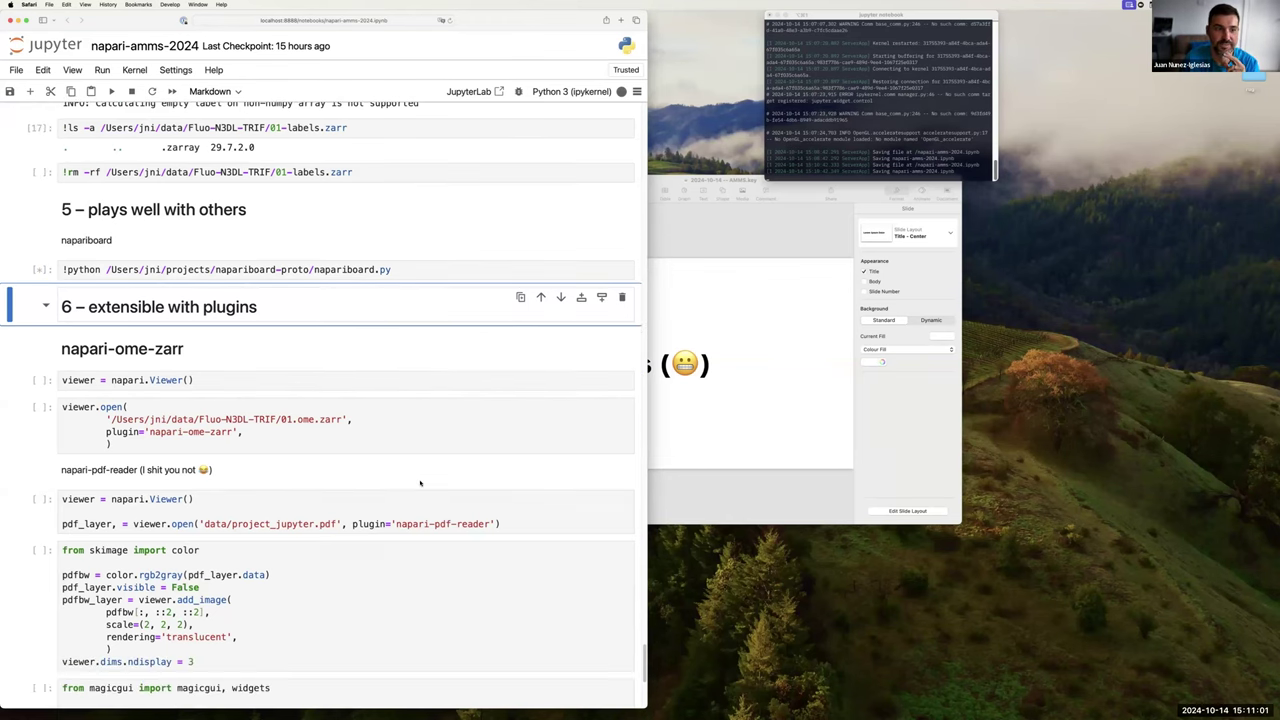
{"action": "key", "text": "super+Tab"}
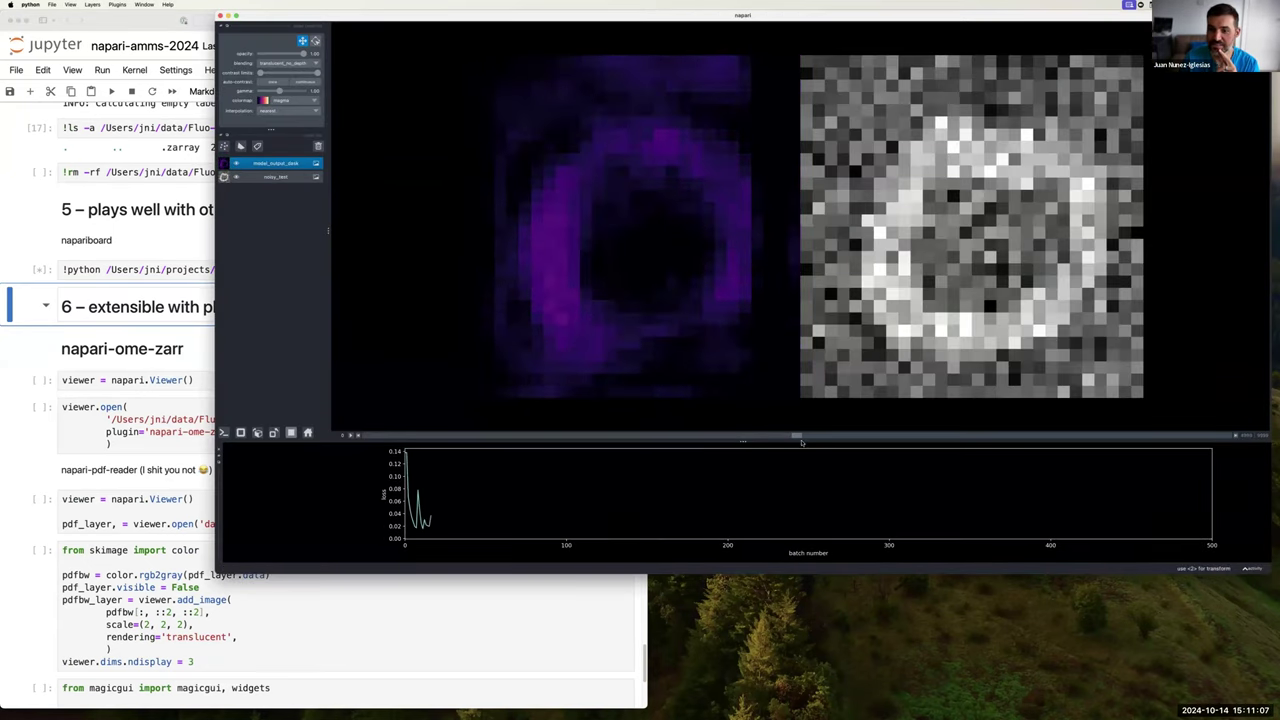
- Browse predicted digits such as 1 and 9 beside noisy inputs, then close the napariboard viewer
{"action": "left_click_drag", "start_coordinate": [797, 437], "coordinate": [732, 431]}
{"action": "scroll", "coordinate": [750, 291], "scroll_direction": "down", "scroll_amount": 5}
{"action": "left_click_drag", "start_coordinate": [750, 291], "coordinate": [546, 302]}
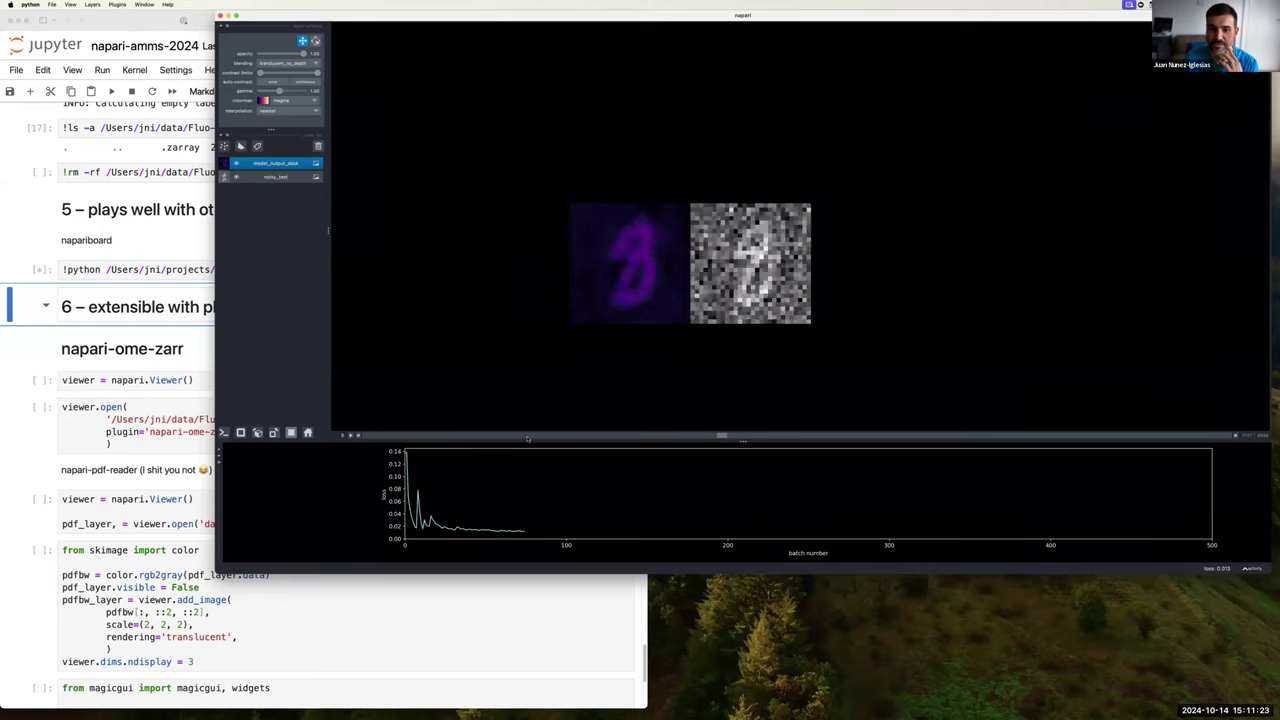
{"action": "left_click_drag", "start_coordinate": [500, 437], "coordinate": [480, 436]}
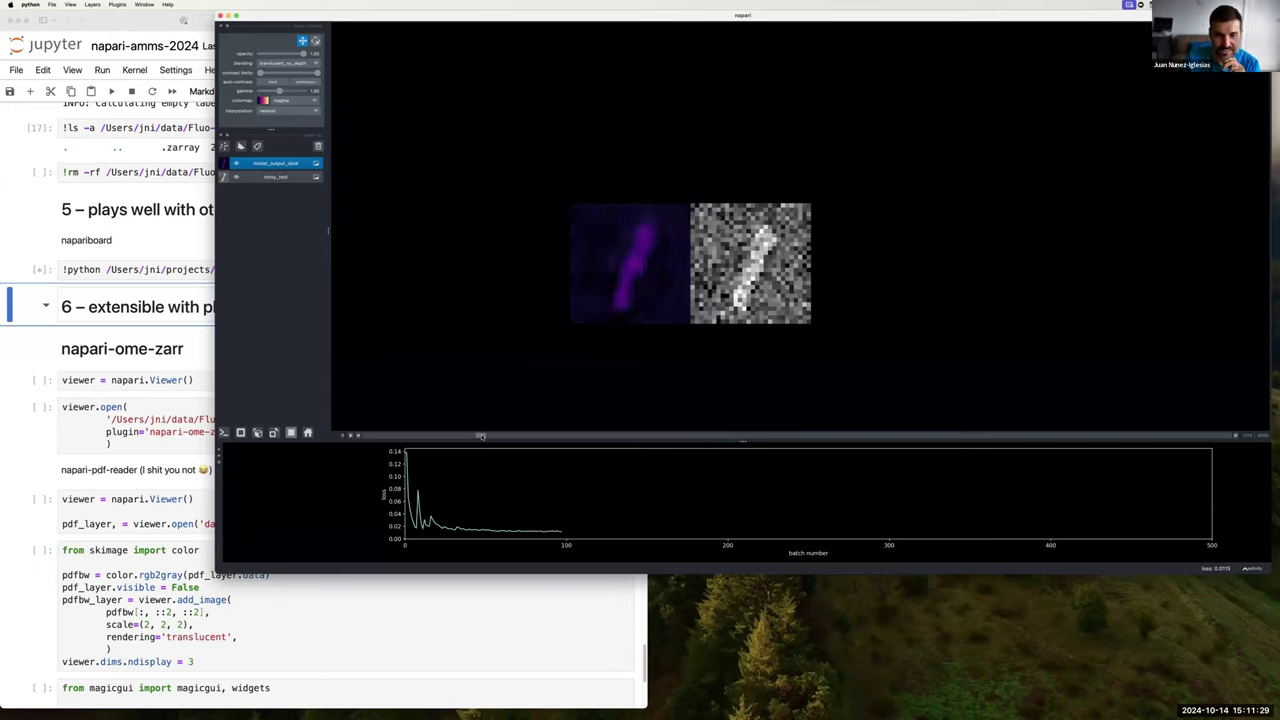
{"action": "left_click_drag", "start_coordinate": [480, 436], "coordinate": [1028, 410]}
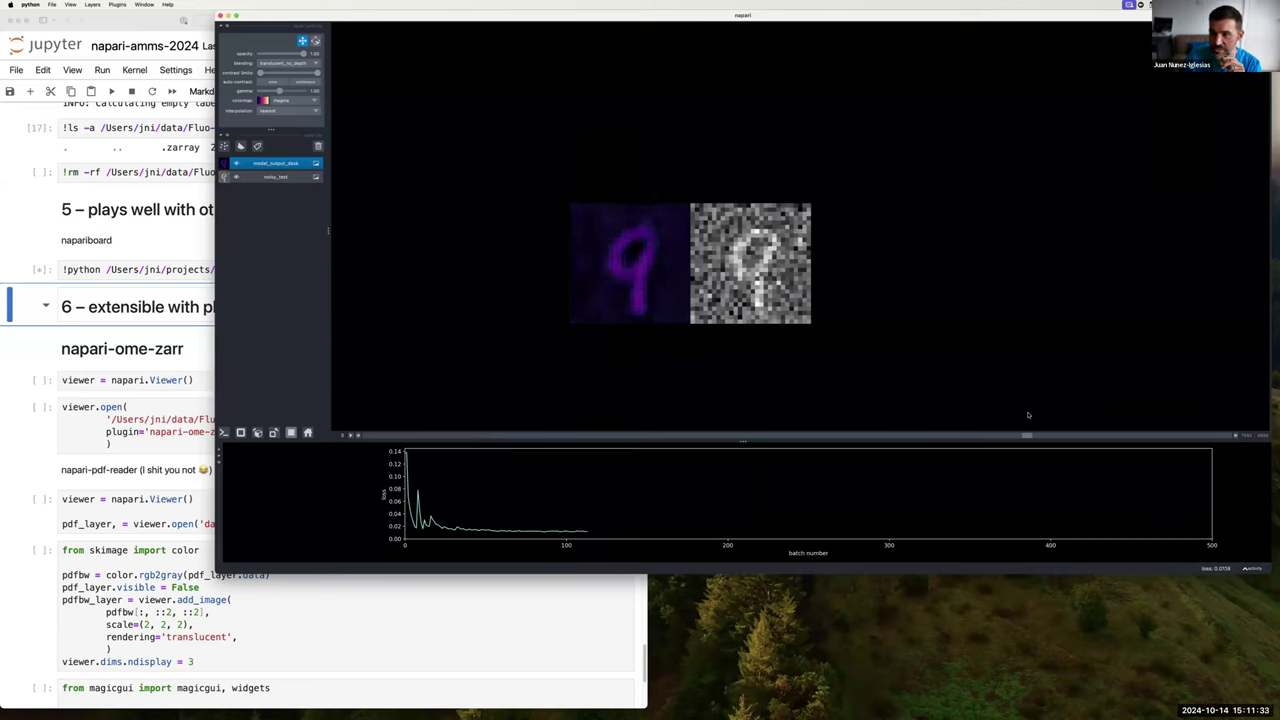
{"action": "left_click_drag", "start_coordinate": [1028, 436], "coordinate": [1136, 440]}
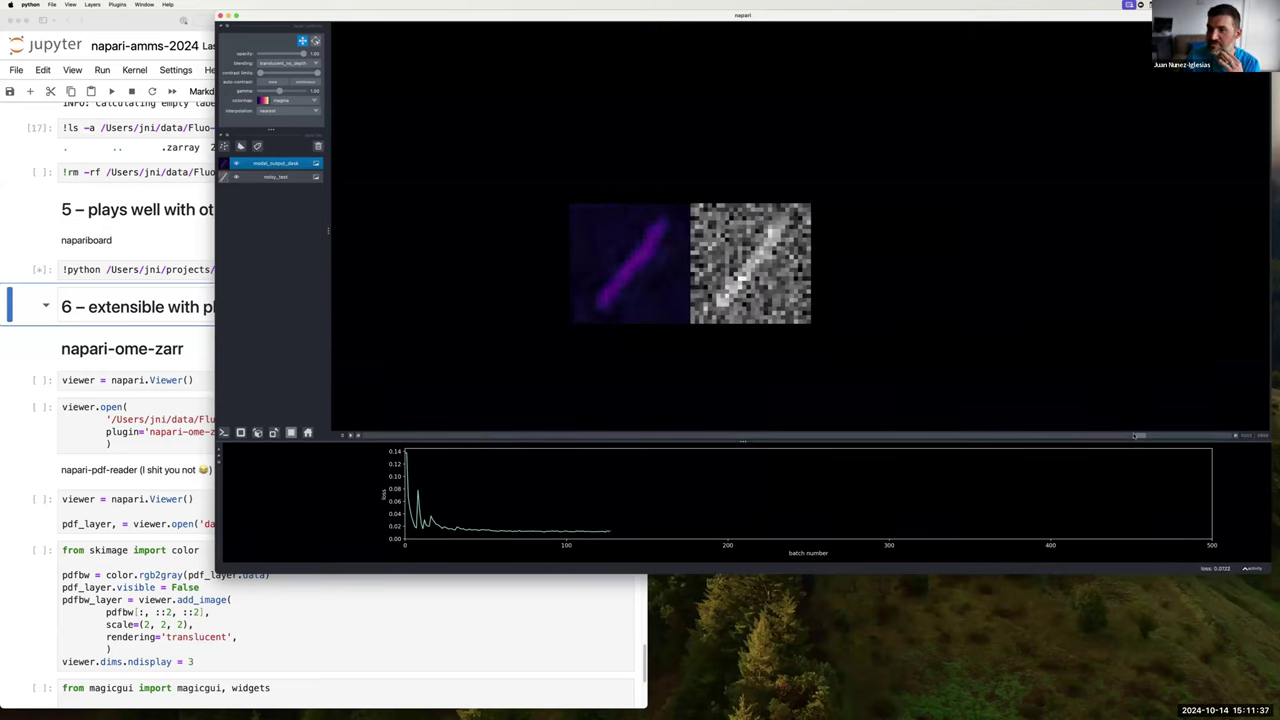
{"action": "left_click_drag", "start_coordinate": [1143, 441], "coordinate": [860, 436]}
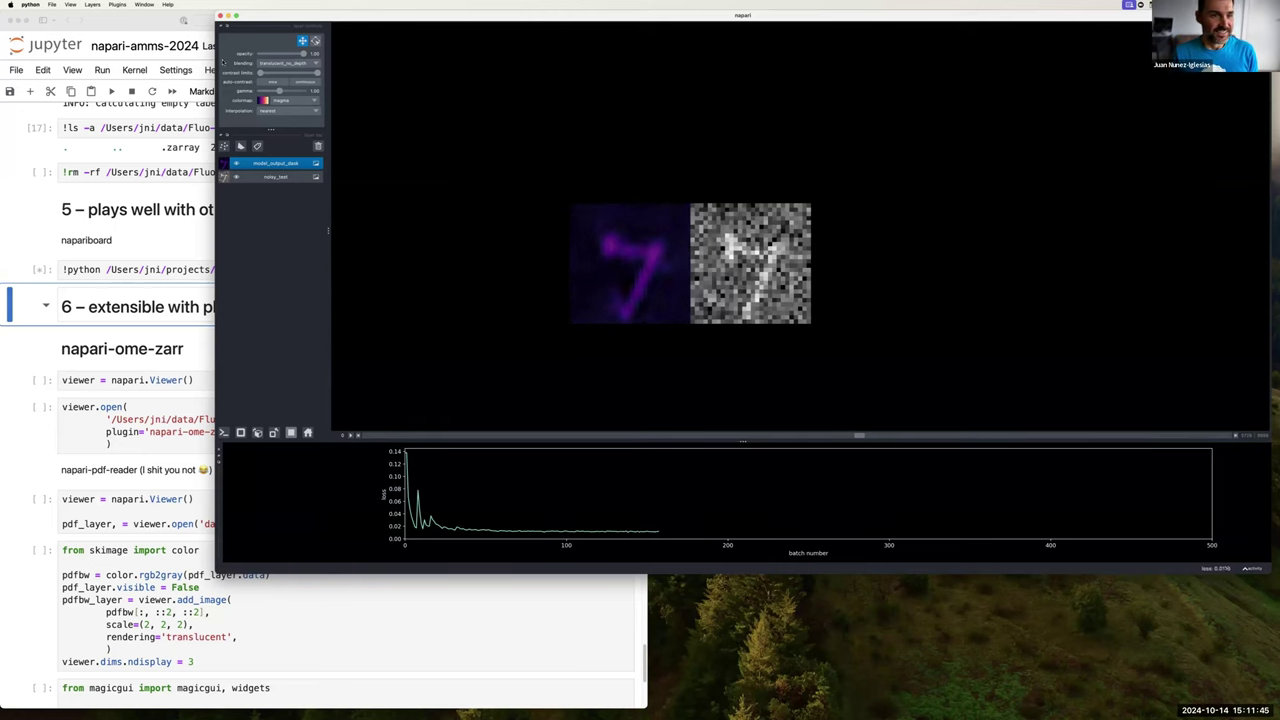
{"action": "left_click", "coordinate": [220, 16]}
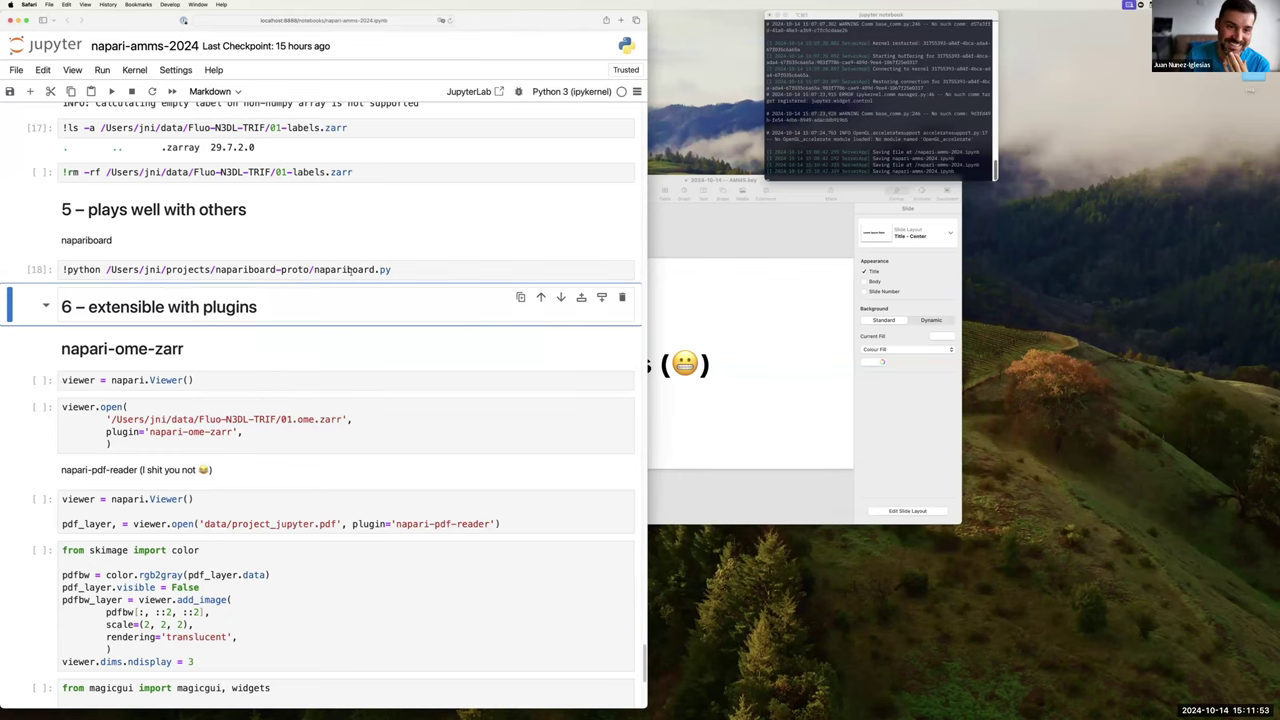
{"action": "scroll", "coordinate": [348, 270], "scroll_direction": "down", "scroll_amount": 4}
{"action": "scroll", "coordinate": [350, 273], "scroll_direction": "up", "scroll_amount": 3}
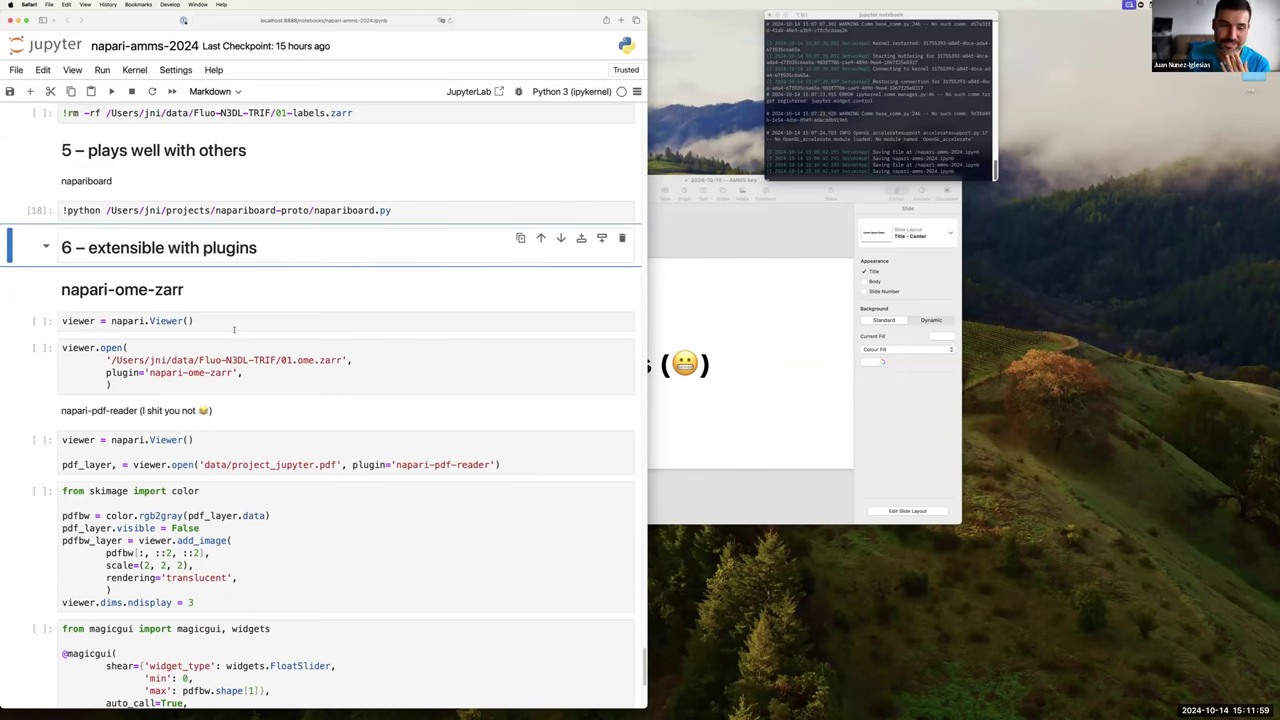
{"action": "left_click", "coordinate": [234, 329]}
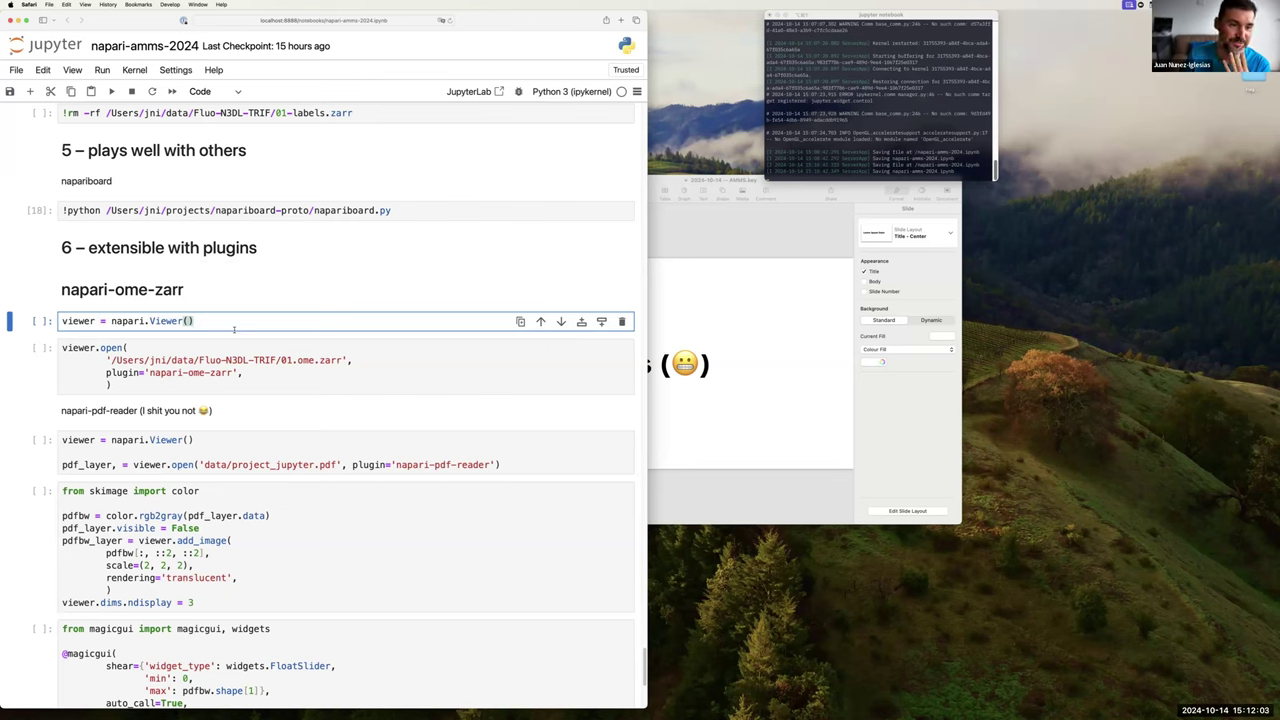
{"action": "left_click", "coordinate": [299, 374]}
{"action": "left_click", "coordinate": [276, 386]}
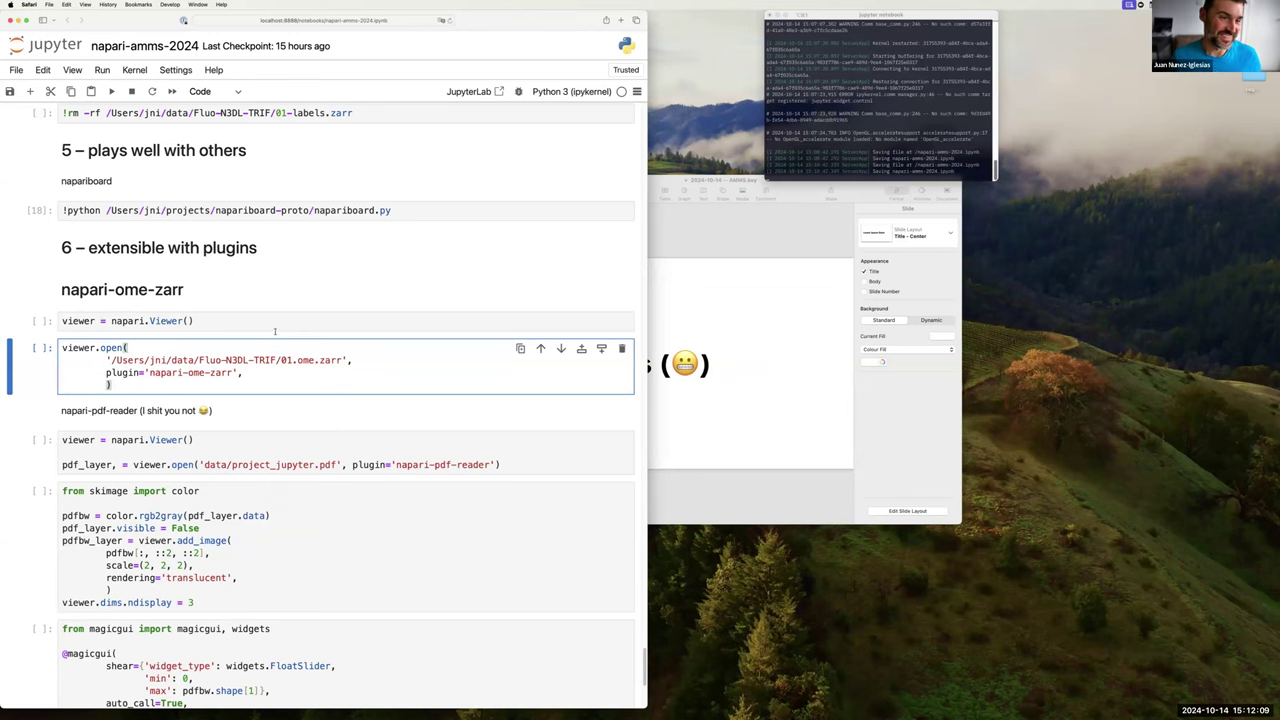
{"action": "left_click", "coordinate": [266, 323]}
{"action": "scroll", "coordinate": [265, 325], "scroll_direction": "down", "scroll_amount": 2}
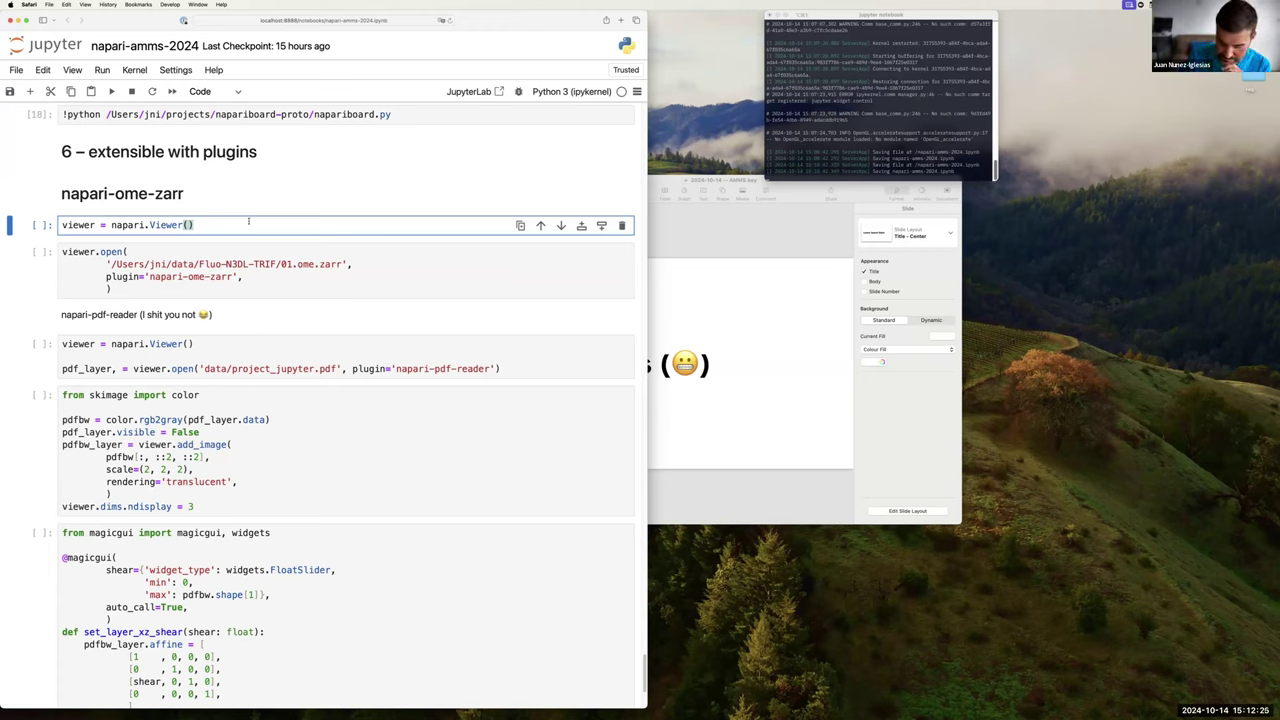
{"action": "scroll", "coordinate": [248, 224], "scroll_direction": "up", "scroll_amount": 10}
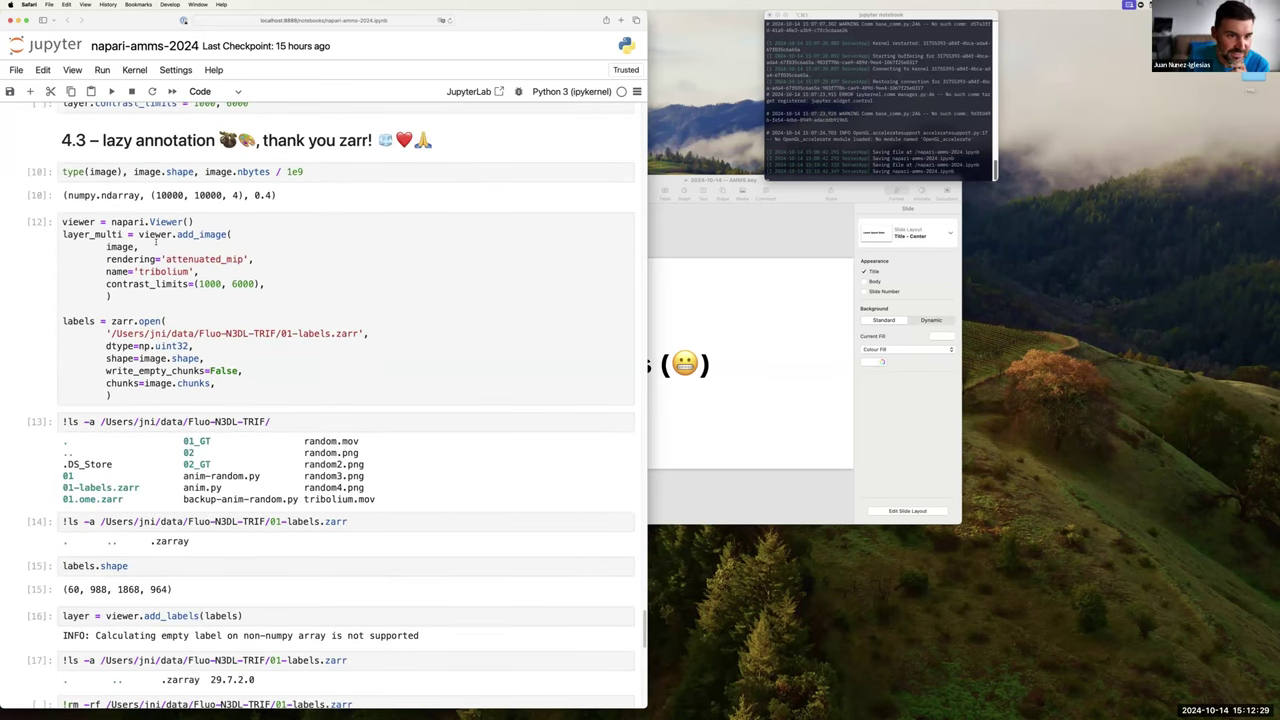
{"action": "scroll", "coordinate": [194, 271], "scroll_direction": "up", "scroll_amount": 10}
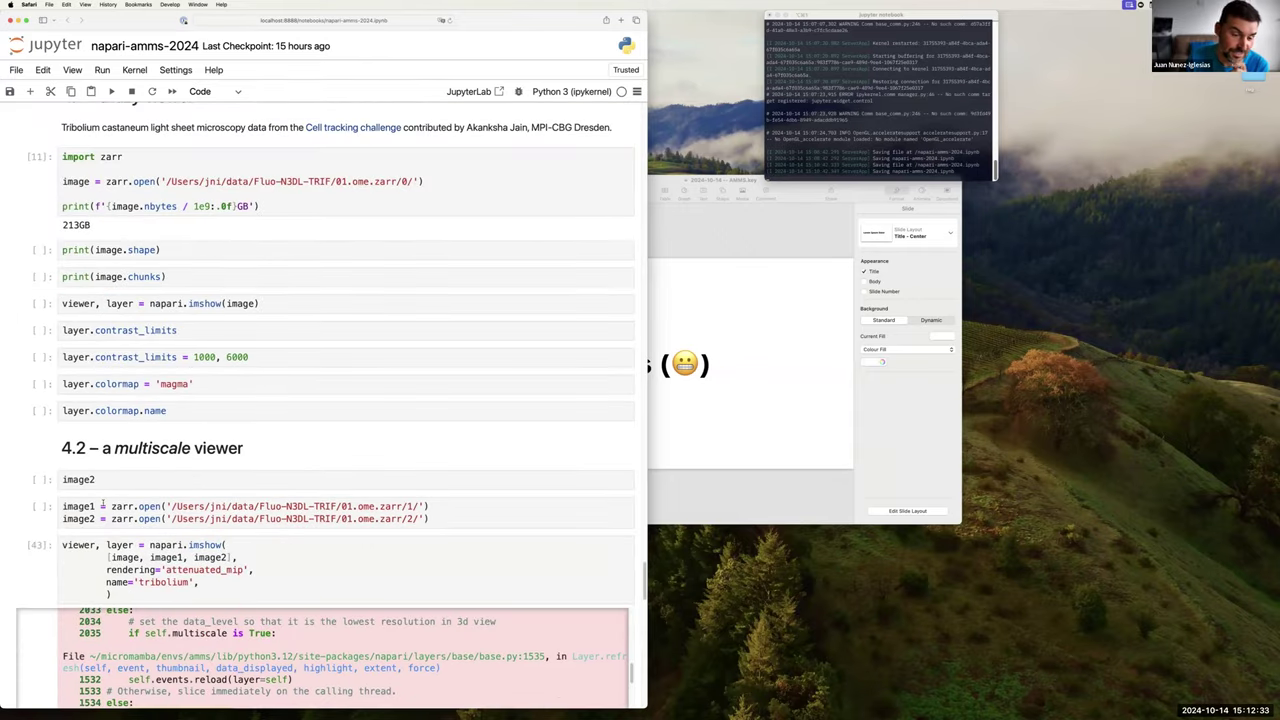
{"action": "scroll", "coordinate": [101, 507], "scroll_direction": "down", "scroll_amount": 1}
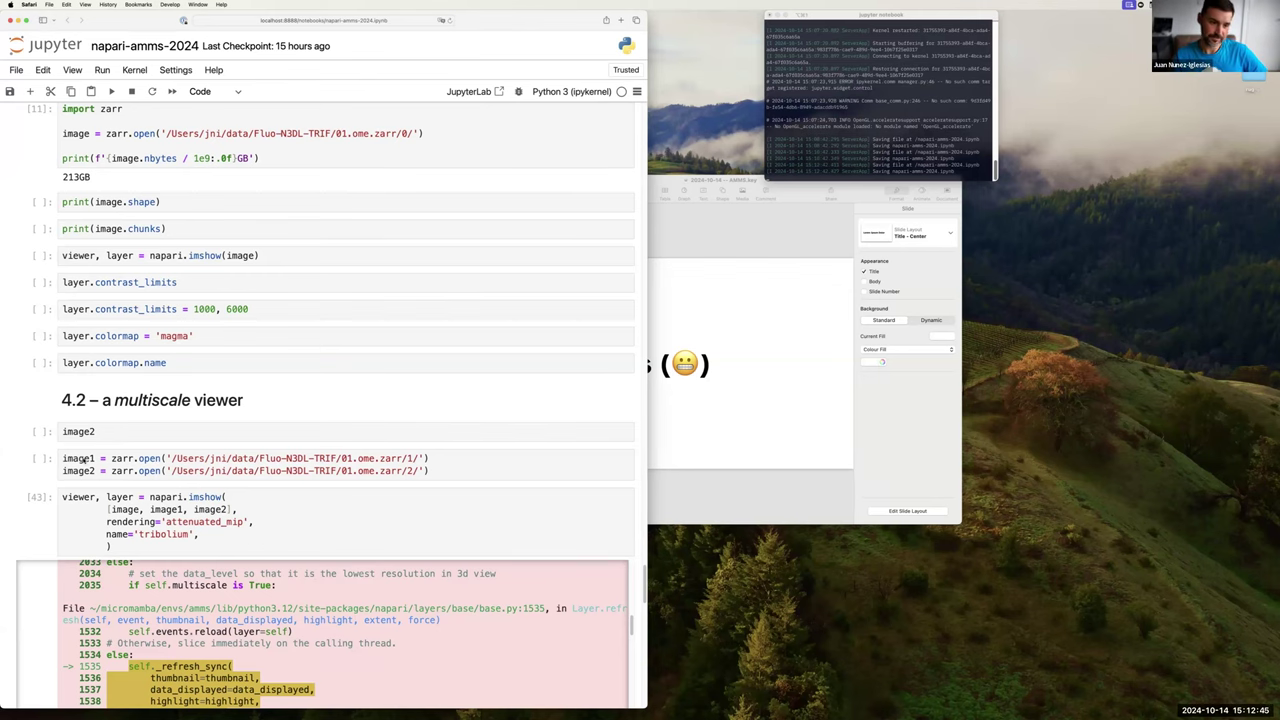
{"action": "scroll", "coordinate": [42, 487], "scroll_direction": "down", "scroll_amount": 15}
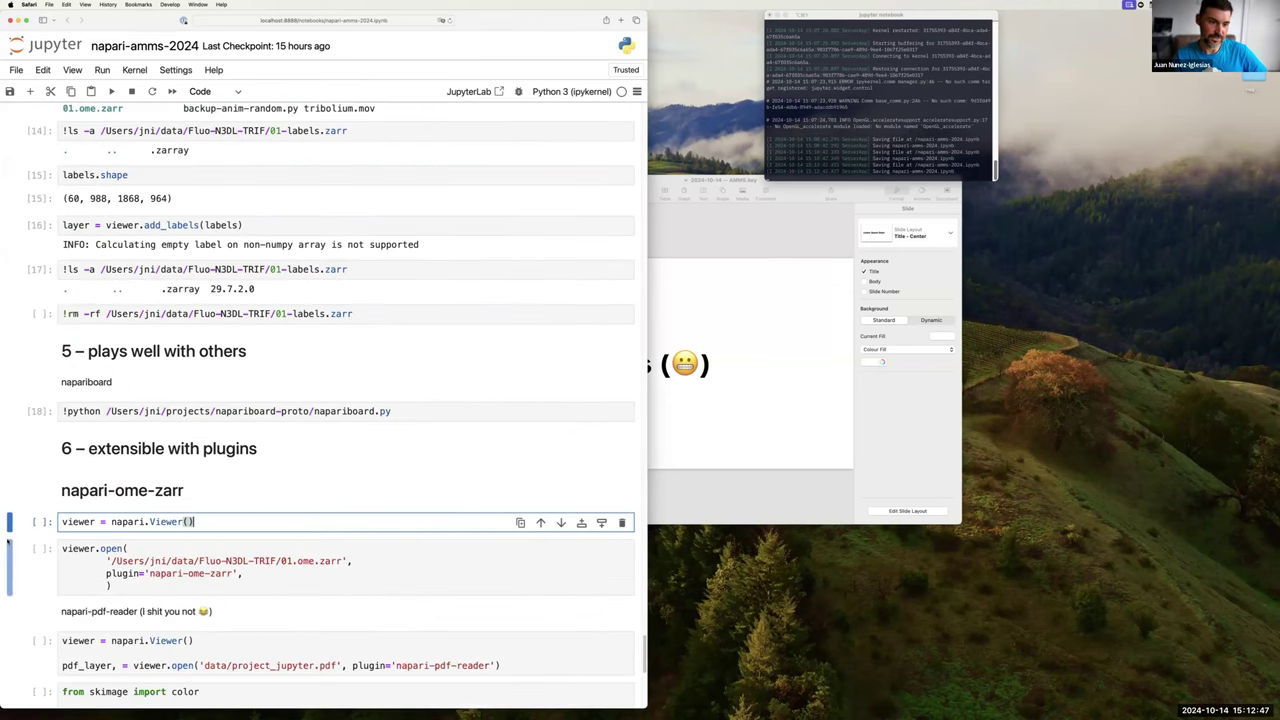
{"action": "scroll", "coordinate": [100, 490], "scroll_direction": "down", "scroll_amount": 2}
{"action": "left_click", "coordinate": [234, 489]}
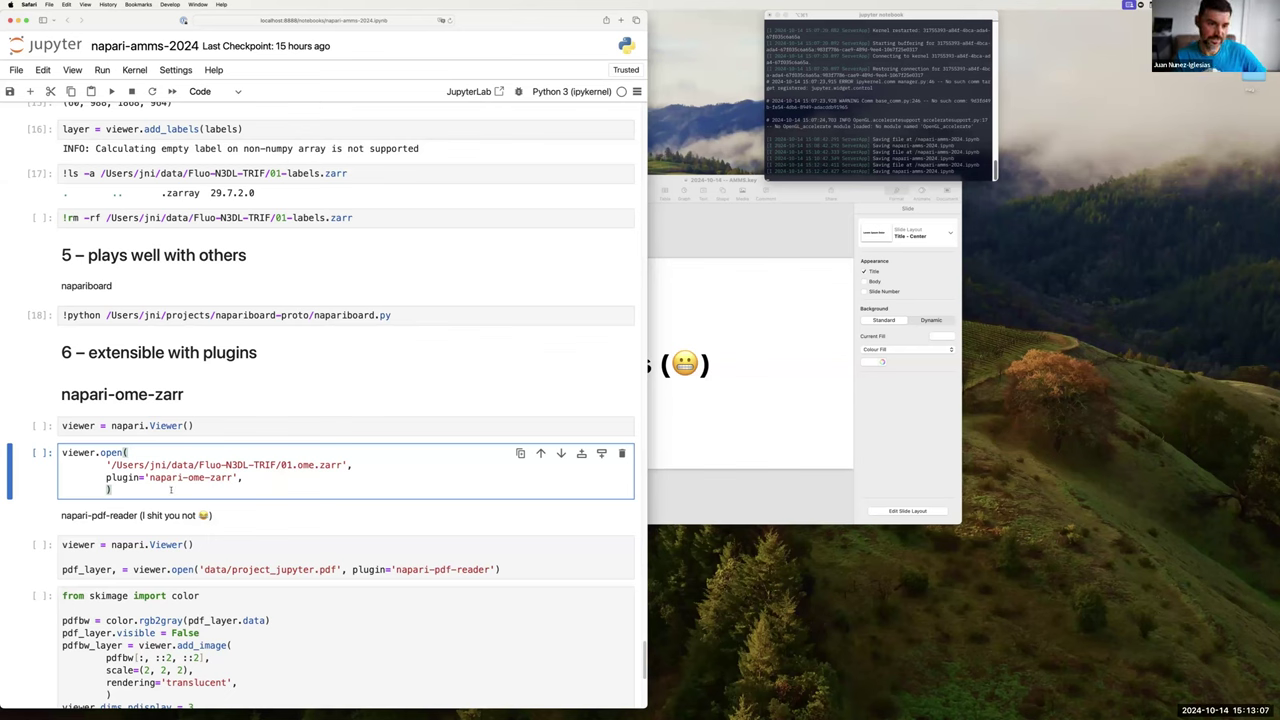
- Open 01.ome.zarr as a 'tribolium' image layer in a fresh napari viewer via napari-ome-zarr
{"action": "key", "text": "shift+Return"}
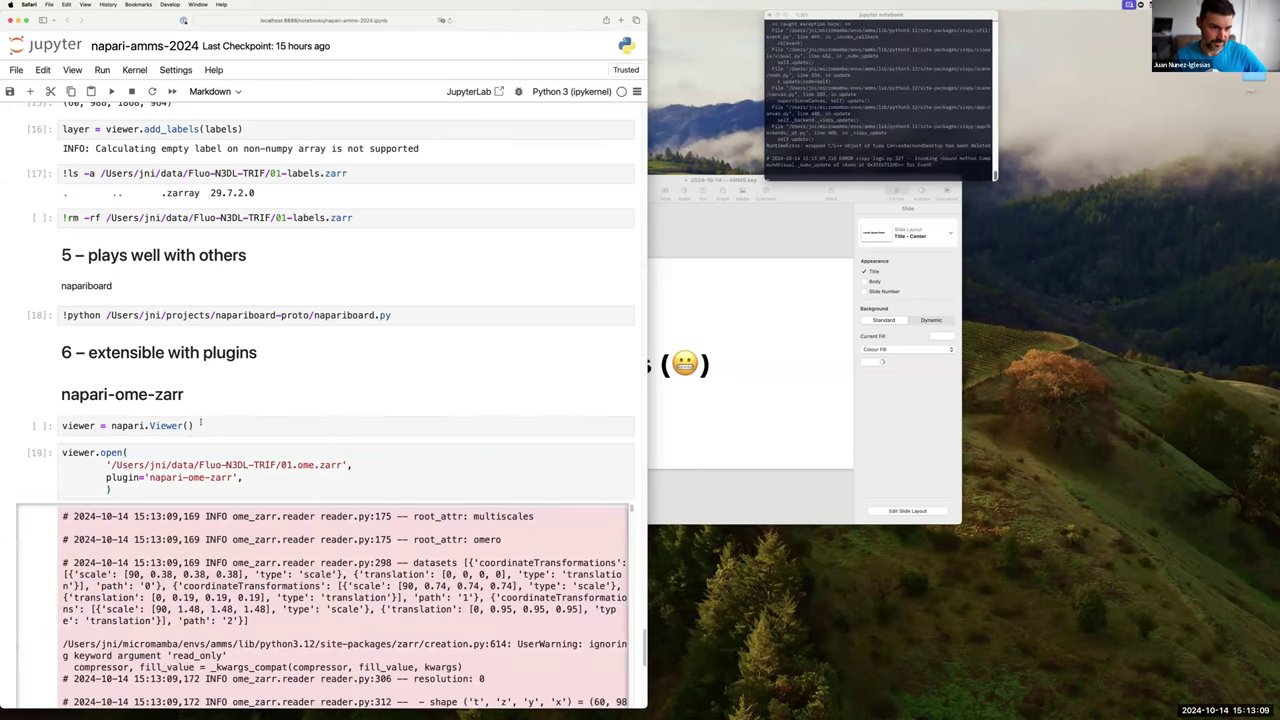
{"action": "left_click", "coordinate": [200, 424]}
{"action": "key", "text": "shift+Return"}
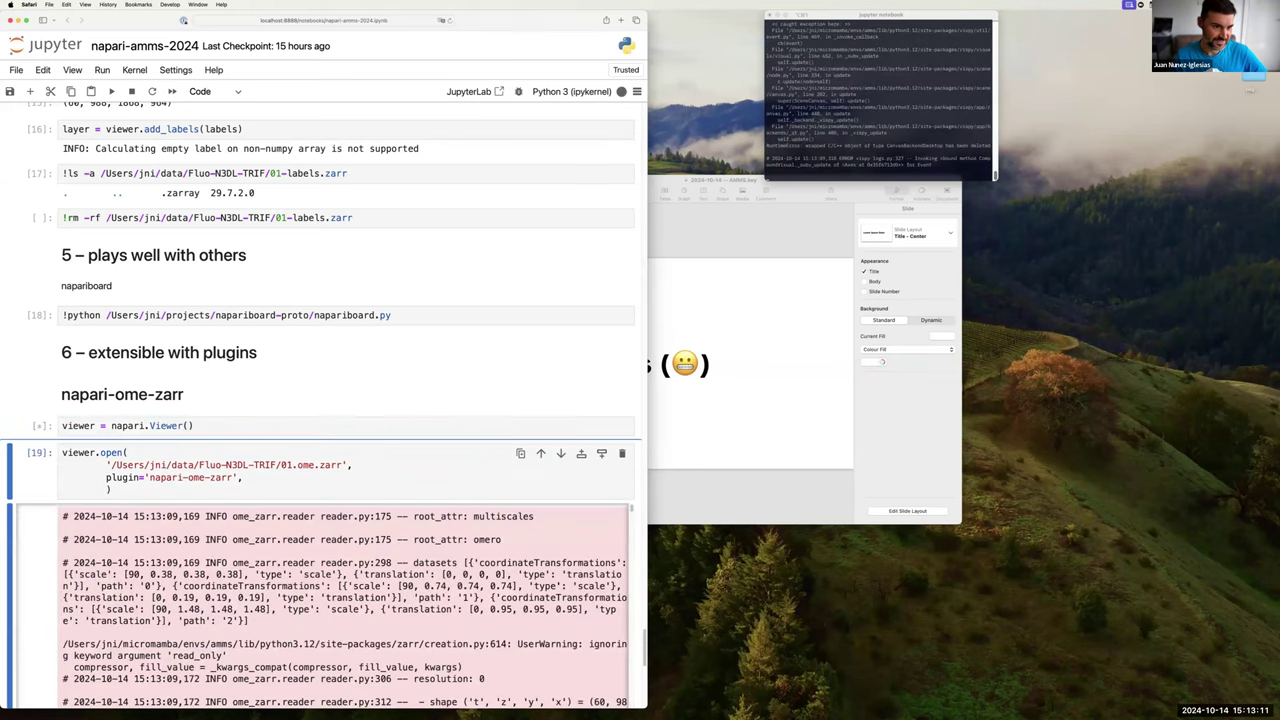
{"action": "key", "text": "shift+Return"}
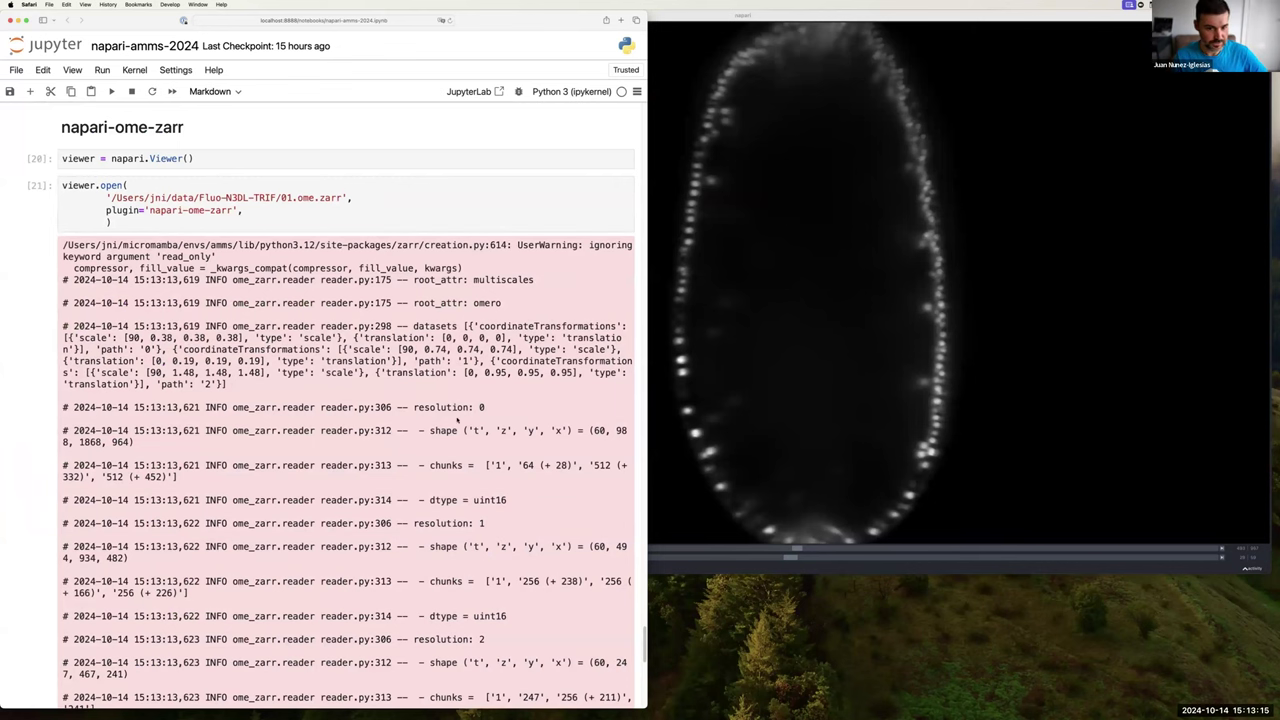
{"action": "scroll", "coordinate": [346, 370], "scroll_direction": "down", "scroll_amount": 10}
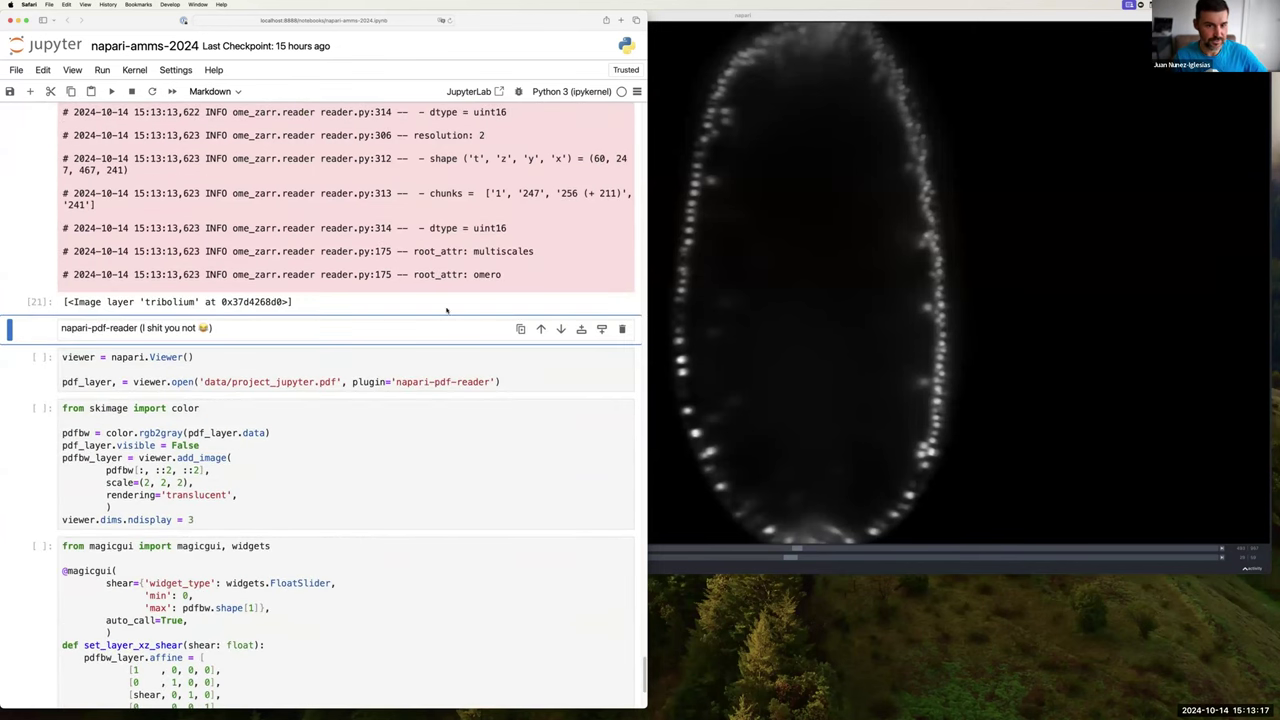
{"action": "scroll", "coordinate": [443, 297], "scroll_direction": "up", "scroll_amount": 10}
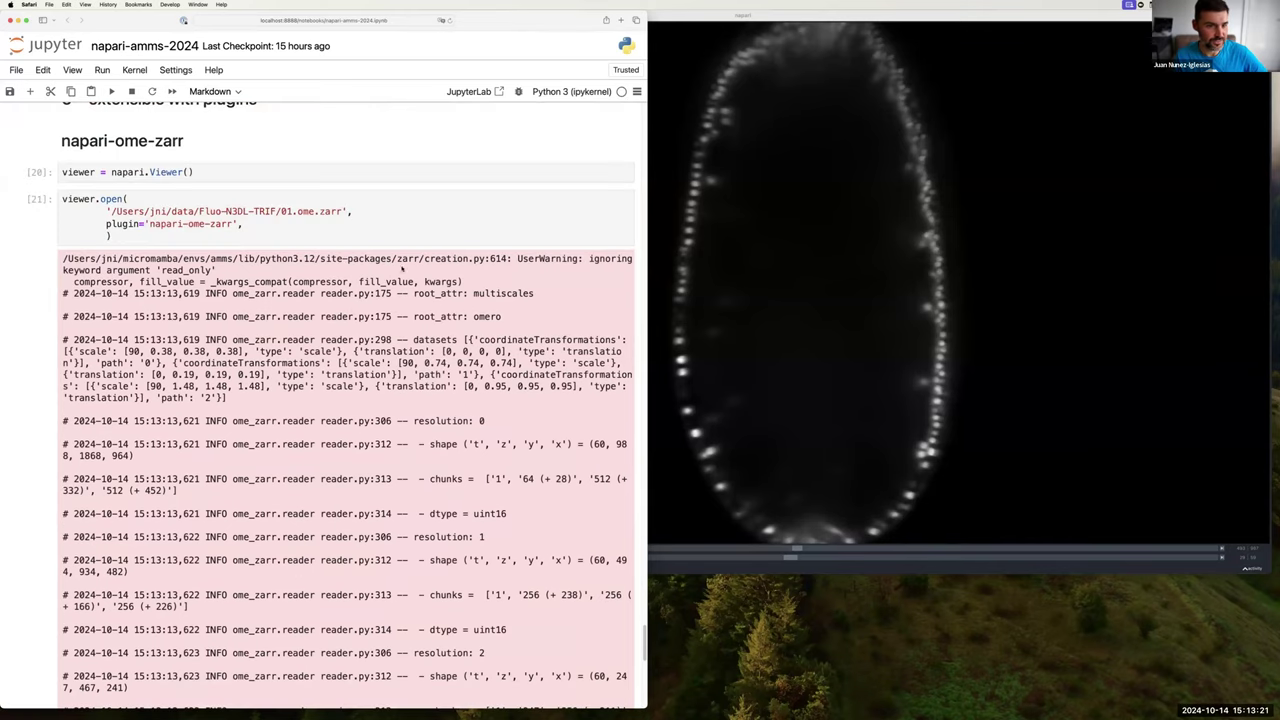
{"action": "scroll", "coordinate": [160, 441], "scroll_direction": "down", "scroll_amount": 9}
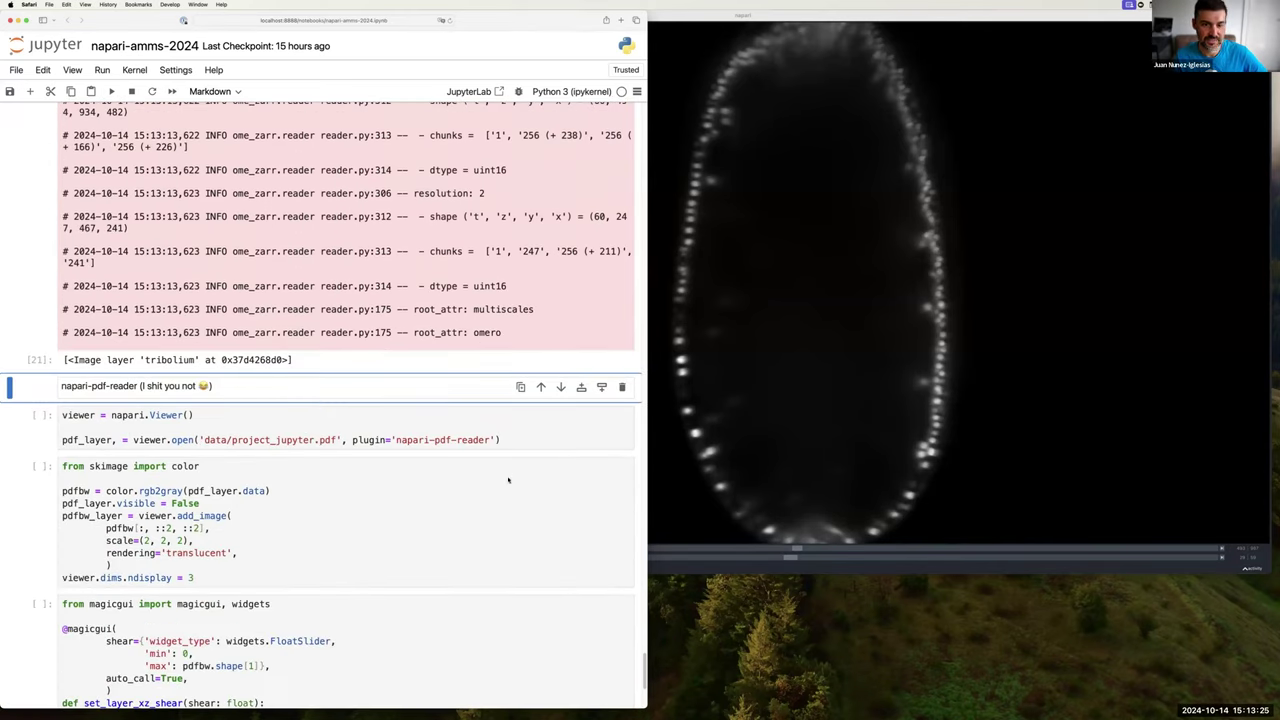
- Show another slice of the tribolium embryo, then switch to 3D and rotate the volume
{"action": "left_click", "coordinate": [780, 545]}
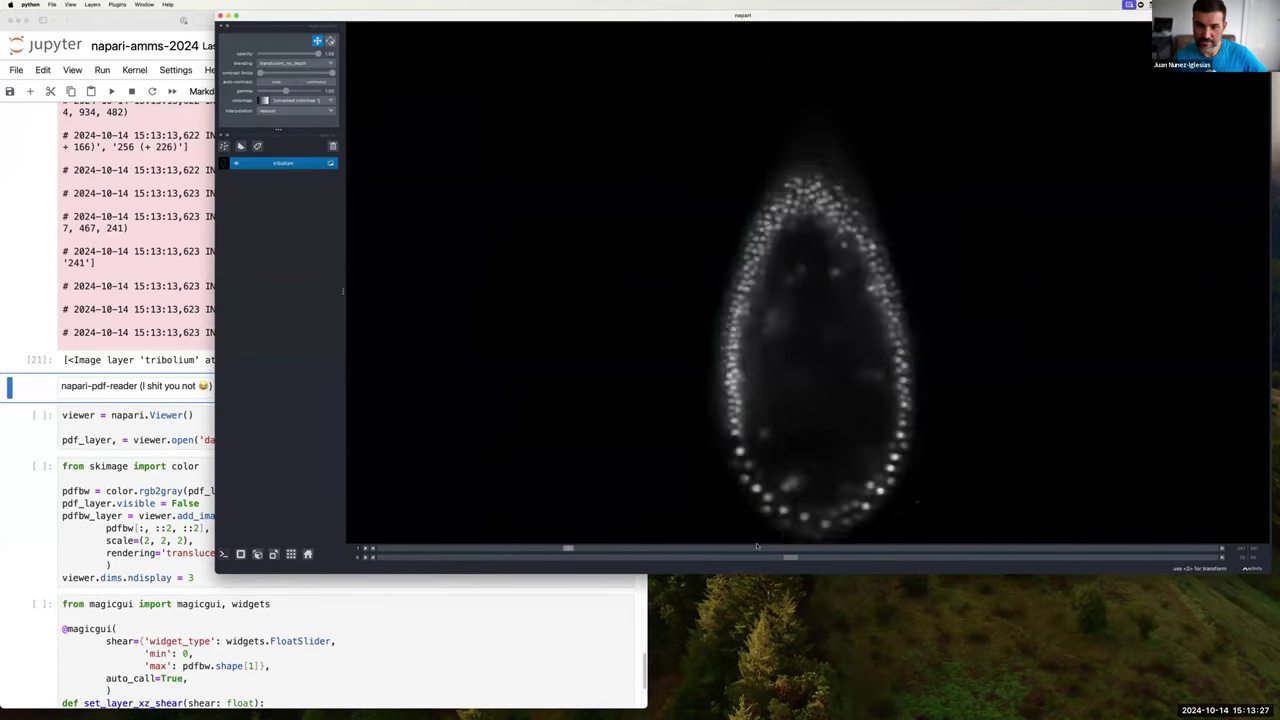
{"action": "left_click", "coordinate": [772, 547]}
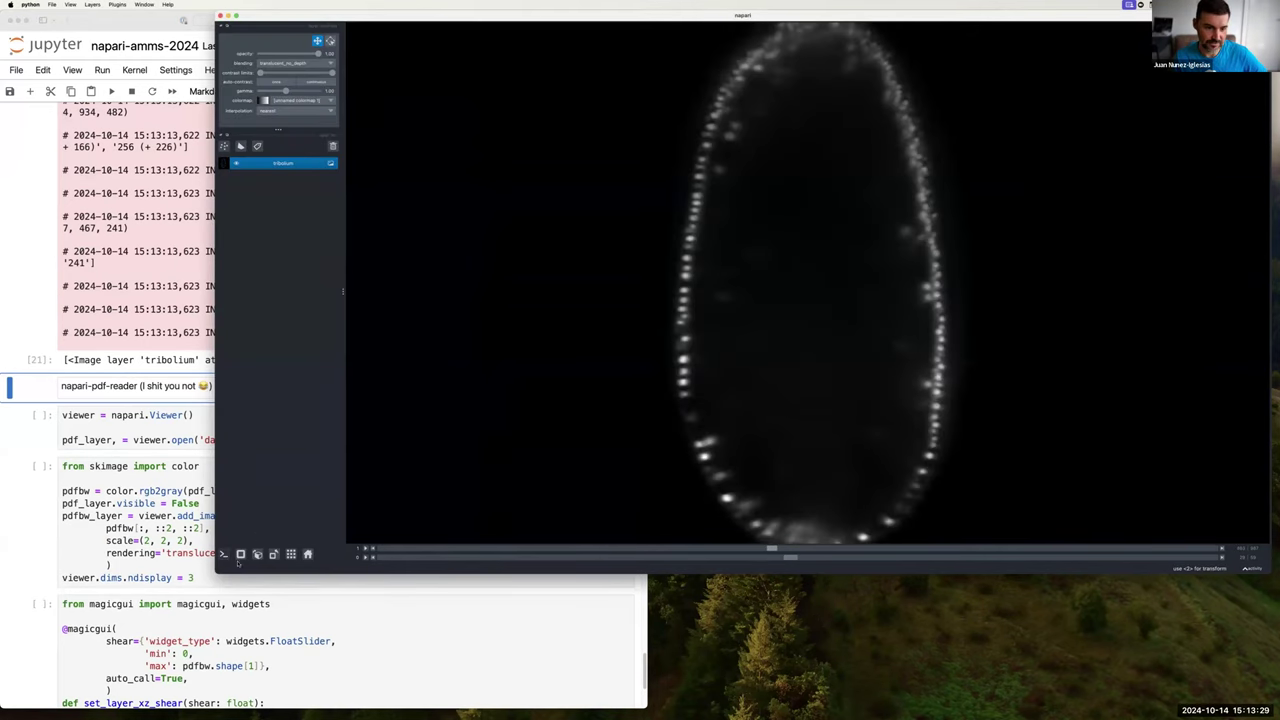
{"action": "key", "text": "ctrl+y"}
{"action": "left_click_drag", "start_coordinate": [520, 250], "coordinate": [742, 528]}
- Step back and forth through the embryo's timepoints, then close the napari viewer
{"action": "scroll", "coordinate": [832, 546], "scroll_direction": "down", "scroll_amount": 5}
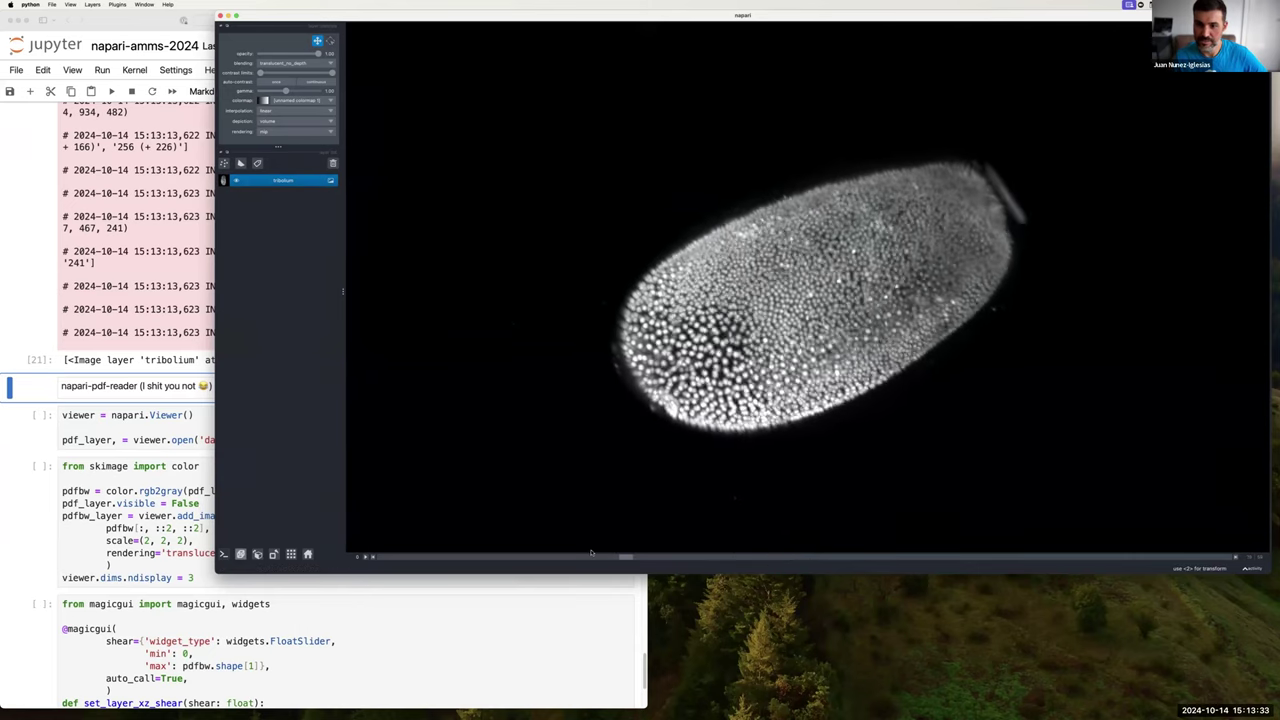
{"action": "scroll", "coordinate": [832, 546], "scroll_direction": "up", "scroll_amount": 10}
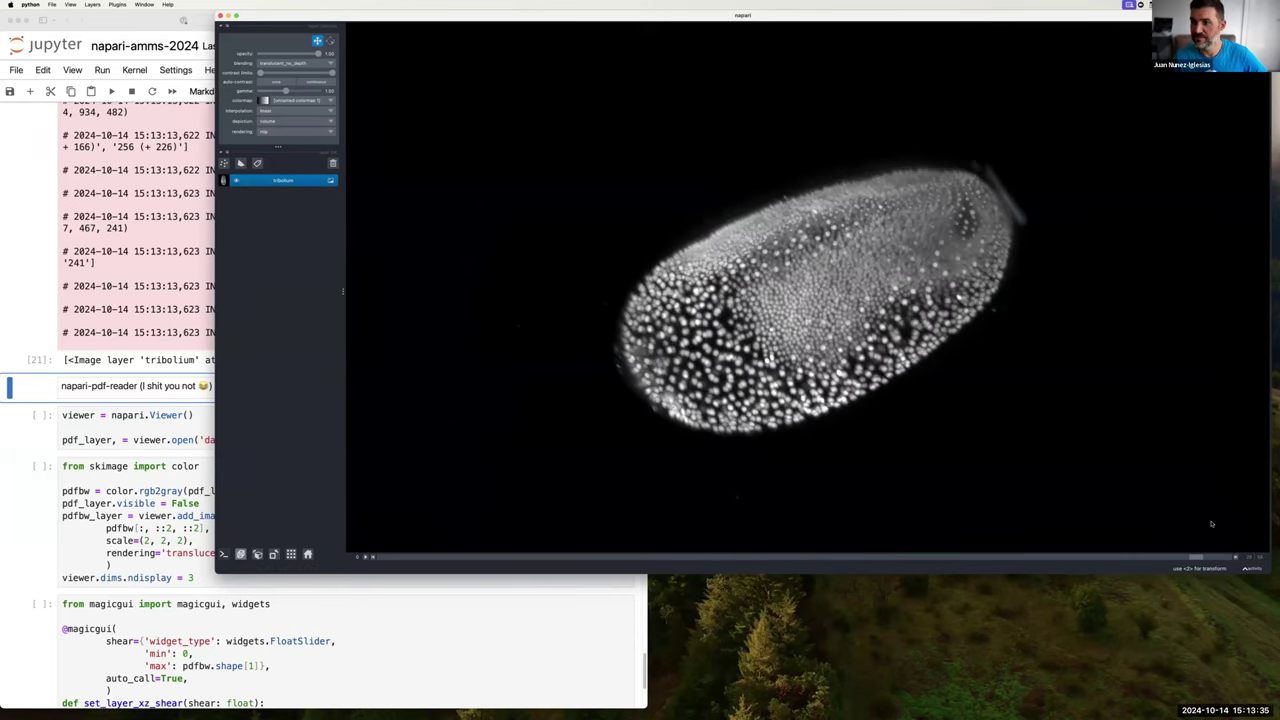
{"action": "scroll", "coordinate": [851, 552], "scroll_direction": "down", "scroll_amount": 2}
{"action": "scroll", "coordinate": [851, 552], "scroll_direction": "down", "scroll_amount": 10}
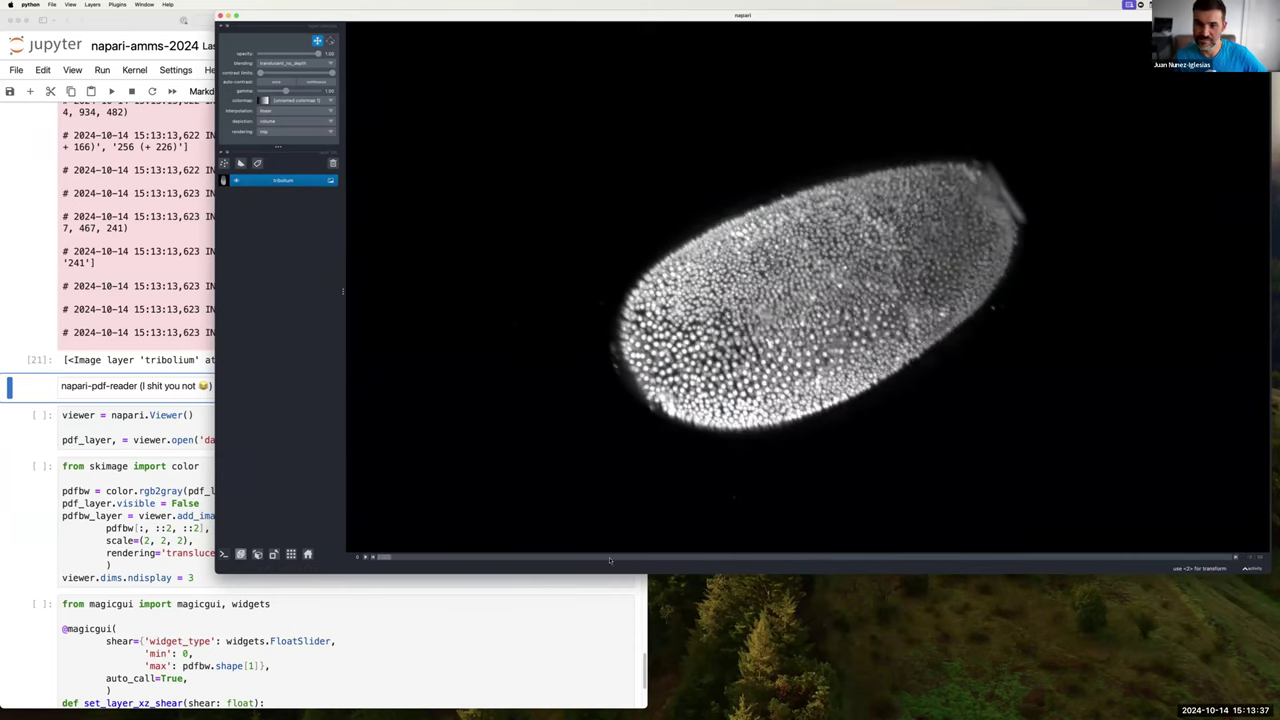
{"action": "scroll", "coordinate": [1000, 550], "scroll_direction": "up", "scroll_amount": 6}
{"action": "scroll", "coordinate": [1100, 530], "scroll_direction": "up", "scroll_amount": 6}
{"action": "scroll", "coordinate": [1094, 528], "scroll_direction": "down", "scroll_amount": 8}
{"action": "scroll", "coordinate": [437, 567], "scroll_direction": "down", "scroll_amount": 1}
{"action": "scroll", "coordinate": [840, 537], "scroll_direction": "up", "scroll_amount": 9}
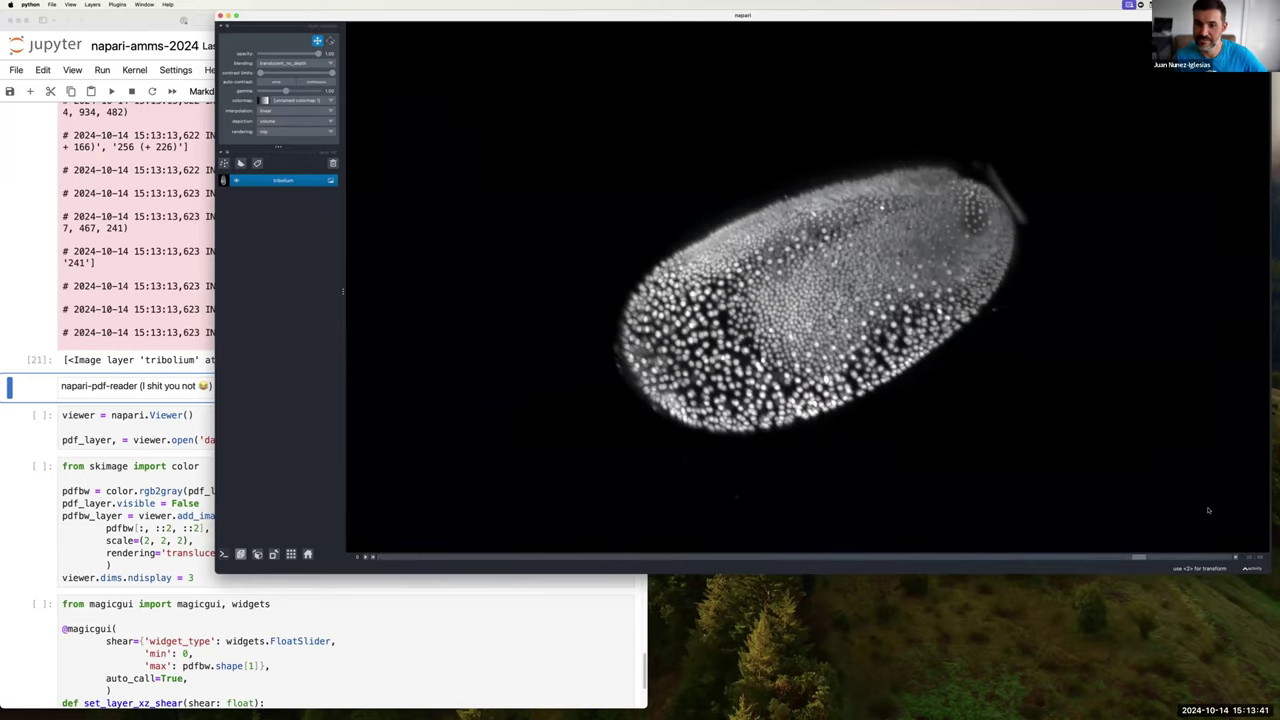
{"action": "scroll", "coordinate": [1078, 520], "scroll_direction": "down", "scroll_amount": 10}
{"action": "scroll", "coordinate": [1164, 515], "scroll_direction": "up", "scroll_amount": 8}
{"action": "scroll", "coordinate": [1164, 515], "scroll_direction": "up", "scroll_amount": 3}
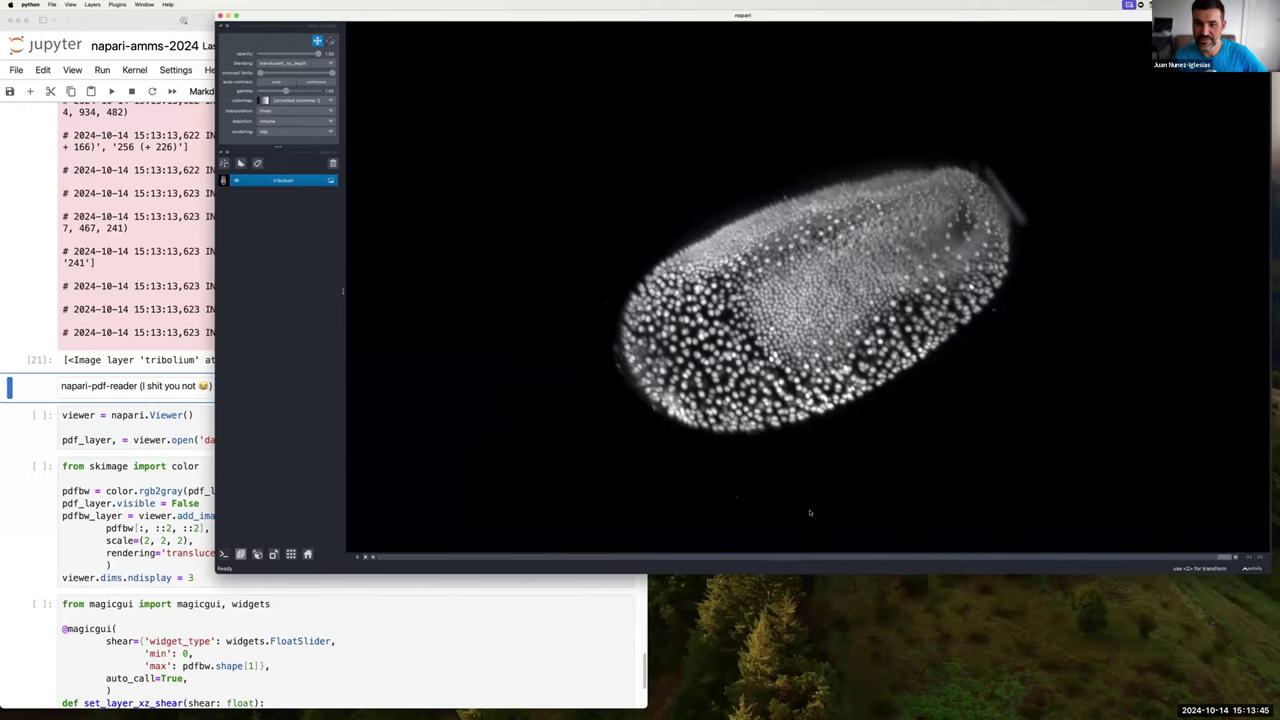
{"action": "scroll", "coordinate": [455, 516], "scroll_direction": "down", "scroll_amount": 7}
{"action": "scroll", "coordinate": [455, 516], "scroll_direction": "down", "scroll_amount": 4}
{"action": "scroll", "coordinate": [520, 520], "scroll_direction": "up", "scroll_amount": 10}
{"action": "scroll", "coordinate": [591, 529], "scroll_direction": "down", "scroll_amount": 6}
{"action": "scroll", "coordinate": [595, 532], "scroll_direction": "up", "scroll_amount": 8}
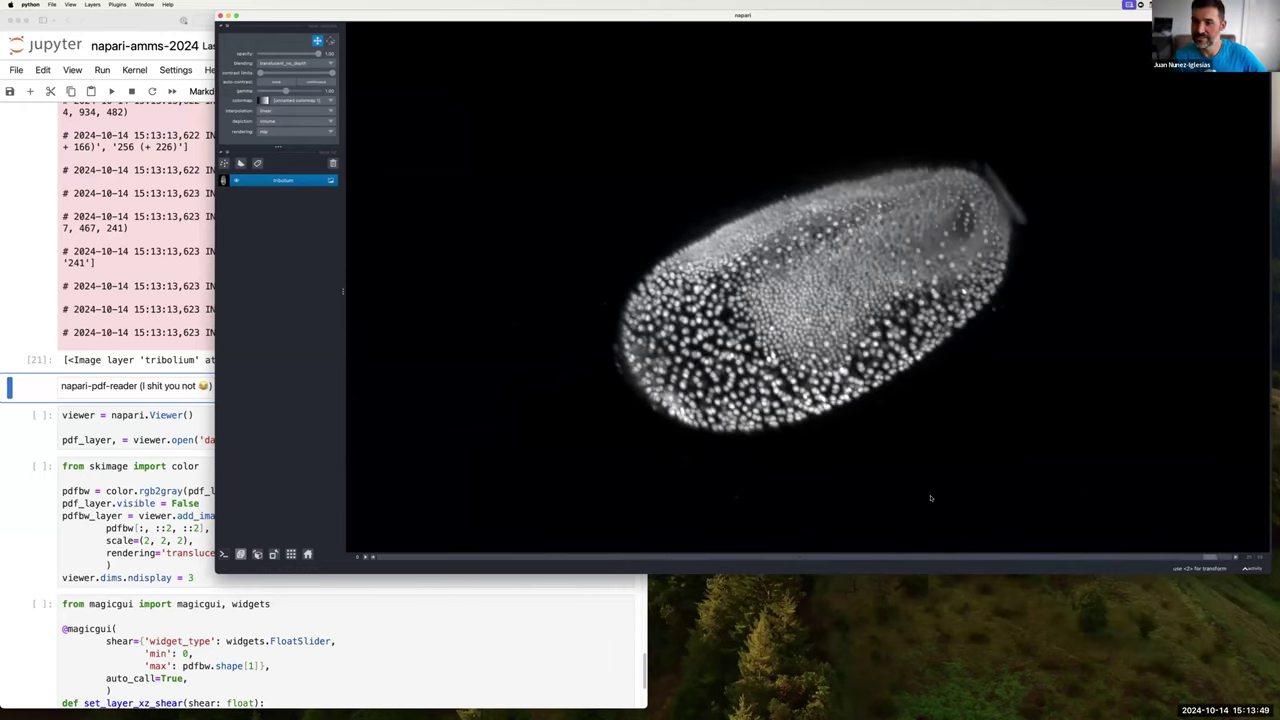
{"action": "scroll", "coordinate": [603, 539], "scroll_direction": "down", "scroll_amount": 6}
{"action": "scroll", "coordinate": [603, 539], "scroll_direction": "down", "scroll_amount": 4}
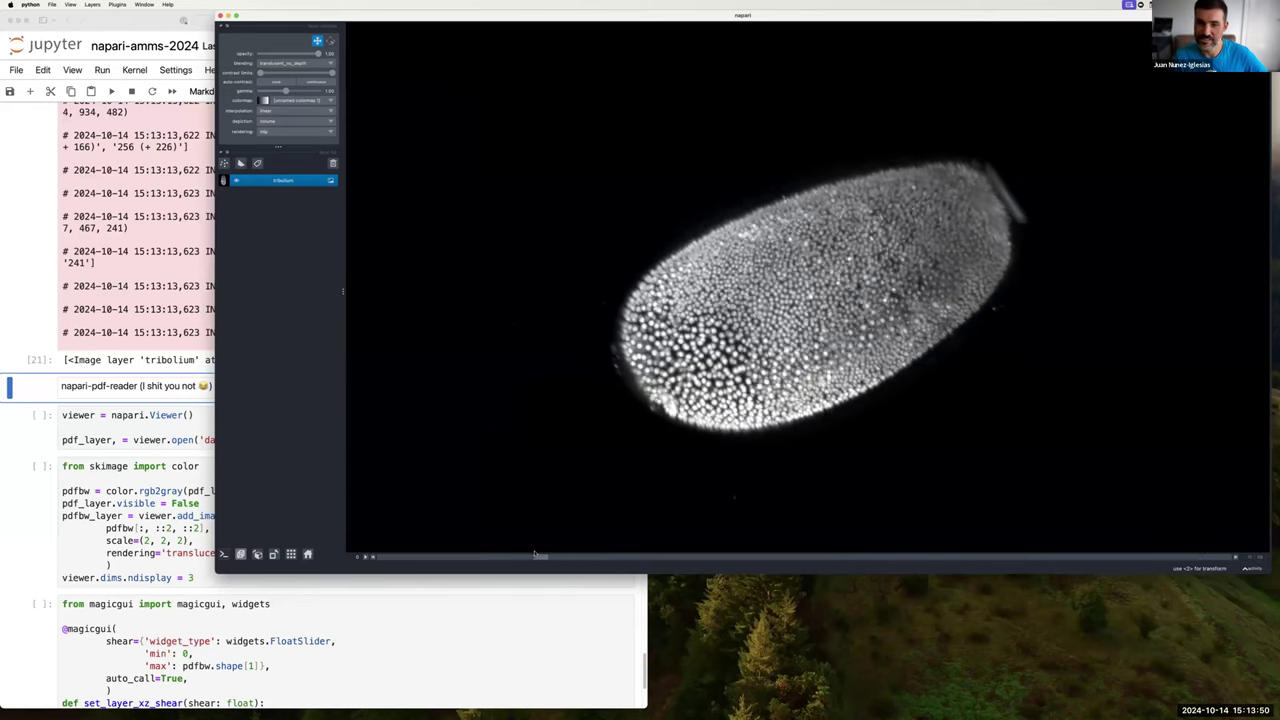
{"action": "left_click", "coordinate": [221, 16]}
- Run the napari.Viewer() cell that opens project_jupyter.pdf in a new napari viewer
{"action": "scroll", "coordinate": [176, 260], "scroll_direction": "down", "scroll_amount": 3}
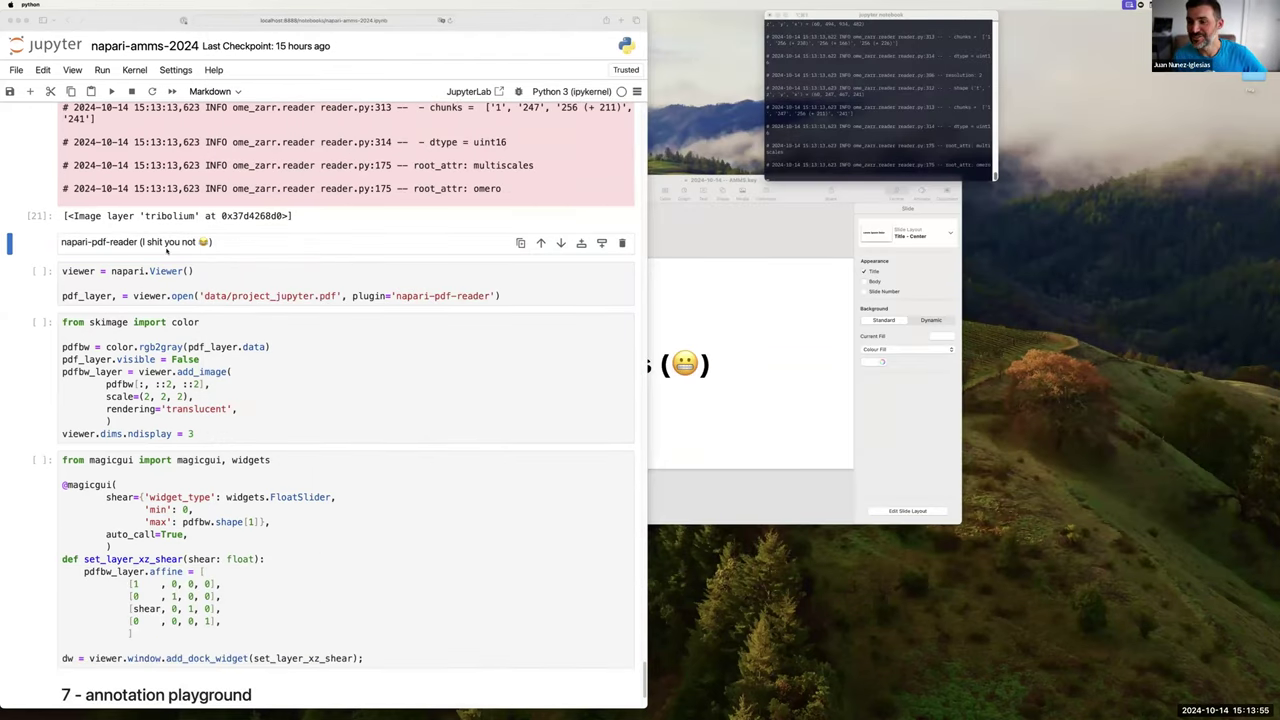
{"action": "left_click", "coordinate": [235, 279]}
{"action": "left_click", "coordinate": [235, 279]}
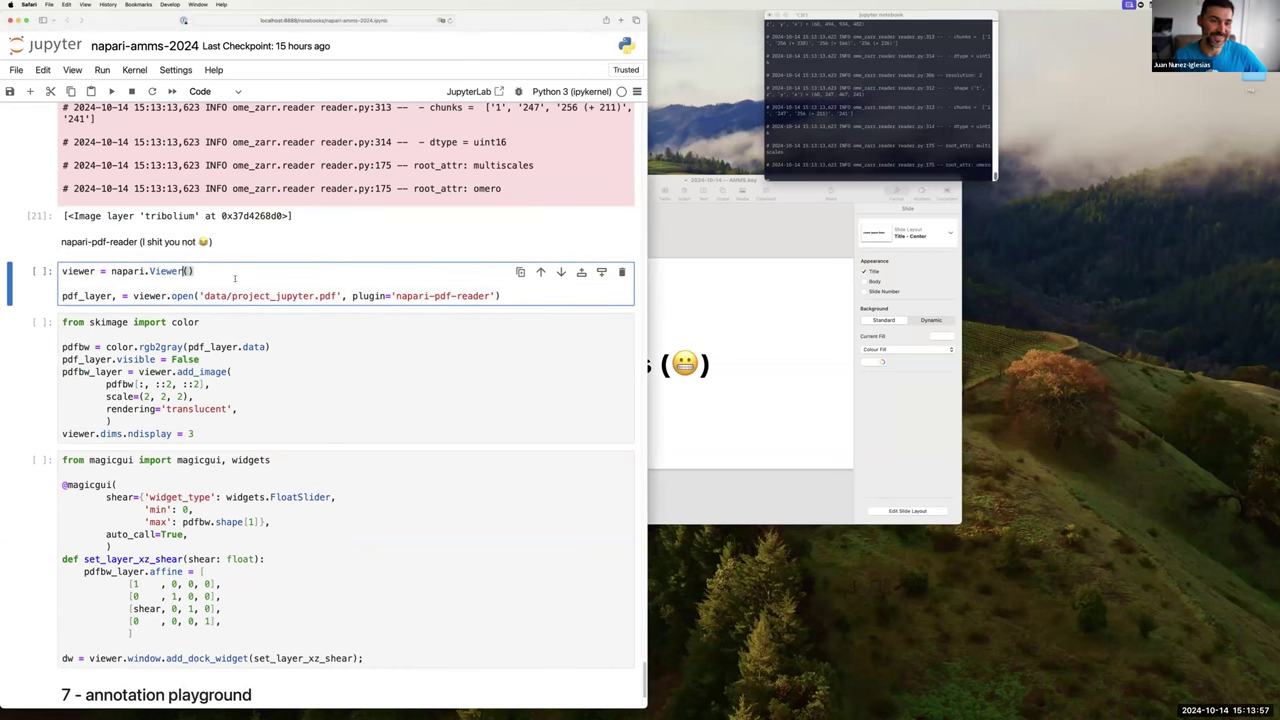
{"action": "key", "text": "Down"}
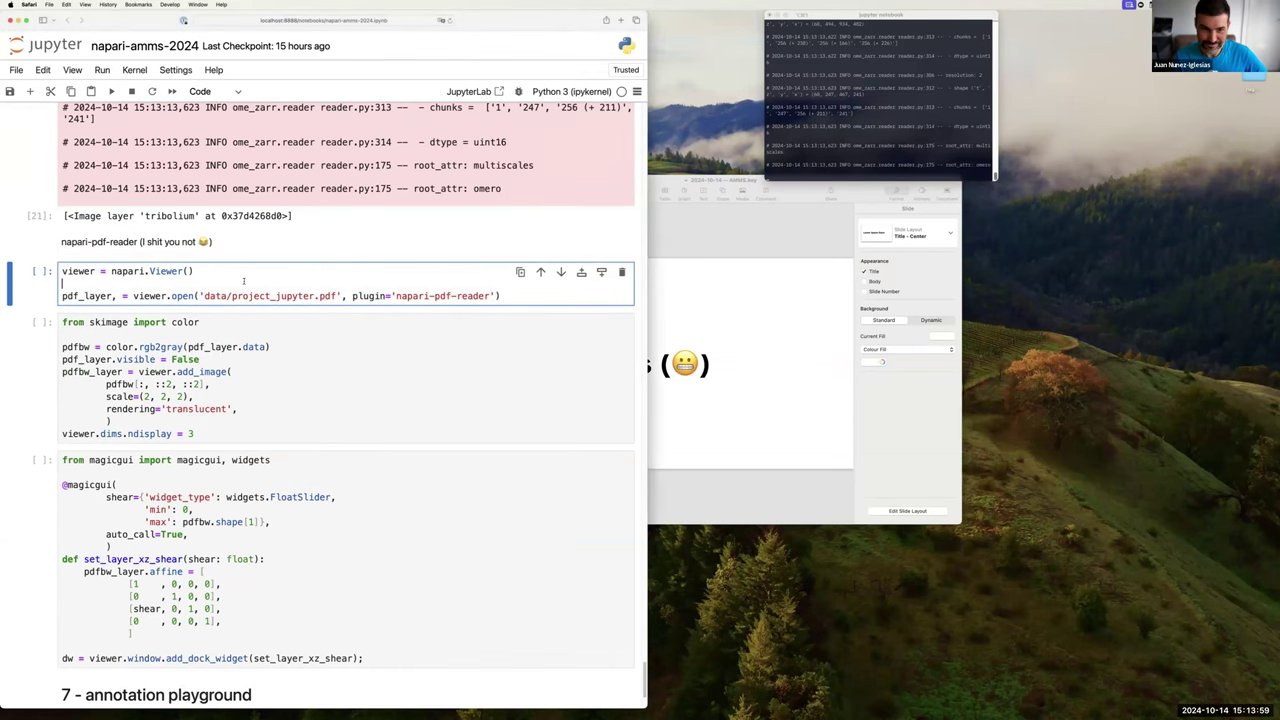
{"action": "key", "text": "shift+Return"}
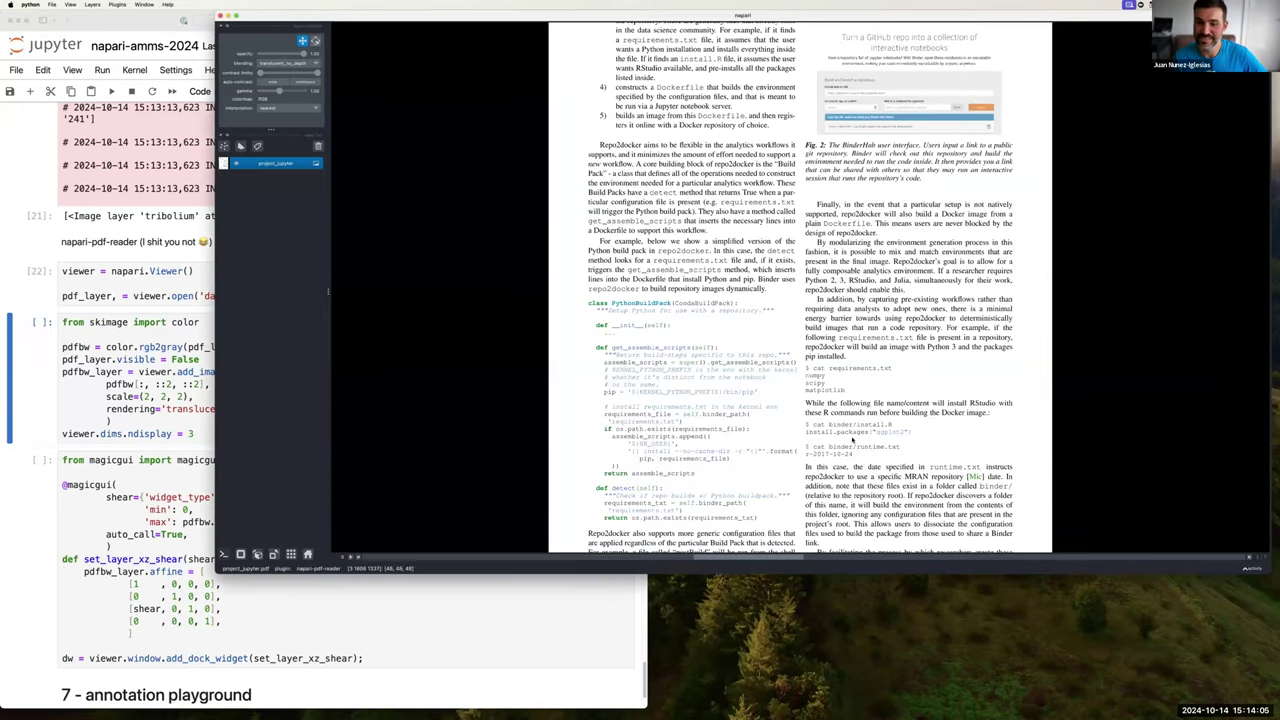
- Page through the PDF and zoom into Figure 1's Distribution of Gas Milage plot
{"action": "scroll", "coordinate": [850, 455], "scroll_direction": "up", "scroll_amount": 5}
{"action": "scroll", "coordinate": [759, 439], "scroll_direction": "down", "scroll_amount": 10}
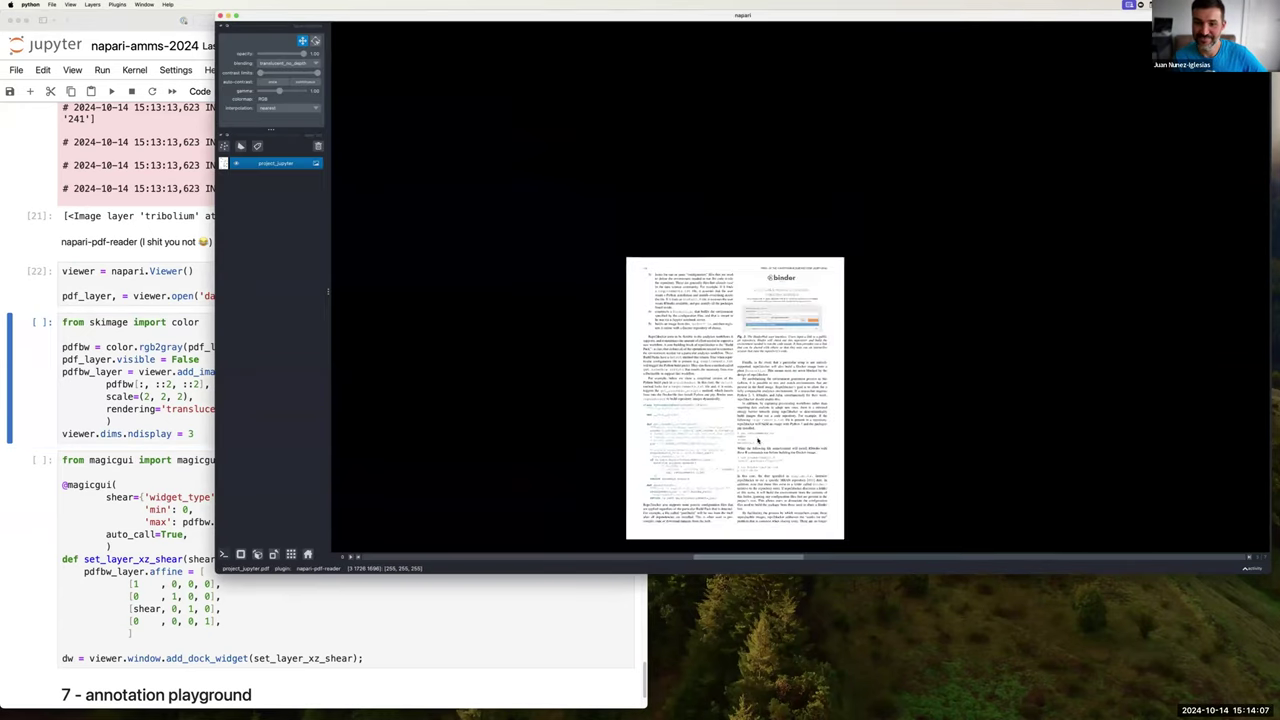
{"action": "left_click_drag", "start_coordinate": [758, 438], "coordinate": [758, 318]}
{"action": "left_click_drag", "start_coordinate": [480, 559], "coordinate": [529, 560]}
{"action": "scroll", "coordinate": [701, 397], "scroll_direction": "up", "scroll_amount": 10}
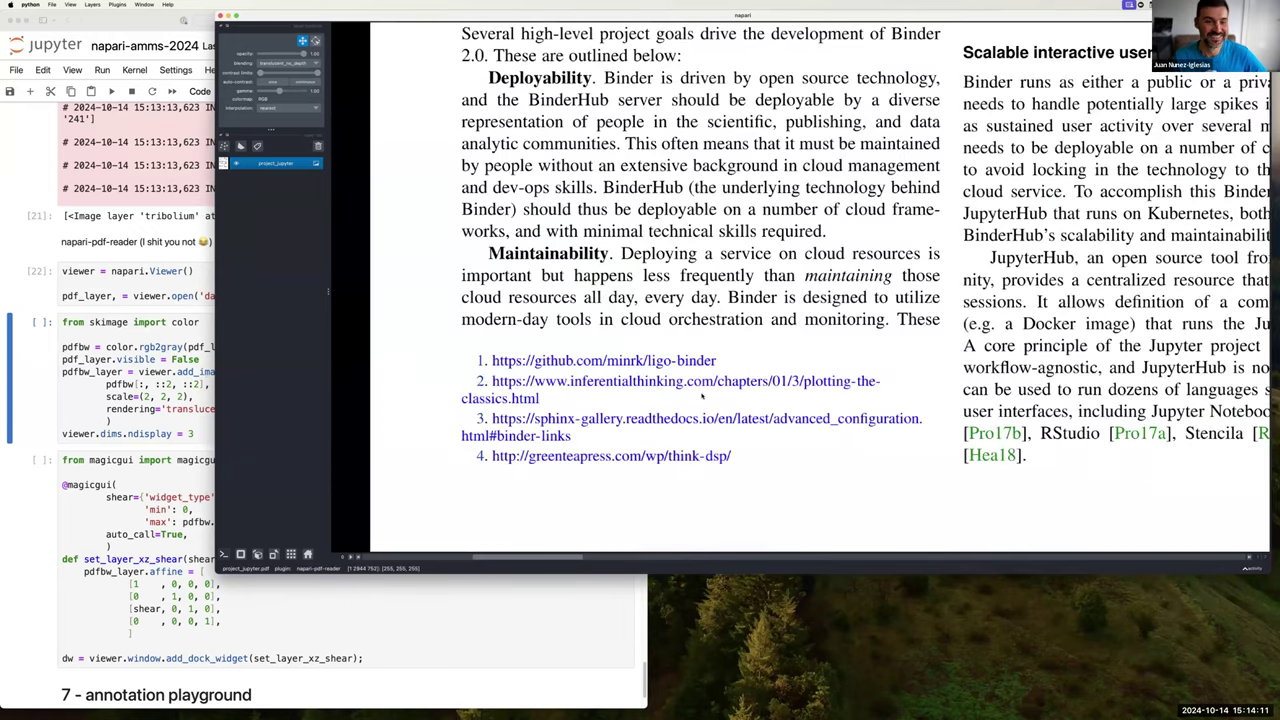
{"action": "scroll", "coordinate": [701, 397], "scroll_direction": "down", "scroll_amount": 5}
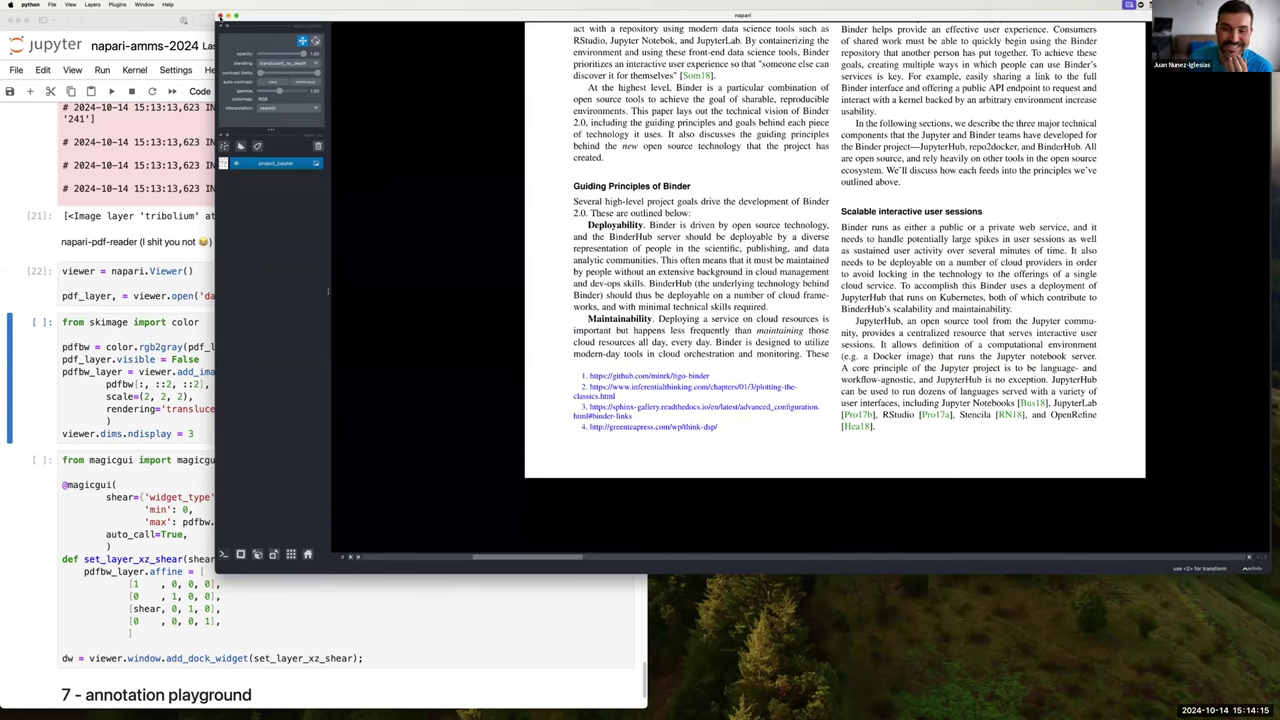
{"action": "scroll", "coordinate": [836, 232], "scroll_direction": "down", "scroll_amount": 3}
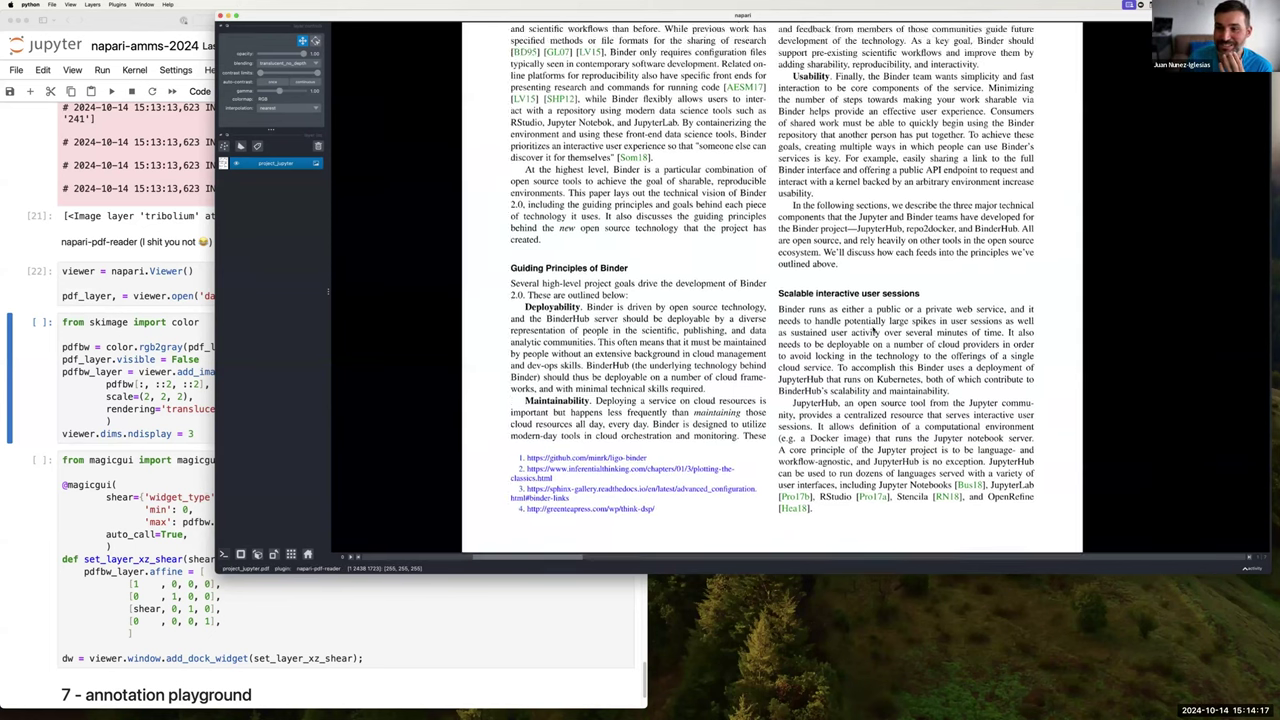
{"action": "scroll", "coordinate": [836, 232], "scroll_direction": "down", "scroll_amount": 2}
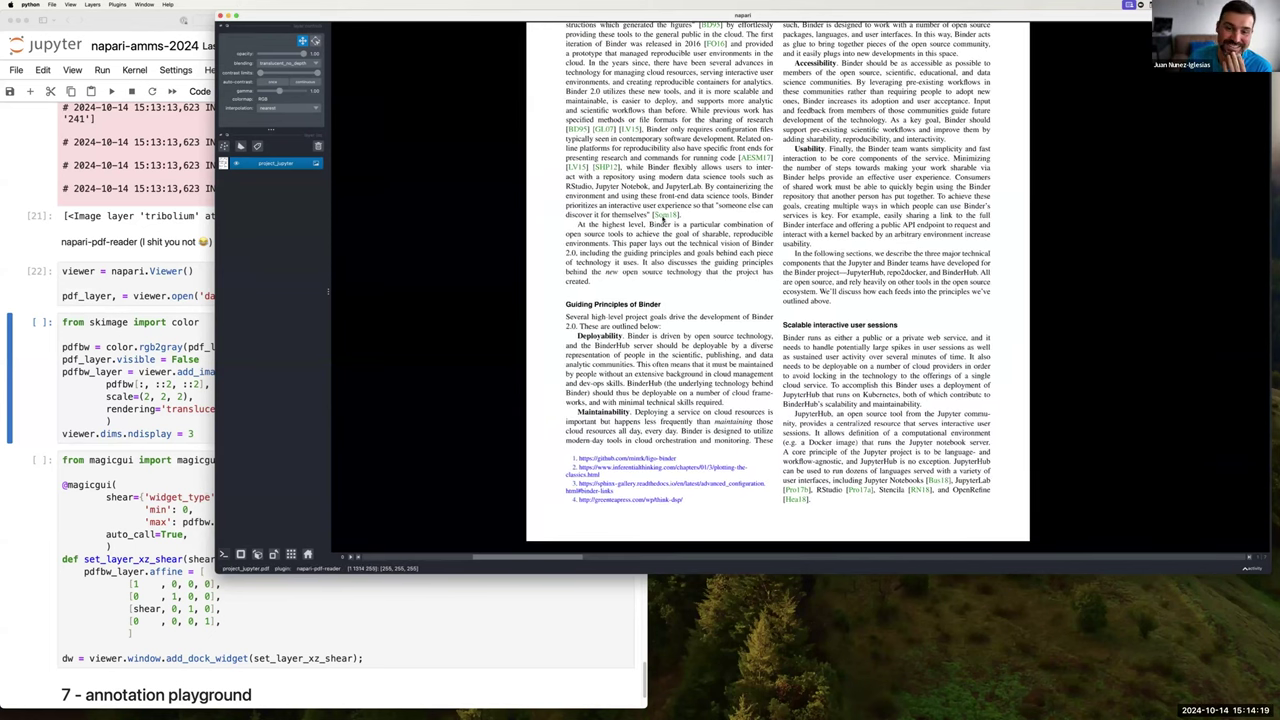
{"action": "scroll", "coordinate": [672, 227], "scroll_direction": "down", "scroll_amount": 2}
{"action": "scroll", "coordinate": [672, 227], "scroll_direction": "down", "scroll_amount": 3}
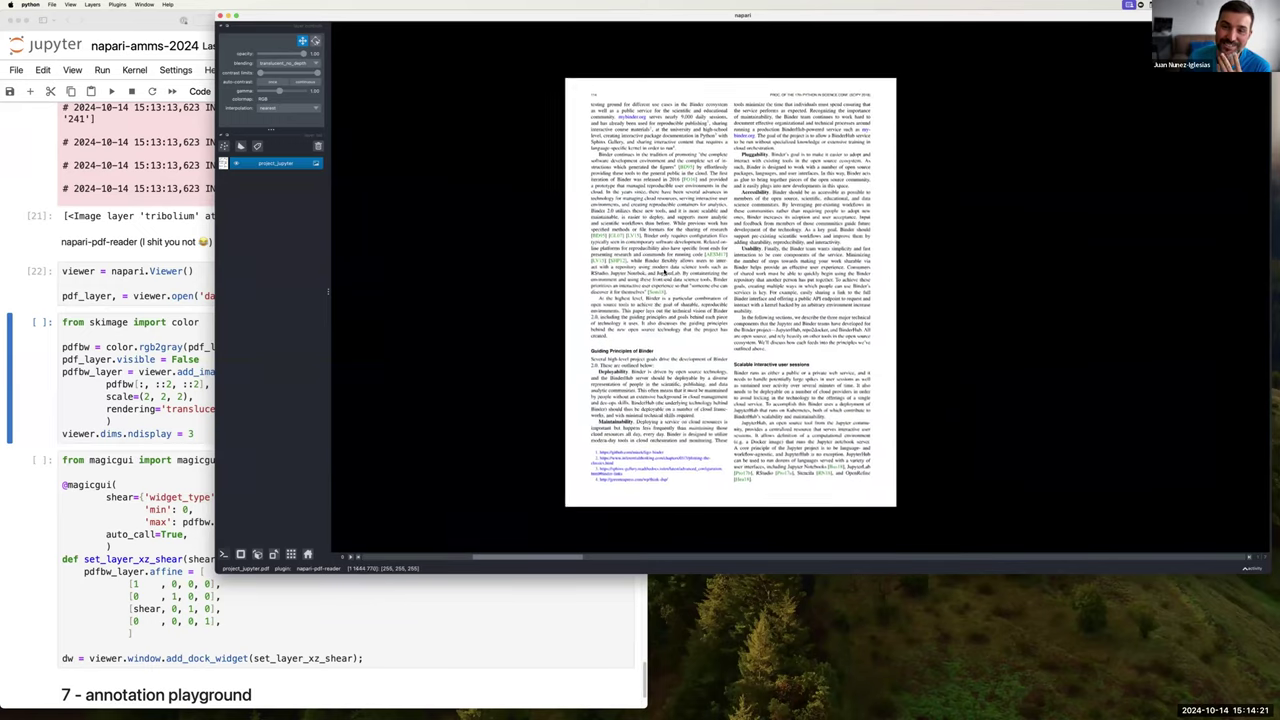
{"action": "scroll", "coordinate": [668, 271], "scroll_direction": "up", "scroll_amount": 10}
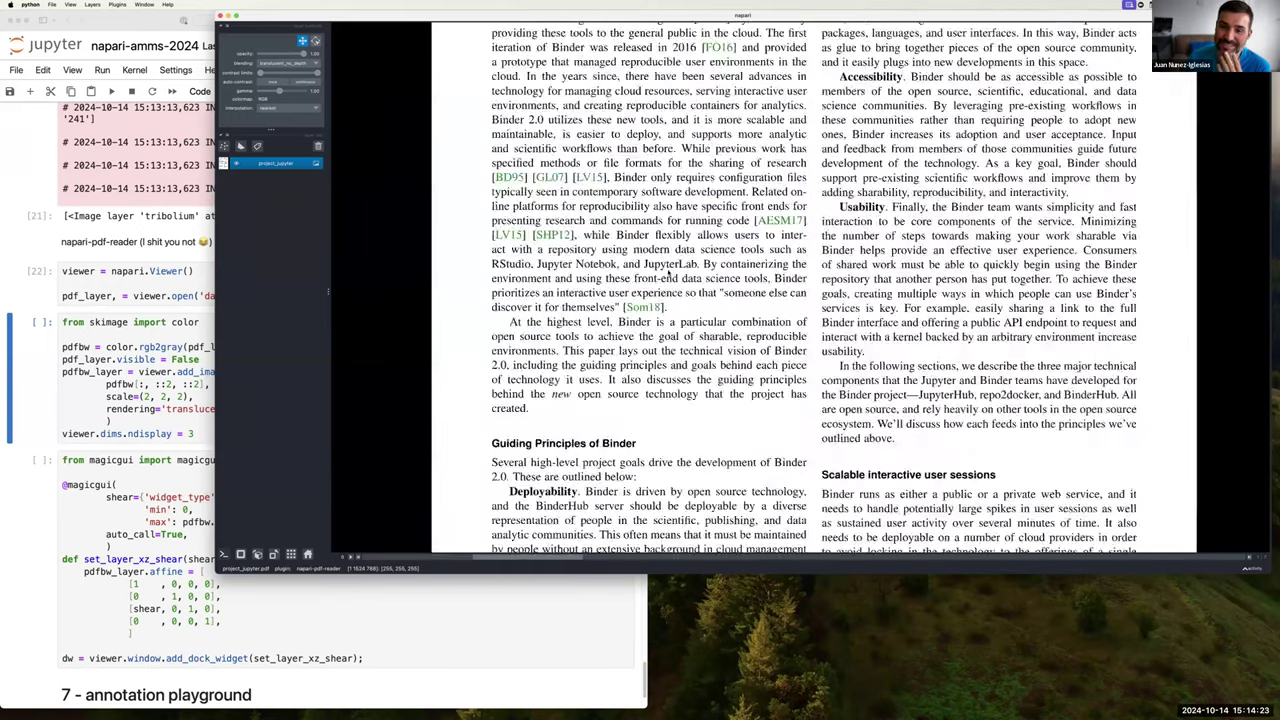
{"action": "scroll", "coordinate": [668, 262], "scroll_direction": "down", "scroll_amount": 8}
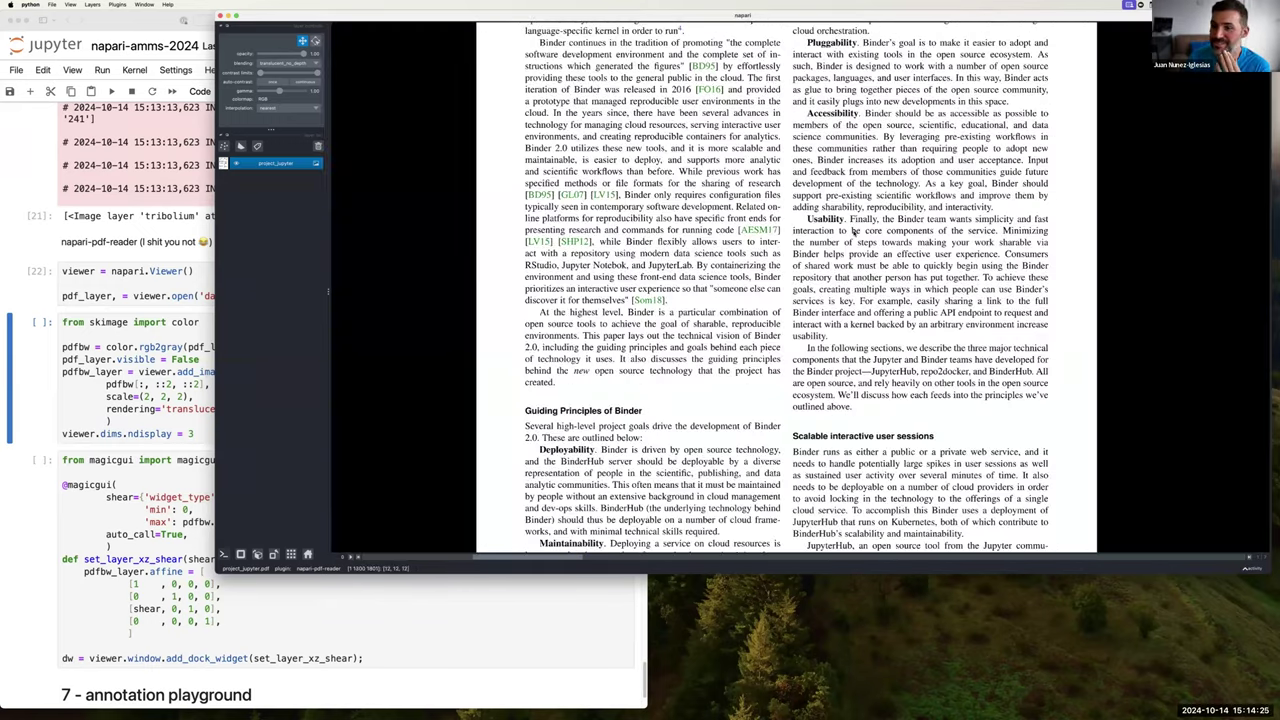
{"action": "scroll", "coordinate": [967, 228], "scroll_direction": "up", "scroll_amount": 2}
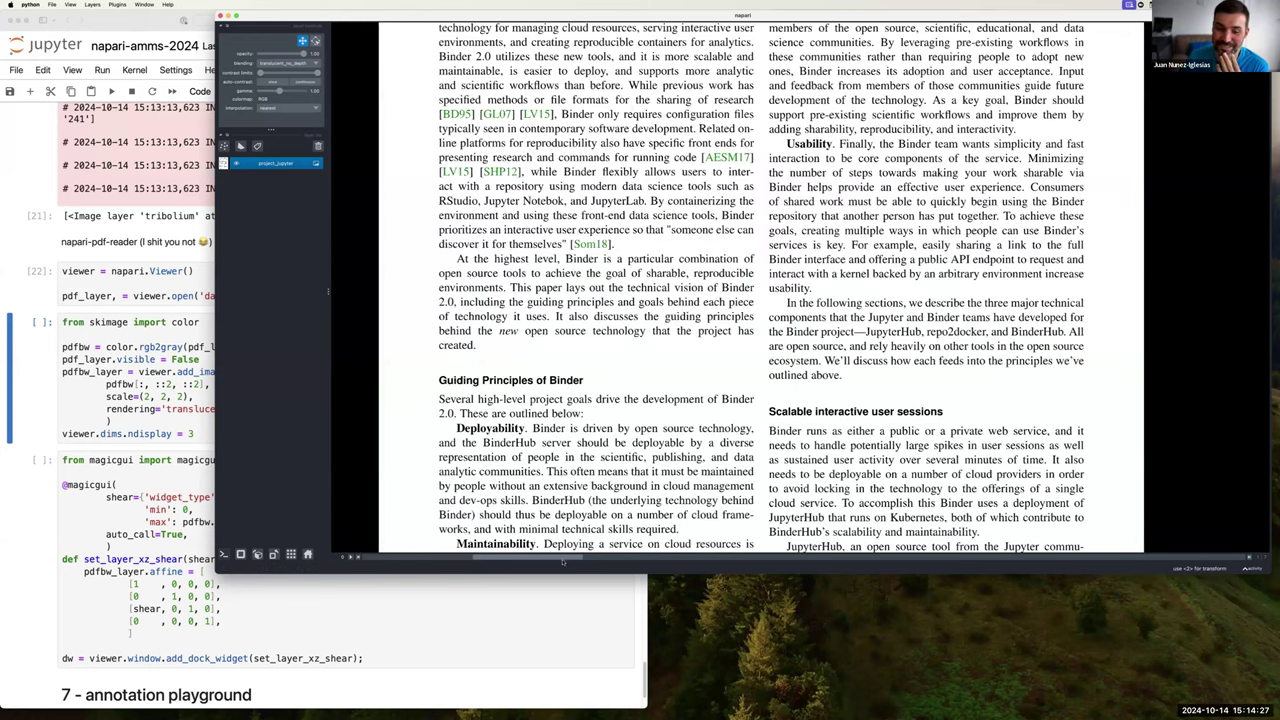
{"action": "scroll", "coordinate": [588, 517], "scroll_direction": "down", "scroll_amount": 3}
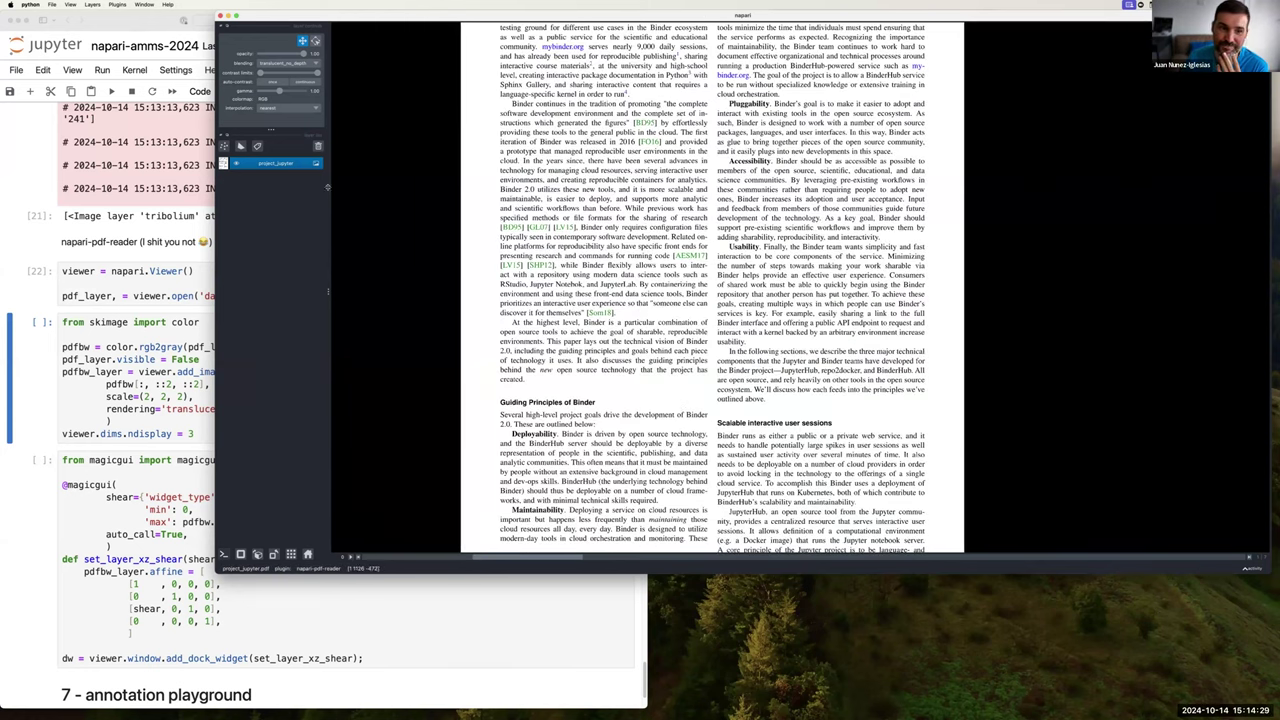
{"action": "left_click_drag", "start_coordinate": [358, 568], "coordinate": [650, 570]}
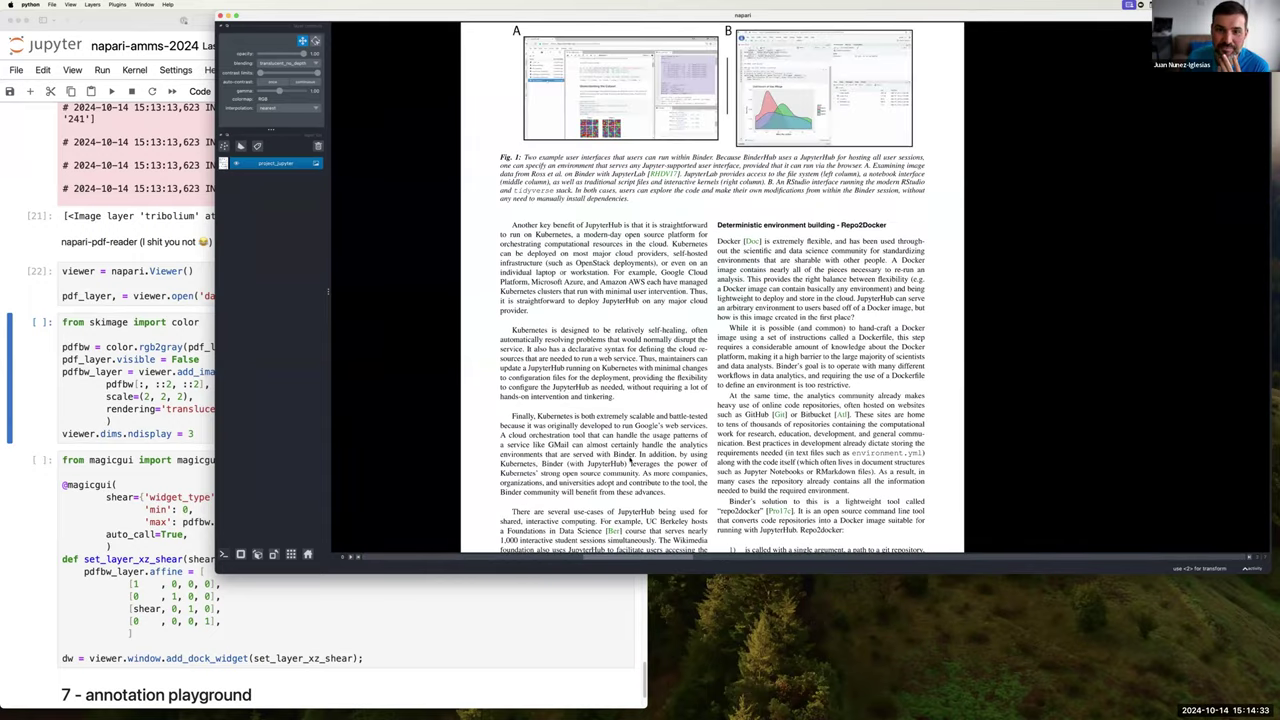
{"action": "scroll", "coordinate": [706, 365], "scroll_direction": "up", "scroll_amount": 8}
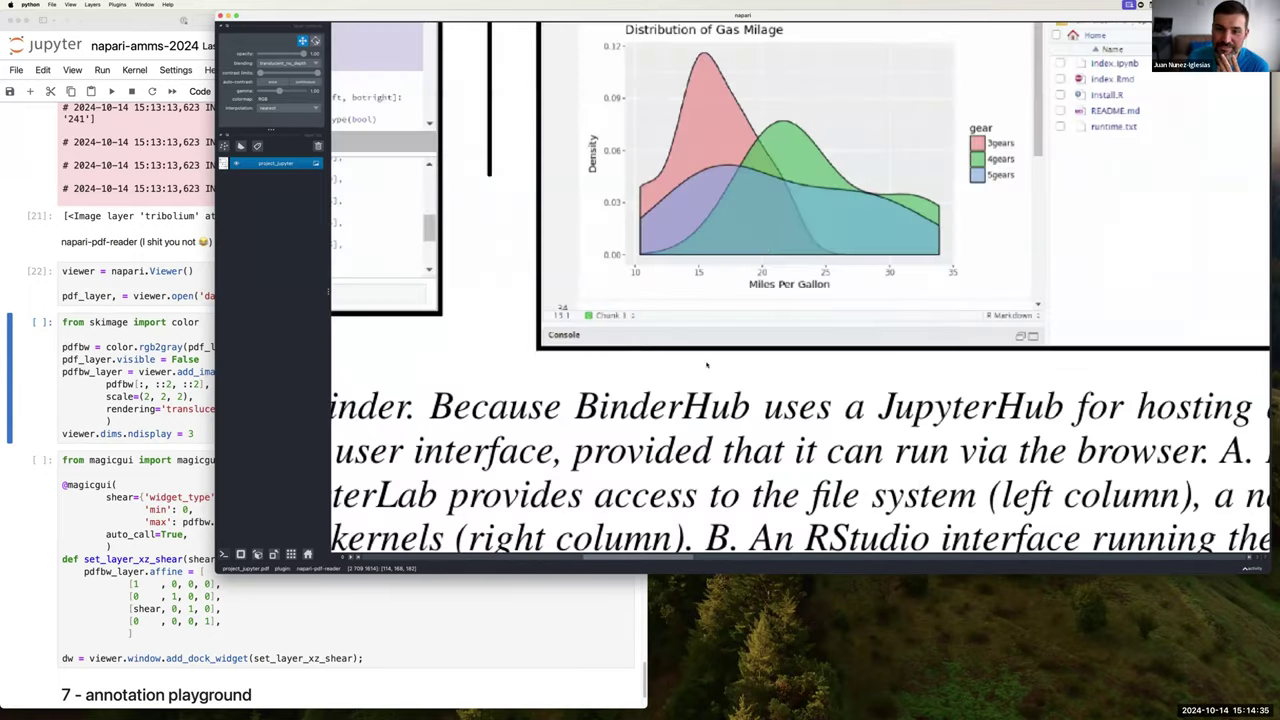
{"action": "left_click_drag", "start_coordinate": [706, 365], "coordinate": [635, 498]}
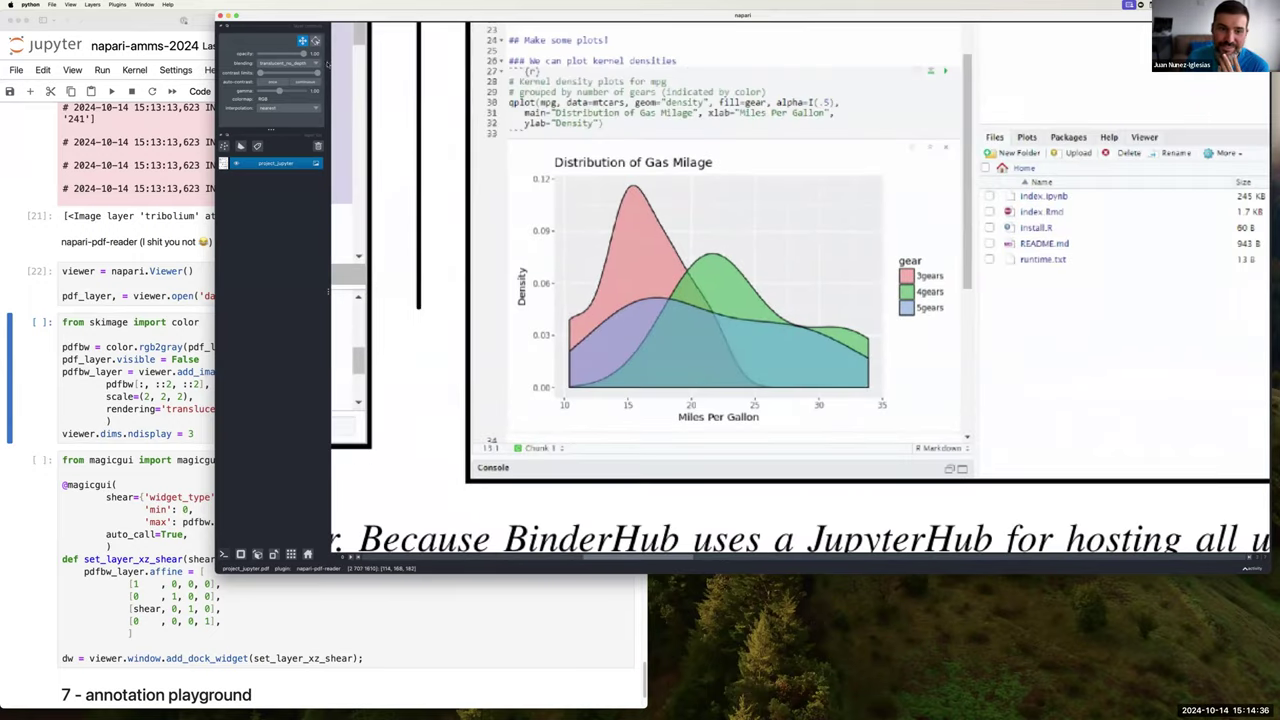
- Add a Shapes layer and draw a line along the Gas Milage plot's 0.00 baseline
{"action": "left_click", "coordinate": [241, 146]}
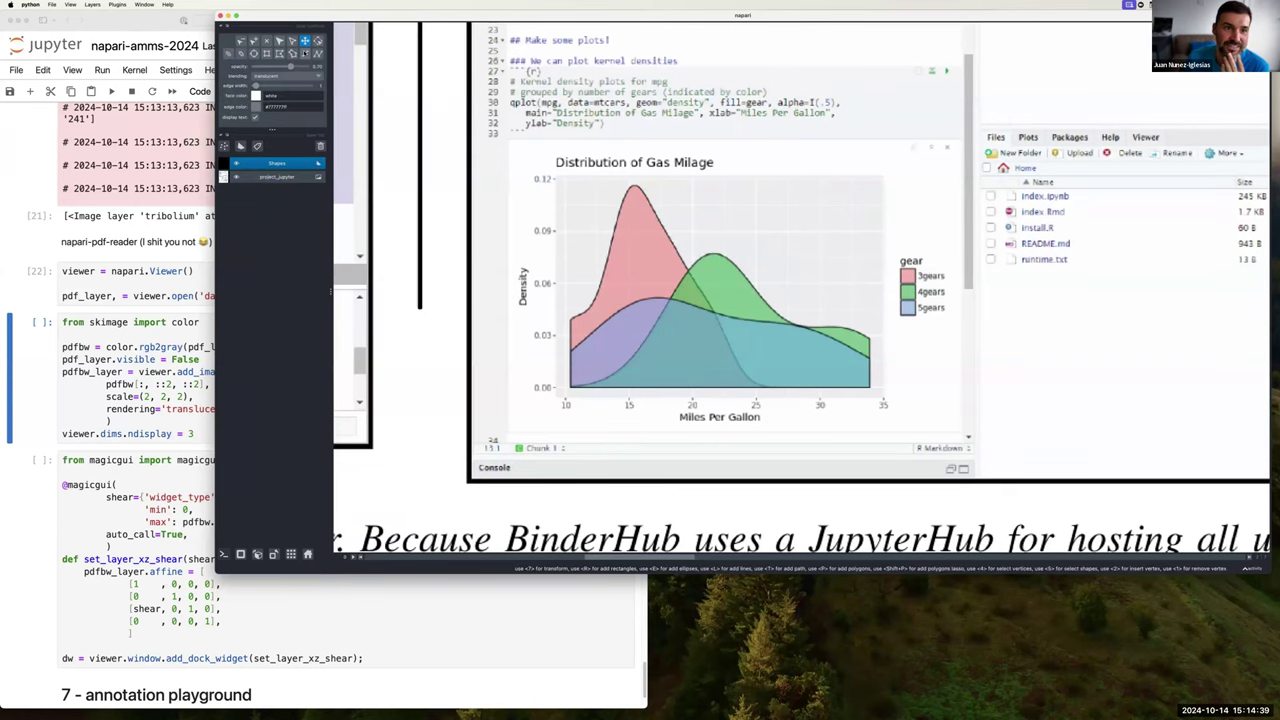
{"action": "left_click", "coordinate": [305, 53]}
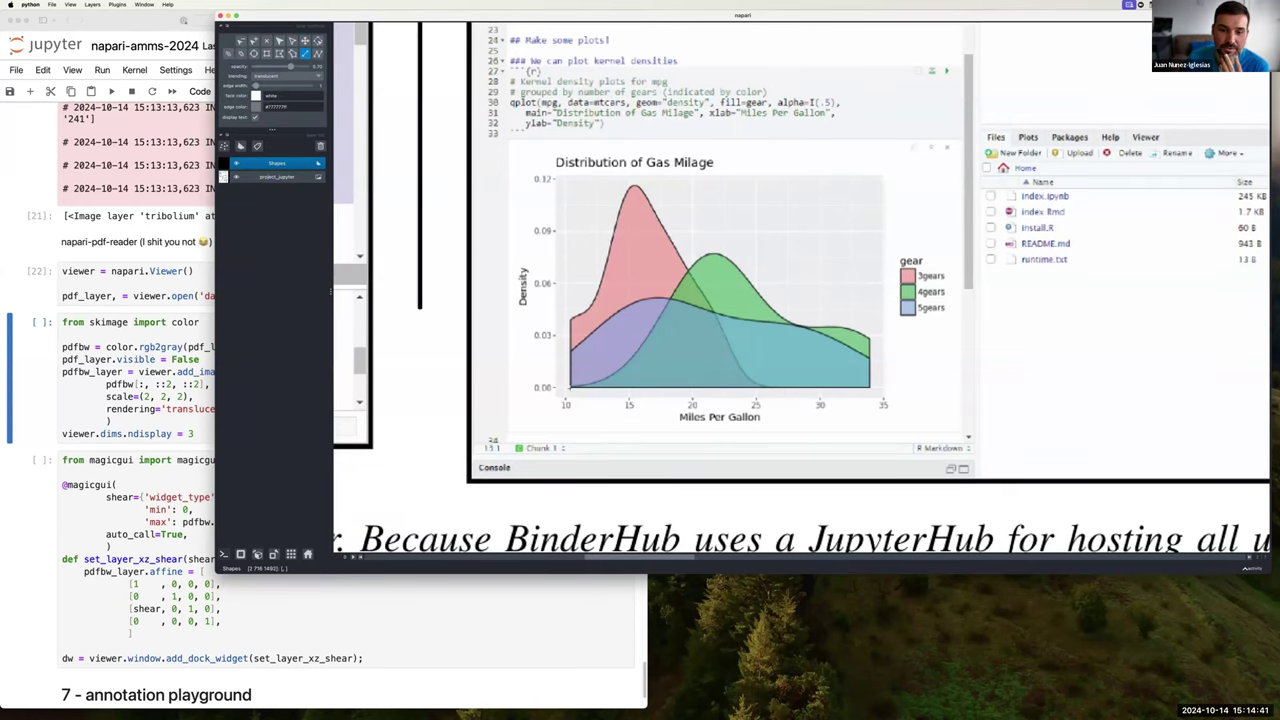
{"action": "left_click_drag", "start_coordinate": [570, 388], "coordinate": [868, 386]}
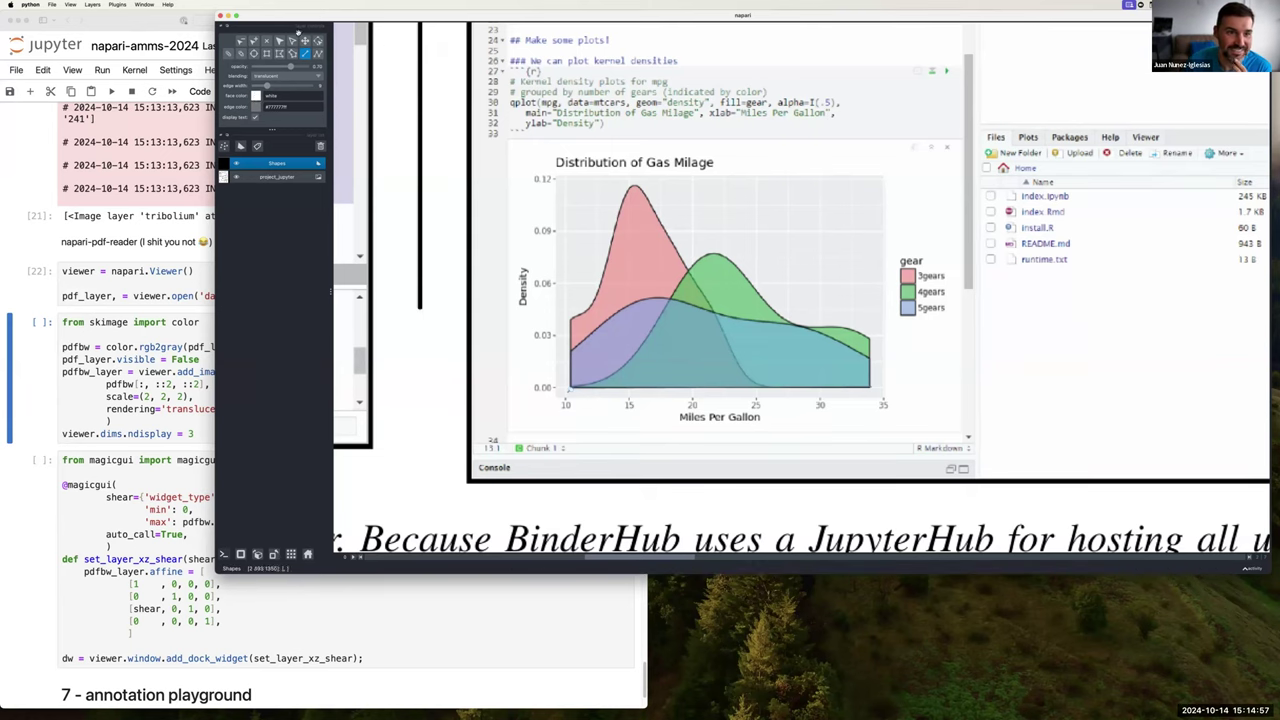
- Close napari, scroll to section 7 and select the annotation-plugins list cell
{"action": "left_click", "coordinate": [220, 16]}
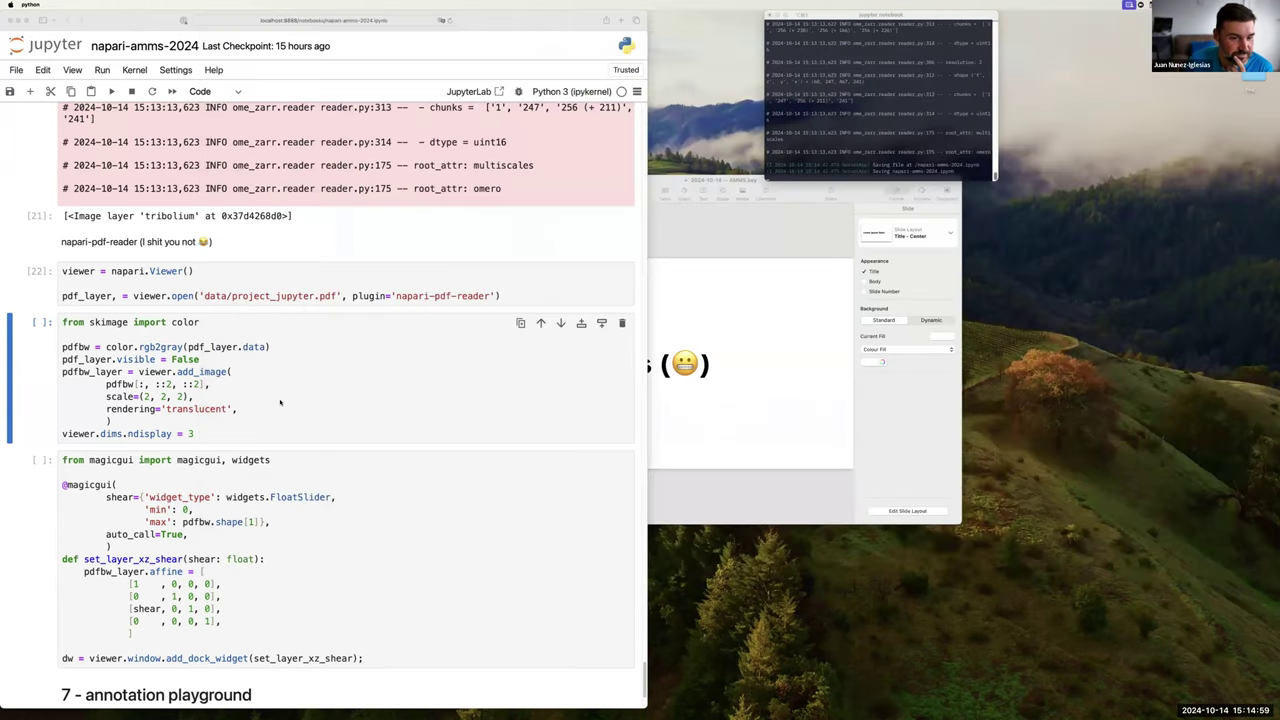
{"action": "scroll", "coordinate": [281, 400], "scroll_direction": "down", "scroll_amount": 5}
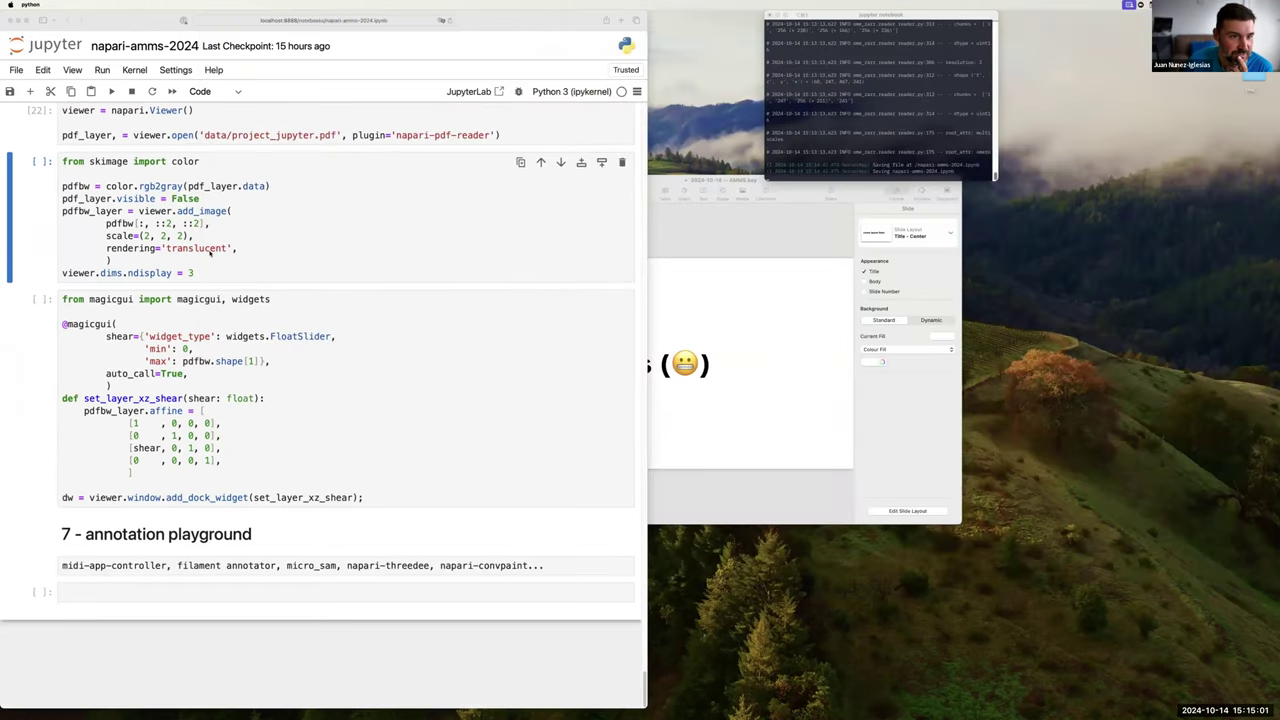
{"action": "left_click", "coordinate": [266, 566]}
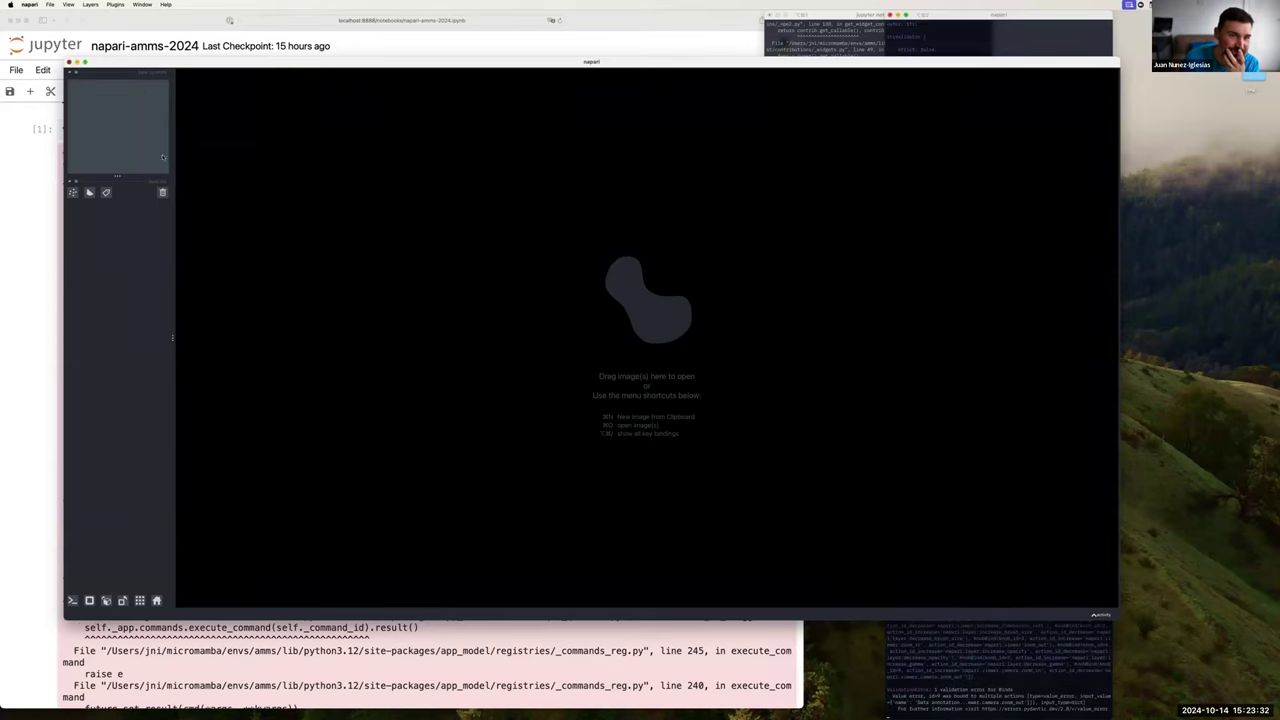
{"action": "left_click", "coordinate": [68, 63]}
{"action": "left_click", "coordinate": [1050, 288]}
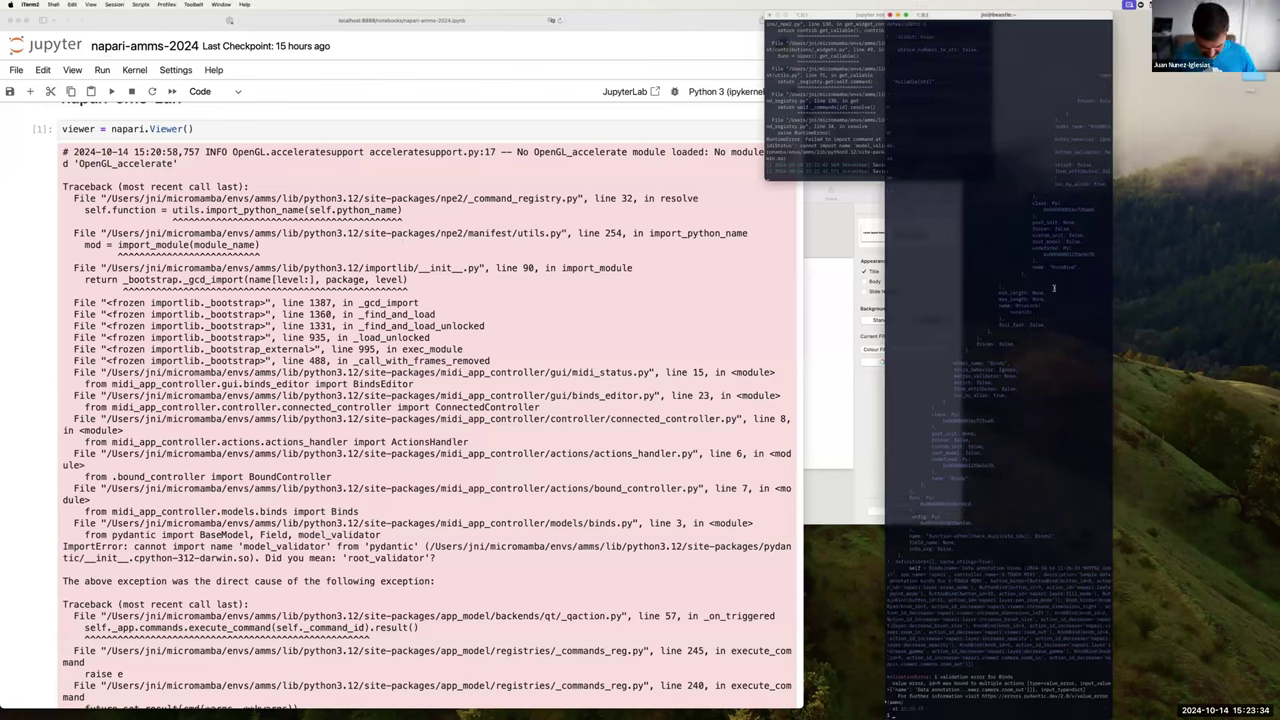
{"action": "key", "text": "XF86AudioRaiseVolume"}
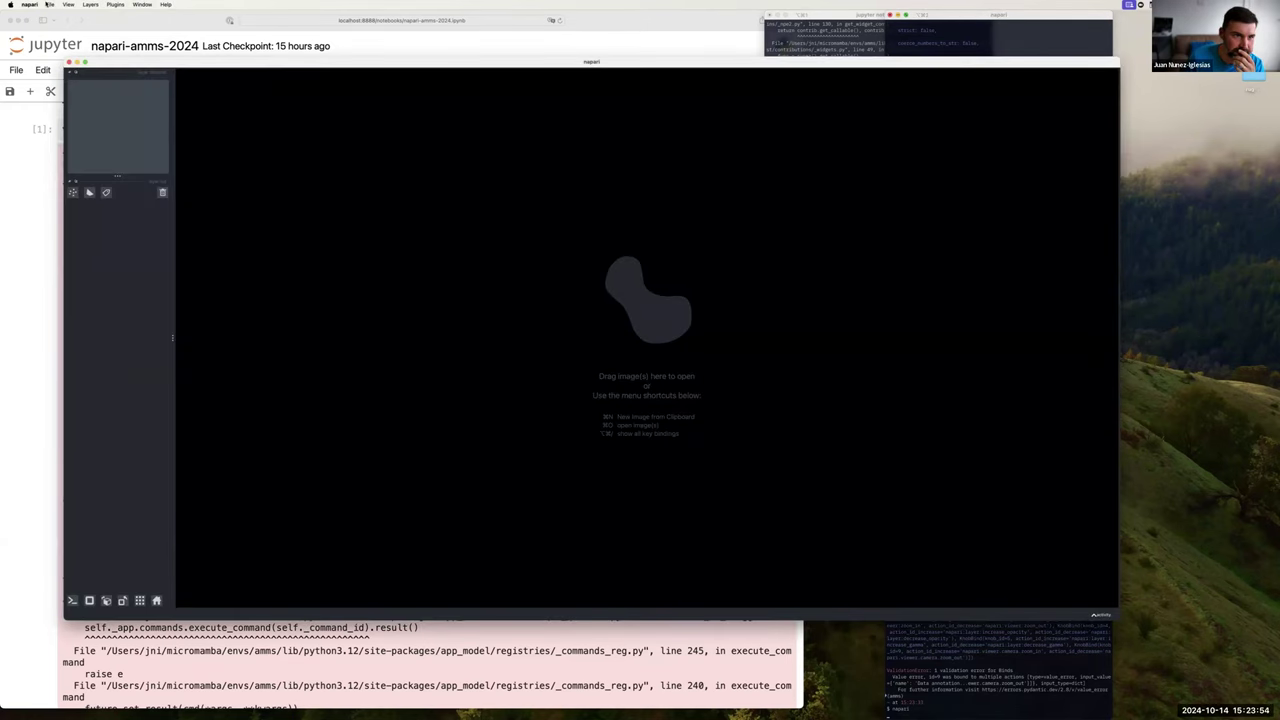
- Load Cells (3D+2Ch) from File > Open Sample > napari builtins, adding nuclei and membrane layers
{"action": "left_click", "coordinate": [49, 4]}
{"action": "mouse_move", "coordinate": [100, 74]}
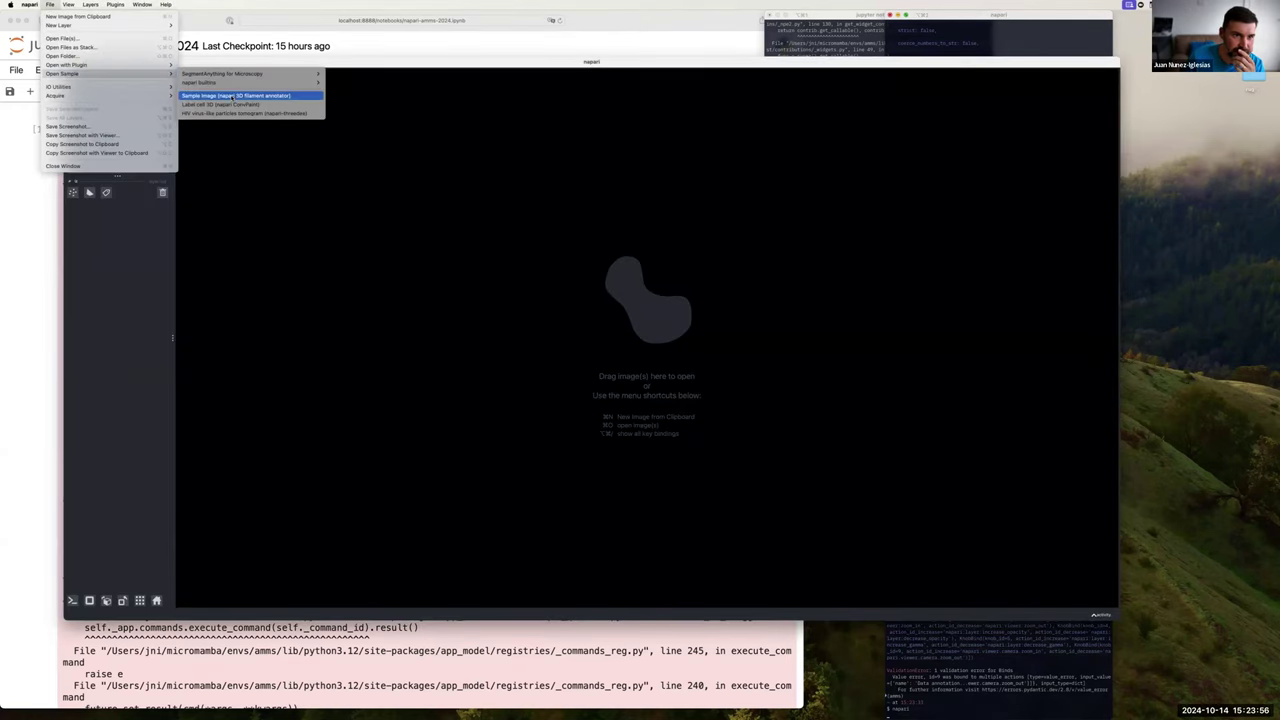
{"action": "mouse_move", "coordinate": [244, 80]}
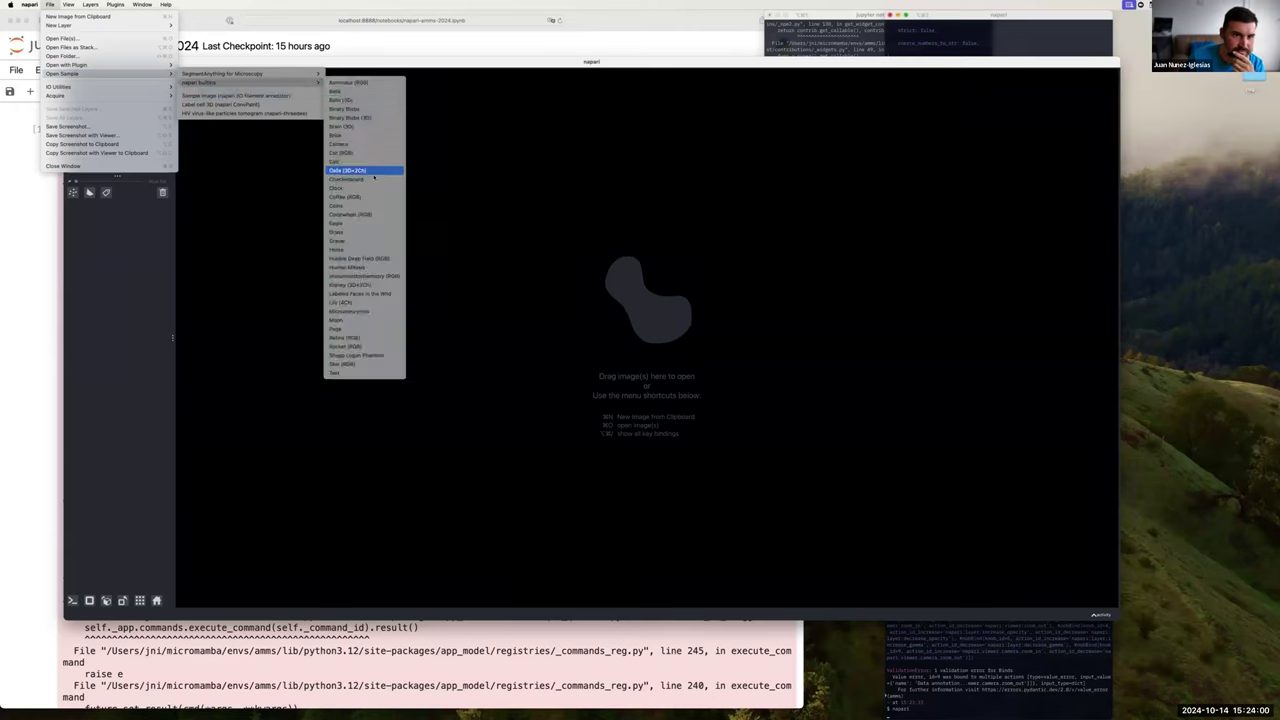
{"action": "left_click", "coordinate": [372, 171]}
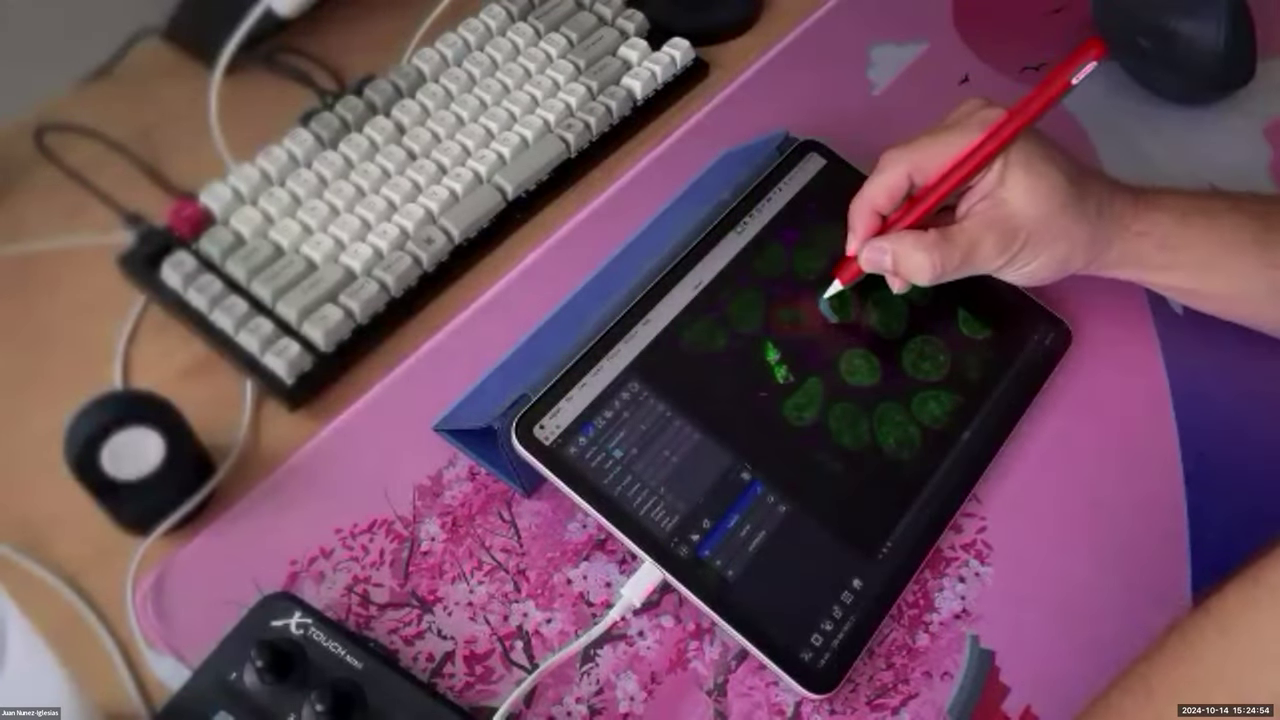
- Fill four nuclei with labels, clear them with the V key, then paint a new label
{"action": "left_click", "coordinate": [838, 303]}
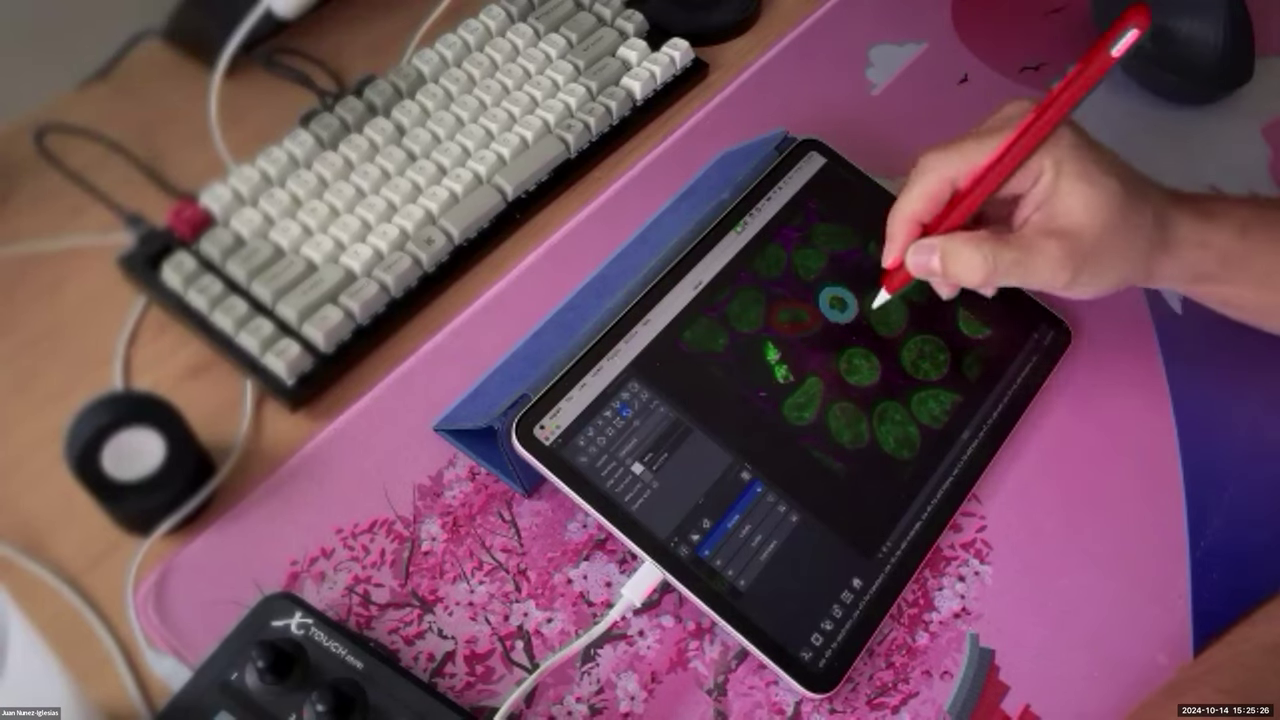
{"action": "left_click", "coordinate": [857, 366]}
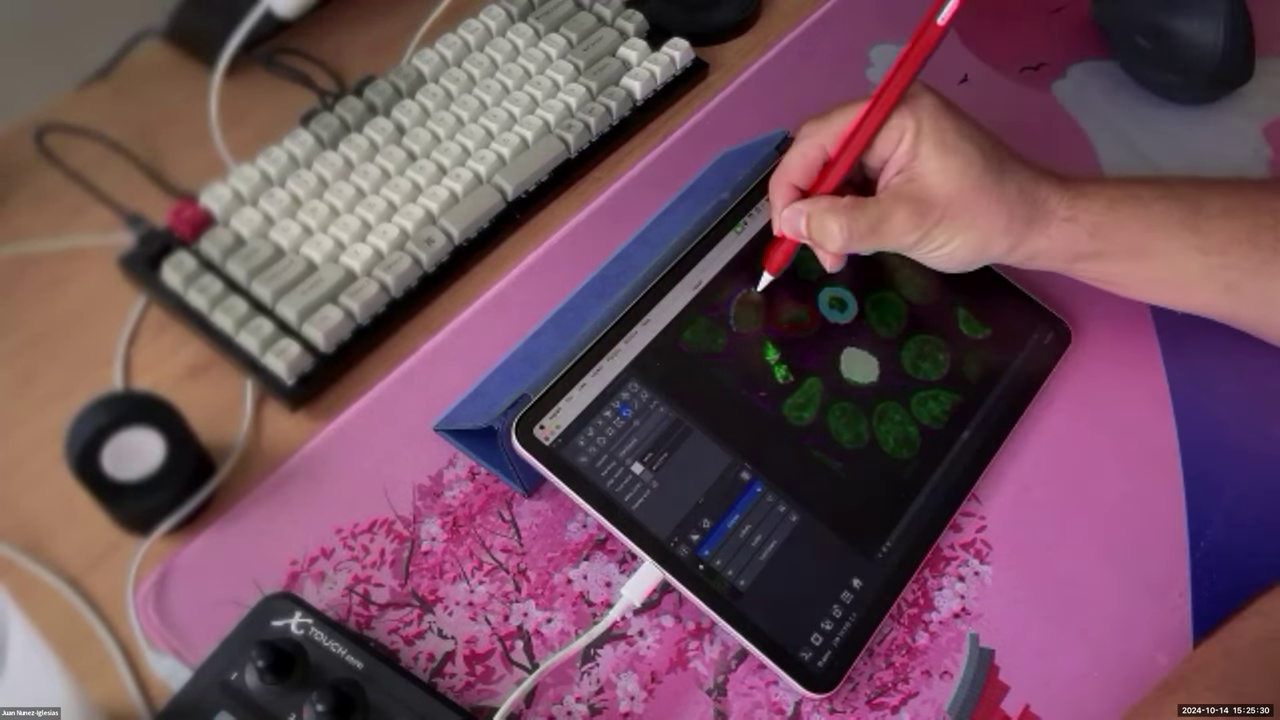
{"action": "left_click", "coordinate": [745, 318]}
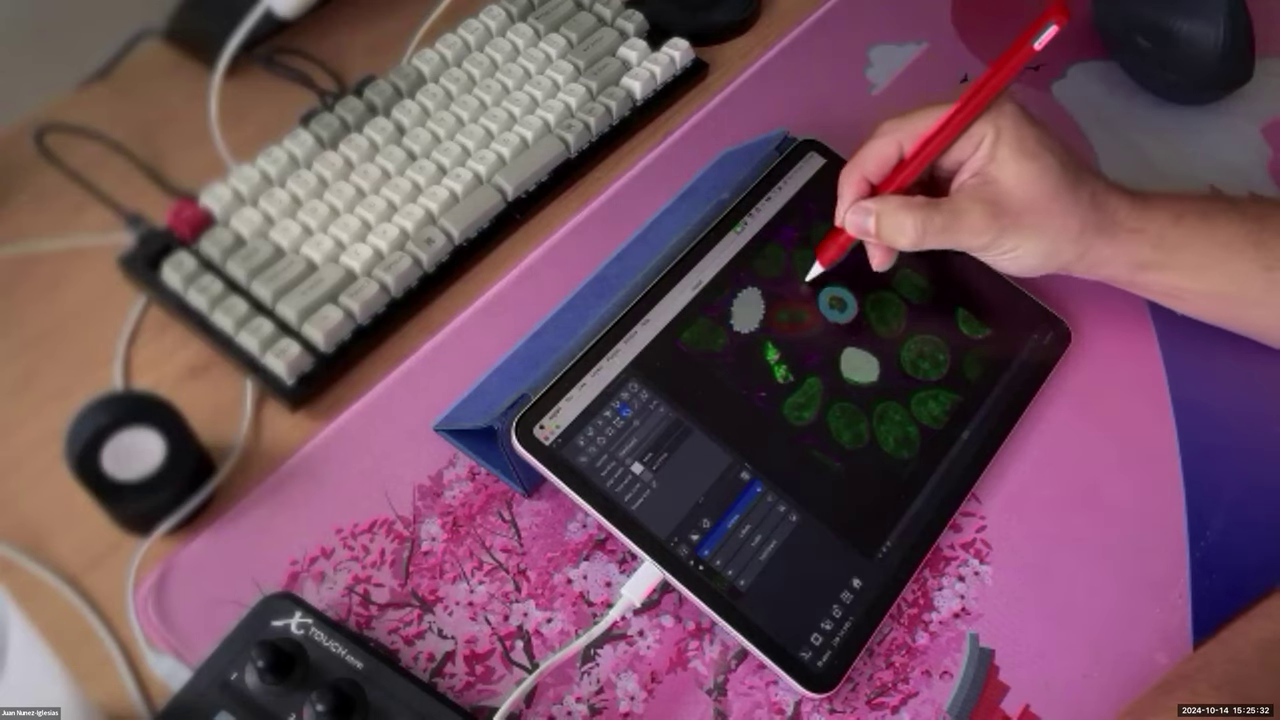
{"action": "left_click", "coordinate": [811, 267]}
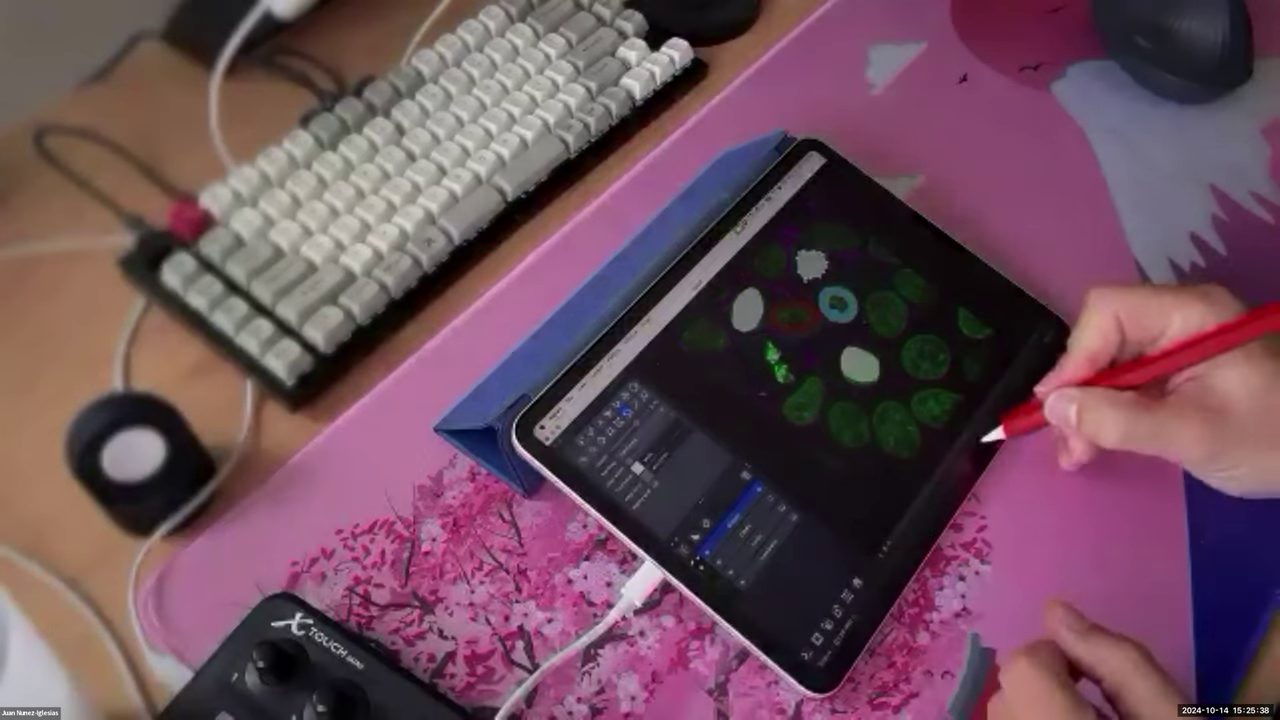
{"action": "key", "text": "v"}
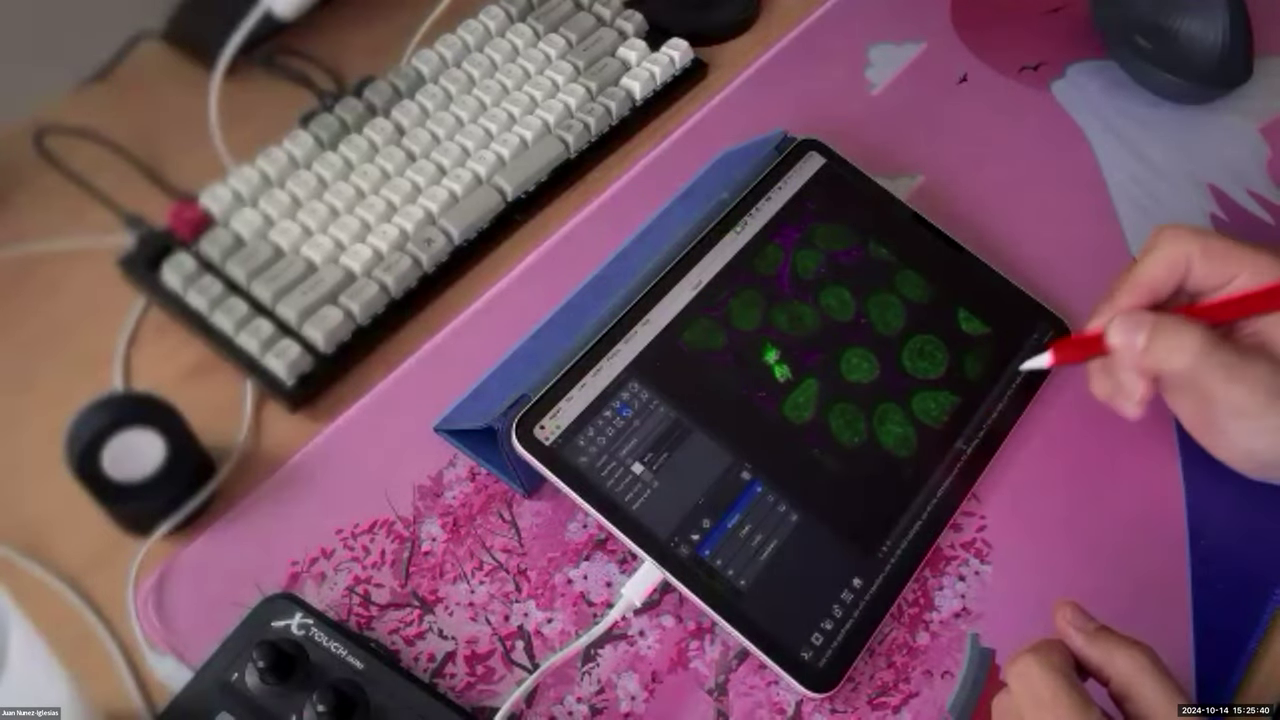
{"action": "mouse_move", "coordinate": [809, 320]}
{"action": "left_mouse_down"}
{"action": "mouse_move", "coordinate": [772, 326]}
{"action": "mouse_move", "coordinate": [787, 303]}
{"action": "mouse_move", "coordinate": [818, 316]}
{"action": "mouse_move", "coordinate": [798, 341]}
{"action": "mouse_move", "coordinate": [823, 290]}
{"action": "mouse_move", "coordinate": [836, 289]}
{"action": "mouse_move", "coordinate": [832, 318]}
{"action": "mouse_move", "coordinate": [895, 315]}
{"action": "left_mouse_up"}
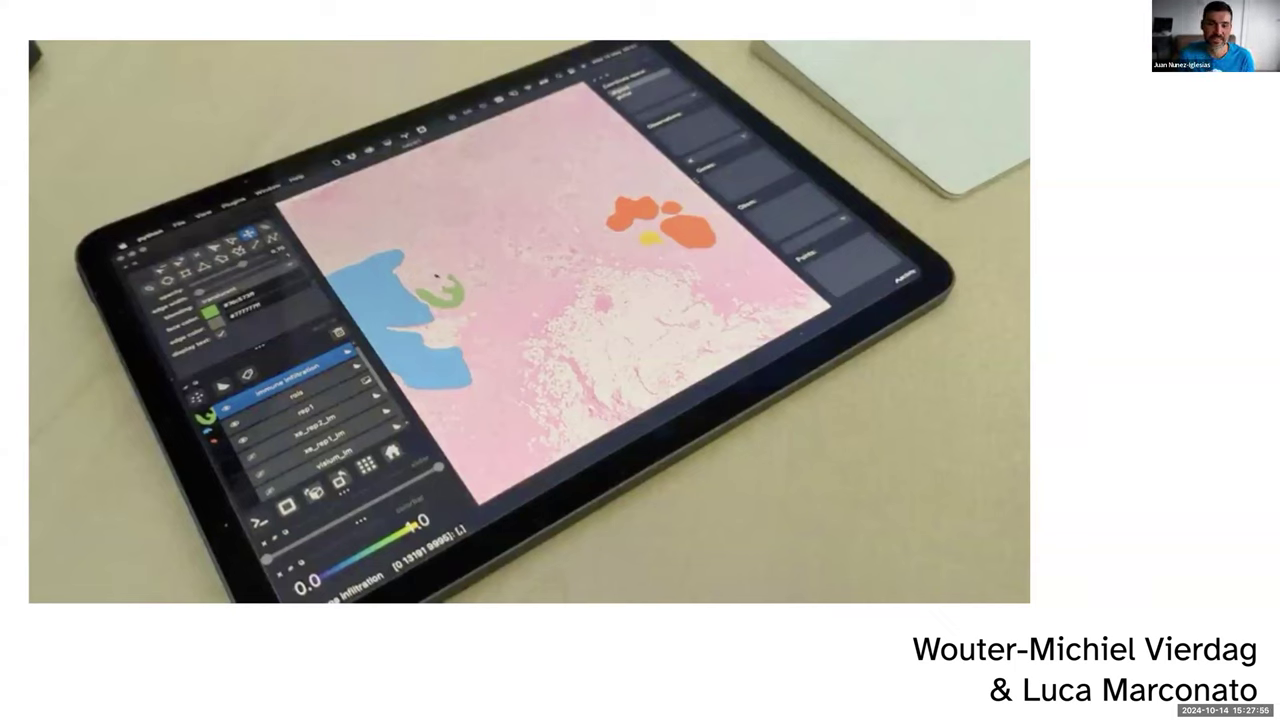
- Advance past the plugins extensibility slide to the 3D filament annotator tweet
{"action": "key", "text": "Right"}
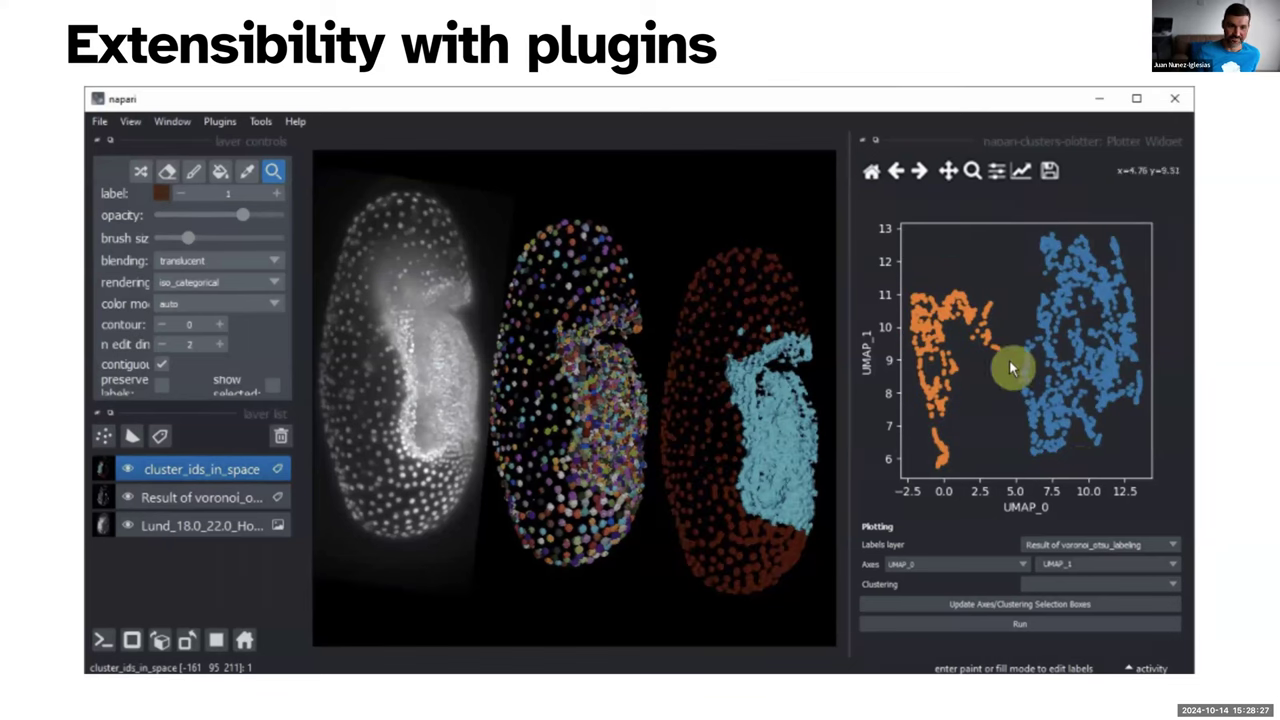
{"action": "key", "text": "Right"}
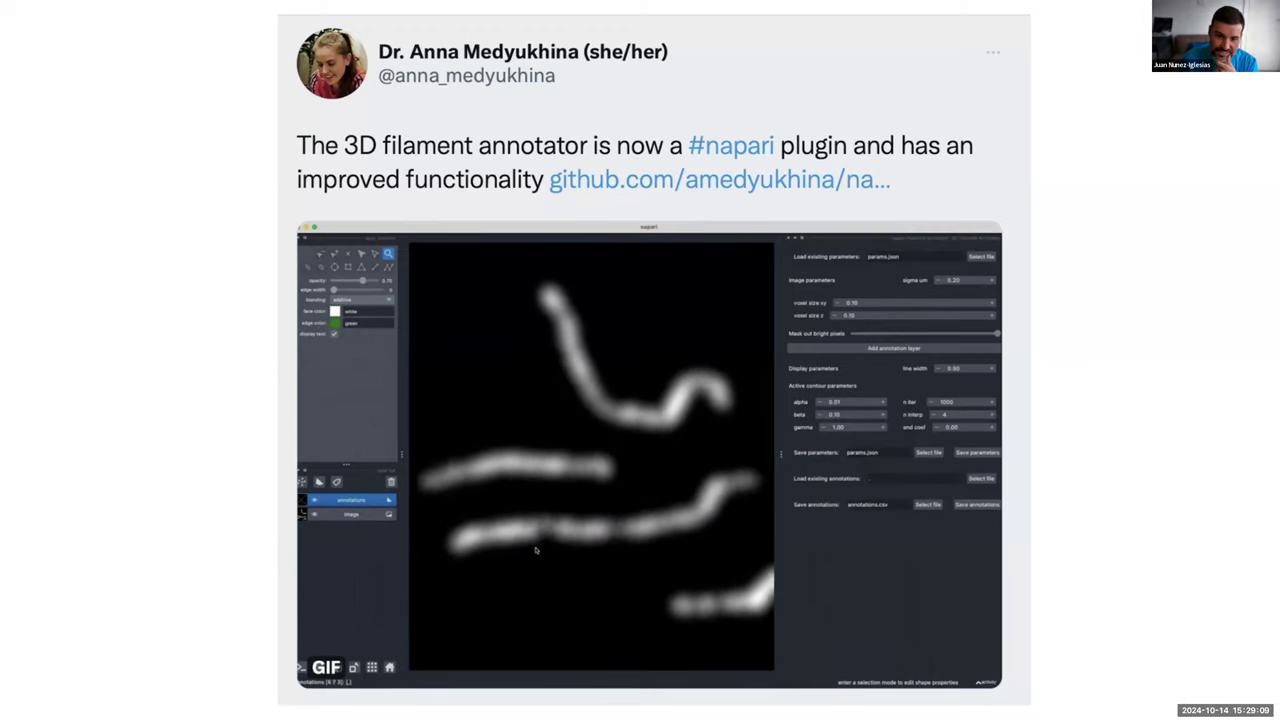
- Advance to the napari video of subparticle points with orientation vectors on a 3D map
{"action": "key", "text": "Right"}
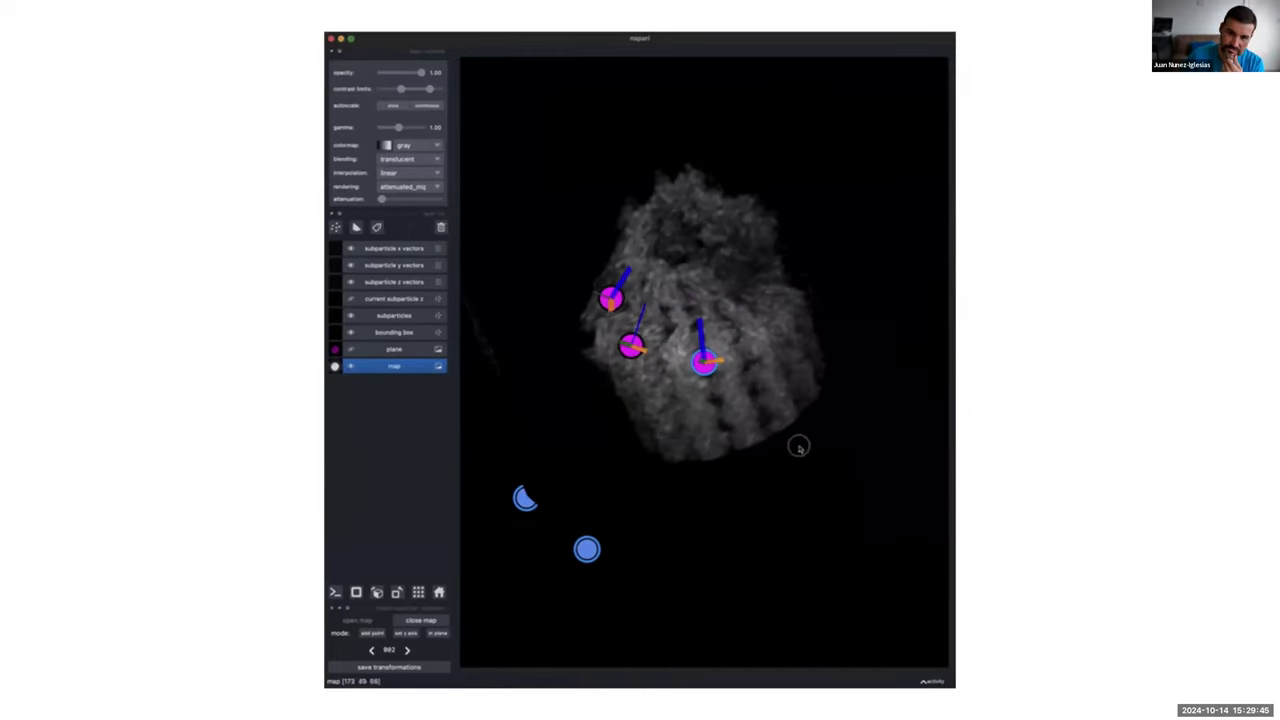
{"action": "key", "text": "Right"}
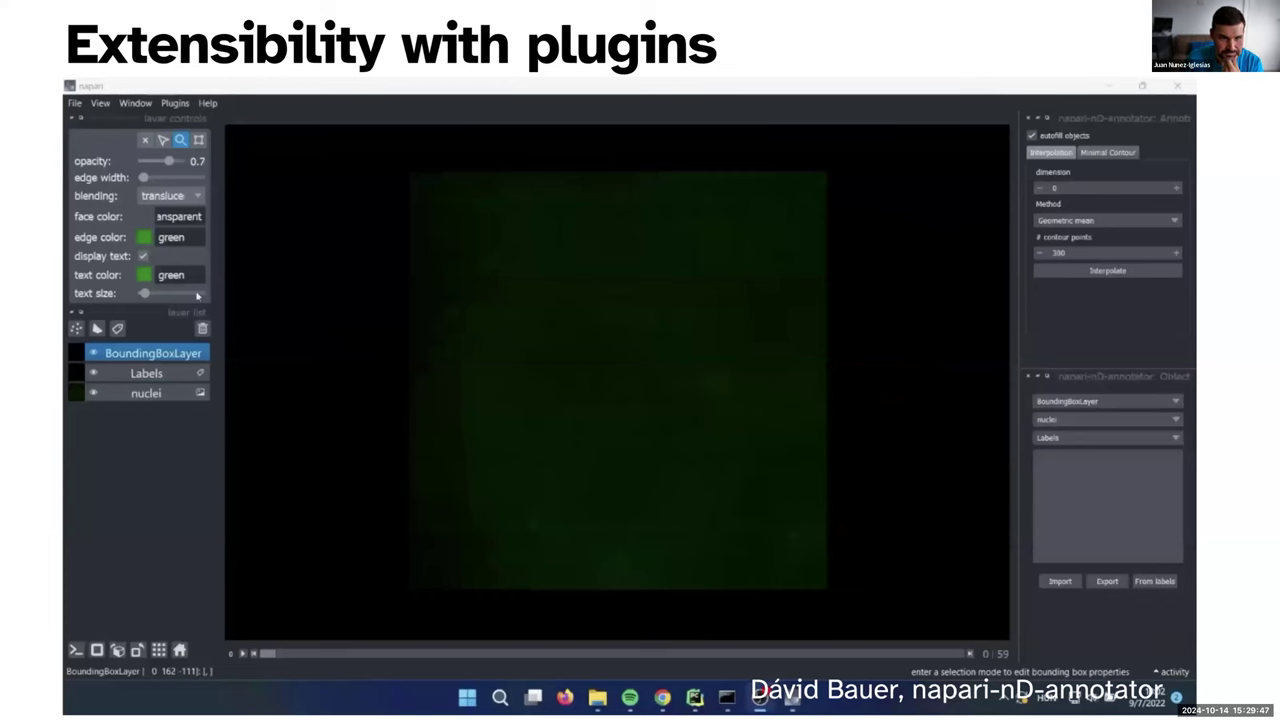